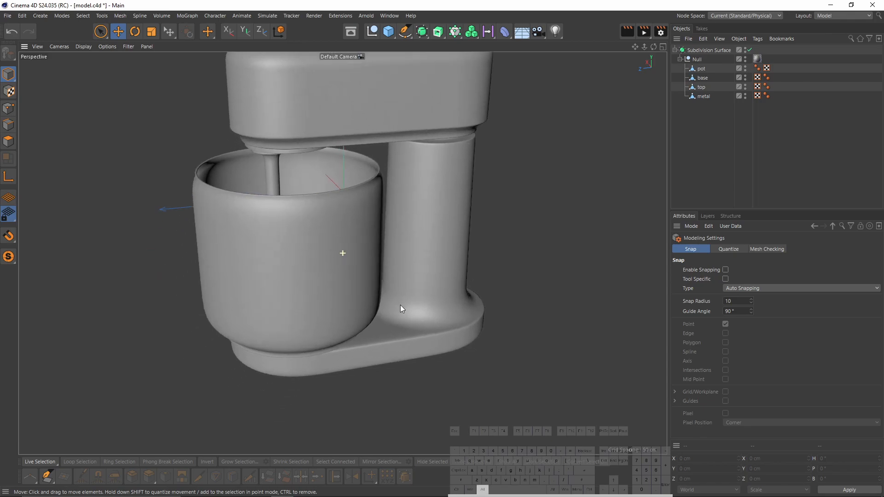
# - Examine the finished stand mixer model from several angles in the perspective view and against its reference in the right view
pyautogui.scroll(2, 394, 366)
pyautogui.moveTo(394, 311)
pyautogui.keyDown('alt'); pyautogui.mouseDown()
pyautogui.moveTo(389, 238)
pyautogui.moveTo(395, 275)
pyautogui.moveTo(413, 270)
pyautogui.moveTo(286, 198)
pyautogui.moveTo(328, 162)
pyautogui.moveTo(373, 289)
pyautogui.moveTo(376, 265)
pyautogui.mouseUp(); pyautogui.keyUp('alt')
pyautogui.keyDown('alt'); pyautogui.moveTo(376, 265); pyautogui.dragTo(391, 270, button='middle'); pyautogui.keyUp('alt')
pyautogui.press('n')
pyautogui.press('a')
pyautogui.keyDown('alt'); pyautogui.moveTo(391, 270); pyautogui.dragTo(380, 242); pyautogui.keyUp('alt')
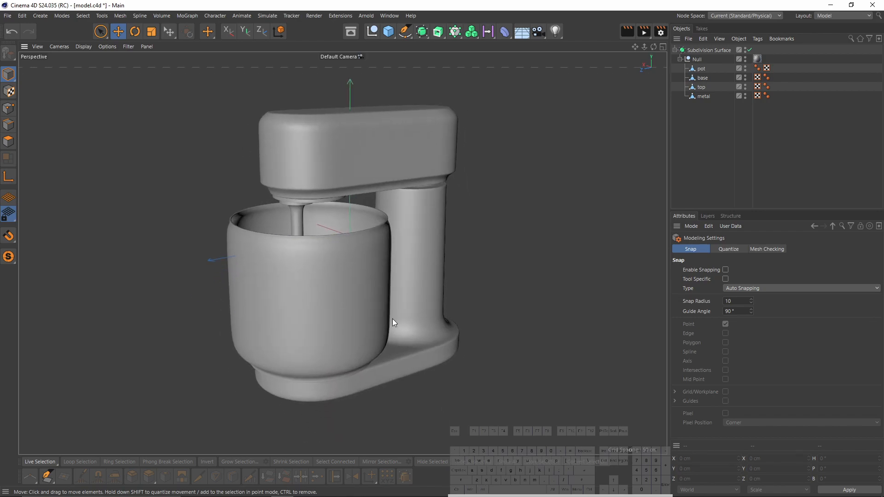
pyautogui.keyDown('alt'); pyautogui.moveTo(381, 155); pyautogui.dragTo(373, 255); pyautogui.keyUp('alt')
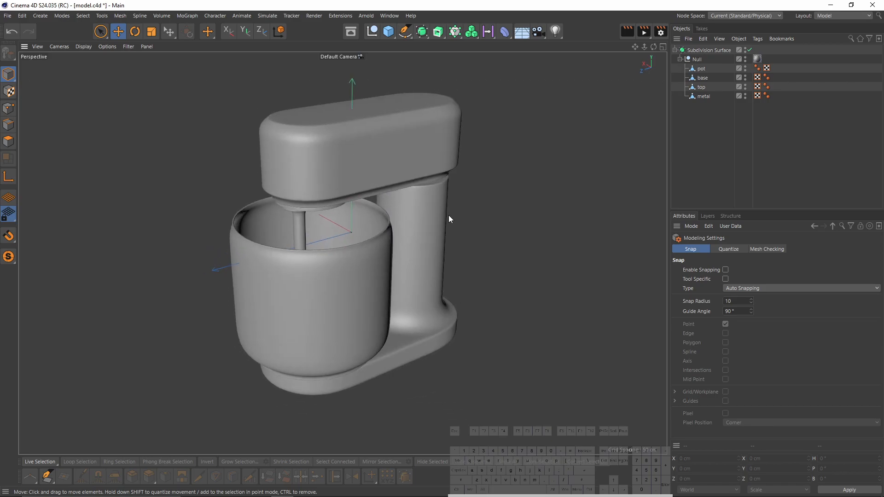
pyautogui.middleClick(517, 303)
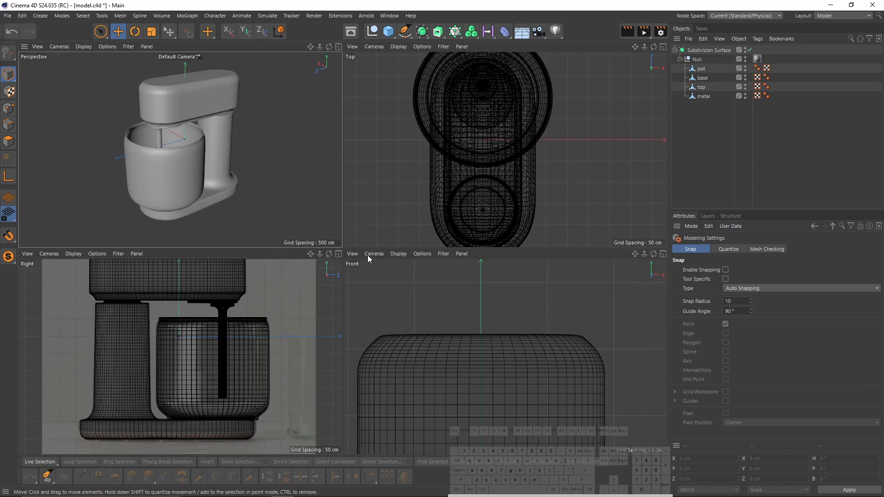
pyautogui.middleClick(267, 311)
pyautogui.scroll(-2, 267, 311)
pyautogui.middleClick(336, 197)
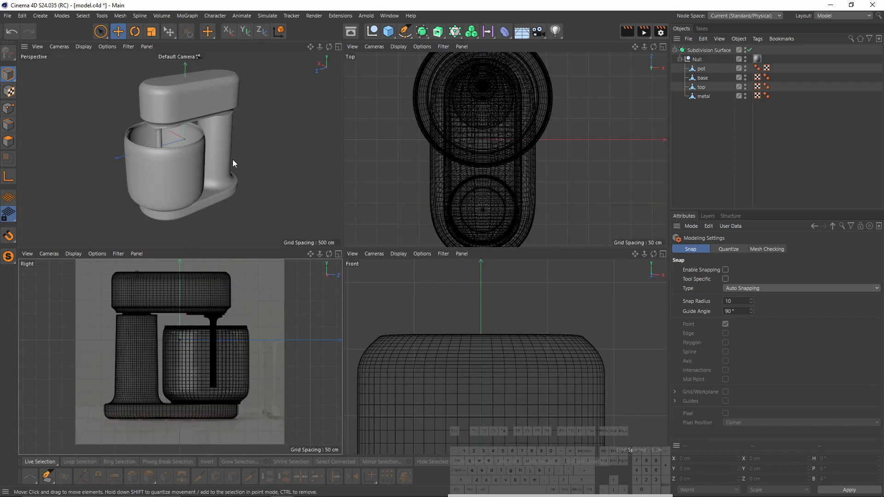
pyautogui.middleClick(233, 159)
pyautogui.keyDown('alt'); pyautogui.moveTo(329, 196); pyautogui.dragTo(334, 270); pyautogui.keyUp('alt')
pyautogui.keyDown('alt'); pyautogui.moveTo(280, 158); pyautogui.dragTo(366, 228); pyautogui.keyUp('alt')
pyautogui.keyDown('alt'); pyautogui.moveTo(319, 164); pyautogui.dragTo(402, 232); pyautogui.keyUp('alt')
# - Switch to the empty untitled project and set the interface layout to Model
pyautogui.hotkey('ctrl', 'Tab')
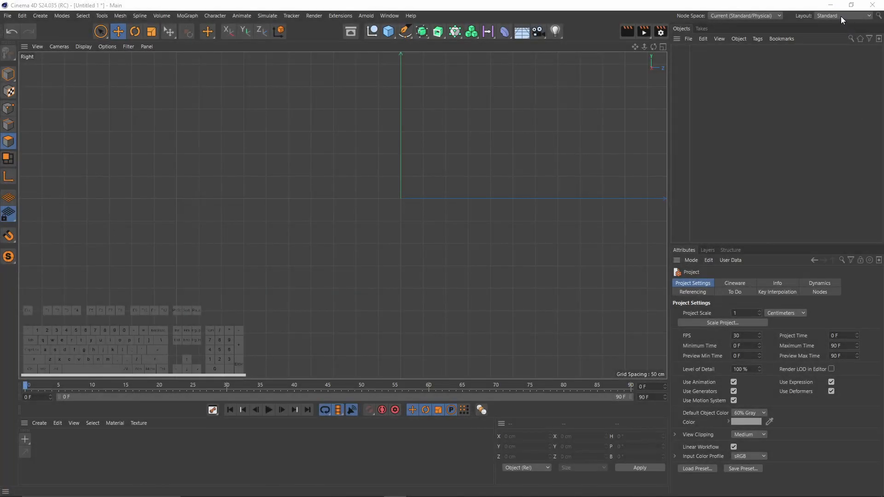
pyautogui.click(840, 15)
pyautogui.click(834, 55)
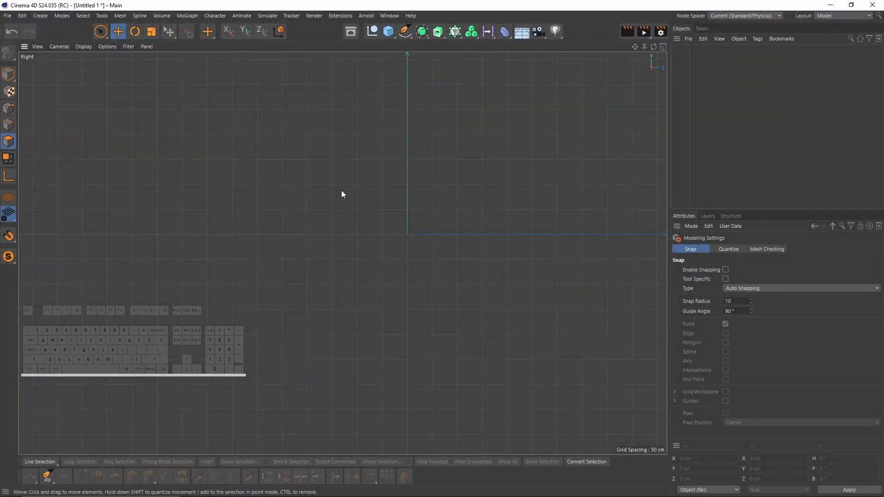
# - Load the mixer photo as the right view's background image and set its transparency to 89%
pyautogui.press('F1')
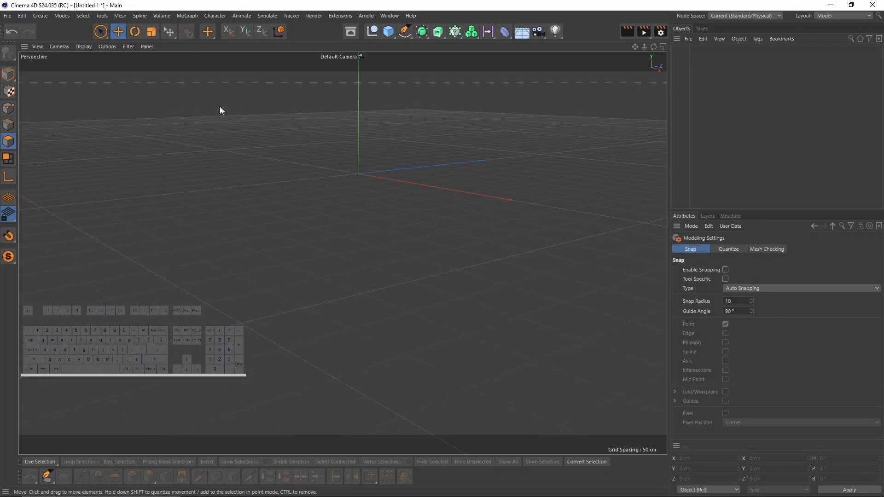
pyautogui.middleClick(211, 145)
pyautogui.middleClick(170, 299)
pyautogui.hotkey('shift', 'v')
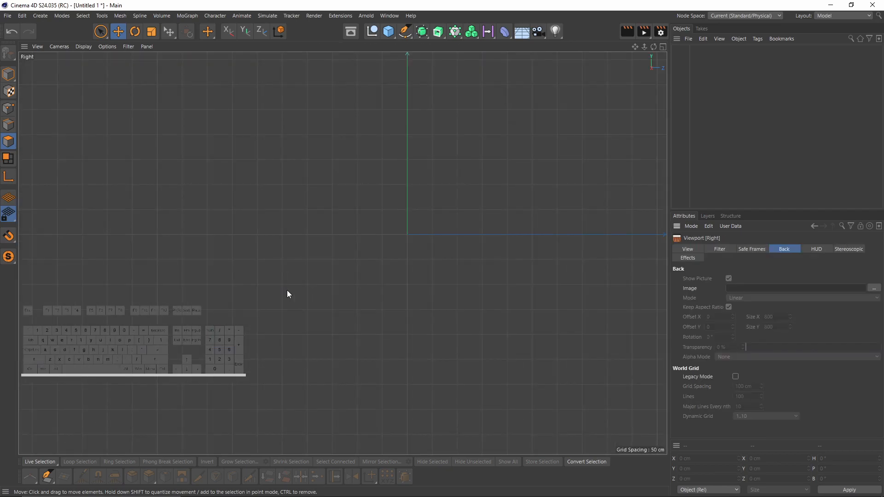
pyautogui.click(874, 288)
pyautogui.doubleClick(124, 96)
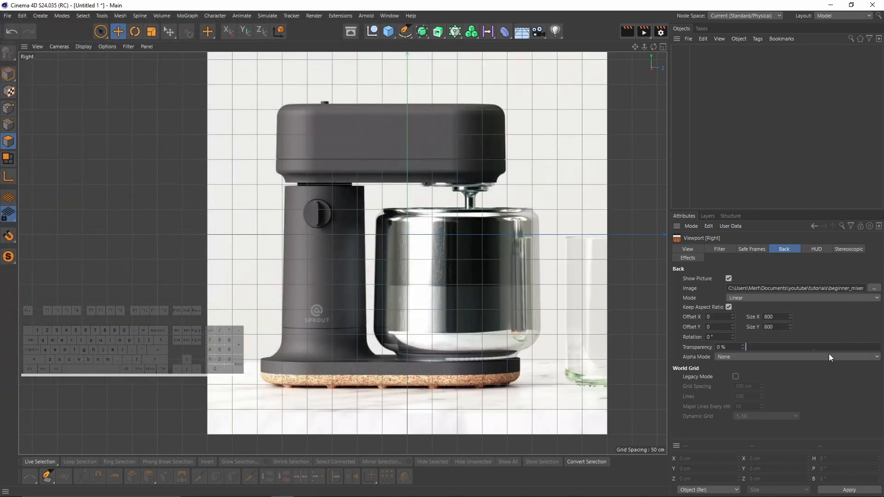
pyautogui.moveTo(753, 345); pyautogui.dragTo(869, 353)
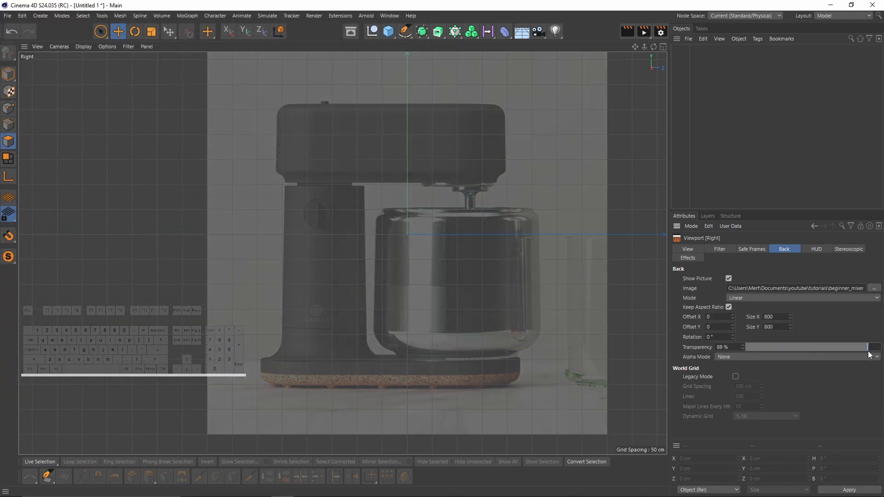
# - Add a cylinder, move it over the mixer's column in the right view and reduce its height segments to 1
pyautogui.moveTo(419, 280); pyautogui.dragTo(363, 279, button='middle')
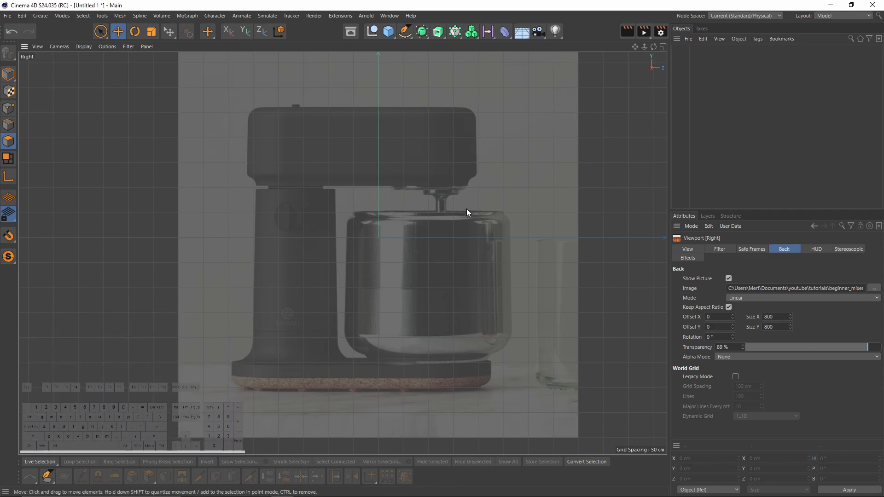
pyautogui.moveTo(457, 161); pyautogui.dragTo(426, 119, button='middle')
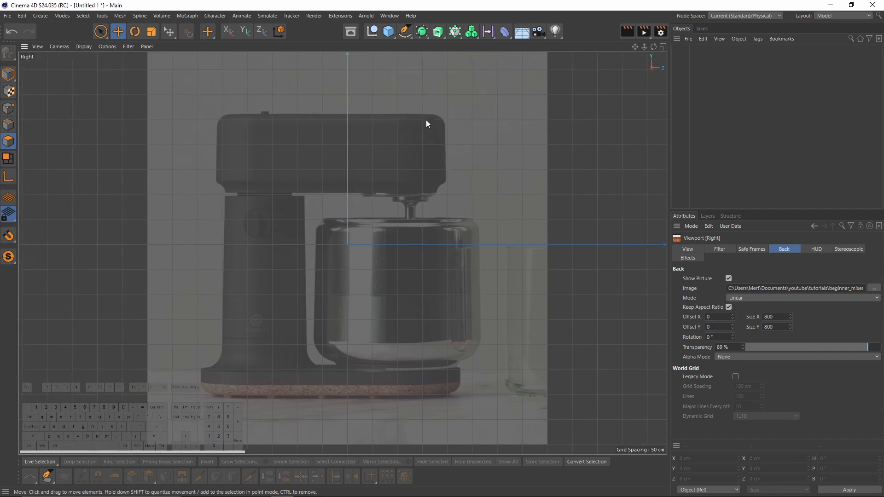
pyautogui.click(389, 32)
pyautogui.click(424, 61)
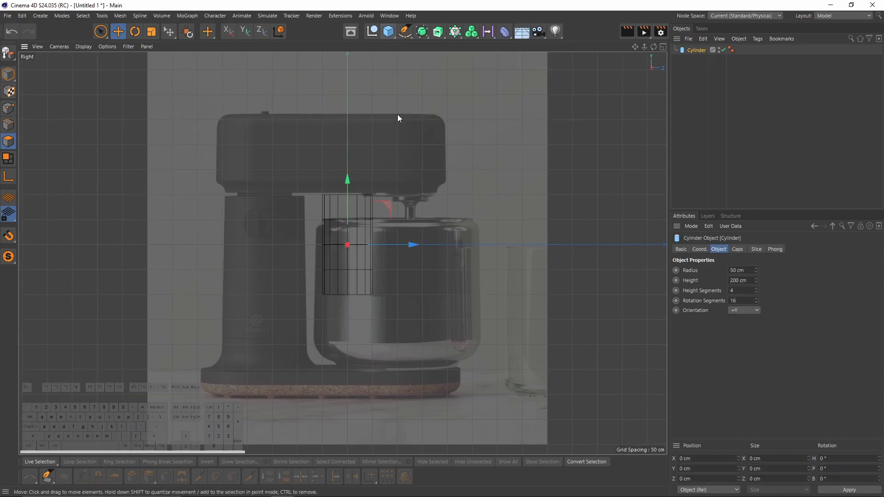
pyautogui.keyDown('alt'); pyautogui.moveTo(377, 223); pyautogui.dragTo(410, 199, button='middle'); pyautogui.keyUp('alt')
pyautogui.moveTo(418, 180); pyautogui.dragTo(345, 219)
pyautogui.scroll(4, 312, 247)
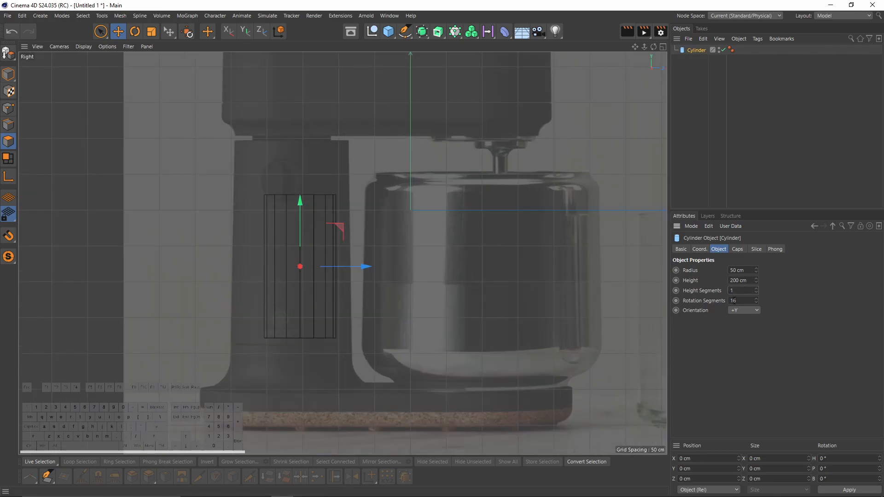
# - Resize the cylinder to about 284 cm high in Model mode and align it with the column in the reference photo
pyautogui.click(9, 73)
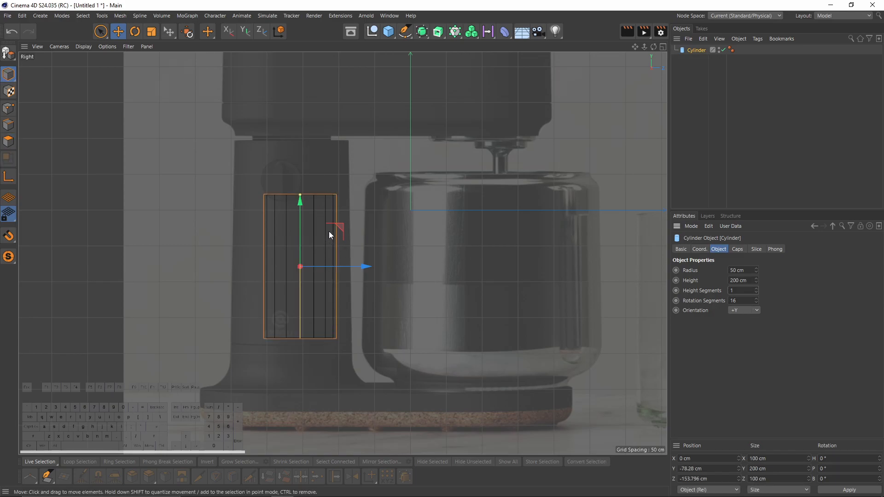
pyautogui.moveTo(298, 214); pyautogui.dragTo(300, 134)
pyautogui.keyDown('alt'); pyautogui.moveTo(327, 167); pyautogui.dragTo(336, 135, button='middle'); pyautogui.keyUp('alt')
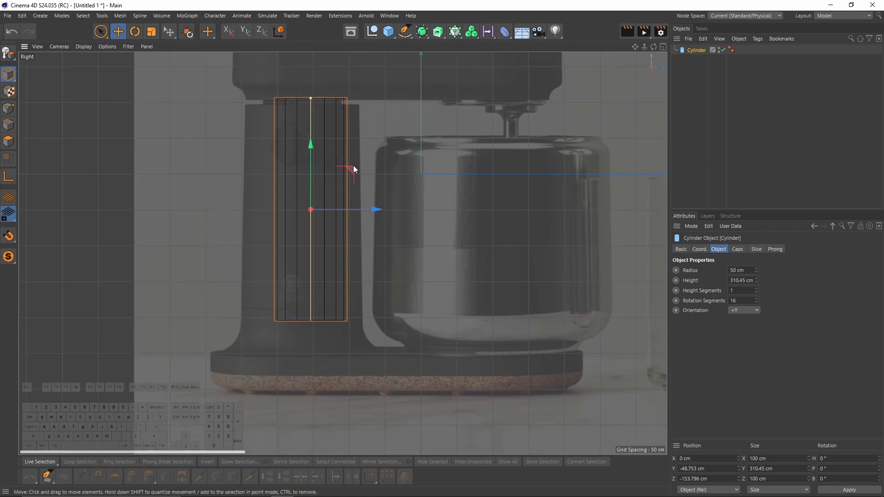
pyautogui.moveTo(310, 99)
pyautogui.mouseDown()
pyautogui.moveTo(307, 113)
pyautogui.moveTo(320, 117)
pyautogui.moveTo(319, 107)
pyautogui.mouseUp()
pyautogui.scroll(3, 307, 113)
pyautogui.scroll(-4, 300, 115)
pyautogui.moveTo(320, 153); pyautogui.dragTo(319, 162)
pyautogui.moveTo(317, 117); pyautogui.dragTo(317, 117)
pyautogui.moveTo(382, 220); pyautogui.dragTo(376, 217)
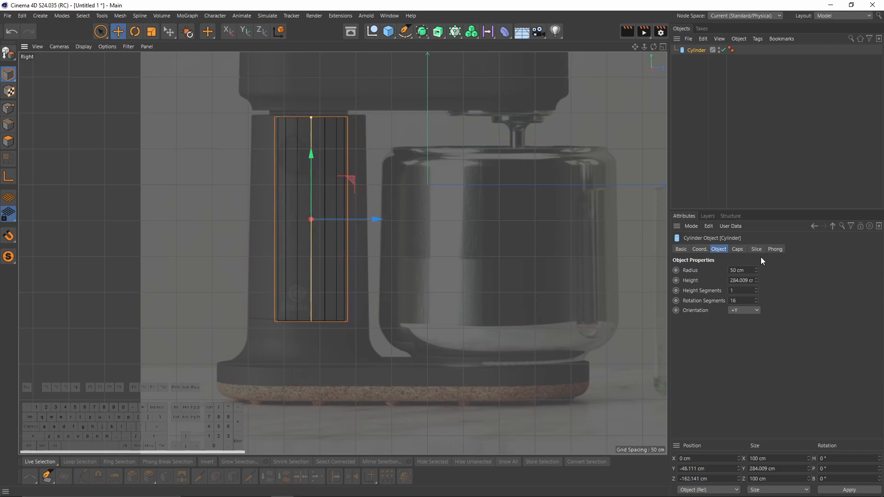
# - Set the cylinder's radius to 79 cm and shift it along Z to centre it on the column
pyautogui.moveTo(755, 270); pyautogui.dragTo(755, 249)
pyautogui.scroll(3, 381, 250)
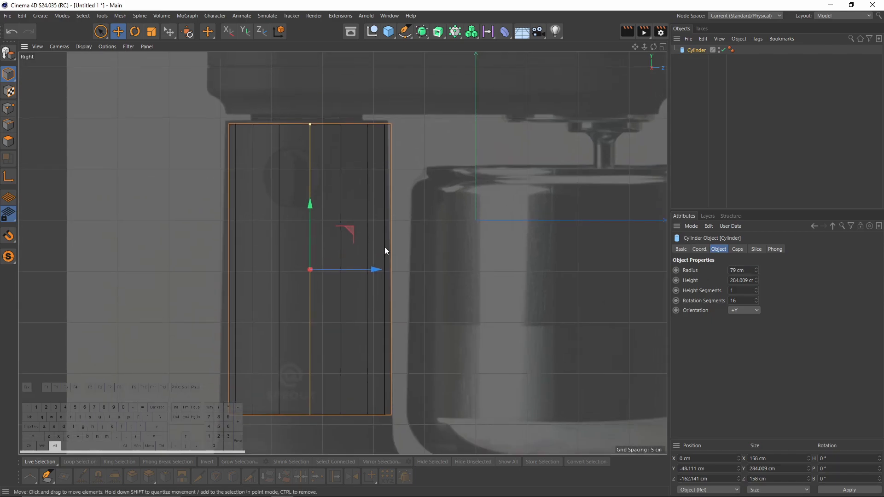
pyautogui.moveTo(374, 271); pyautogui.dragTo(369, 273)
pyautogui.scroll(-3, 399, 249)
pyautogui.keyDown('alt'); pyautogui.moveTo(400, 246); pyautogui.dragTo(372, 242, button='middle'); pyautogui.keyUp('alt')
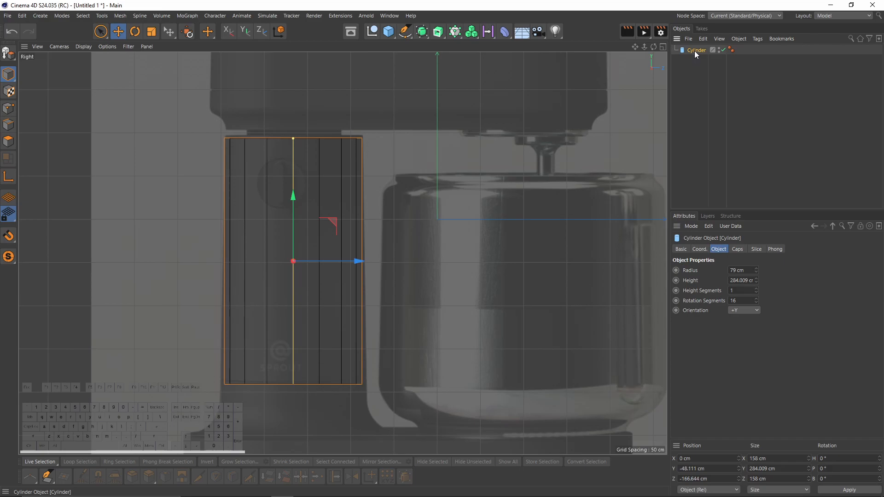
# - Make the cylinder editable and raise its top cap polygons to the upper edge of the column in the photo
pyautogui.click(9, 54)
pyautogui.keyDown('alt'); pyautogui.moveTo(322, 163); pyautogui.dragTo(323, 171, button='middle'); pyautogui.keyUp('alt')
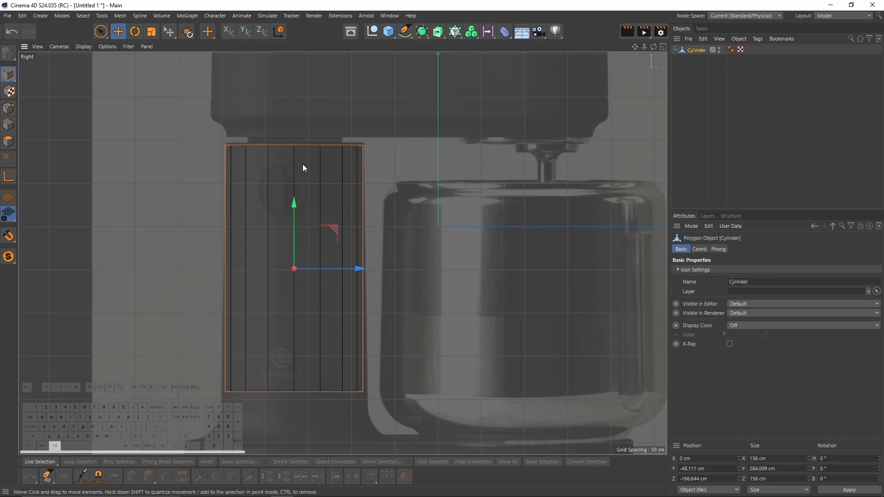
pyautogui.click(11, 146)
pyautogui.click(100, 31)
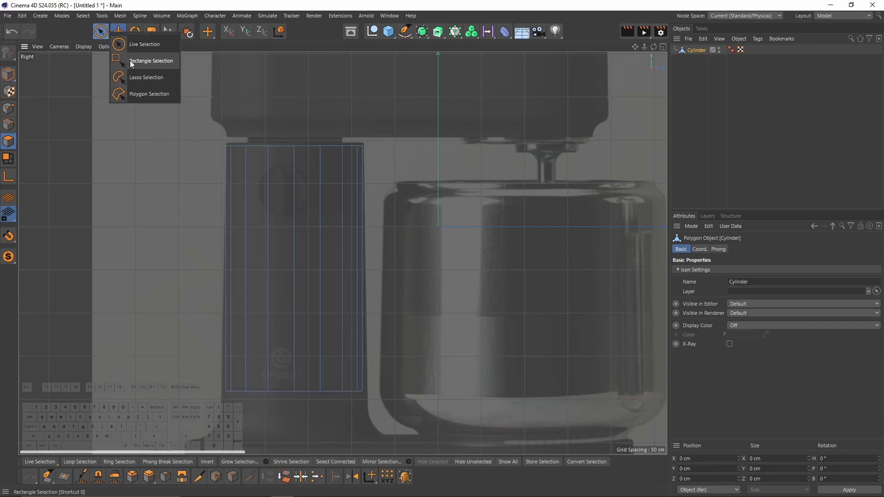
pyautogui.click(124, 61)
pyautogui.moveTo(190, 124); pyautogui.dragTo(452, 188)
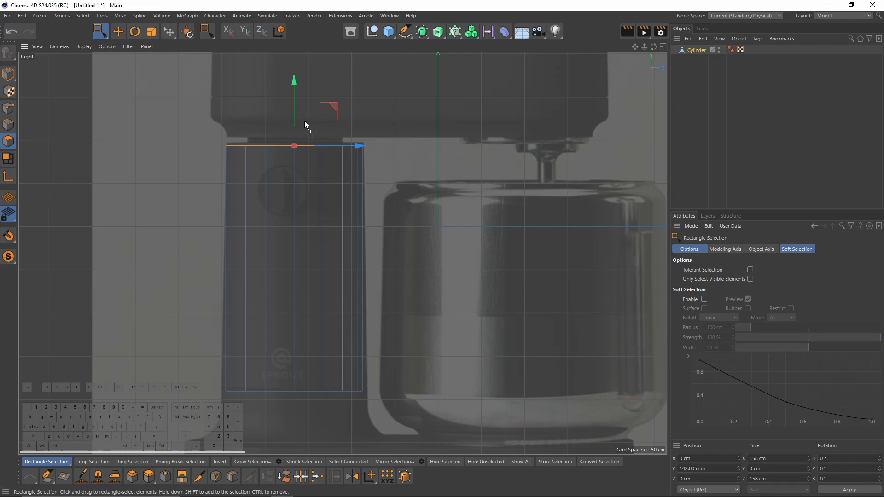
pyautogui.scroll(5, 299, 123)
pyautogui.moveTo(286, 130); pyautogui.dragTo(286, 124)
pyautogui.scroll(-5, 316, 147)
# - Select the cylinder's bottom cap polygons and raise them slightly to the seam line near the column's foot
pyautogui.moveTo(189, 274); pyautogui.dragTo(439, 409)
pyautogui.scroll(4, 307, 328)
pyautogui.keyDown('alt'); pyautogui.moveTo(307, 328); pyautogui.dragTo(325, 217, button='middle'); pyautogui.keyUp('alt')
pyautogui.scroll(3, 325, 218)
pyautogui.moveTo(328, 199)
pyautogui.mouseDown()
pyautogui.moveTo(328, 184)
pyautogui.moveTo(327, 192)
pyautogui.mouseUp()
pyautogui.scroll(-3, 329, 190)
pyautogui.scroll(2, 371, 247)
pyautogui.scroll(2, 367, 203)
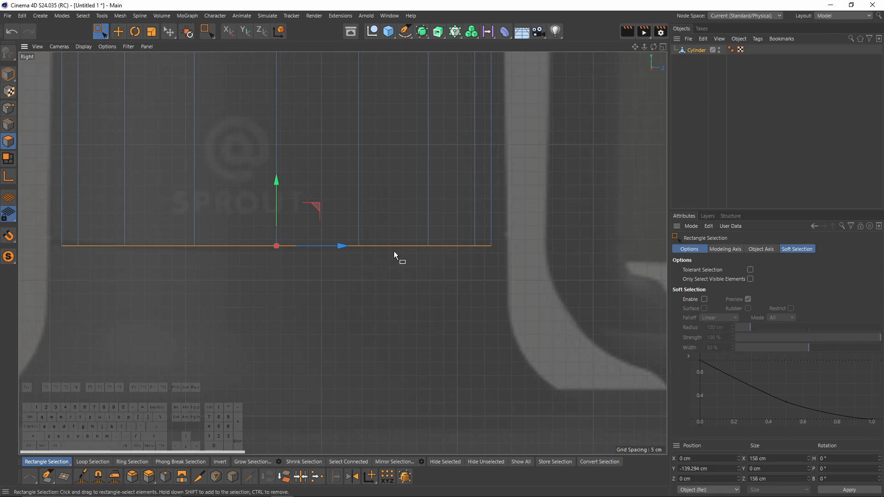
# - Scale the bottom cap outward to about 169 cm across to match the column's taper
pyautogui.click(152, 31)
pyautogui.keyDown('alt'); pyautogui.moveTo(288, 196); pyautogui.dragTo(334, 203, button='middle'); pyautogui.keyUp('alt')
pyautogui.moveTo(333, 319); pyautogui.dragTo(370, 319)
# - Select the top cap polygons, scale them to about 158.8 cm across and nudge them onto the column's upper edge
pyautogui.keyDown('alt'); pyautogui.moveTo(500, 294); pyautogui.dragTo(341, 146, button='right'); pyautogui.keyUp('alt')
pyautogui.keyDown('alt'); pyautogui.moveTo(340, 145); pyautogui.dragTo(368, 414, button='middle'); pyautogui.keyUp('alt')
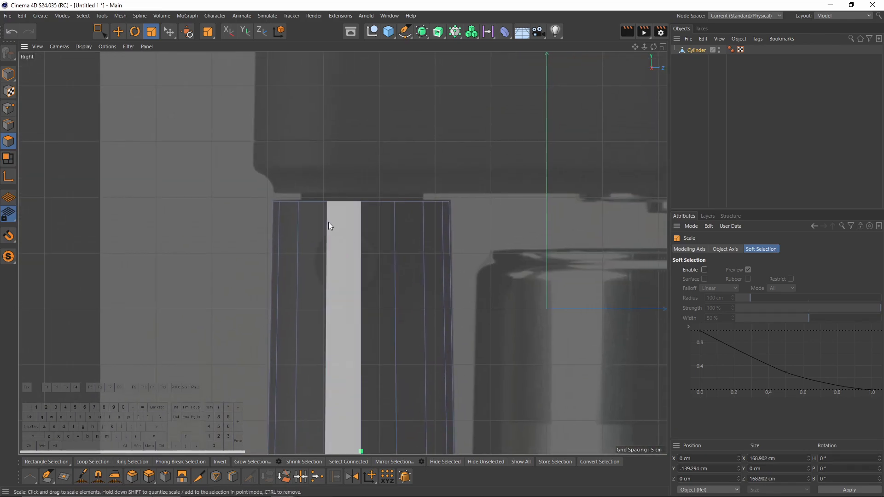
pyautogui.press('space')
pyautogui.moveTo(260, 182); pyautogui.dragTo(460, 219)
pyautogui.keyDown('alt'); pyautogui.moveTo(400, 206); pyautogui.dragTo(498, 203, button='right'); pyautogui.keyUp('alt')
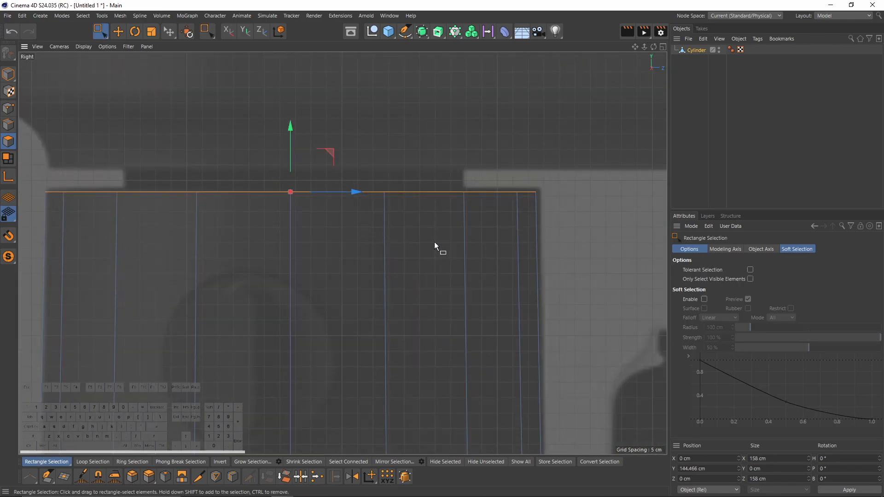
pyautogui.press('space')
pyautogui.moveTo(527, 285); pyautogui.dragTo(529, 285)
pyautogui.press('e')
pyautogui.moveTo(332, 192); pyautogui.dragTo(334, 192)
pyautogui.moveTo(290, 137); pyautogui.dragTo(291, 135)
pyautogui.keyDown('alt'); pyautogui.moveTo(409, 276); pyautogui.dragTo(338, 378, button='right'); pyautogui.keyUp('alt')
pyautogui.keyDown('alt'); pyautogui.moveTo(338, 378); pyautogui.dragTo(356, 234, button='middle'); pyautogui.keyUp('alt')
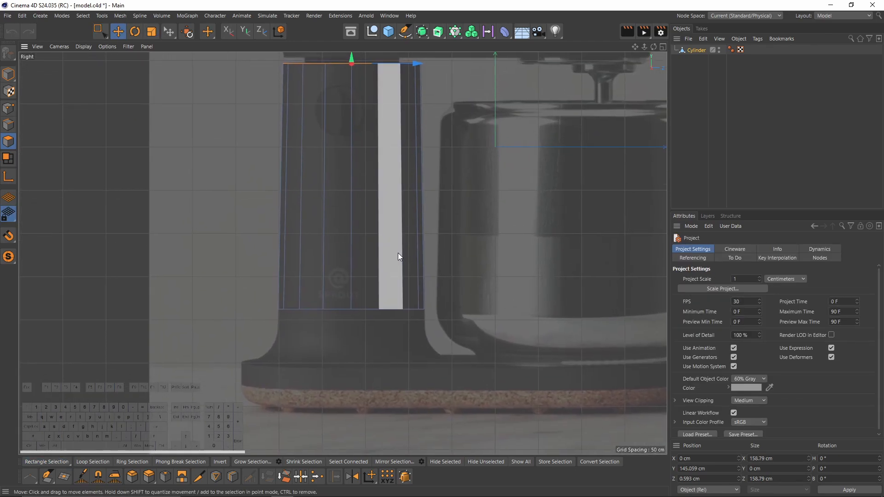
# - Select the cylinder's bottom edges in Edge mode and extrude them downward in two segments to the top of the mixer's base
pyautogui.press('space')
pyautogui.moveTo(104, 34); pyautogui.dragTo(138, 64)
pyautogui.moveTo(102, 34); pyautogui.dragTo(151, 66)
pyautogui.moveTo(238, 272); pyautogui.dragTo(440, 342)
pyautogui.keyDown('alt'); pyautogui.moveTo(360, 315); pyautogui.dragTo(355, 298, button='middle'); pyautogui.keyUp('alt')
pyautogui.click(354, 300)
pyautogui.click(8, 125)
pyautogui.moveTo(228, 267); pyautogui.dragTo(438, 304)
pyautogui.keyDown('alt'); pyautogui.moveTo(405, 317); pyautogui.dragTo(383, 280, button='middle'); pyautogui.keyUp('alt')
pyautogui.keyDown('ctrl'); pyautogui.moveTo(342, 198); pyautogui.dragTo(341, 249); pyautogui.keyUp('ctrl')
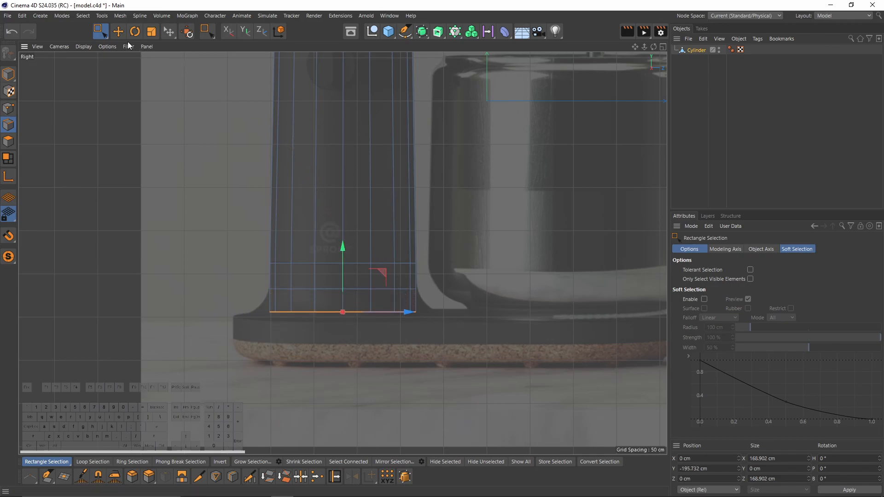
# - Scale the lowest edge loop outward to about 205 cm across to flare the column's foot
pyautogui.click(151, 32)
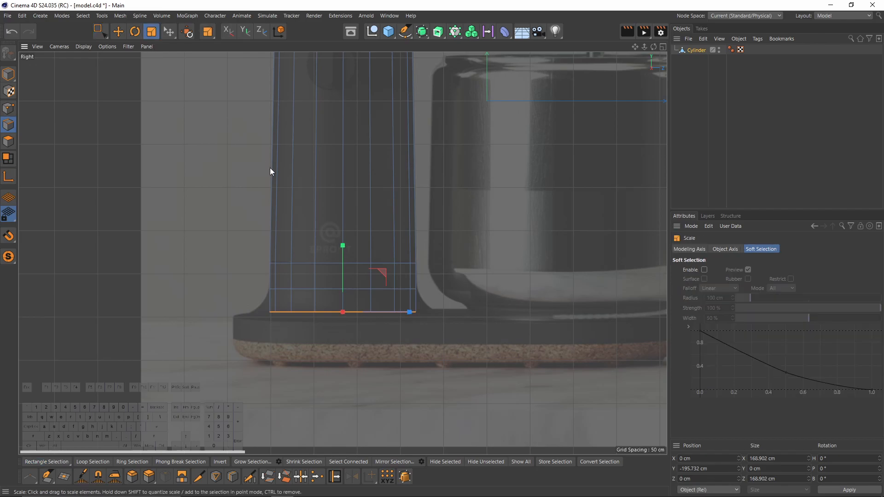
pyautogui.moveTo(351, 341); pyautogui.dragTo(481, 372)
pyautogui.middleClick(481, 372)
pyautogui.middleClick(204, 149)
pyautogui.keyDown('alt'); pyautogui.moveTo(313, 236); pyautogui.dragTo(311, 295); pyautogui.keyUp('alt')
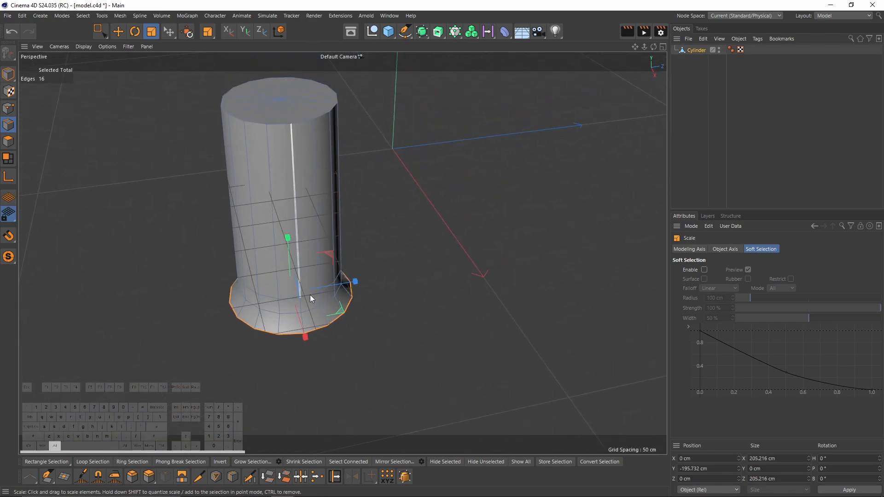
# - Hide the grid in the perspective view
pyautogui.click(129, 47)
pyautogui.click(147, 245)
pyautogui.keyDown('alt'); pyautogui.moveTo(342, 252); pyautogui.dragTo(339, 303); pyautogui.keyUp('alt')
pyautogui.click(106, 47)
pyautogui.click(122, 85)
# - Extrude the lowest edge loop outward into a flat flange about 249 cm across
pyautogui.middleClick(361, 314)
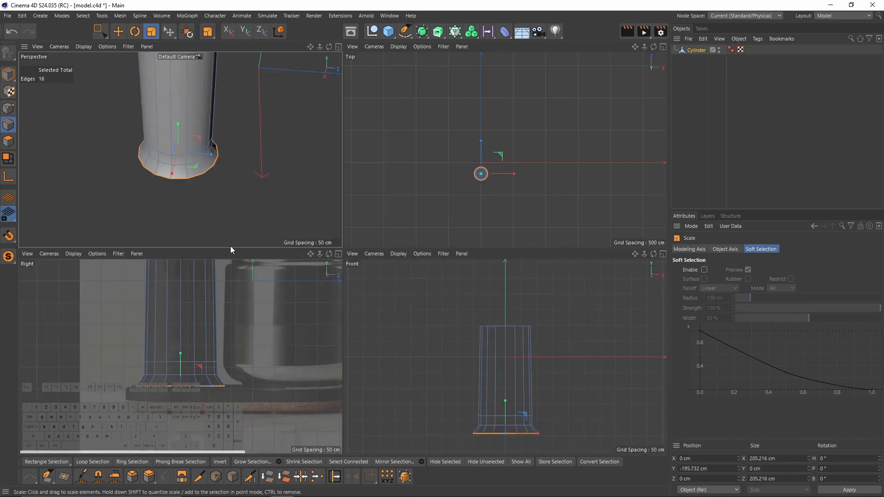
pyautogui.middleClick(211, 192)
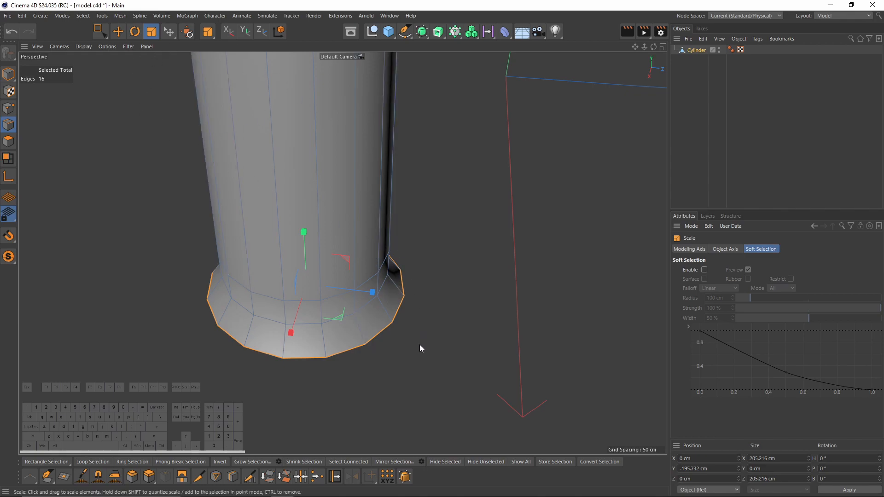
pyautogui.moveTo(340, 333); pyautogui.dragTo(439, 325)
pyautogui.moveTo(352, 343)
pyautogui.keyDown('alt'); pyautogui.mouseDown()
pyautogui.moveTo(334, 293)
pyautogui.moveTo(338, 343)
pyautogui.mouseUp(); pyautogui.keyUp('alt')
# - Select the flange's whole polygon ring with Loop Selection and split off a copy of it as a separate object
pyautogui.click(9, 141)
pyautogui.click(364, 354)
pyautogui.keyDown('shift'); pyautogui.click(345, 366); pyautogui.keyUp('shift')
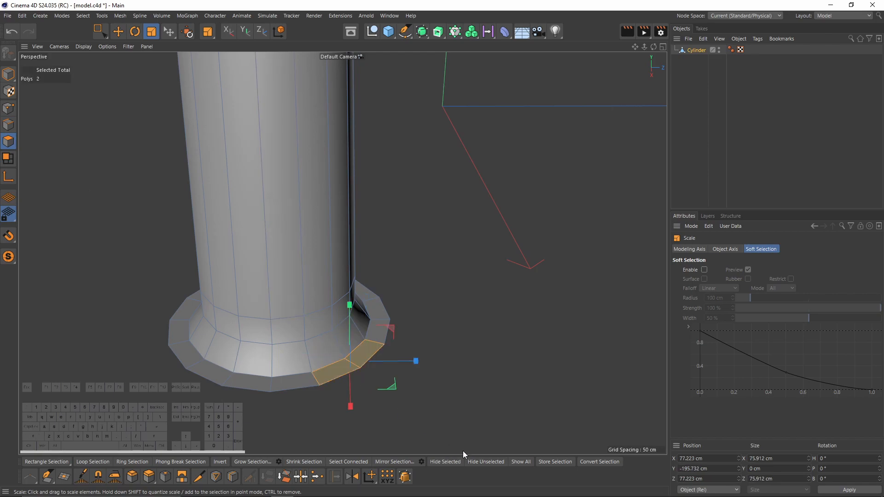
pyautogui.click(83, 16)
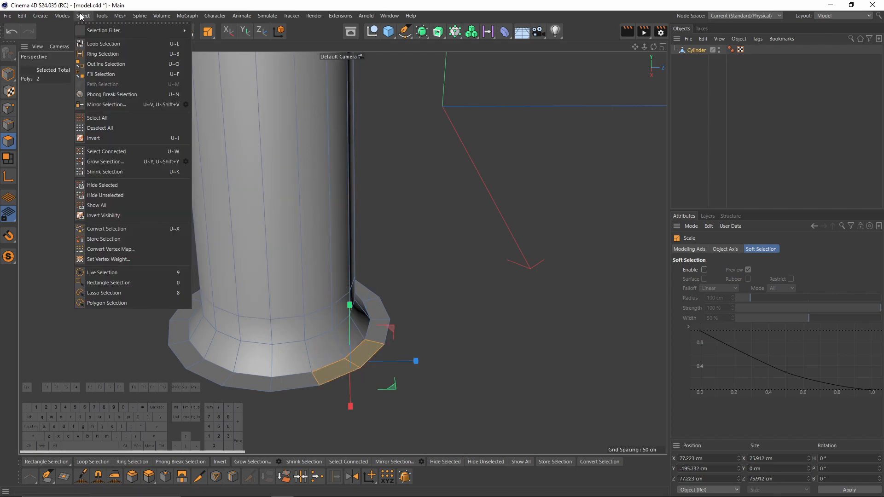
pyautogui.click(103, 44)
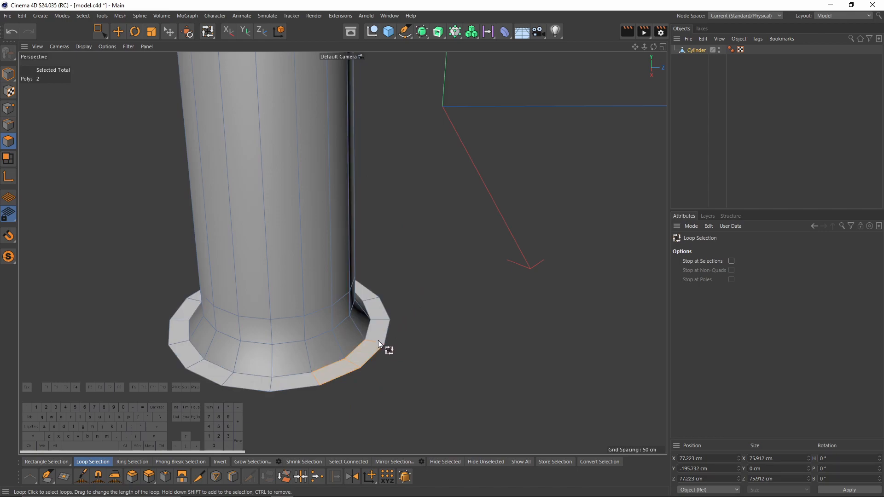
pyautogui.click(377, 340)
pyautogui.rightClick(448, 220)
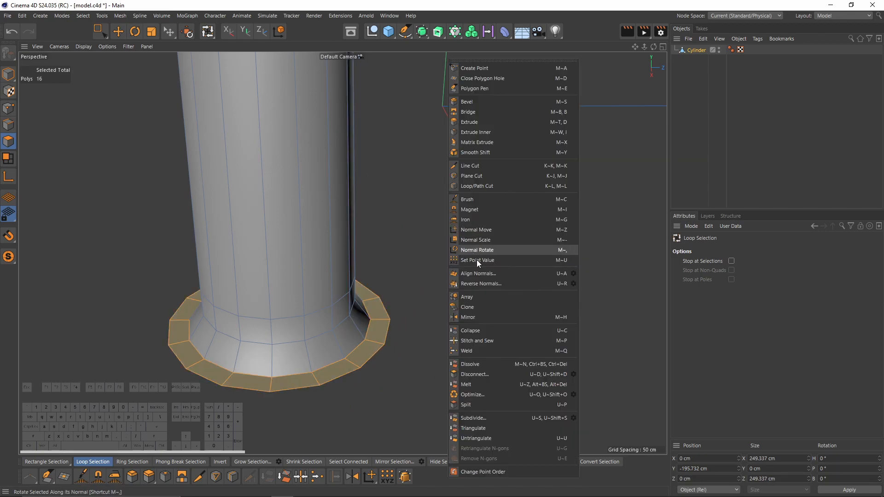
pyautogui.click(484, 405)
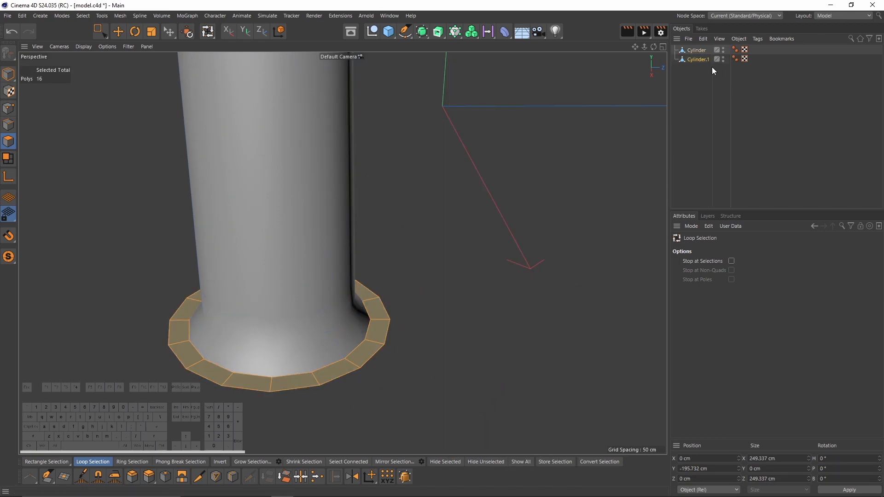
# - Move the split ring object forward along Z, clear of the column, to about Z 97 cm
pyautogui.click(688, 60)
pyautogui.scroll(-5, 417, 180)
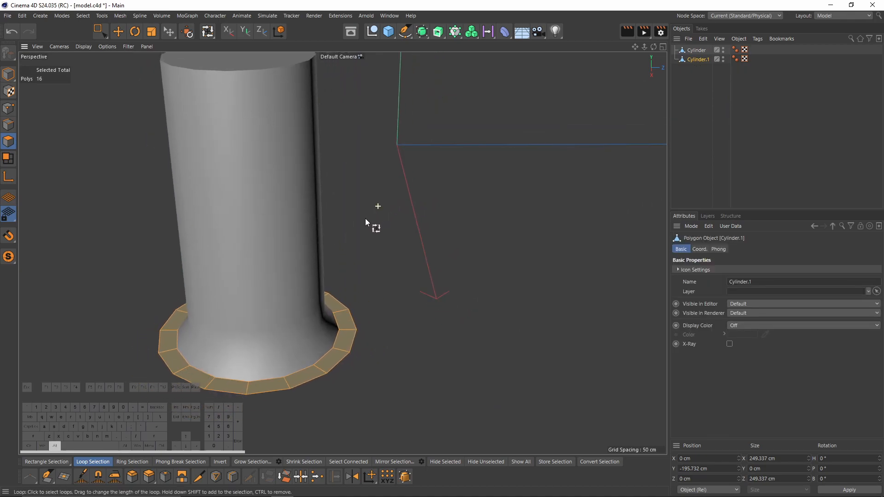
pyautogui.click(8, 74)
pyautogui.press('e')
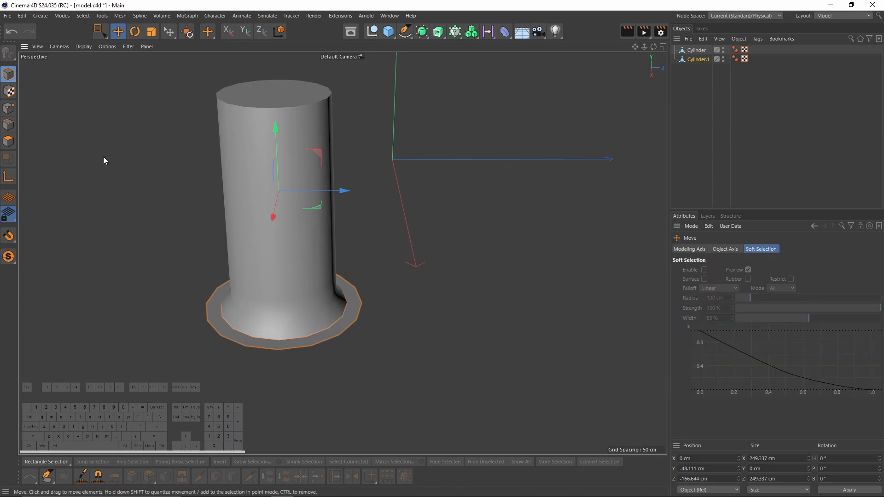
pyautogui.middleClick(343, 220)
pyautogui.middleClick(229, 350)
pyautogui.moveTo(259, 216); pyautogui.dragTo(349, 258)
pyautogui.press('F5')
pyautogui.press('F1')
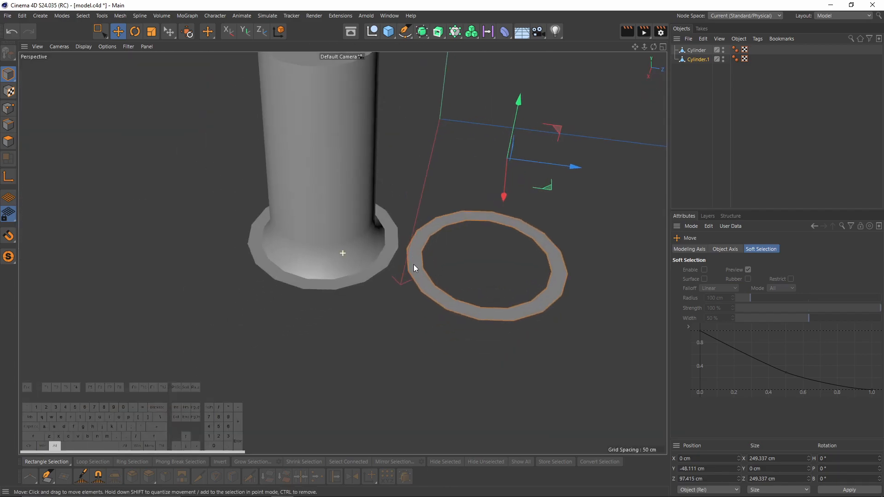
pyautogui.keyDown('alt'); pyautogui.moveTo(430, 261); pyautogui.dragTo(354, 268, button='middle'); pyautogui.keyUp('alt')
pyautogui.keyDown('alt'); pyautogui.moveTo(354, 268); pyautogui.dragTo(373, 278); pyautogui.keyUp('alt')
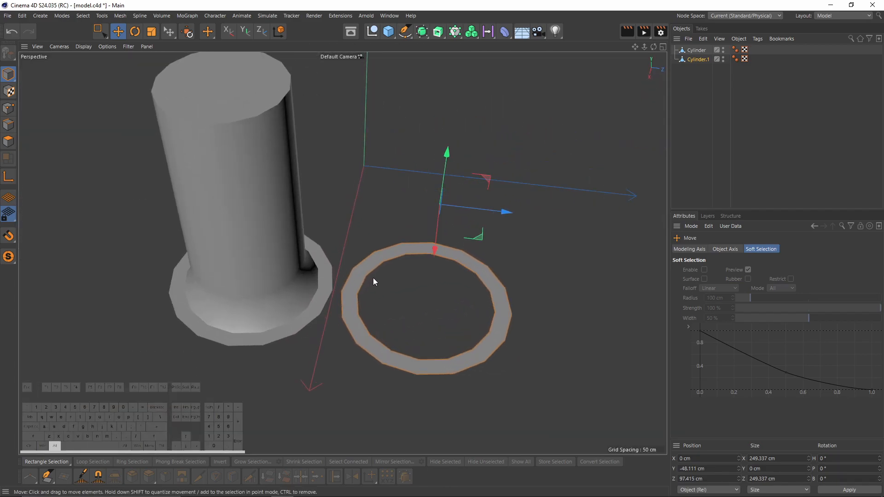
# - Combine the column and the ring into one object with Connect Objects + Delete
pyautogui.keyDown('ctrl'); pyautogui.click(693, 49); pyautogui.keyUp('ctrl')
pyautogui.rightClick(694, 50)
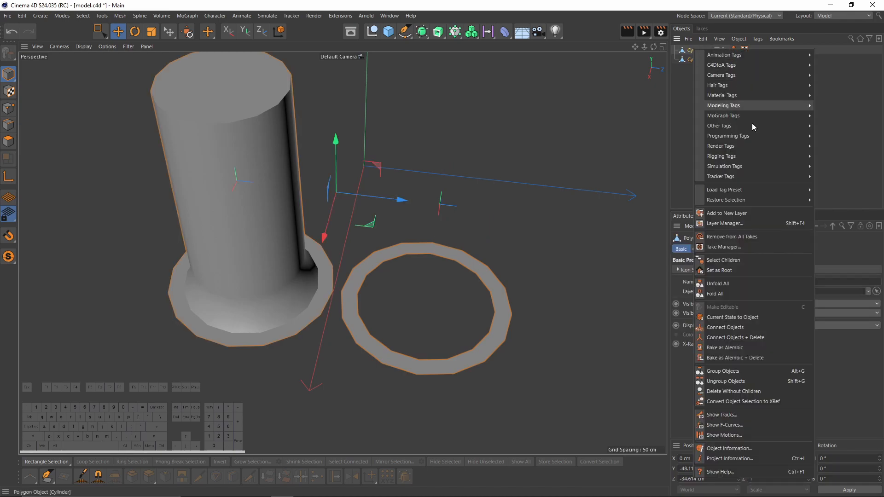
pyautogui.click(745, 336)
pyautogui.keyDown('alt'); pyautogui.moveTo(386, 300); pyautogui.dragTo(346, 310); pyautogui.keyUp('alt')
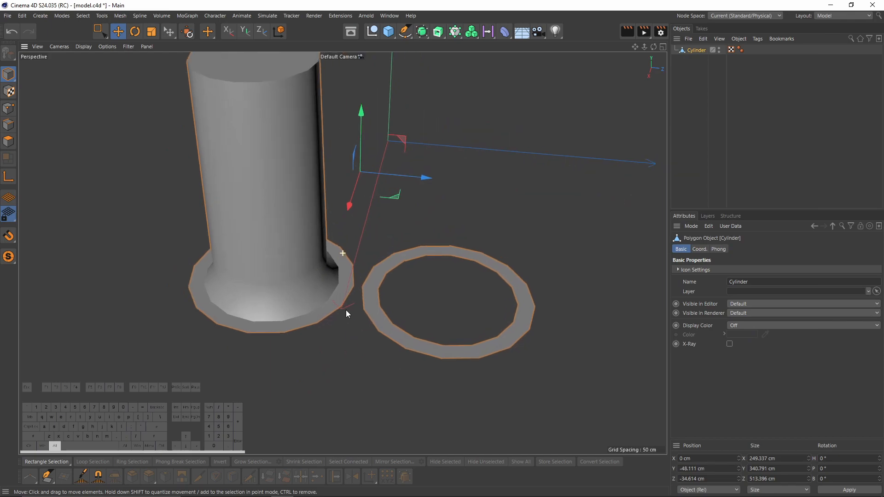
# - Bridge the outer edge of the column's flange to the facing outer edge of the front ring in Edge mode
pyautogui.click(8, 125)
pyautogui.keyDown('alt'); pyautogui.moveTo(361, 257); pyautogui.dragTo(410, 130); pyautogui.keyUp('alt')
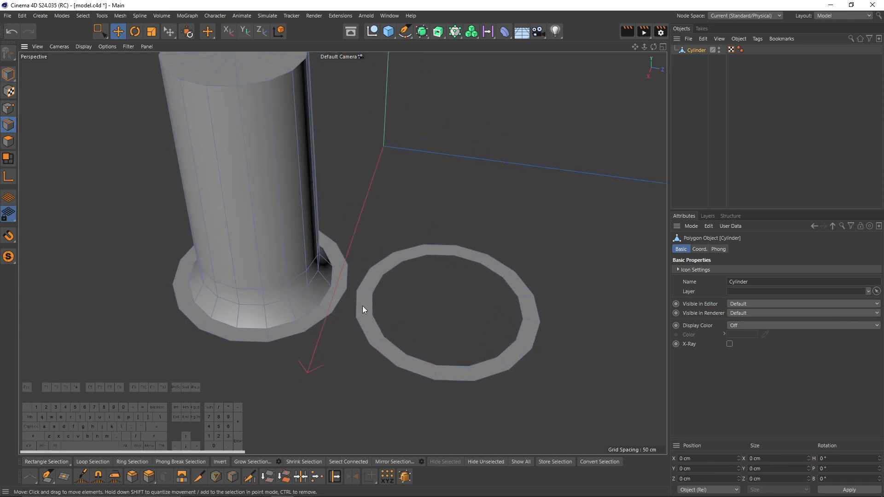
pyautogui.keyDown('alt'); pyautogui.moveTo(400, 344); pyautogui.dragTo(439, 267); pyautogui.keyUp('alt')
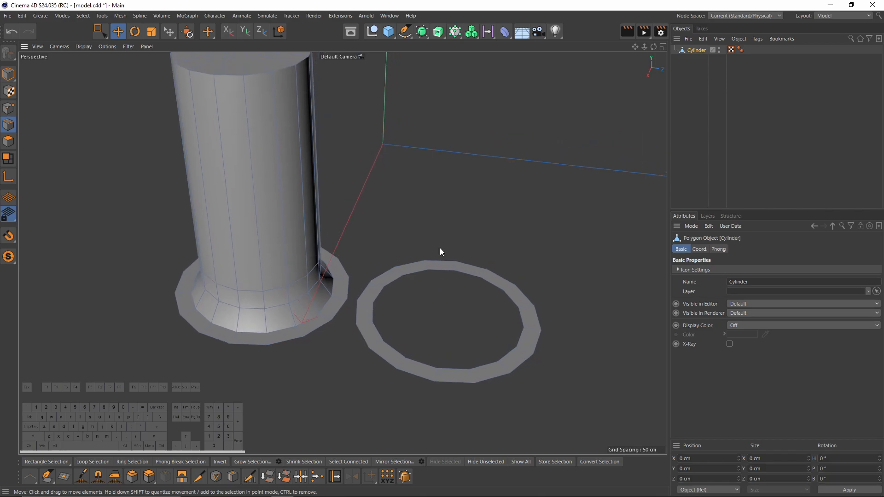
pyautogui.click(336, 276)
pyautogui.rightClick(339, 272)
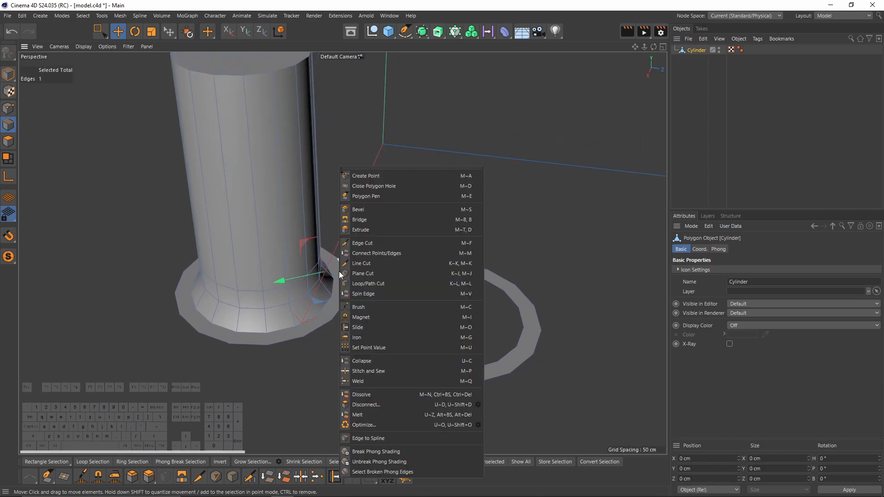
pyautogui.click(375, 219)
pyautogui.keyDown('alt'); pyautogui.moveTo(368, 291); pyautogui.dragTo(339, 311); pyautogui.keyUp('alt')
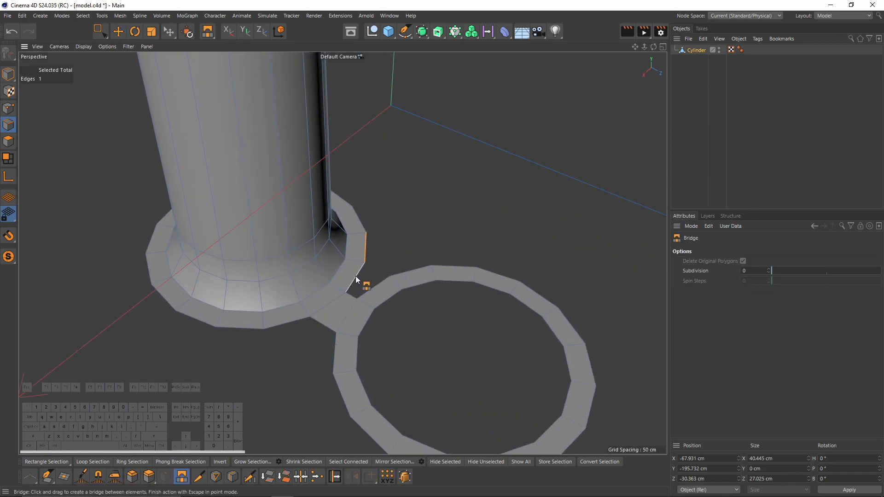
# - Bridge the remaining facing edges on both sides to fill the plate between flange and ring with straight outer sides
pyautogui.scroll(2, 379, 245)
pyautogui.keyDown('alt'); pyautogui.moveTo(357, 321); pyautogui.dragTo(428, 269); pyautogui.keyUp('alt')
pyautogui.moveTo(288, 291); pyautogui.dragTo(358, 290)
pyautogui.moveTo(394, 193); pyautogui.dragTo(433, 216)
pyautogui.moveTo(219, 289); pyautogui.dragTo(351, 380)
pyautogui.keyDown('alt'); pyautogui.moveTo(419, 217); pyautogui.dragTo(360, 185); pyautogui.keyUp('alt')
pyautogui.moveTo(452, 248)
pyautogui.keyDown('alt'); pyautogui.mouseDown()
pyautogui.moveTo(438, 276)
pyautogui.moveTo(450, 260)
pyautogui.mouseUp(); pyautogui.keyUp('alt')
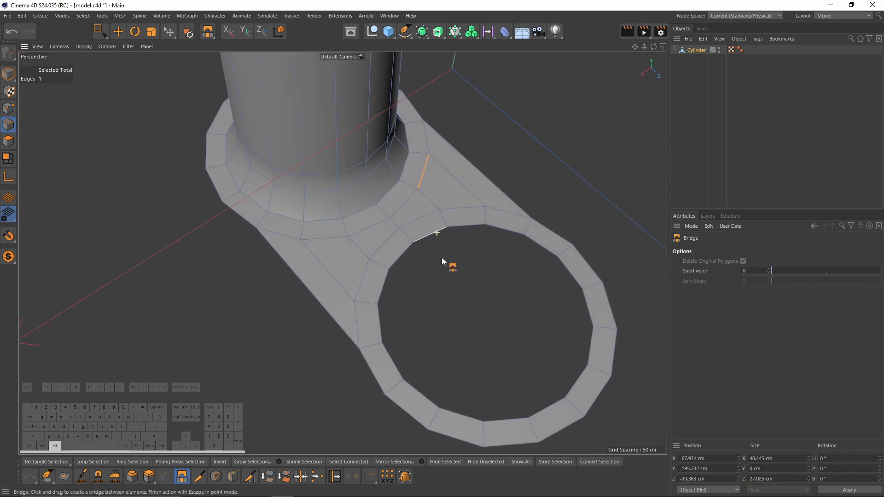
pyautogui.press('e')
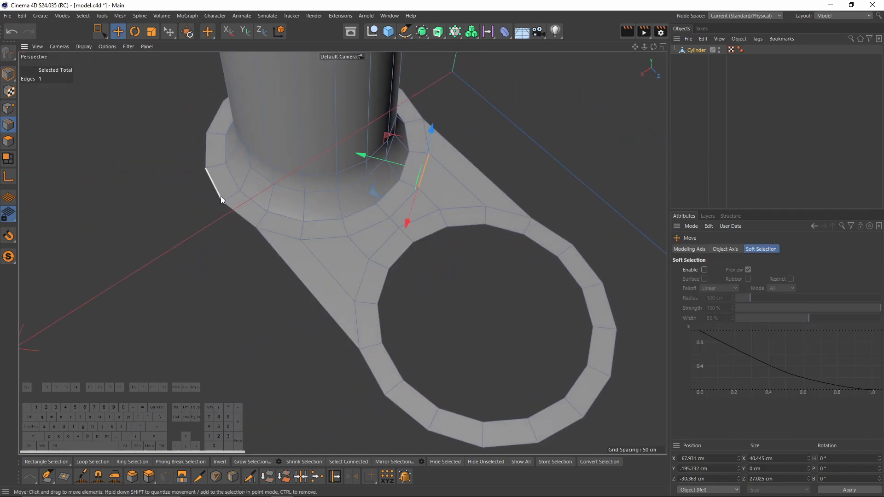
pyautogui.click(219, 193)
pyautogui.keyDown('shift'); pyautogui.click(253, 222); pyautogui.keyUp('shift')
pyautogui.keyDown('shift'); pyautogui.click(284, 256); pyautogui.keyUp('shift')
pyautogui.keyDown('shift'); pyautogui.click(373, 372); pyautogui.keyUp('shift')
pyautogui.keyDown('shift'); pyautogui.click(407, 413); pyautogui.keyUp('shift')
# - Select the plate's two long side edges and scale them apart along X to about 250 cm, flush with the rings
pyautogui.click(322, 301)
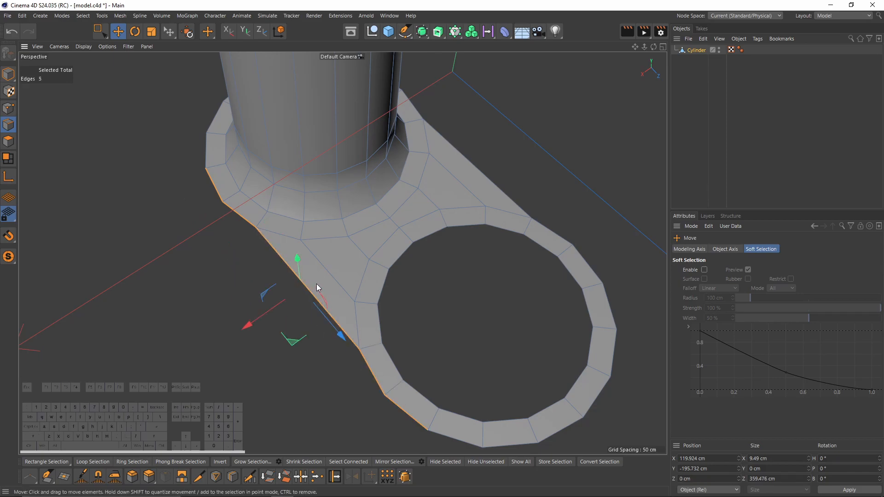
pyautogui.keyDown('shift'); pyautogui.click(476, 172); pyautogui.keyUp('shift')
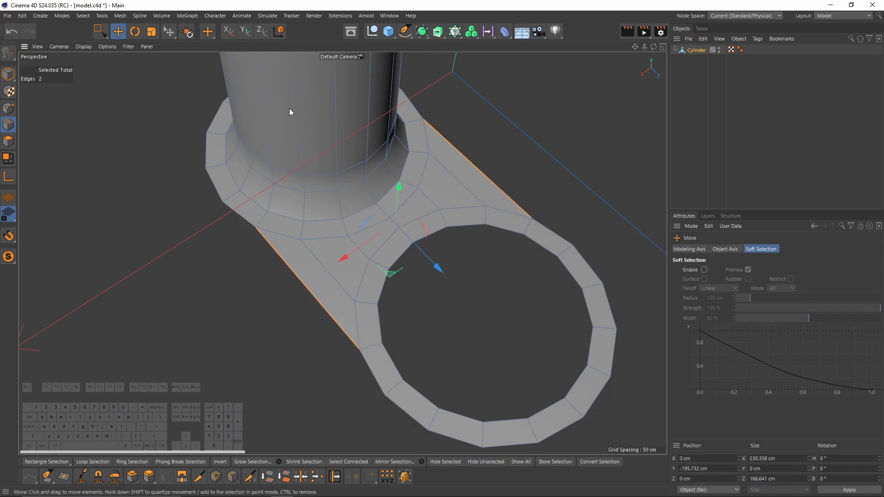
pyautogui.click(150, 32)
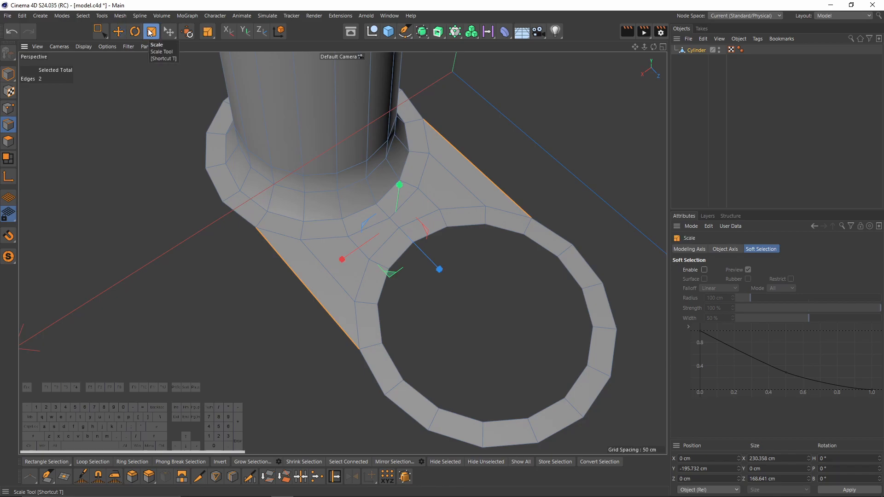
pyautogui.press('t')
pyautogui.moveTo(341, 261); pyautogui.dragTo(337, 265)
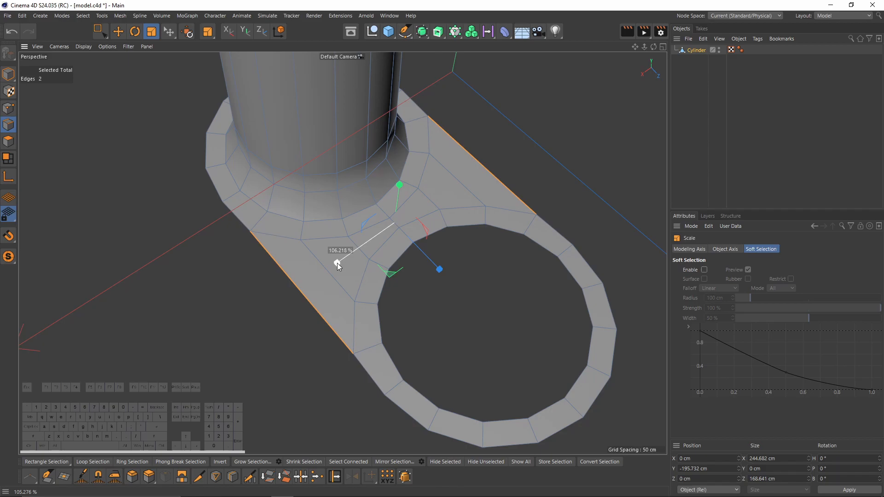
pyautogui.middleClick(337, 264)
pyautogui.middleClick(490, 184)
pyautogui.keyDown('alt'); pyautogui.moveTo(325, 263); pyautogui.dragTo(272, 357, button='right'); pyautogui.keyUp('alt')
pyautogui.keyDown('alt'); pyautogui.moveTo(272, 356); pyautogui.dragTo(326, 271, button='middle'); pyautogui.keyUp('alt')
pyautogui.scroll(2, 326, 272)
pyautogui.moveTo(220, 273); pyautogui.dragTo(222, 275)
pyautogui.middleClick(222, 274)
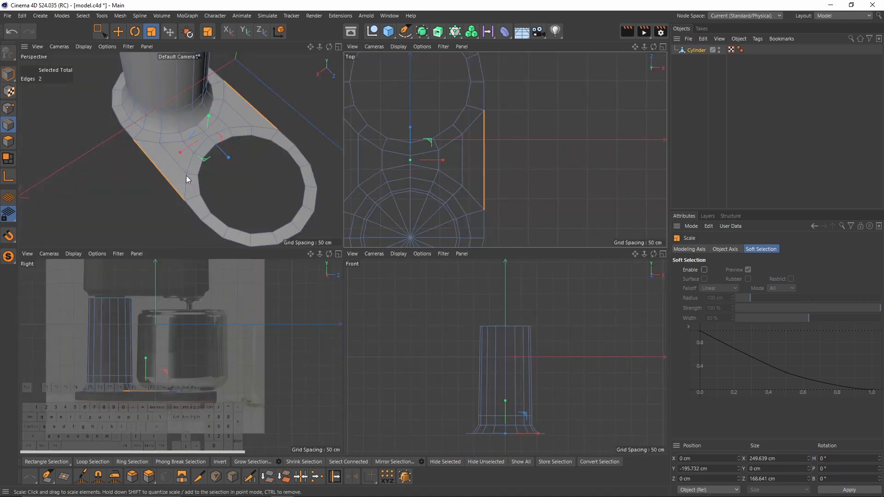
pyautogui.middleClick(186, 176)
# - Select the front ring's inner edge loop and extrude it inward to about 149 cm across
pyautogui.moveTo(338, 230)
pyautogui.keyDown('alt'); pyautogui.mouseDown()
pyautogui.moveTo(308, 262)
pyautogui.moveTo(346, 242)
pyautogui.mouseUp(); pyautogui.keyUp('alt')
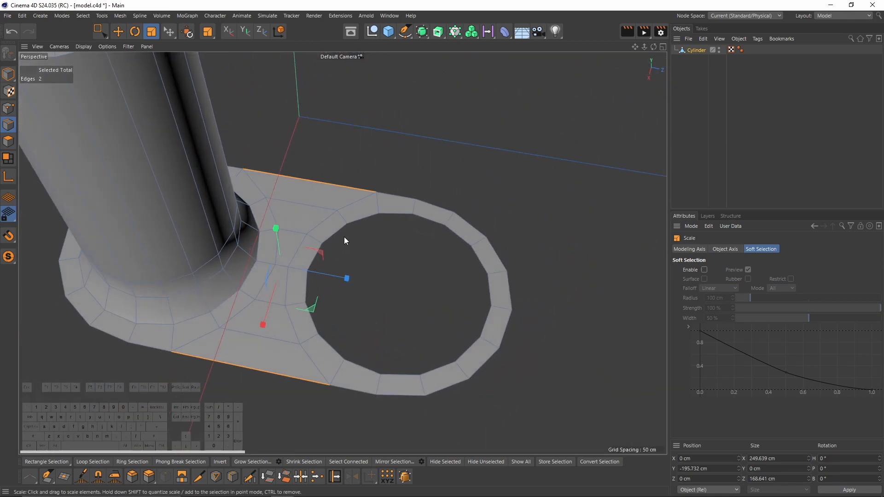
pyautogui.keyDown('alt'); pyautogui.moveTo(487, 230); pyautogui.dragTo(473, 256); pyautogui.keyUp('alt')
pyautogui.doubleClick(496, 286)
pyautogui.keyDown('alt'); pyautogui.moveTo(496, 286); pyautogui.dragTo(416, 251); pyautogui.keyUp('alt')
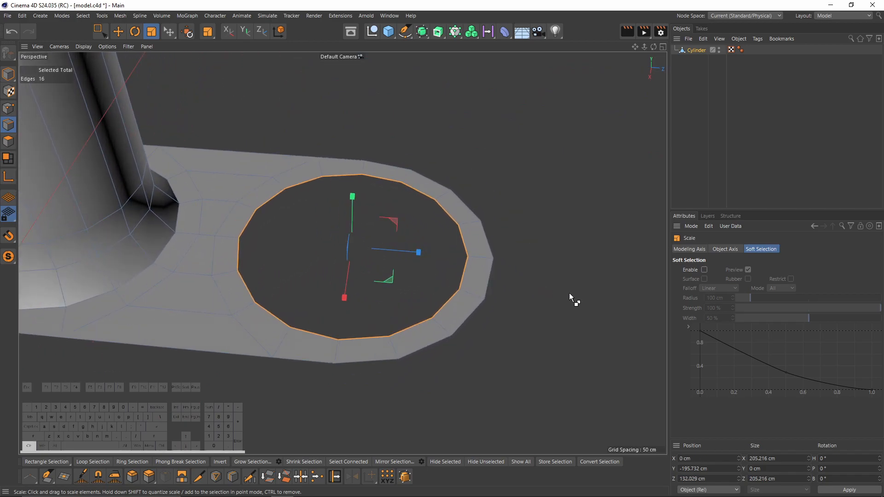
pyautogui.moveTo(519, 252); pyautogui.dragTo(418, 278)
pyautogui.rightClick(457, 205)
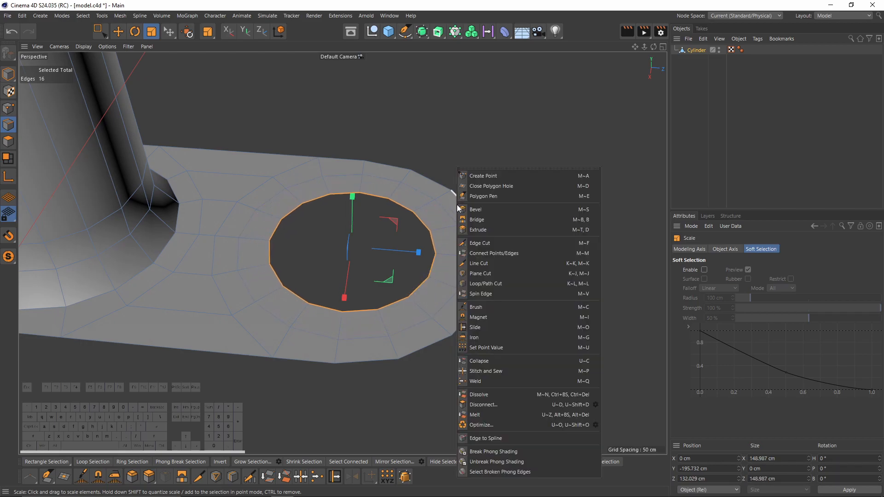
pyautogui.click(478, 363)
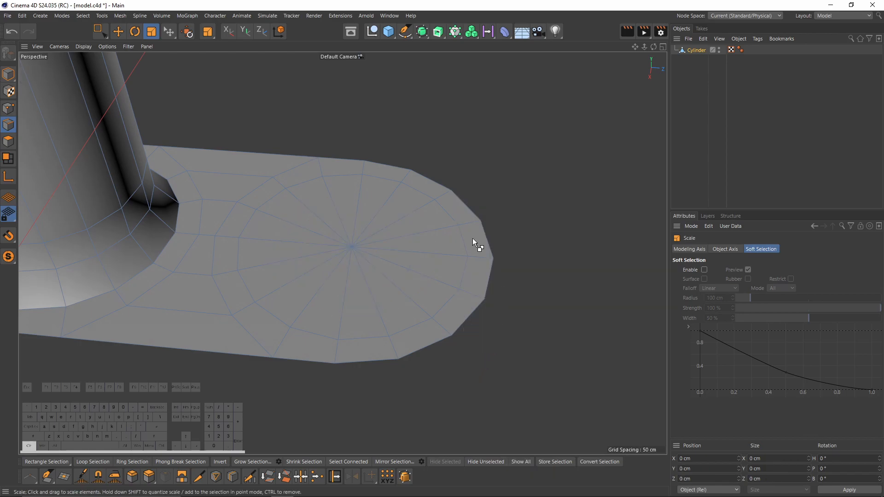
pyautogui.hotkey('ctrl', 'z')
# - Collapse the front hole's edge loop into a single centre point to close the plate
pyautogui.rightClick(468, 270)
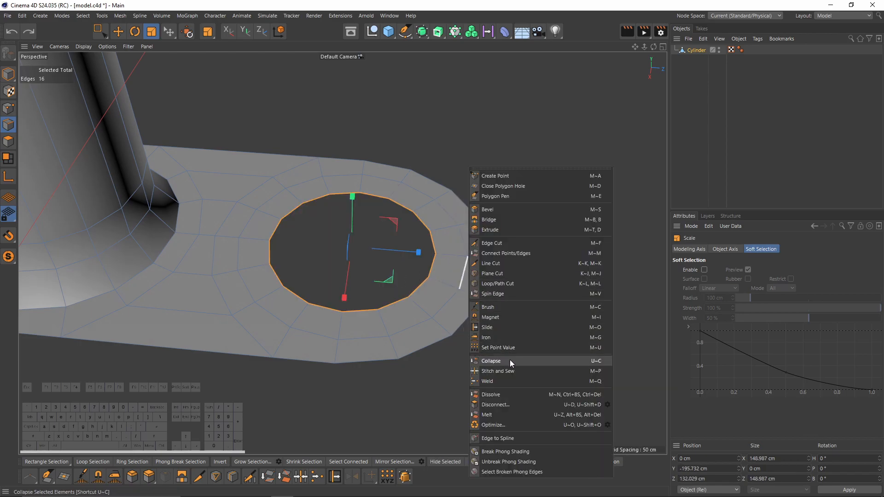
pyautogui.click(510, 360)
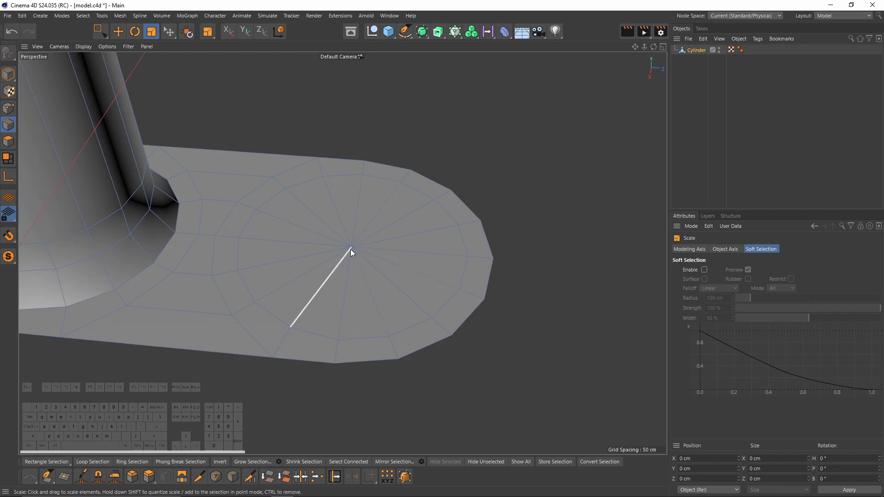
pyautogui.keyDown('alt'); pyautogui.moveTo(383, 249); pyautogui.dragTo(410, 235); pyautogui.keyUp('alt')
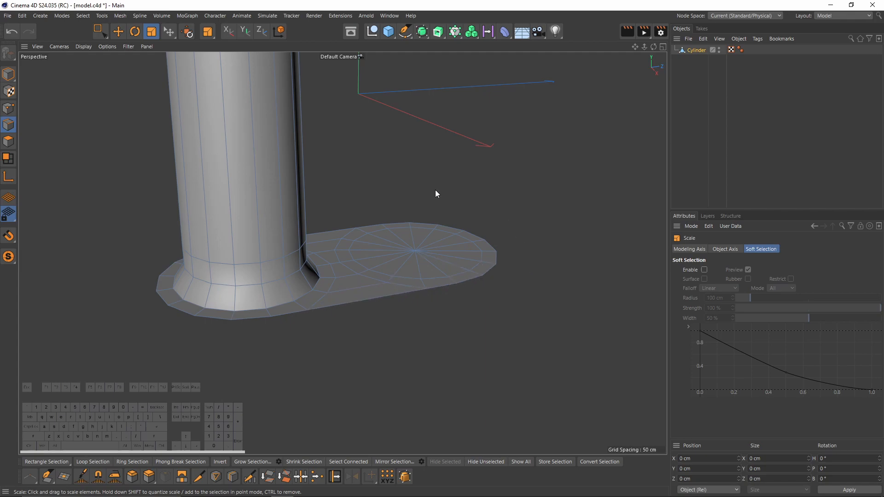
# - Select the plate's outer edge loop and extrude it down to the bottom of the reference's base, at about Y -254 cm
pyautogui.doubleClick(348, 305)
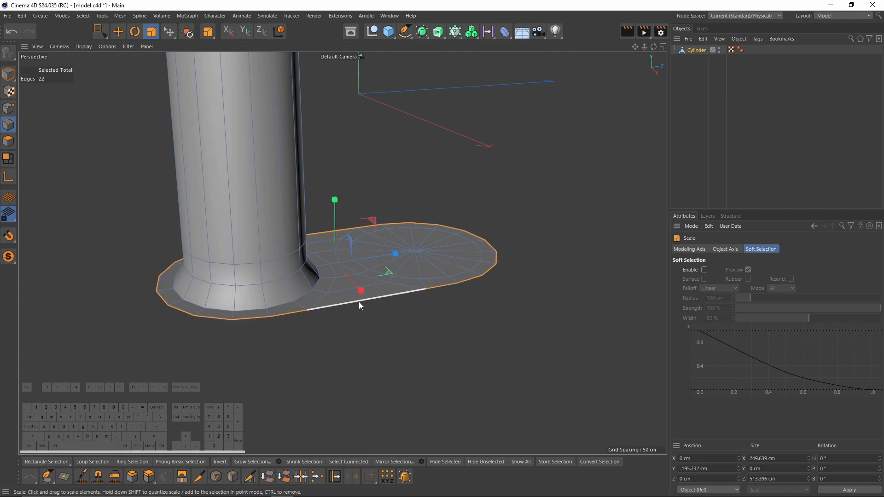
pyautogui.press('e')
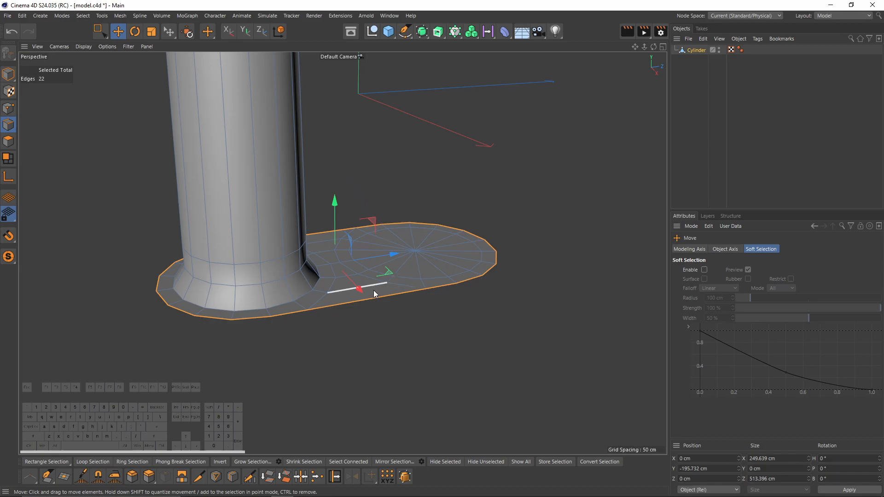
pyautogui.press('F5')
pyautogui.middleClick(280, 337)
pyautogui.scroll(8, 281, 294)
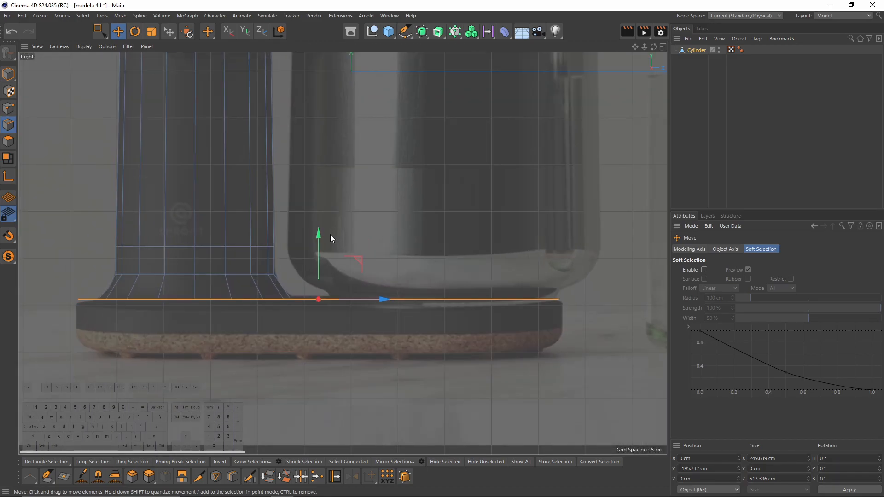
pyautogui.keyDown('ctrl'); pyautogui.moveTo(319, 235); pyautogui.dragTo(330, 212); pyautogui.keyUp('ctrl')
pyautogui.middleClick(209, 195)
pyautogui.middleClick(209, 195)
pyautogui.scroll(3, 327, 261)
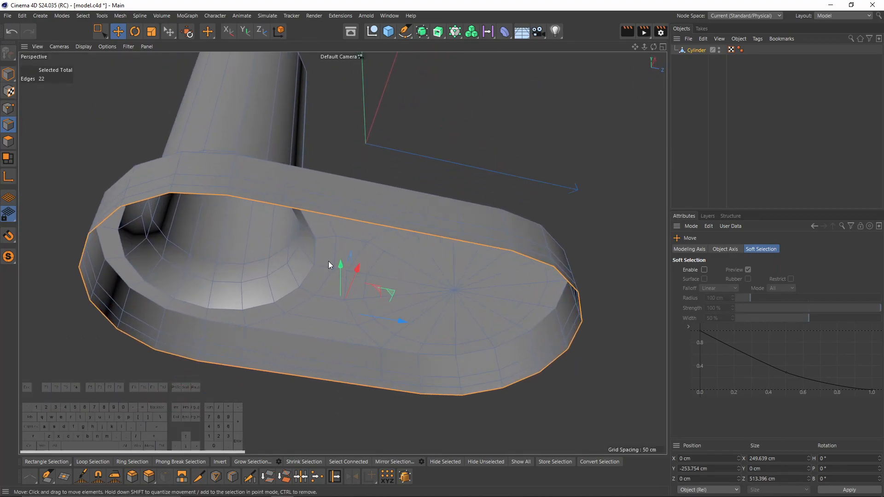
# - Extrude the base's bottom edge loop inward to about 233 by 480 cm, forming a flat rim underneath
pyautogui.press('t')
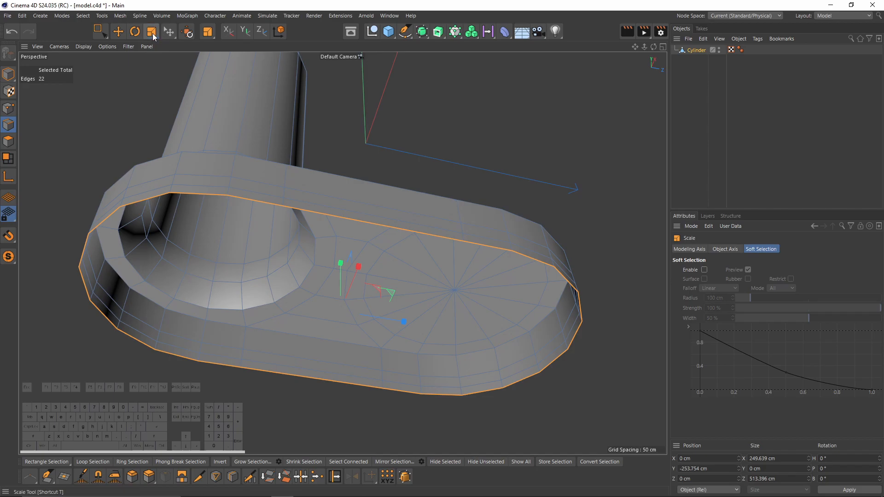
pyautogui.moveTo(446, 364); pyautogui.dragTo(412, 363)
pyautogui.press('F5')
pyautogui.middleClick(447, 182)
pyautogui.keyDown('alt'); pyautogui.moveTo(441, 187); pyautogui.dragTo(398, 190, button='right'); pyautogui.keyUp('alt')
pyautogui.keyDown('alt'); pyautogui.moveTo(398, 189); pyautogui.dragTo(419, 202, button='middle'); pyautogui.keyUp('alt')
pyautogui.middleClick(405, 200)
pyautogui.middleClick(138, 201)
pyautogui.keyDown('alt'); pyautogui.moveTo(138, 201); pyautogui.dragTo(241, 223); pyautogui.keyUp('alt')
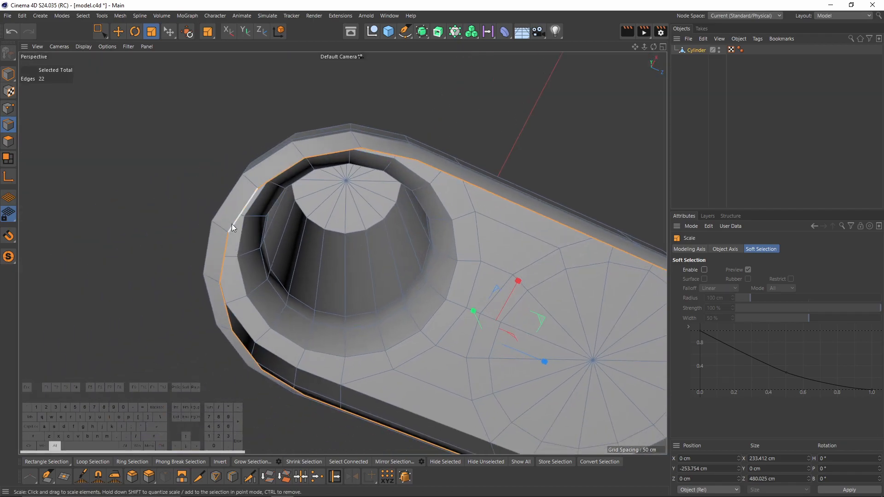
# - Even out the base's bottom rim by narrowing its inner edge loop along X to about 219 cm
pyautogui.click(8, 141)
pyautogui.click(220, 207)
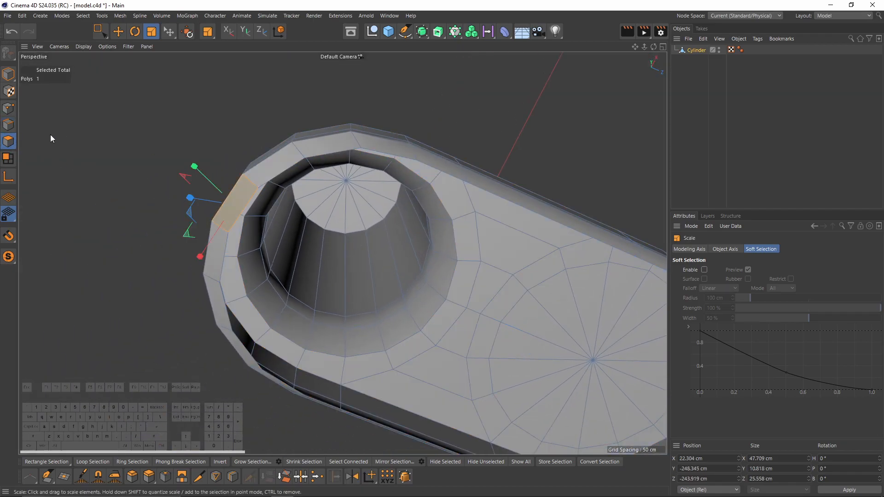
pyautogui.click(9, 125)
pyautogui.moveTo(222, 203); pyautogui.dragTo(247, 215)
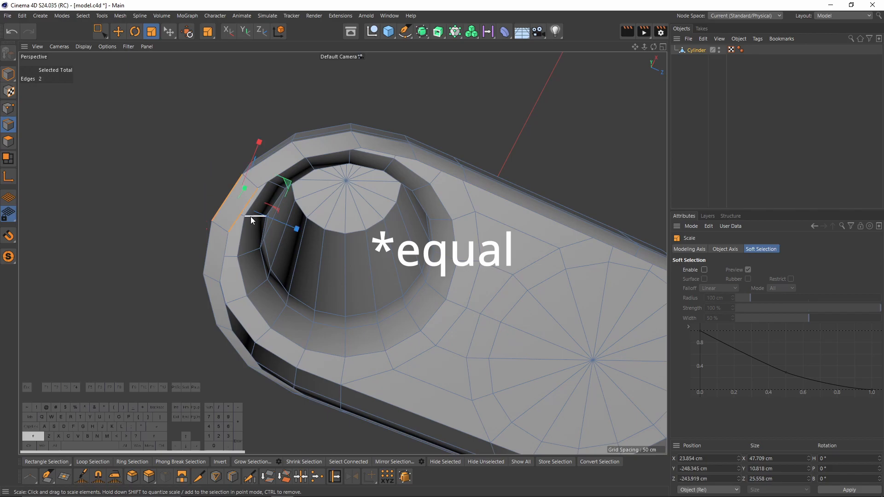
pyautogui.doubleClick(272, 172)
pyautogui.middleClick(273, 172)
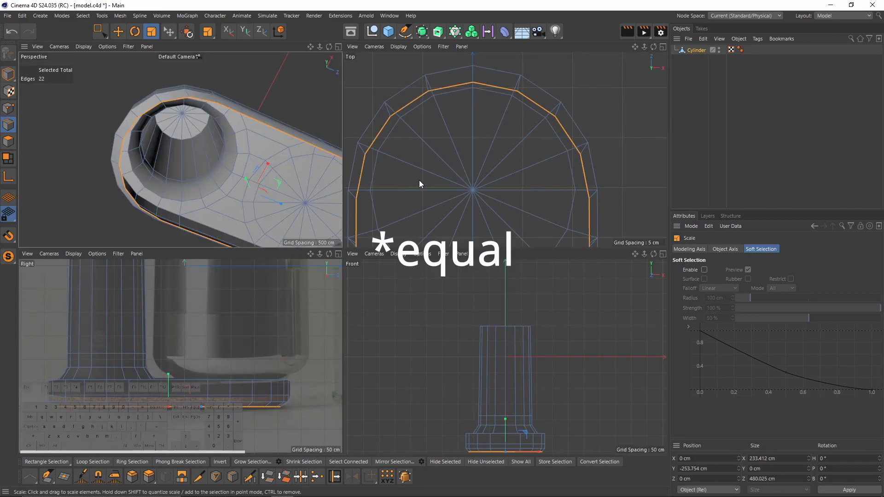
pyautogui.middleClick(419, 181)
pyautogui.keyDown('alt'); pyautogui.moveTo(404, 260); pyautogui.dragTo(363, 262, button='right'); pyautogui.keyUp('alt')
pyautogui.keyDown('alt'); pyautogui.moveTo(407, 381); pyautogui.dragTo(378, 241, button='middle'); pyautogui.keyUp('alt')
pyautogui.keyDown('alt'); pyautogui.moveTo(378, 242); pyautogui.dragTo(394, 273, button='right'); pyautogui.keyUp('alt')
pyautogui.keyDown('alt'); pyautogui.moveTo(393, 272); pyautogui.dragTo(371, 331, button='middle'); pyautogui.keyUp('alt')
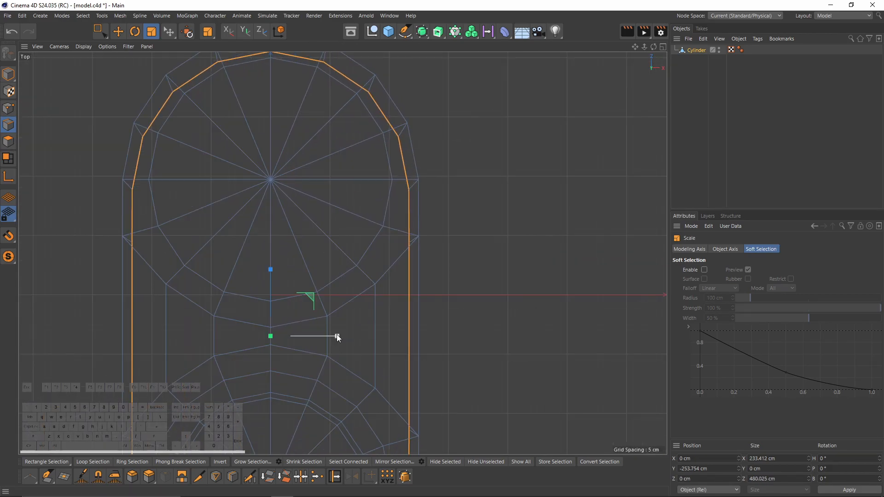
pyautogui.moveTo(336, 338); pyautogui.dragTo(333, 340)
pyautogui.middleClick(333, 339)
pyautogui.middleClick(190, 165)
# - Close the open hole inside the base's bottom rim with a single polygon
pyautogui.keyDown('alt'); pyautogui.moveTo(349, 225); pyautogui.dragTo(331, 177); pyautogui.keyUp('alt')
pyautogui.keyDown('alt'); pyautogui.moveTo(331, 178); pyautogui.dragTo(257, 212, button='middle'); pyautogui.keyUp('alt')
pyautogui.keyDown('alt'); pyautogui.moveTo(277, 221); pyautogui.dragTo(294, 289); pyautogui.keyUp('alt')
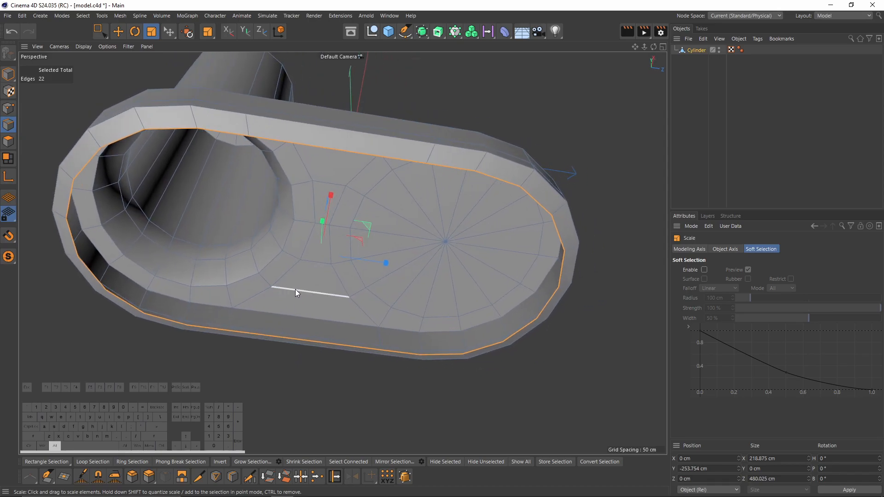
pyautogui.rightClick(438, 163)
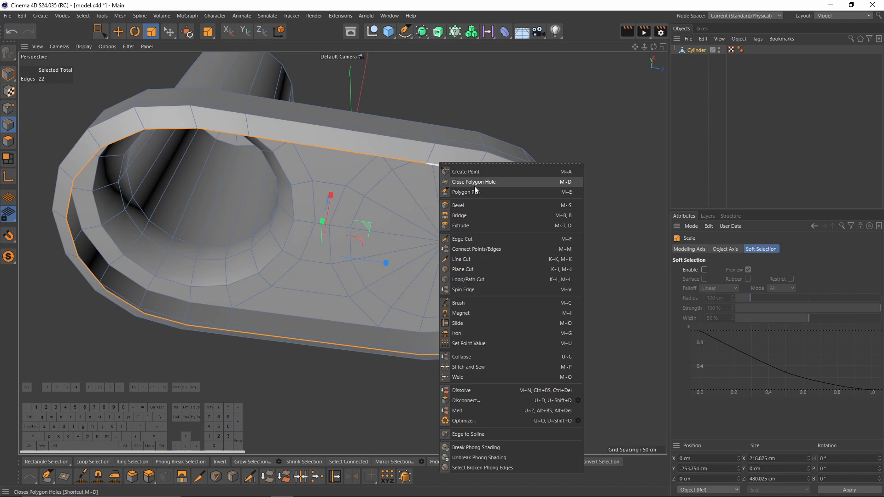
pyautogui.click(482, 181)
pyautogui.click(425, 165)
# - With Line Cut in Single Line mode, cut across the bottom face between the opposite rim points where the column end's straight sides begin
pyautogui.keyDown('alt'); pyautogui.moveTo(425, 165); pyautogui.dragTo(136, 126); pyautogui.keyUp('alt')
pyautogui.click(10, 110)
pyautogui.press('e')
pyautogui.click(344, 151)
pyautogui.keyDown('shift'); pyautogui.click(329, 349); pyautogui.keyUp('shift')
pyautogui.keyDown('alt'); pyautogui.moveTo(354, 336); pyautogui.dragTo(427, 192); pyautogui.keyUp('alt')
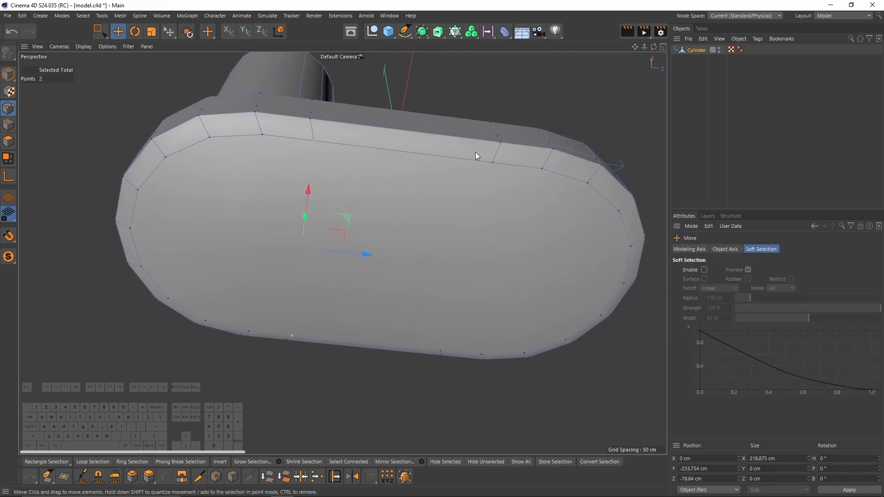
pyautogui.press('m')
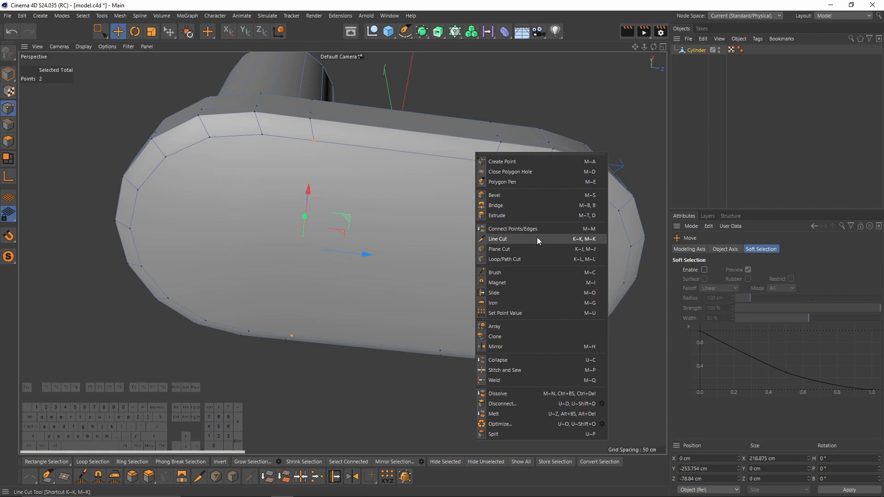
pyautogui.click(537, 236)
pyautogui.keyDown('alt'); pyautogui.moveTo(427, 214); pyautogui.dragTo(650, 356); pyautogui.keyUp('alt')
pyautogui.click(746, 279)
pyautogui.click(360, 155)
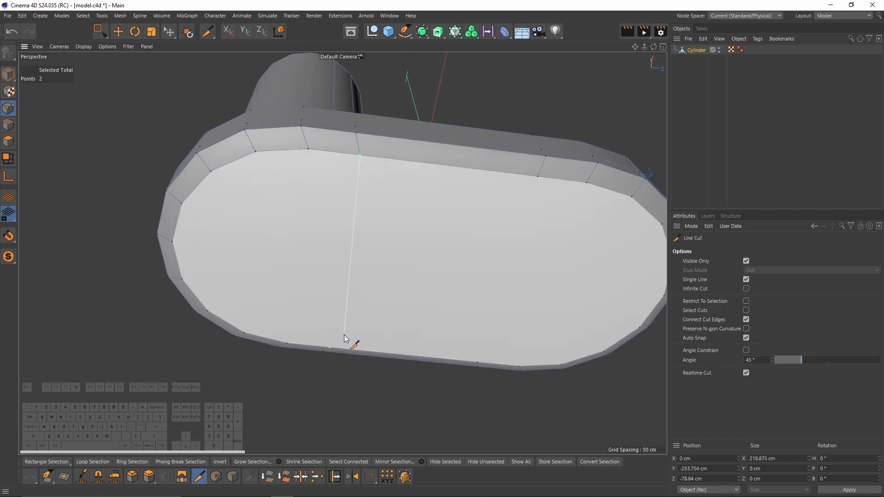
pyautogui.click(329, 348)
# - Cut three more crosswise lines between opposite rim points around the column end of the bottom face
pyautogui.click(287, 343)
pyautogui.click(308, 150)
pyautogui.click(255, 152)
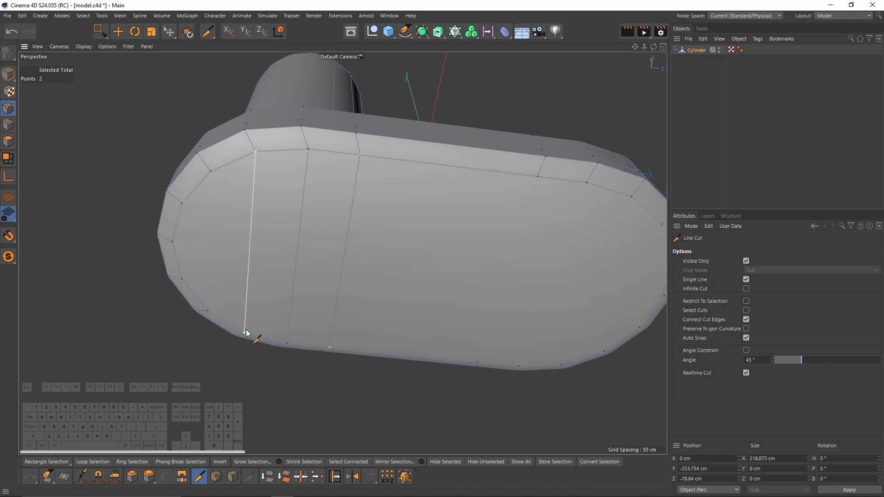
pyautogui.keyDown('alt'); pyautogui.moveTo(213, 171); pyautogui.dragTo(267, 193); pyautogui.keyUp('alt')
# - Cut a lengthwise centre line across the bottom face from the column end's middle rim point to the front end's middle point
pyautogui.press('e')
pyautogui.click(181, 219)
pyautogui.keyDown('alt'); pyautogui.moveTo(292, 226); pyautogui.dragTo(350, 240); pyautogui.keyUp('alt')
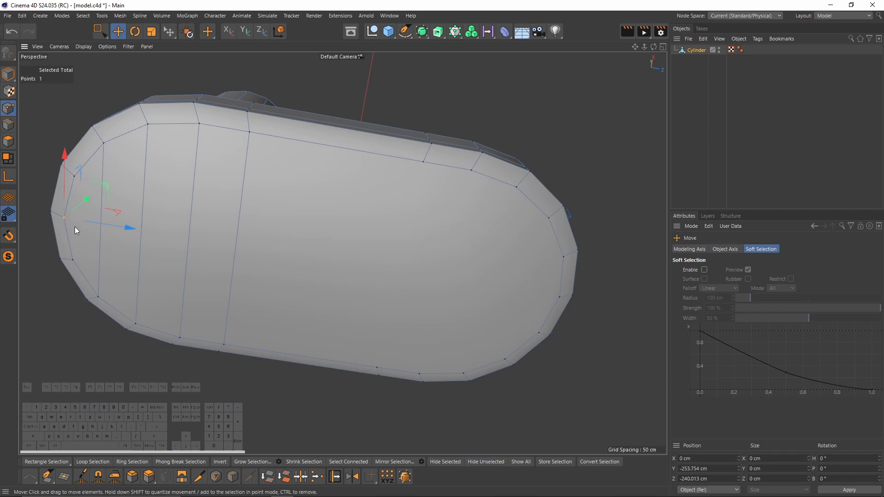
pyautogui.press('k')
pyautogui.press('k')
pyautogui.click(64, 217)
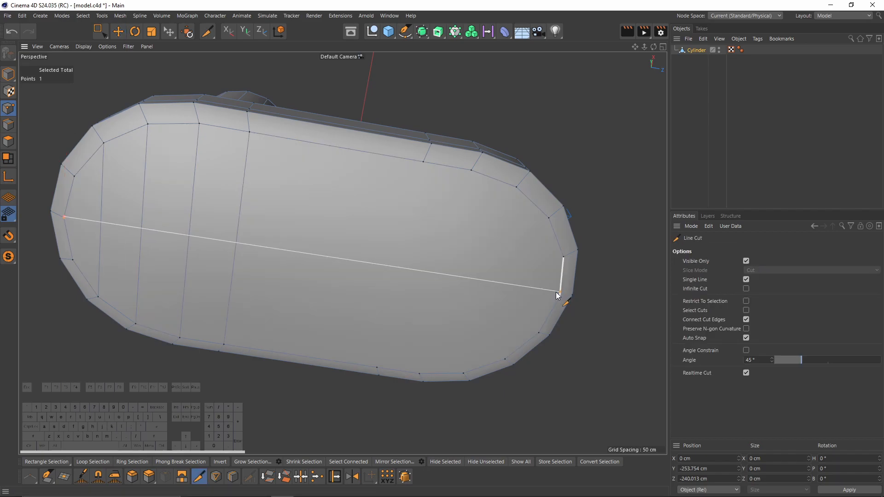
pyautogui.click(559, 295)
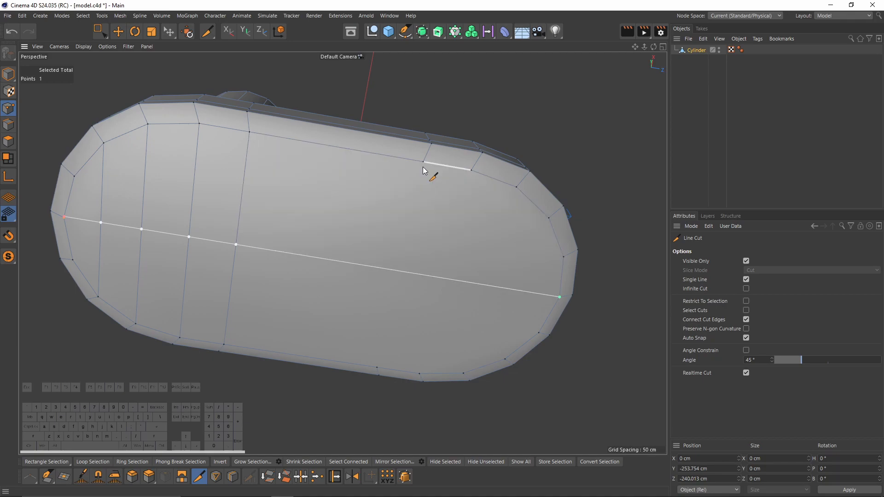
# - Cut four crosswise lines between opposite rim points at the front end of the bottom face
pyautogui.click(378, 367)
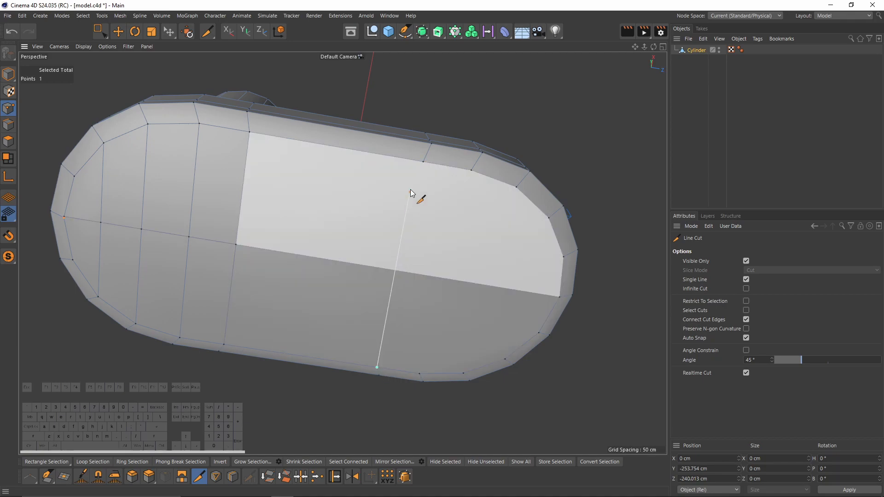
pyautogui.click(424, 161)
pyautogui.click(472, 170)
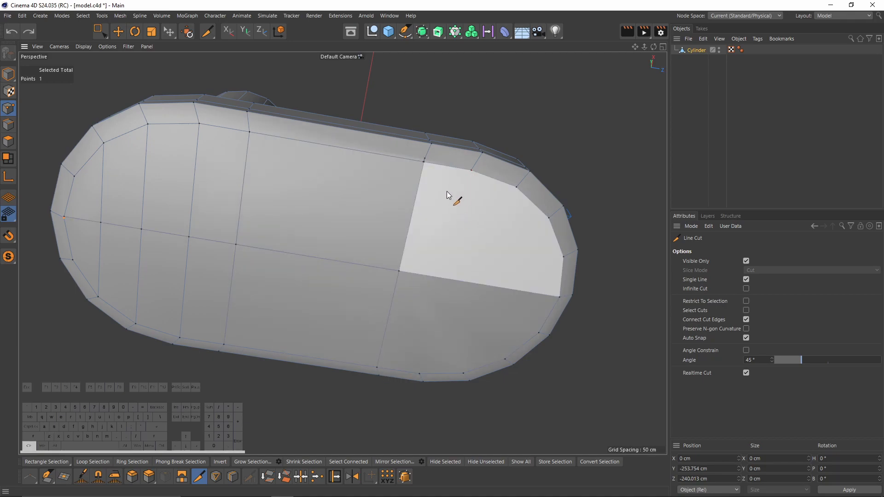
pyautogui.click(471, 171)
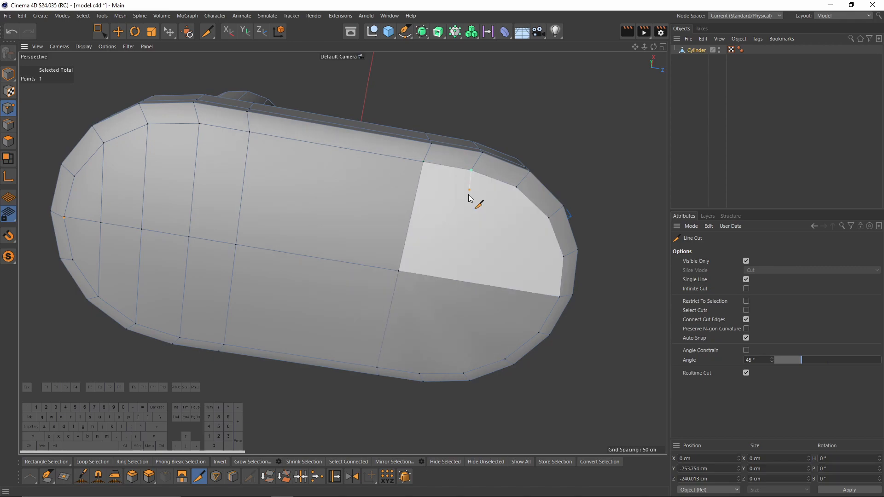
pyautogui.click(464, 373)
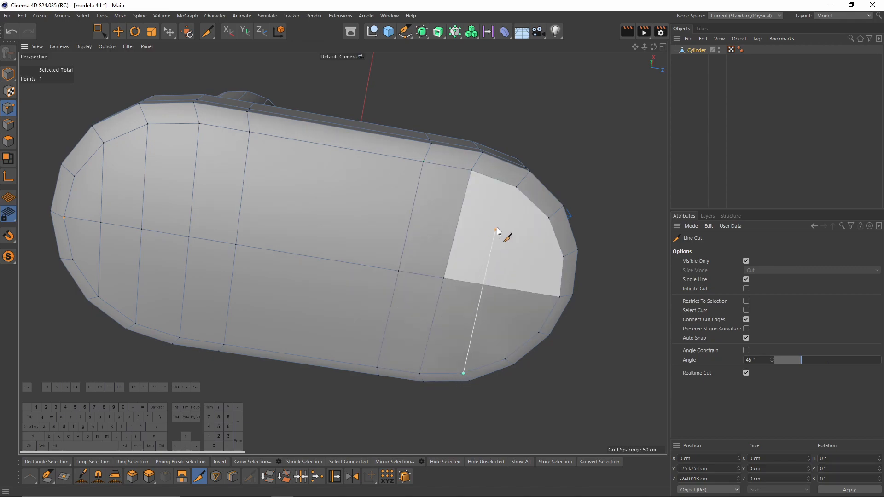
pyautogui.click(548, 218)
pyautogui.click(505, 359)
pyautogui.press('e')
# - Examine the column and base against the reference in the side view and in perspective
pyautogui.keyDown('alt'); pyautogui.moveTo(479, 225); pyautogui.dragTo(374, 304); pyautogui.keyUp('alt')
pyautogui.middleClick(375, 304)
pyautogui.middleClick(271, 341)
pyautogui.scroll(-4, 330, 290)
pyautogui.keyDown('alt'); pyautogui.moveTo(330, 289); pyautogui.dragTo(327, 323, button='middle'); pyautogui.keyUp('alt')
pyautogui.middleClick(313, 283)
pyautogui.middleClick(223, 162)
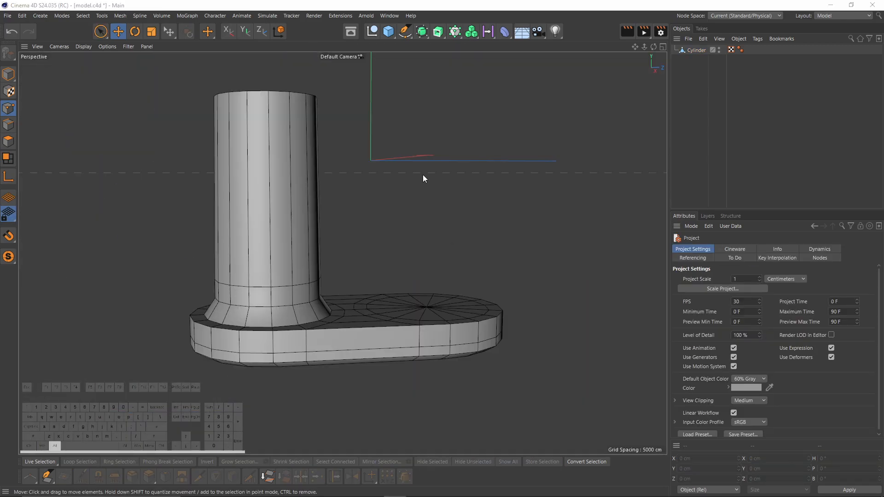
pyautogui.keyDown('alt'); pyautogui.moveTo(423, 175); pyautogui.dragTo(432, 183); pyautogui.keyUp('alt')
# - Add a Subdivision Surface and nest the Cylinder object under it
pyautogui.click(421, 31)
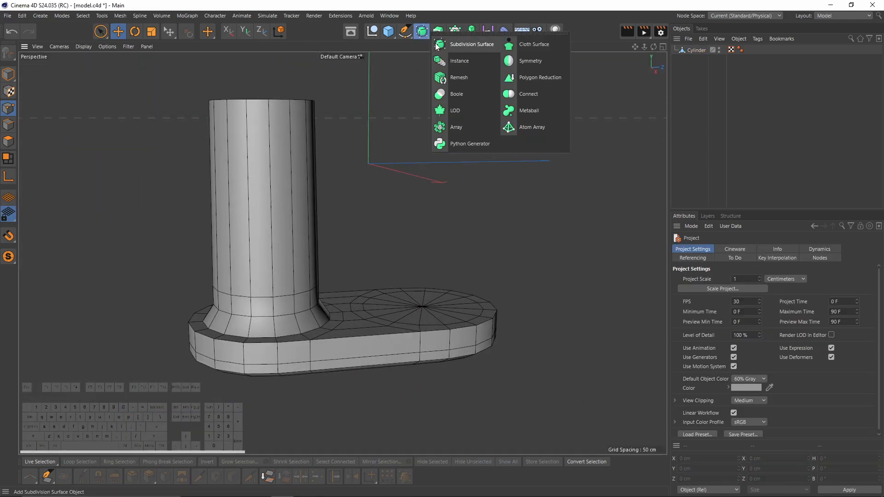
pyautogui.click(462, 44)
pyautogui.moveTo(692, 59); pyautogui.dragTo(698, 50)
pyautogui.keyDown('alt'); pyautogui.moveTo(316, 291); pyautogui.dragTo(334, 294); pyautogui.keyUp('alt')
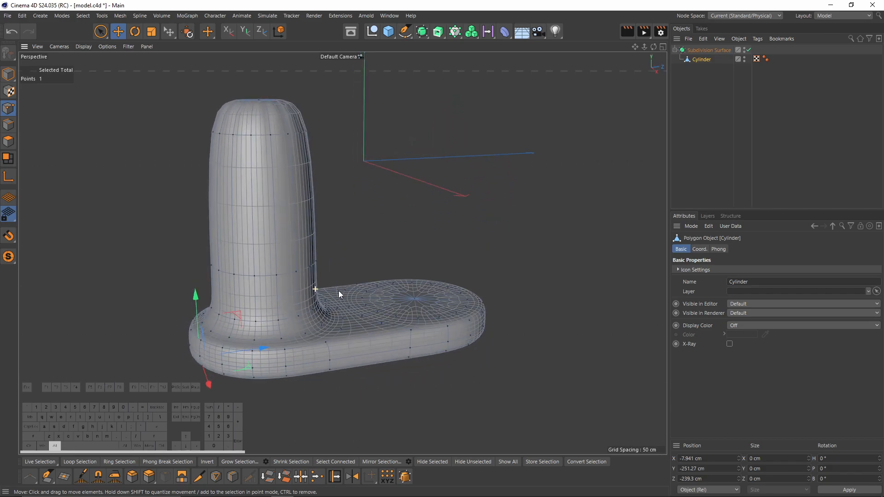
# - Sharpen the column's top edge with loop cuts at about 97.4% up its side and just inside the rim of its cap
pyautogui.rightClick(387, 168)
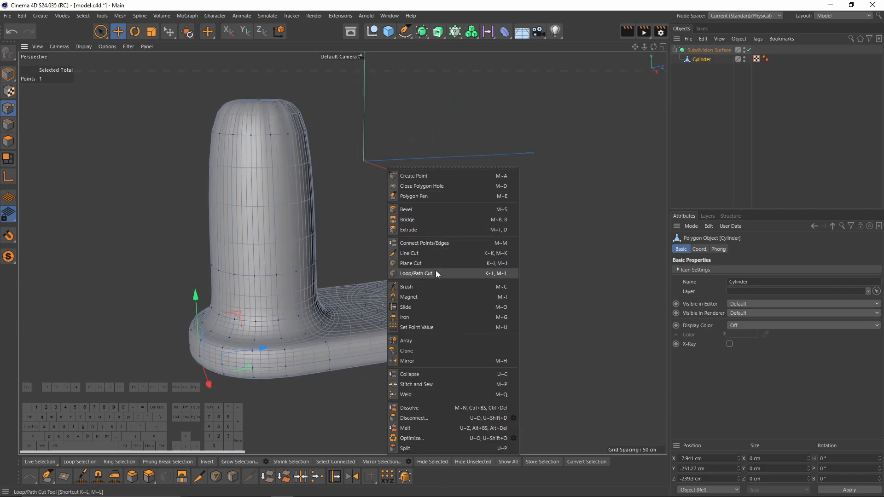
pyautogui.click(416, 273)
pyautogui.scroll(4, 342, 184)
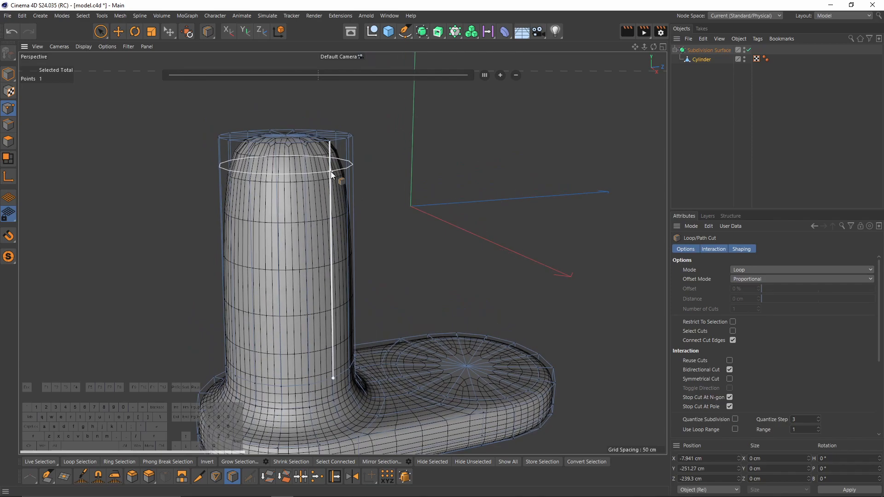
pyautogui.scroll(5, 332, 159)
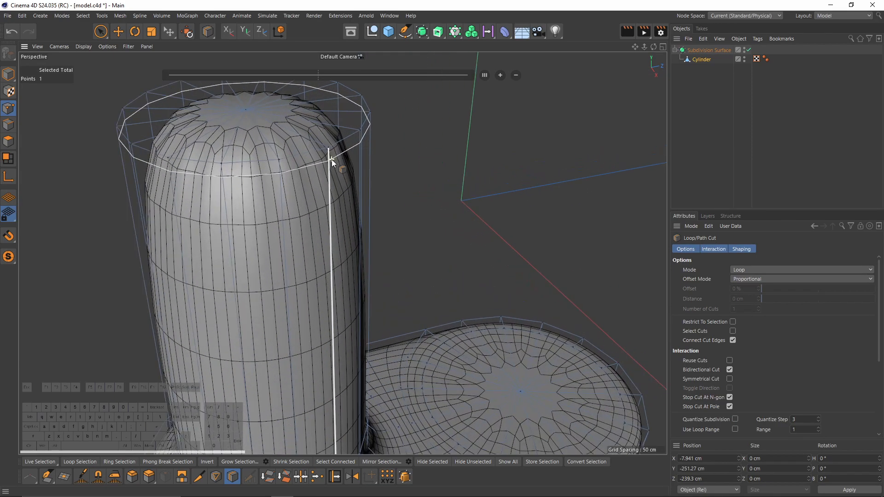
pyautogui.scroll(-3, 329, 162)
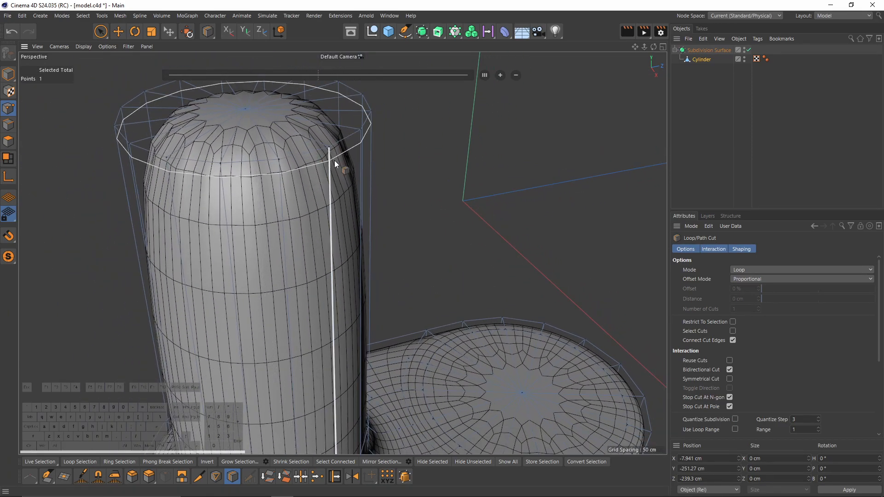
pyautogui.click(332, 159)
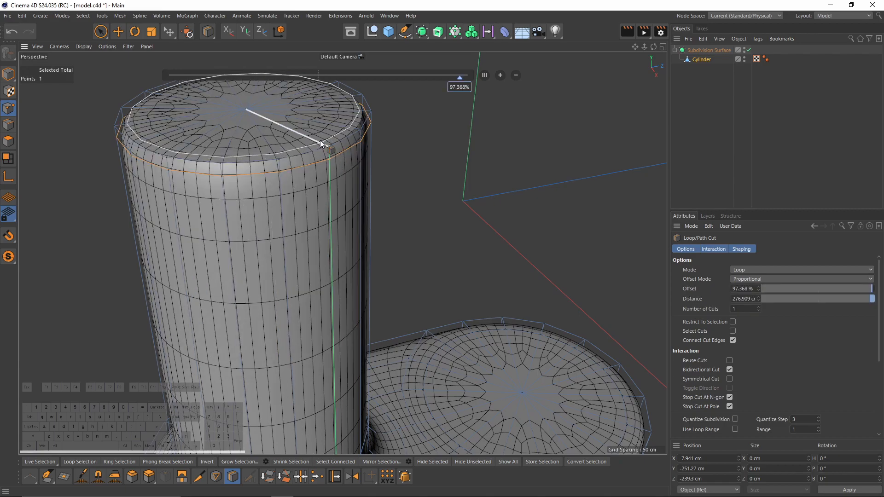
pyautogui.click(317, 138)
pyautogui.scroll(-3, 317, 138)
# - Cut an edge loop around the base's side just below its upper edge, at an offset of about 15.9%
pyautogui.keyDown('alt'); pyautogui.moveTo(361, 340); pyautogui.dragTo(374, 266, button='middle'); pyautogui.keyUp('alt')
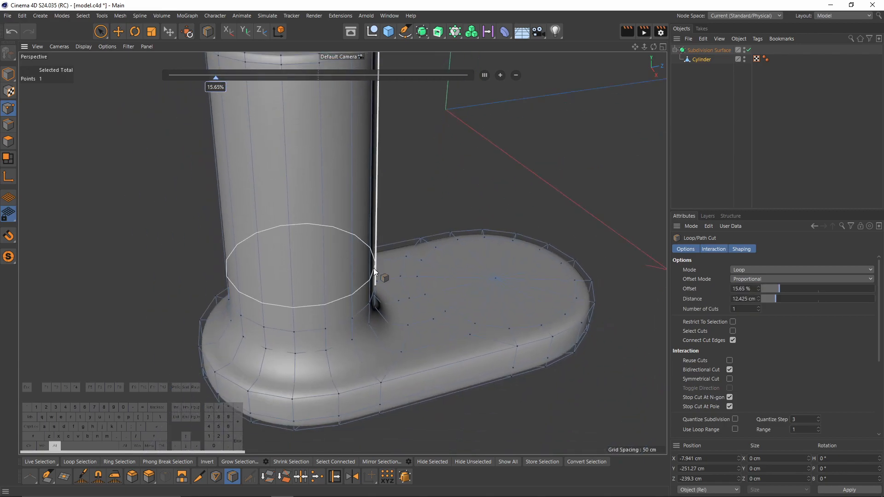
pyautogui.keyDown('alt'); pyautogui.moveTo(375, 267); pyautogui.dragTo(366, 217); pyautogui.keyUp('alt')
pyautogui.scroll(3, 353, 332)
pyautogui.keyDown('alt'); pyautogui.moveTo(352, 332); pyautogui.dragTo(359, 305); pyautogui.keyUp('alt')
pyautogui.keyDown('alt'); pyautogui.moveTo(339, 298); pyautogui.dragTo(323, 233); pyautogui.keyUp('alt')
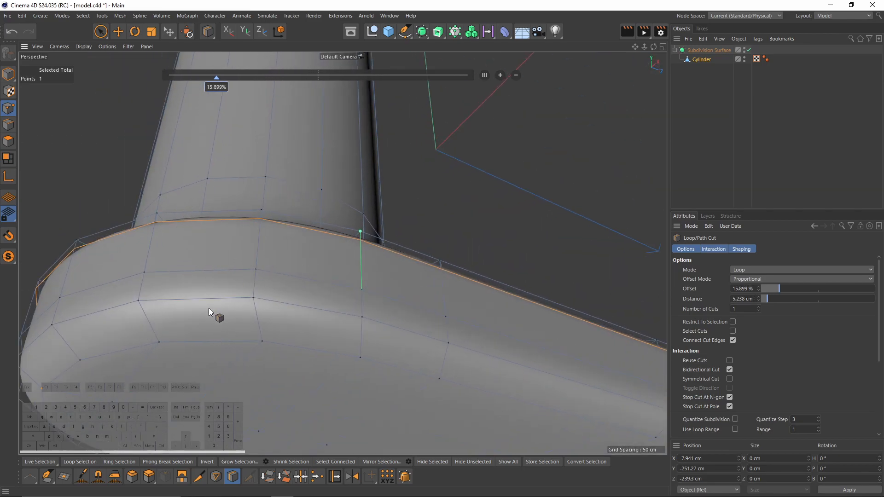
# - Turn off the Subdivision Surface and weld the two nearly coincident points at the column end of the base's bottom rim
pyautogui.press('F3')
pyautogui.keyDown('alt'); pyautogui.moveTo(178, 361); pyautogui.dragTo(228, 349, button='right'); pyautogui.keyUp('alt')
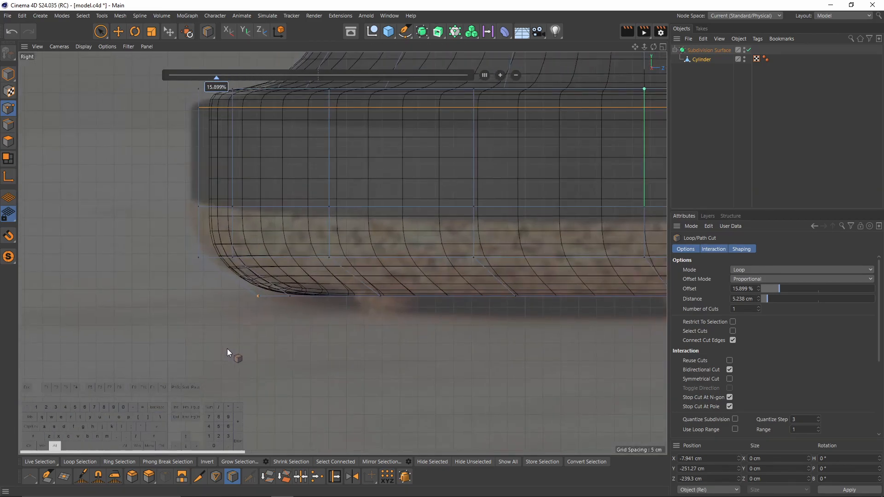
pyautogui.middleClick(241, 328)
pyautogui.middleClick(209, 172)
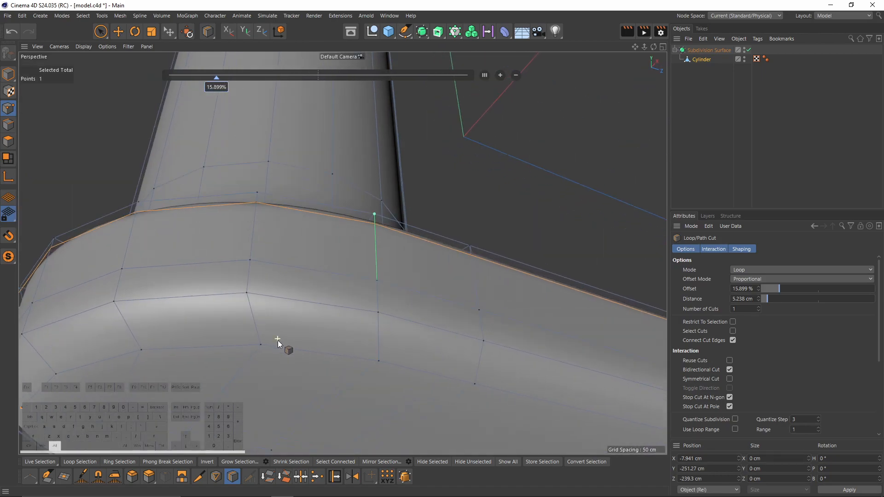
pyautogui.keyDown('alt'); pyautogui.moveTo(259, 338); pyautogui.dragTo(283, 269); pyautogui.keyUp('alt')
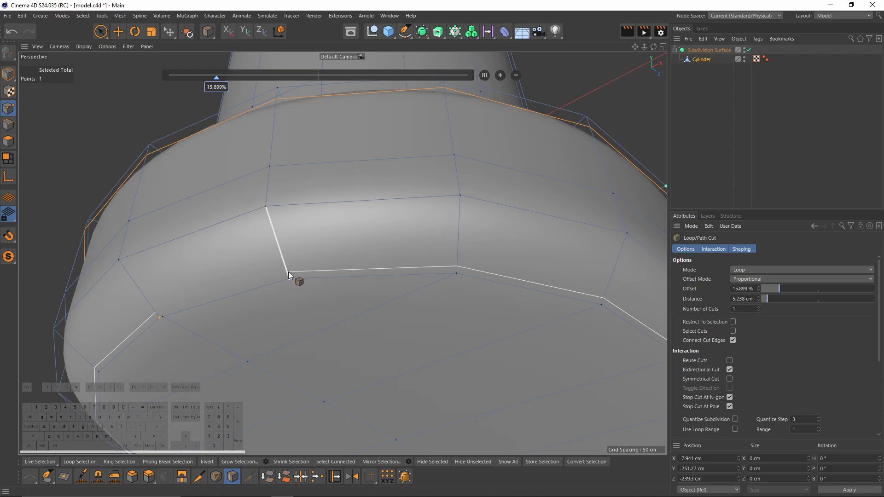
pyautogui.keyDown('alt'); pyautogui.moveTo(158, 298); pyautogui.dragTo(226, 269, button='middle'); pyautogui.keyUp('alt')
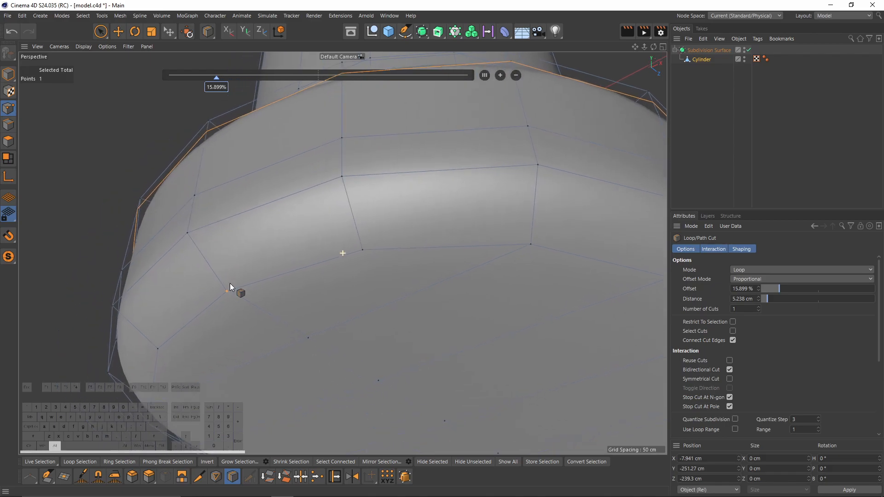
pyautogui.scroll(2, 244, 299)
pyautogui.press('q')
pyautogui.press('space')
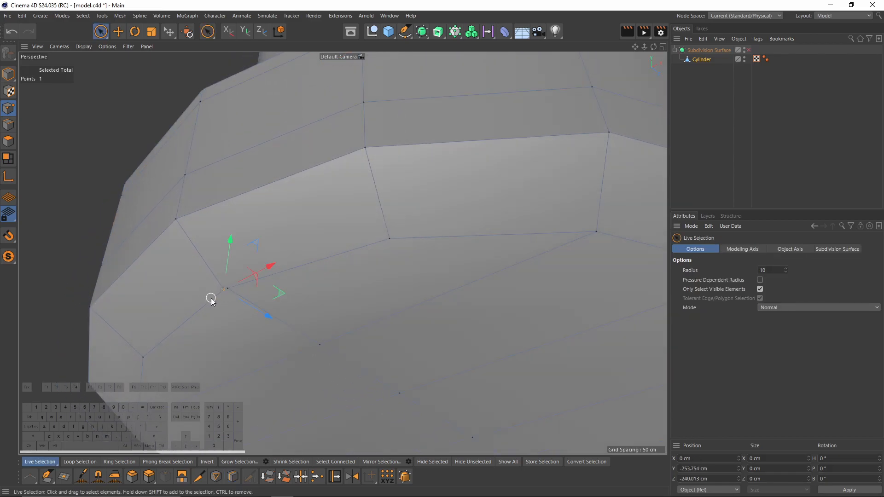
pyautogui.scroll(1, 225, 300)
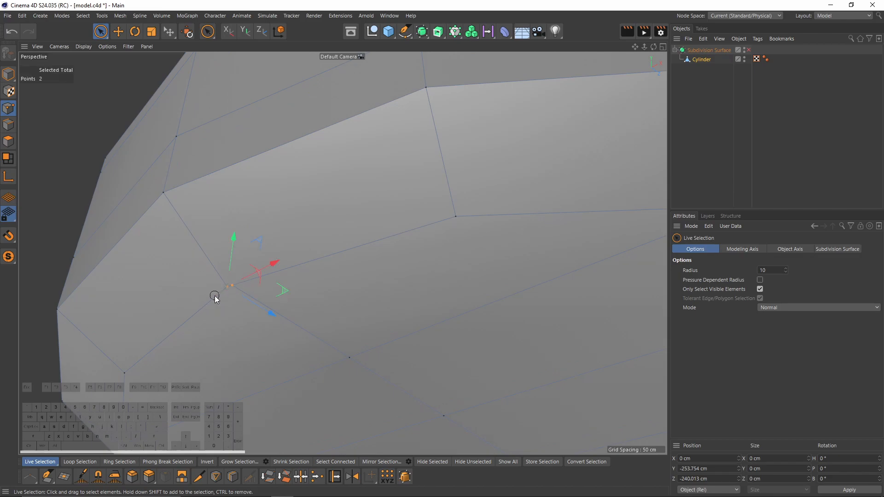
pyautogui.rightClick(406, 198)
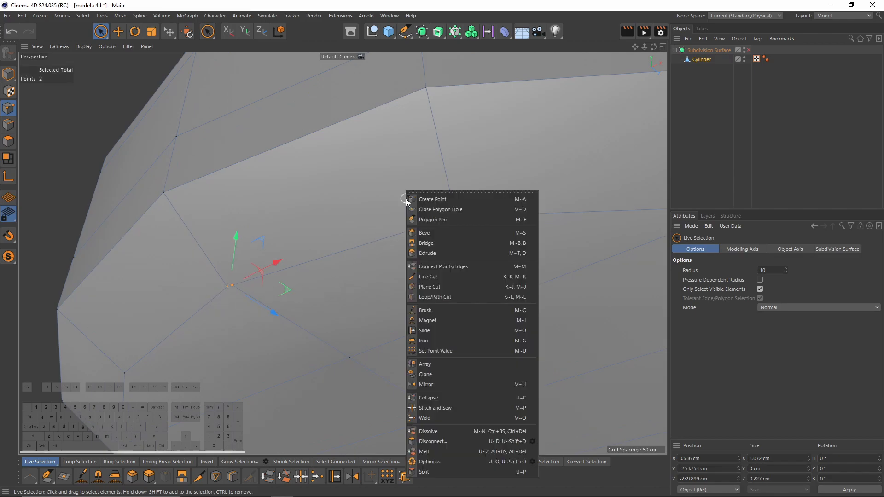
pyautogui.click(423, 418)
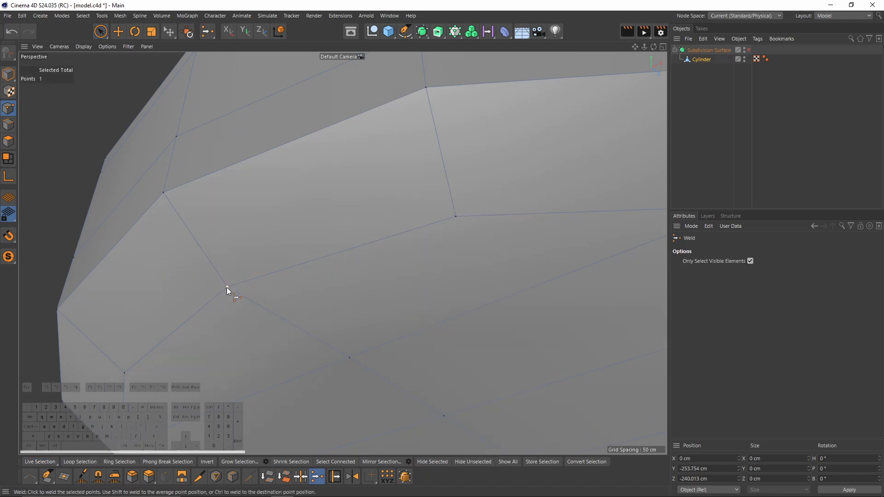
# - Cut an edge loop around the base's lower bevel, close to the underside's inner rim, at an offset of about 13.1%
pyautogui.click(227, 287)
pyautogui.scroll(-3, 227, 287)
pyautogui.rightClick(427, 217)
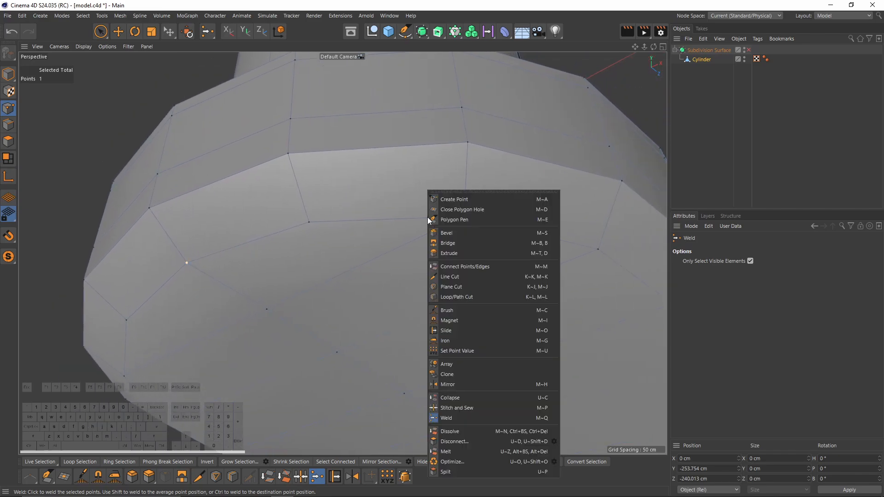
pyautogui.click(460, 297)
pyautogui.click(316, 206)
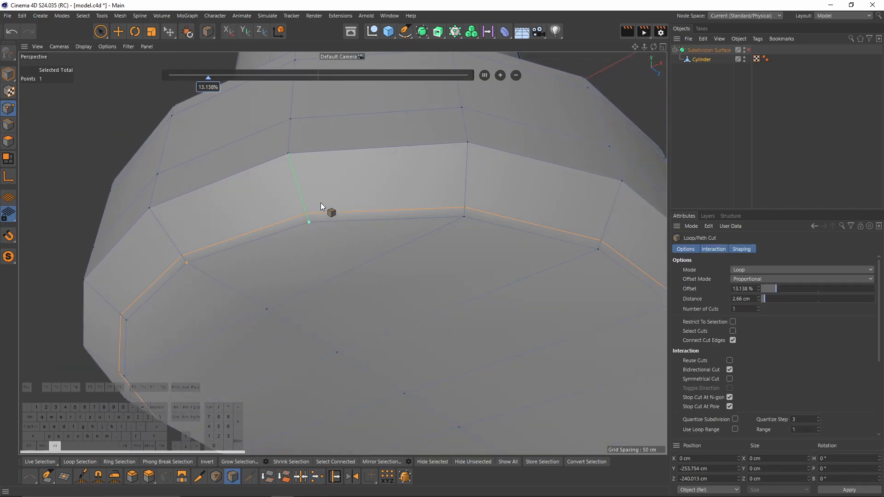
pyautogui.scroll(-5, 307, 219)
pyautogui.keyDown('alt'); pyautogui.moveTo(341, 222); pyautogui.dragTo(341, 250); pyautogui.keyUp('alt')
pyautogui.keyDown('alt'); pyautogui.moveTo(342, 250); pyautogui.dragTo(347, 252, button='right'); pyautogui.keyUp('alt')
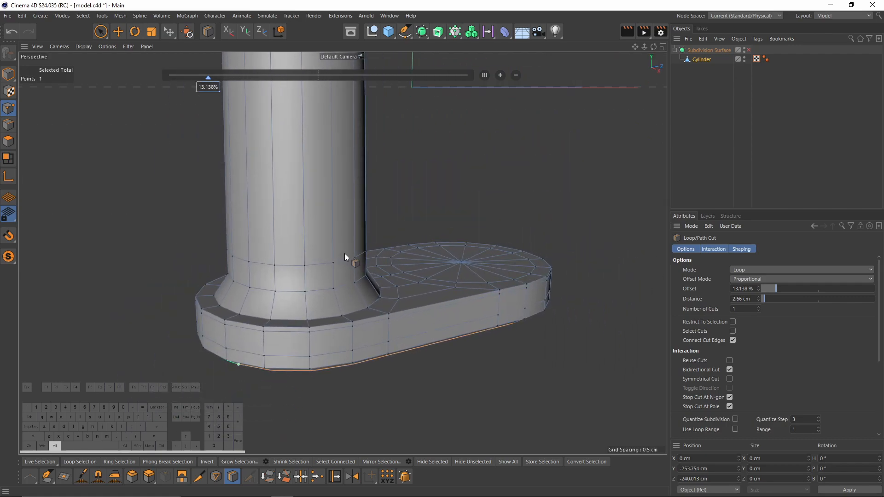
pyautogui.keyDown('alt'); pyautogui.moveTo(346, 253); pyautogui.dragTo(296, 277, button='middle'); pyautogui.keyUp('alt')
pyautogui.keyDown('alt'); pyautogui.moveTo(482, 228); pyautogui.dragTo(462, 213, button='middle'); pyautogui.keyUp('alt')
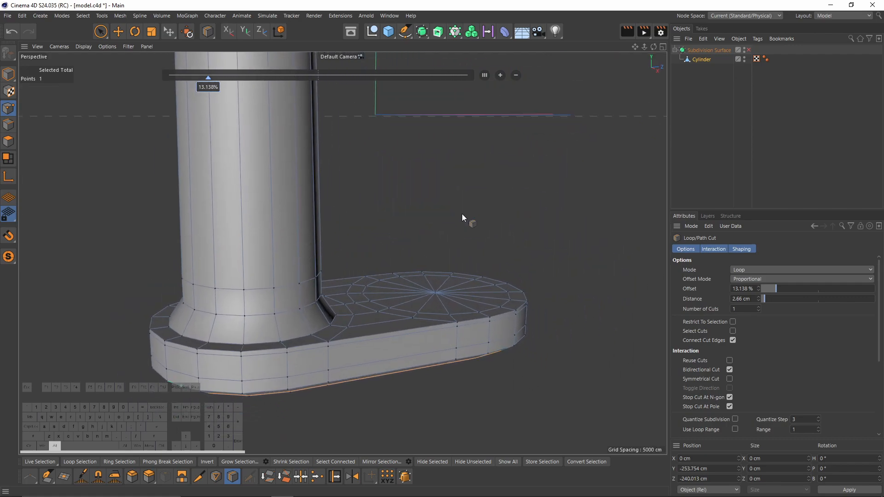
# - Turn on the Subdivision Surface and compare the smoothed column top with the reference photo in the right view
pyautogui.click(749, 50)
pyautogui.press('q')
pyautogui.keyDown('alt'); pyautogui.moveTo(357, 185); pyautogui.dragTo(391, 318, button='middle'); pyautogui.keyUp('alt')
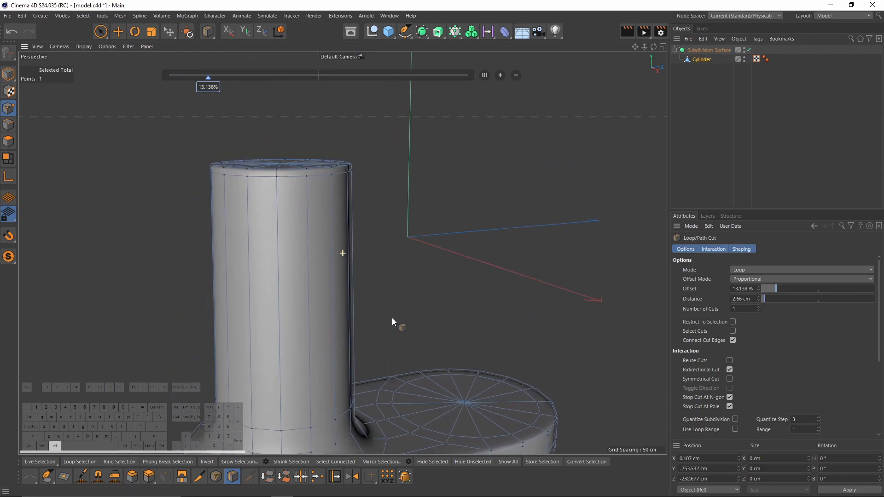
pyautogui.click(830, 116)
pyautogui.keyDown('alt'); pyautogui.moveTo(359, 198); pyautogui.dragTo(259, 309); pyautogui.keyUp('alt')
pyautogui.middleClick(543, 171)
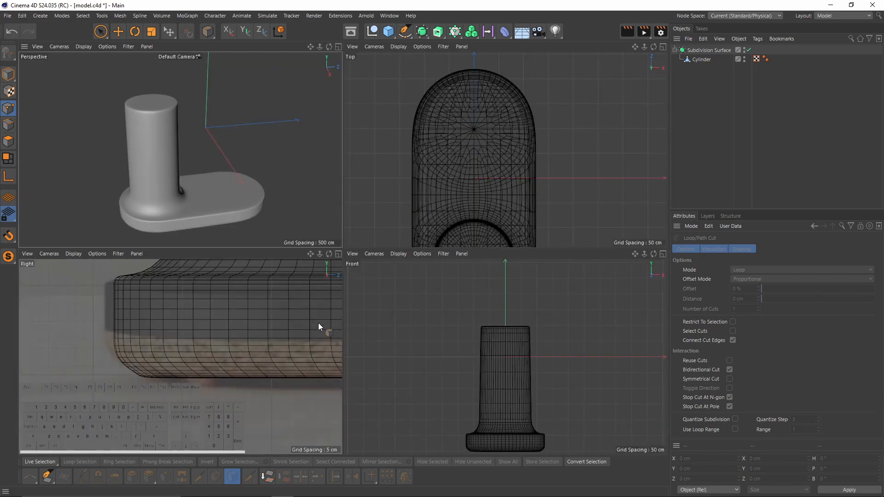
pyautogui.middleClick(313, 313)
pyautogui.keyDown('alt'); pyautogui.moveTo(333, 225); pyautogui.dragTo(205, 368, button='middle'); pyautogui.keyUp('alt')
pyautogui.keyDown('alt'); pyautogui.moveTo(204, 368); pyautogui.dragTo(314, 266, button='right'); pyautogui.keyUp('alt')
pyautogui.keyDown('alt'); pyautogui.moveTo(314, 266); pyautogui.dragTo(319, 211, button='middle'); pyautogui.keyUp('alt')
pyautogui.keyDown('alt'); pyautogui.moveTo(318, 211); pyautogui.dragTo(343, 202, button='right'); pyautogui.keyUp('alt')
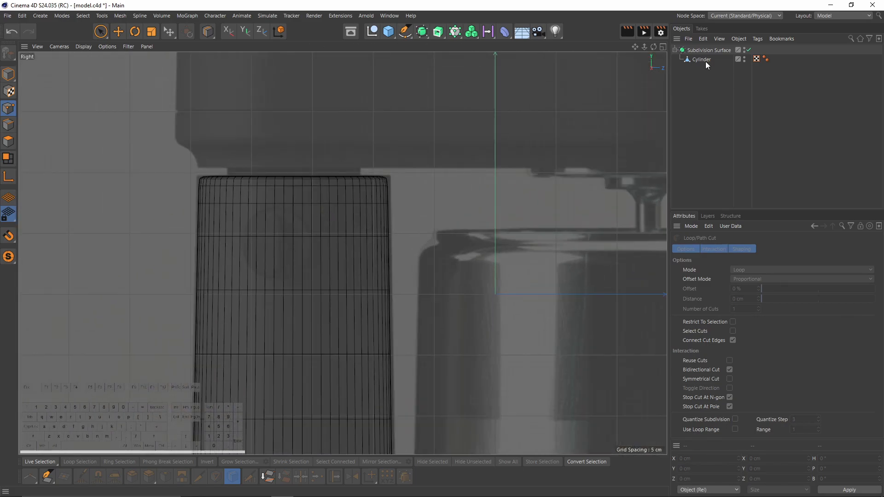
# - Turn off the Subdivision Surface and select the Cylinder's polygons inside the inner loop of the column's top cap
pyautogui.click(704, 60)
pyautogui.middleClick(396, 170)
pyautogui.middleClick(295, 214)
pyautogui.press('q')
pyautogui.keyDown('alt'); pyautogui.moveTo(284, 229); pyautogui.dragTo(253, 228); pyautogui.keyUp('alt')
pyautogui.click(8, 139)
pyautogui.moveTo(101, 32); pyautogui.dragTo(149, 44)
pyautogui.moveTo(293, 236)
pyautogui.mouseDown()
pyautogui.moveTo(269, 236)
pyautogui.moveTo(272, 272)
pyautogui.mouseUp()
pyautogui.moveTo(102, 33); pyautogui.dragTo(145, 47)
# - Try to raise the selected cap polygons about 2.9 cm in the right view
pyautogui.middleClick(319, 256)
pyautogui.middleClick(235, 329)
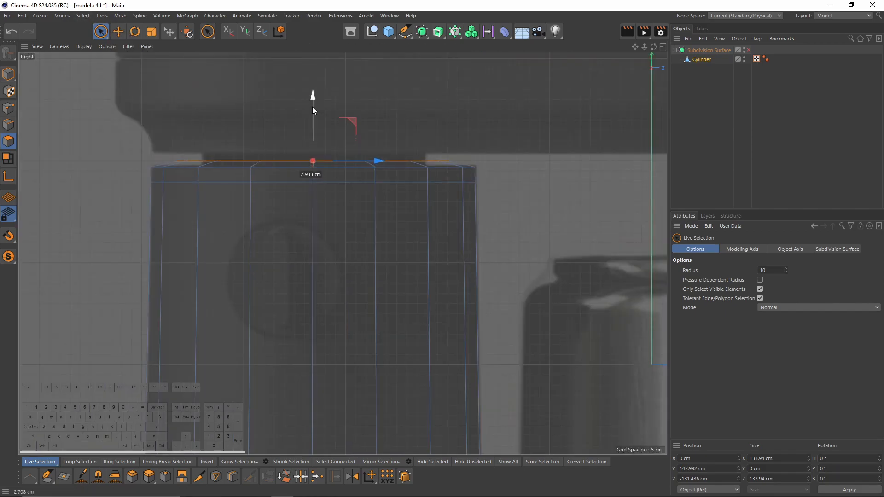
pyautogui.middleClick(228, 124)
pyautogui.middleClick(203, 124)
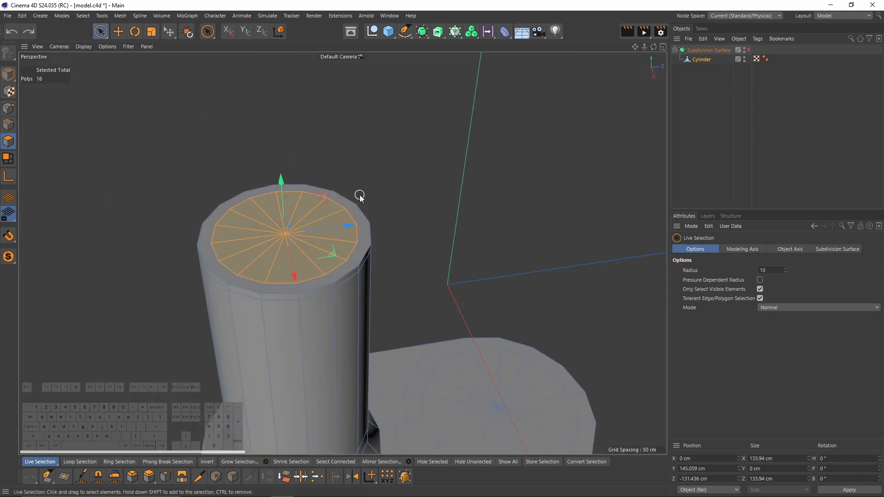
# - Inset the selected cap polygons with Extrude Inner by about 14.4 cm
pyautogui.rightClick(359, 198)
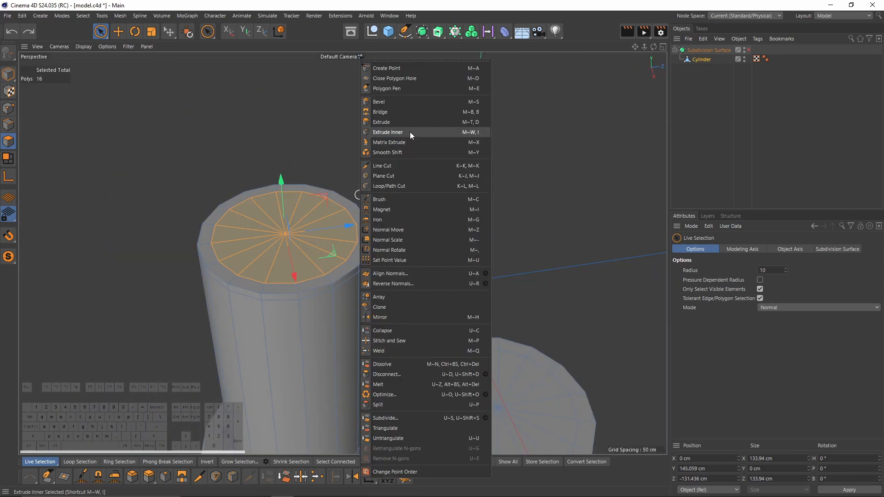
pyautogui.click(381, 132)
pyautogui.moveTo(404, 242); pyautogui.dragTo(437, 242)
# - Try to extrude the inset cap polygons upward about 7.2 cm toward the mixer head
pyautogui.middleClick(255, 313)
pyautogui.middleClick(255, 313)
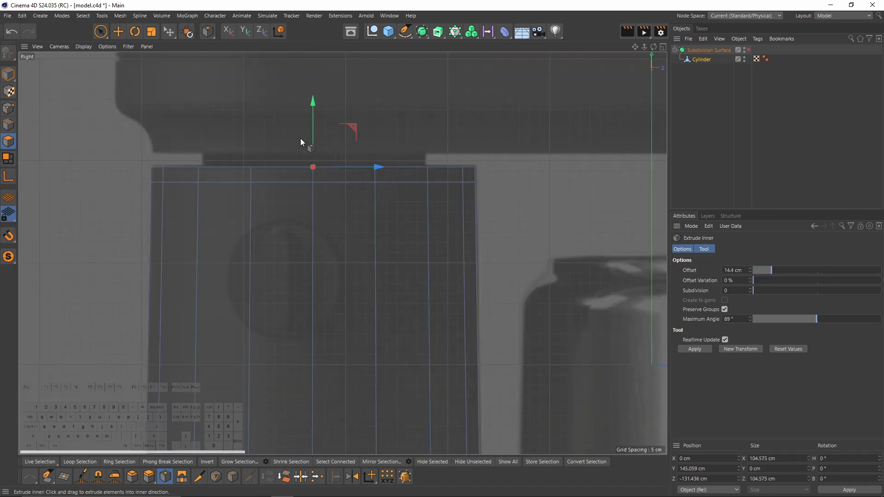
pyautogui.moveTo(312, 108); pyautogui.dragTo(309, 93)
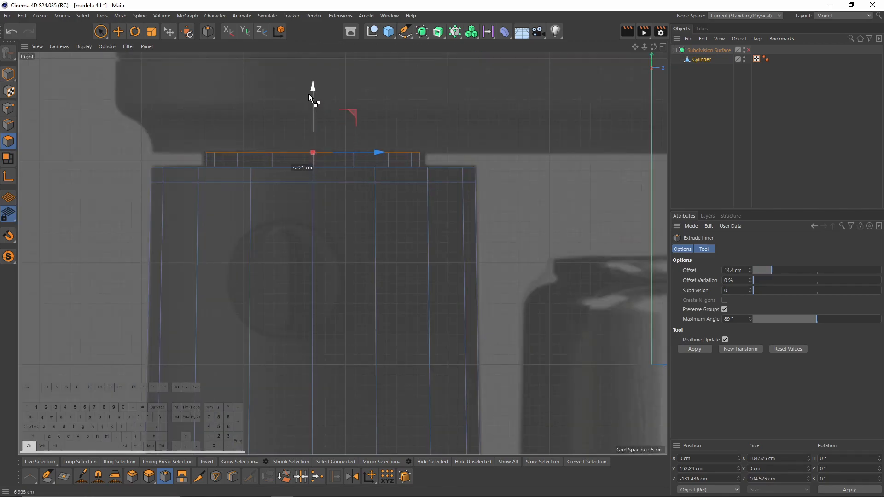
pyautogui.middleClick(309, 93)
pyautogui.middleClick(199, 146)
pyautogui.hotkey('ctrl', 'z')
# - Scale the inset cap polygons to about 109 cm across and extrude them upward to a Y position of about 151.8 cm
pyautogui.scroll(2, 331, 267)
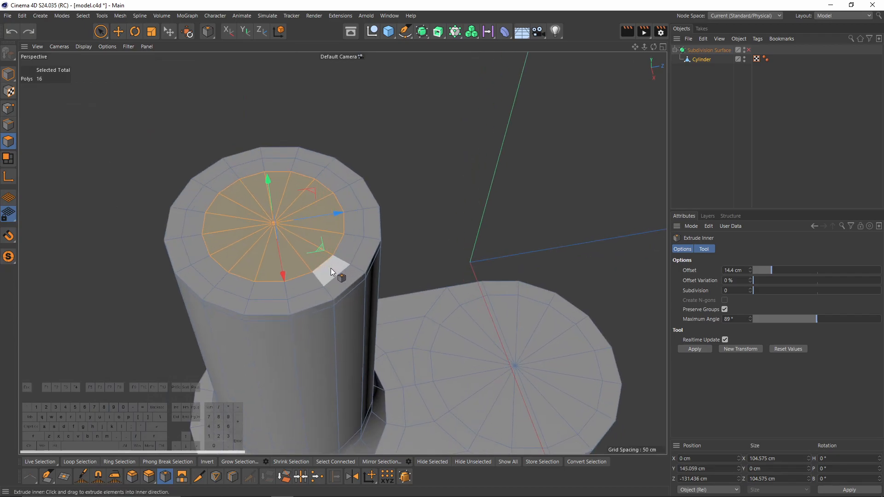
pyautogui.press('t')
pyautogui.moveTo(344, 279); pyautogui.dragTo(363, 283)
pyautogui.press('e')
pyautogui.middleClick(240, 324)
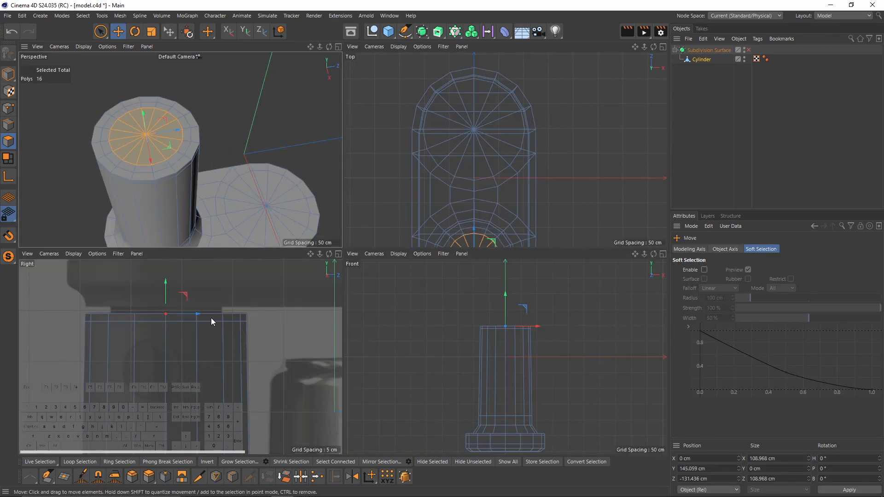
pyautogui.middleClick(240, 324)
pyautogui.moveTo(314, 115); pyautogui.dragTo(307, 93)
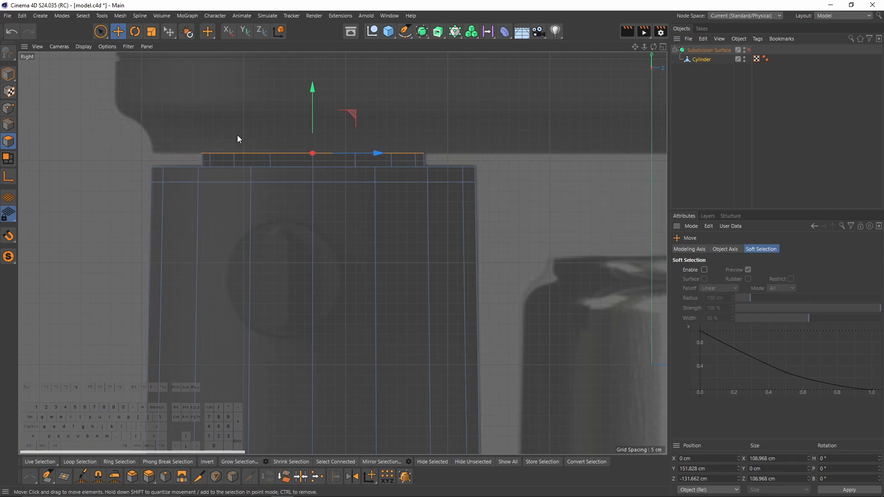
pyautogui.middleClick(249, 136)
pyautogui.middleClick(191, 150)
# - Turn on the Subdivision Surface and cut an edge loop just inside the raised disc's rim at an offset of about 7.1%
pyautogui.keyDown('alt'); pyautogui.moveTo(355, 190); pyautogui.dragTo(407, 195); pyautogui.keyUp('alt')
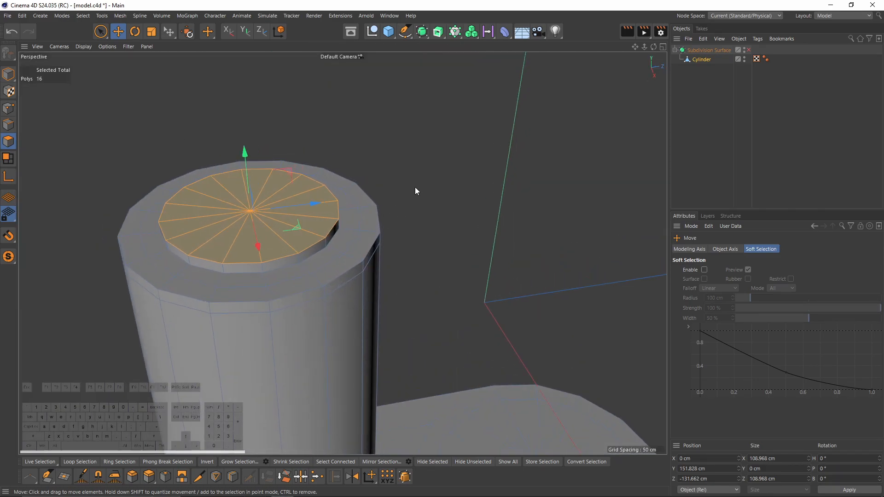
pyautogui.rightClick(415, 187)
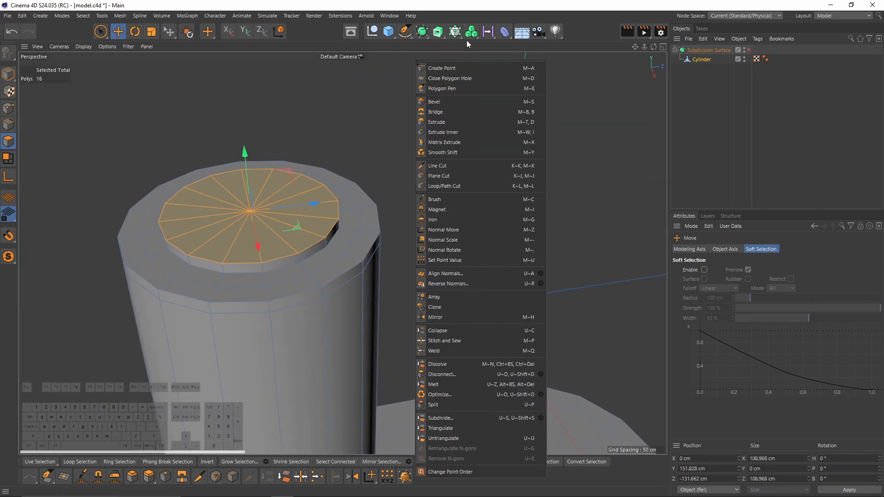
pyautogui.click(428, 186)
pyautogui.press('q')
pyautogui.scroll(2, 264, 267)
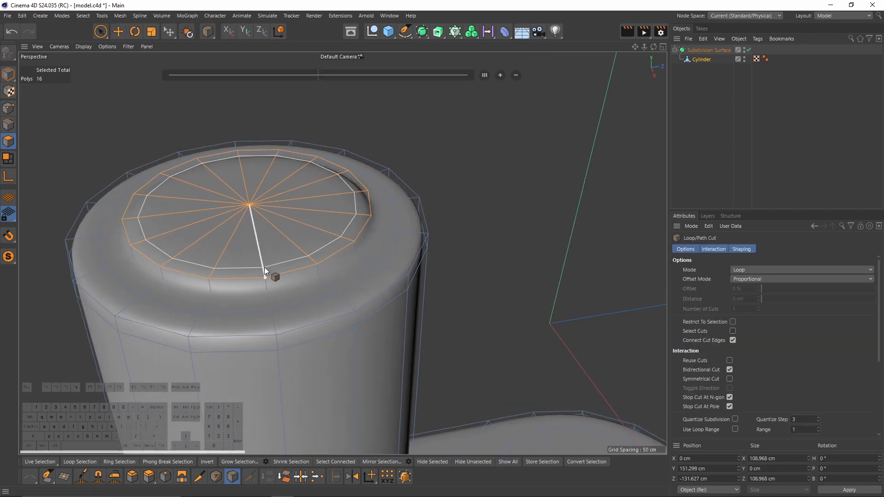
pyautogui.click(266, 272)
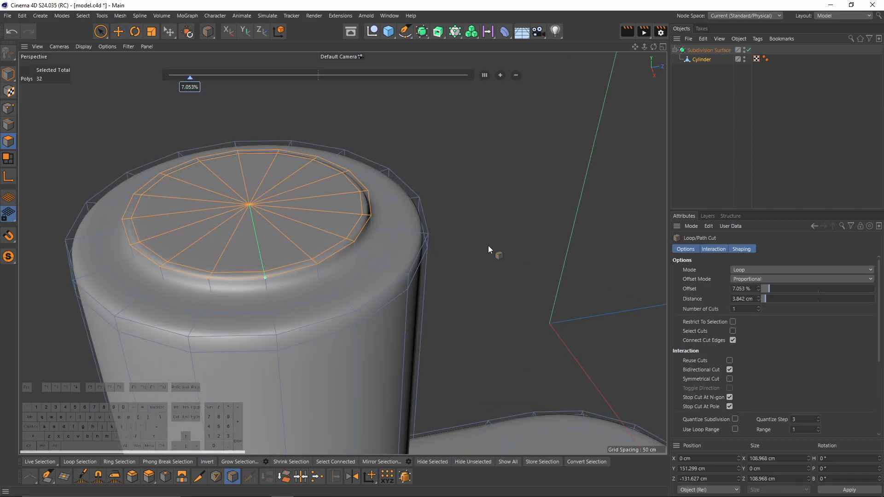
pyautogui.click(581, 196)
# - Check the smoothed column top's silhouette against the reference photo in the right view
pyautogui.scroll(-5, 366, 295)
pyautogui.keyDown('alt'); pyautogui.moveTo(367, 296); pyautogui.dragTo(286, 285); pyautogui.keyUp('alt')
pyautogui.press('F3')
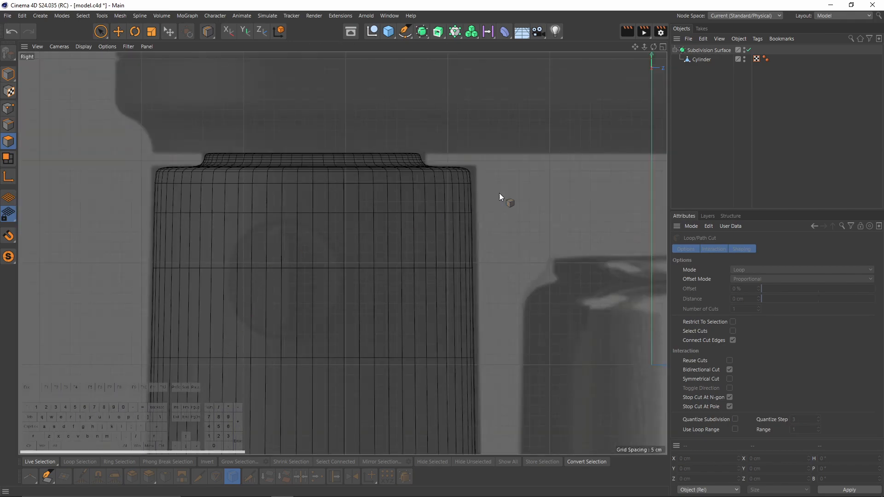
# - Select the column's outer top edge loop and compare its smoothed and unsmoothed positions with the reference photo
pyautogui.click(700, 59)
pyautogui.middleClick(539, 154)
pyautogui.middleClick(147, 157)
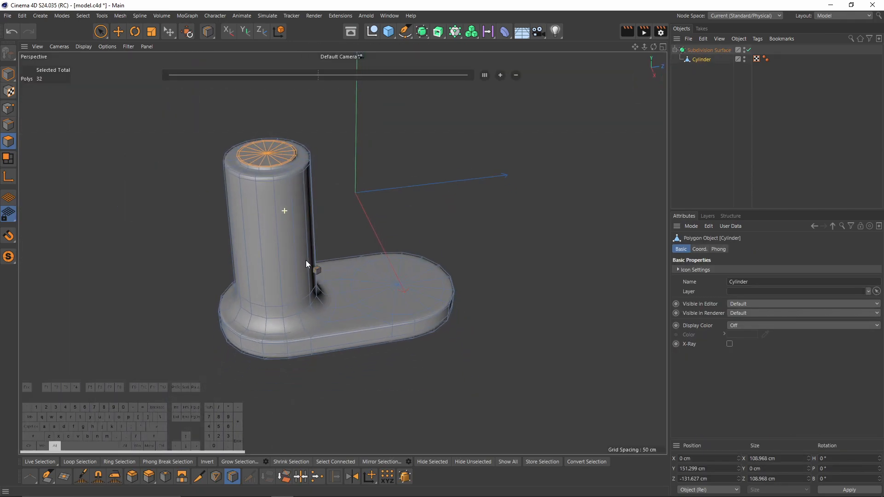
pyautogui.keyDown('alt'); pyautogui.moveTo(304, 257); pyautogui.dragTo(299, 176, button='right'); pyautogui.keyUp('alt')
pyautogui.scroll(6, 299, 175)
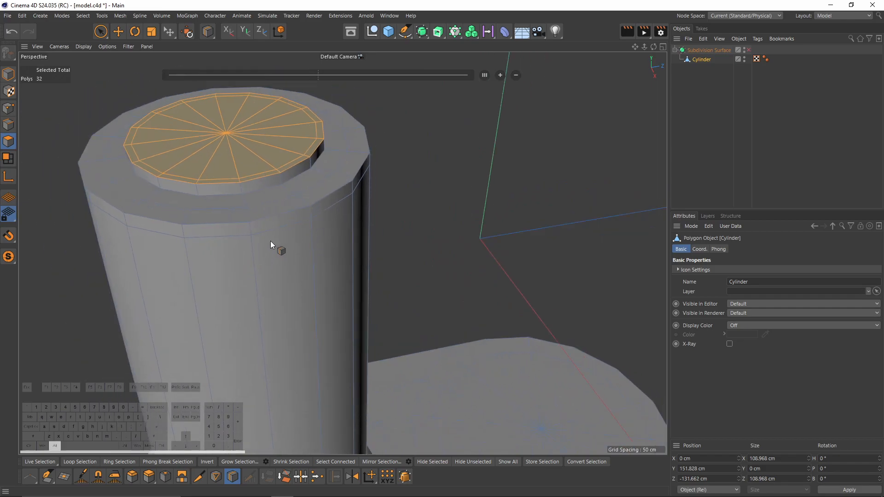
pyautogui.click(13, 126)
pyautogui.press('e')
pyautogui.doubleClick(175, 216)
pyautogui.press('F3')
pyautogui.moveTo(404, 184); pyautogui.dragTo(452, 190)
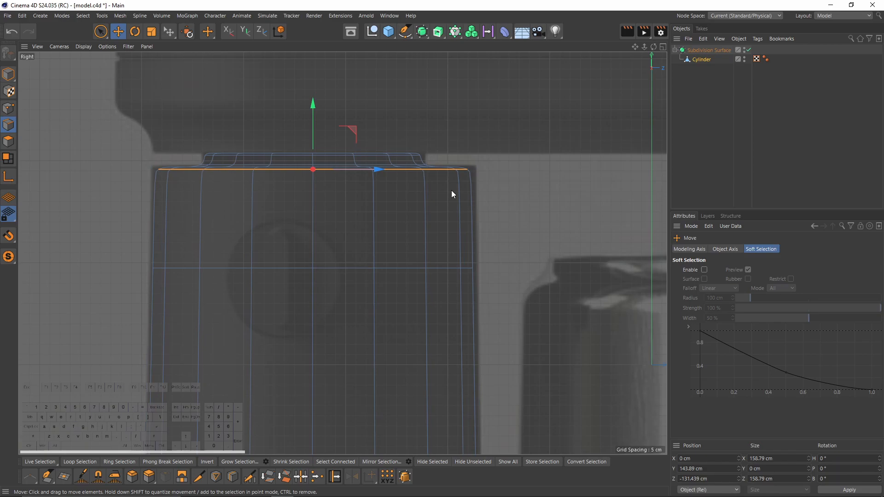
pyautogui.scroll(2, 451, 190)
pyautogui.scroll(2, 466, 169)
pyautogui.press('q')
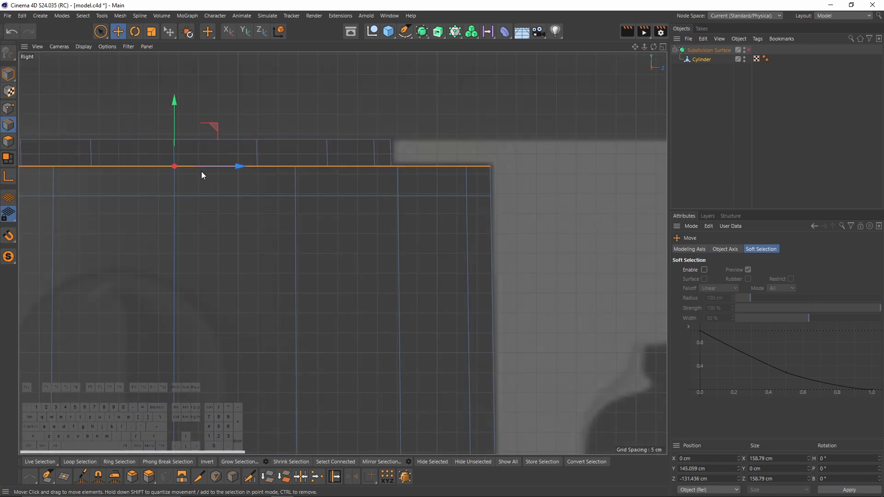
# - Slide the edge loop below the column's top rim upward by about 4.9 cm
pyautogui.press('F1')
pyautogui.doubleClick(259, 233)
pyautogui.keyDown('alt'); pyautogui.moveTo(226, 248); pyautogui.dragTo(311, 243); pyautogui.keyUp('alt')
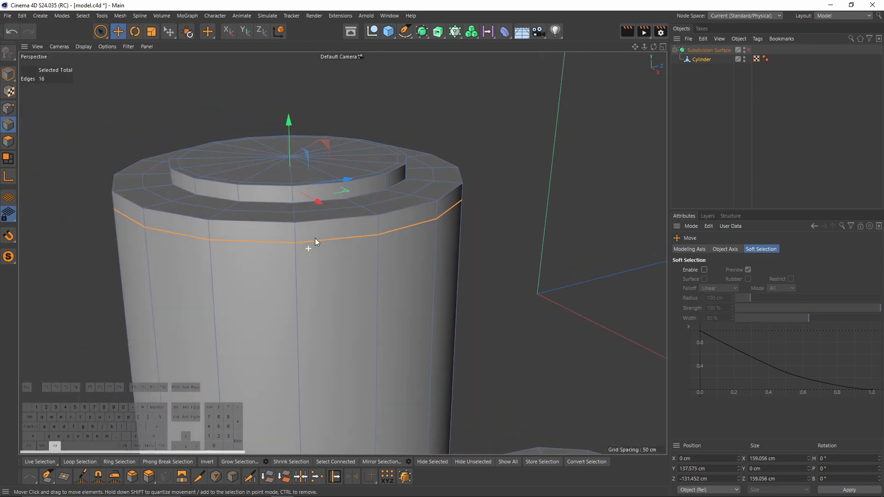
pyautogui.rightClick(411, 252)
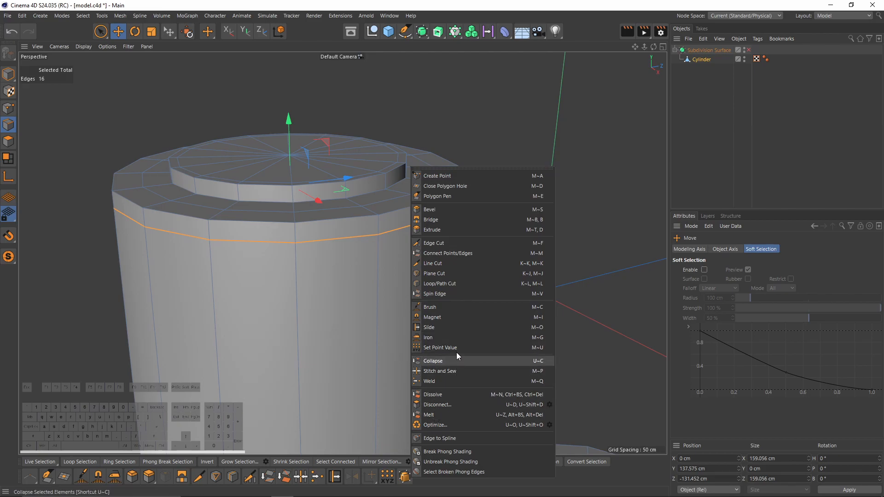
pyautogui.click(431, 327)
pyautogui.keyDown('alt'); pyautogui.moveTo(416, 305); pyautogui.dragTo(452, 234, button='right'); pyautogui.keyUp('alt')
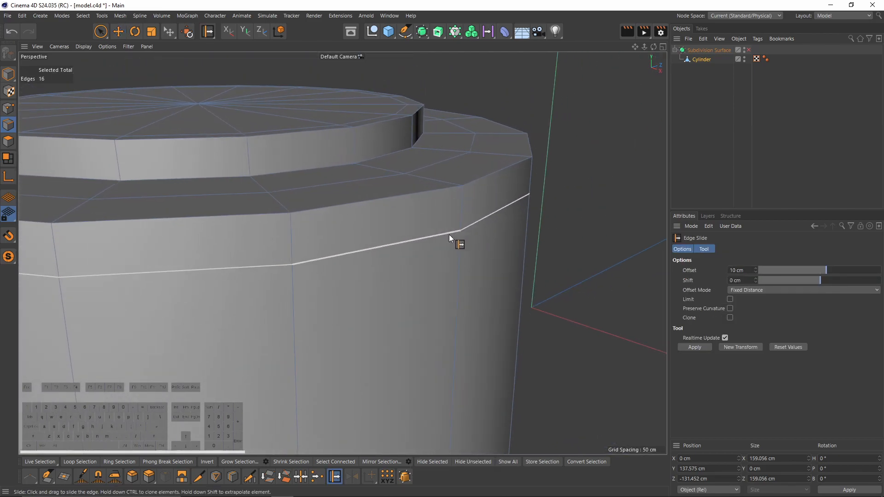
pyautogui.moveTo(442, 237); pyautogui.dragTo(446, 202)
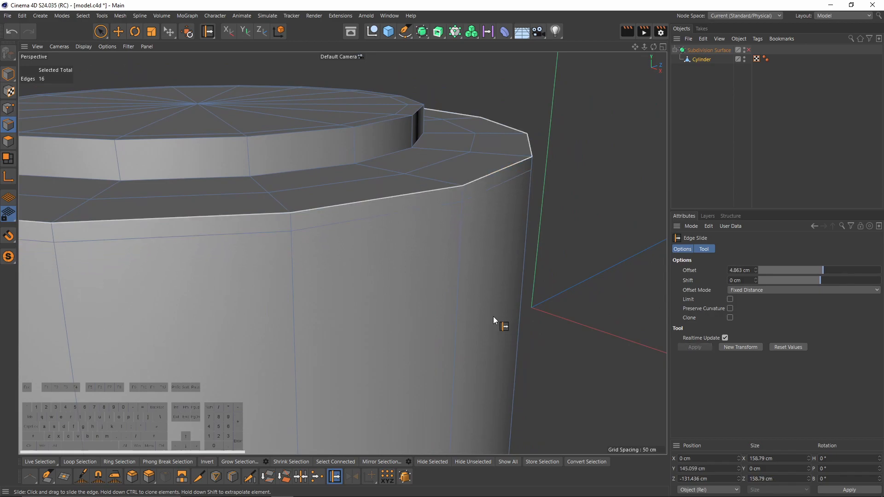
# - Slide the cap's edge loop outward toward the column's rim by about 7.6 cm and turn the Subdivision Surface back on
pyautogui.doubleClick(385, 181)
pyautogui.keyDown('alt'); pyautogui.moveTo(385, 182); pyautogui.dragTo(406, 195); pyautogui.keyUp('alt')
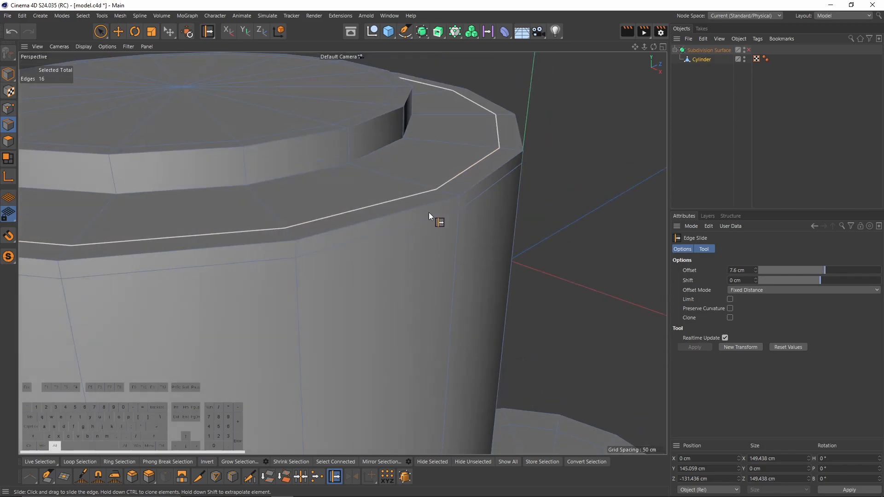
pyautogui.click(749, 50)
pyautogui.keyDown('alt'); pyautogui.moveTo(482, 195); pyautogui.dragTo(469, 176); pyautogui.keyUp('alt')
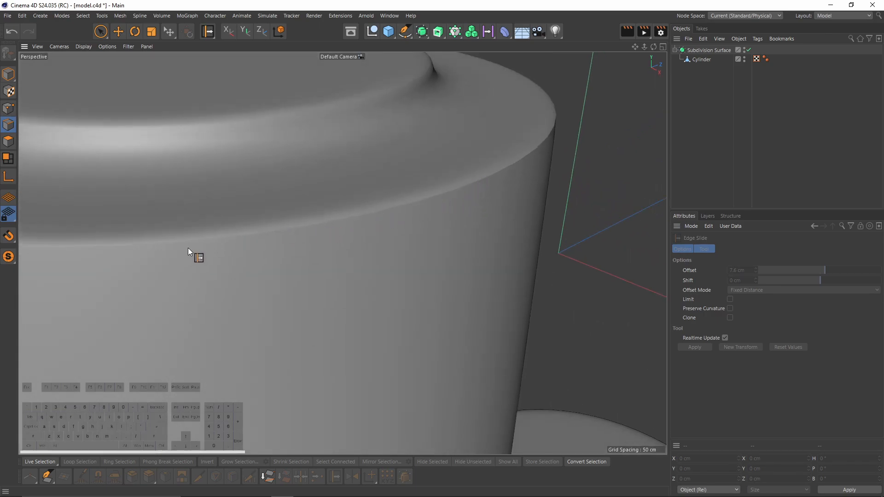
# - Disable Use Edge Breaks in the Cylinder's Phong tag and set its Phong Angle to 72°
pyautogui.click(766, 59)
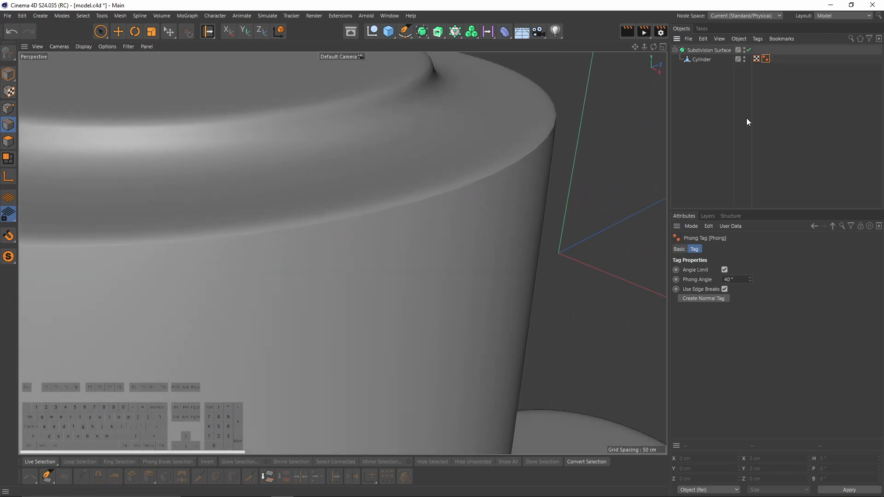
pyautogui.click(724, 289)
pyautogui.moveTo(751, 278); pyautogui.dragTo(750, 271)
pyautogui.keyDown('alt'); pyautogui.moveTo(414, 195); pyautogui.dragTo(334, 235, button='right'); pyautogui.keyUp('alt')
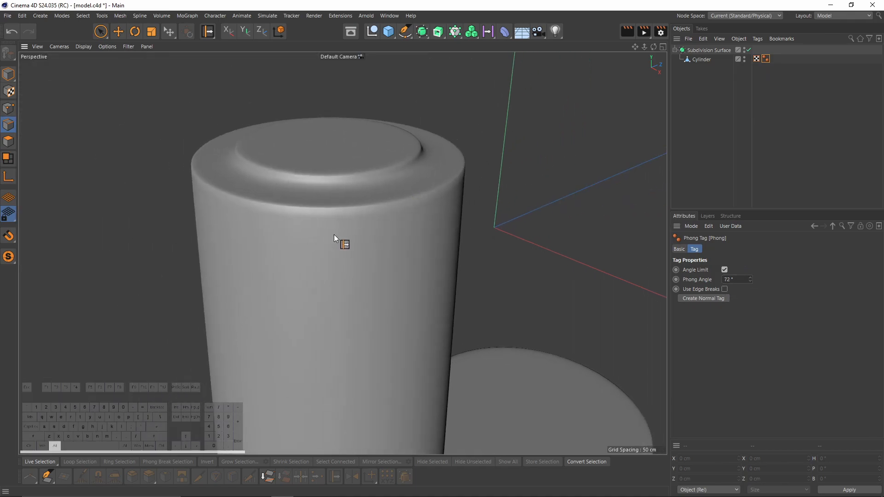
pyautogui.keyDown('alt'); pyautogui.moveTo(335, 235); pyautogui.dragTo(306, 193); pyautogui.keyUp('alt')
pyautogui.click(819, 146)
# - Inspect the smoothed column and base from several angles and compare their outline with the reference photo
pyautogui.keyDown('alt'); pyautogui.moveTo(450, 194); pyautogui.dragTo(366, 234, button='right'); pyautogui.keyUp('alt')
pyautogui.keyDown('alt'); pyautogui.moveTo(366, 235); pyautogui.dragTo(309, 235, button='middle'); pyautogui.keyUp('alt')
pyautogui.keyDown('alt'); pyautogui.moveTo(310, 235); pyautogui.dragTo(300, 261); pyautogui.keyUp('alt')
pyautogui.keyDown('alt'); pyautogui.moveTo(300, 261); pyautogui.dragTo(349, 230, button='middle'); pyautogui.keyUp('alt')
pyautogui.keyDown('alt'); pyautogui.moveTo(349, 230); pyautogui.dragTo(337, 229, button='right'); pyautogui.keyUp('alt')
pyautogui.keyDown('alt'); pyautogui.moveTo(337, 229); pyautogui.dragTo(343, 201); pyautogui.keyUp('alt')
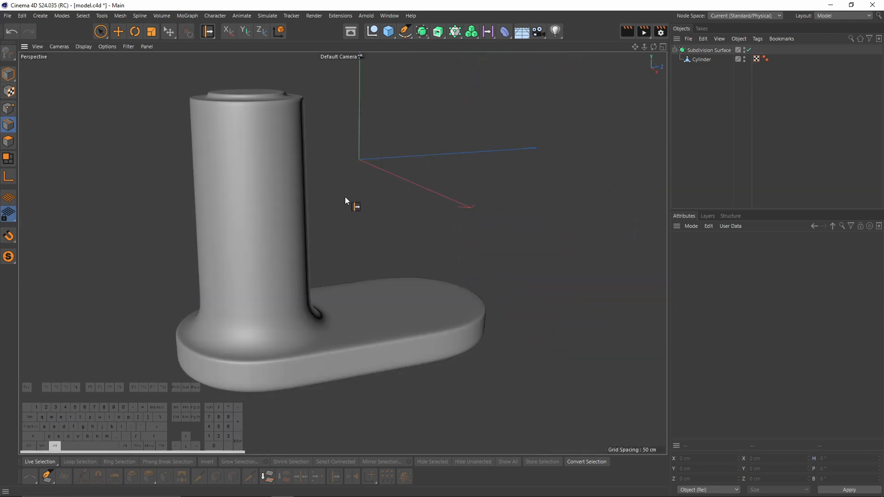
pyautogui.keyDown('alt'); pyautogui.moveTo(344, 197); pyautogui.dragTo(368, 222, button='middle'); pyautogui.keyUp('alt')
pyautogui.middleClick(369, 222)
pyautogui.middleClick(317, 270)
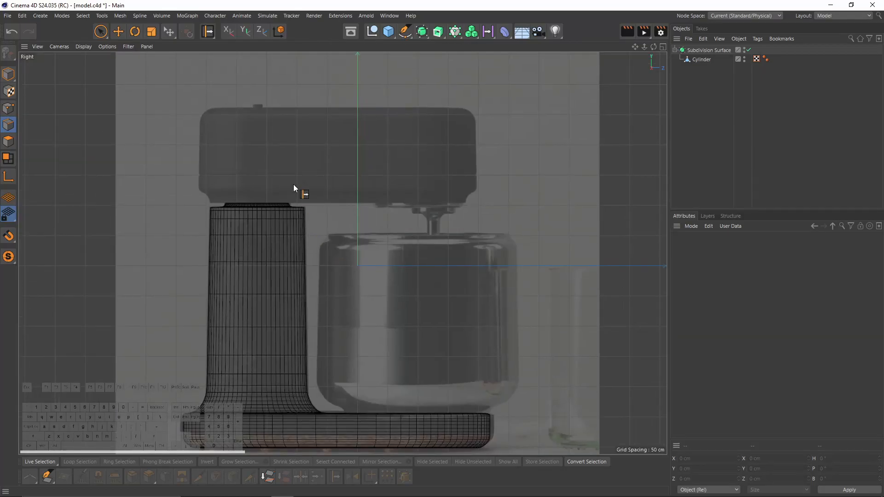
pyautogui.middleClick(253, 219)
pyautogui.middleClick(308, 140)
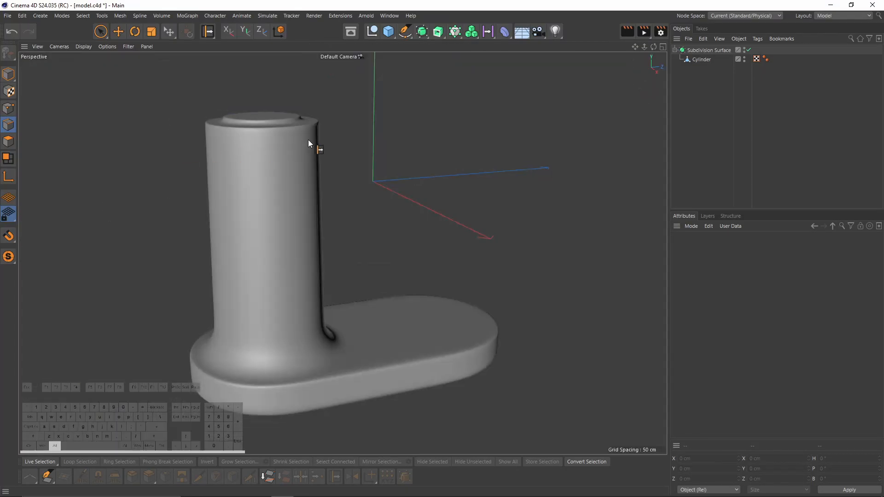
# - Turn off the Subdivision Surface and convert the Cylinder's edge selection on top of the column to a polygon selection
pyautogui.click(708, 61)
pyautogui.press('q')
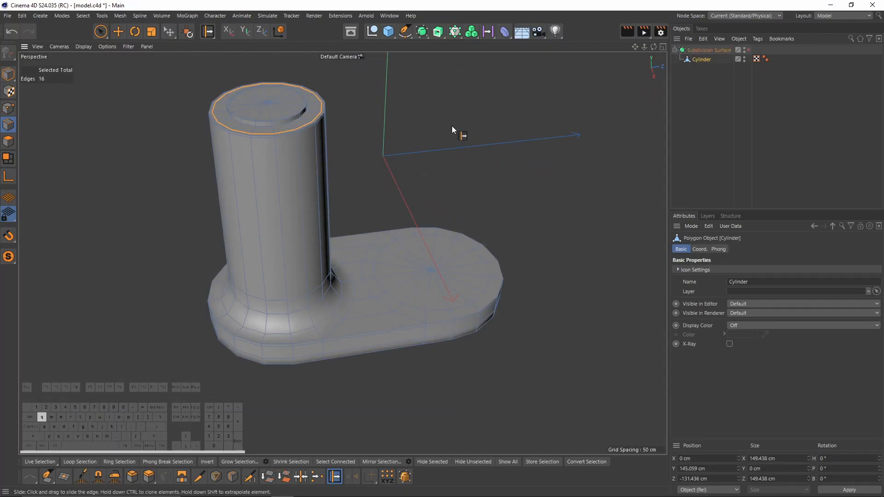
pyautogui.keyDown('alt'); pyautogui.moveTo(297, 145); pyautogui.dragTo(313, 196, button='middle'); pyautogui.keyUp('alt')
pyautogui.keyDown('alt'); pyautogui.scroll(2, 292, 180); pyautogui.keyUp('alt')
pyautogui.scroll(3, 291, 180)
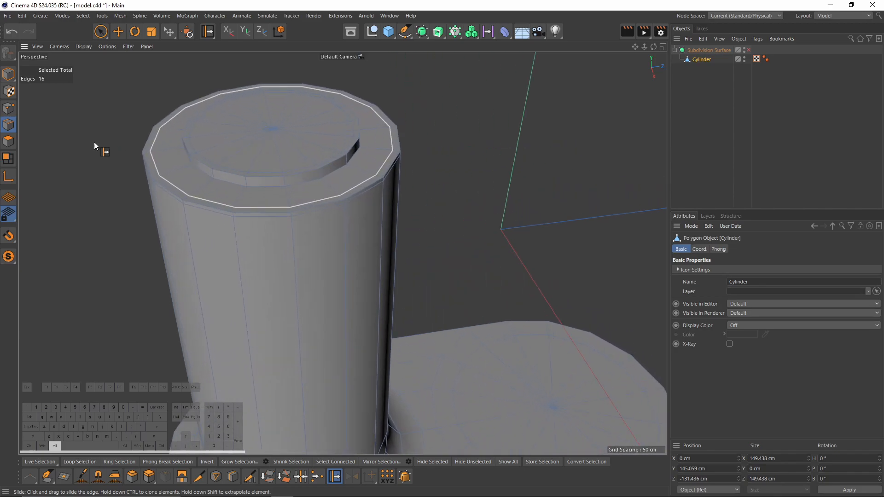
pyautogui.keyDown('ctrl'); pyautogui.click(9, 141); pyautogui.keyUp('ctrl')
# - Try selecting the column's top polygons, first individually and then all together with a rectangle selection from the right view
pyautogui.middleClick(248, 240)
pyautogui.middleClick(194, 325)
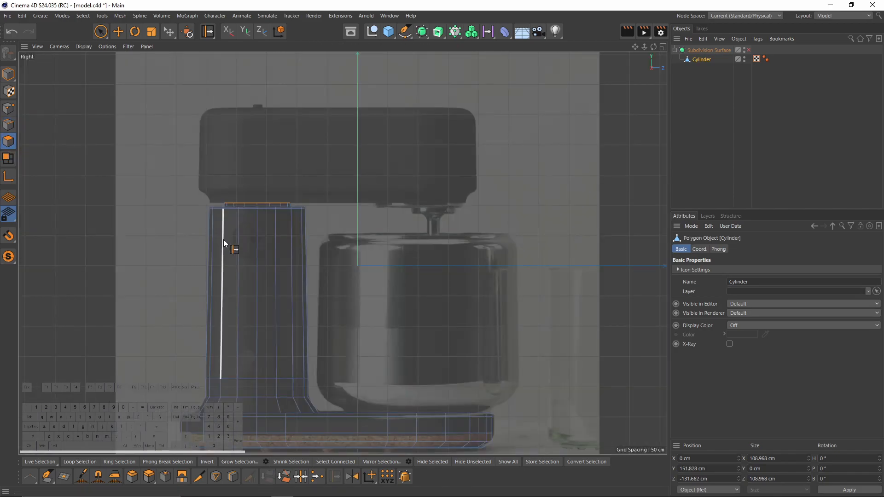
pyautogui.scroll(4, 238, 196)
pyautogui.middleClick(263, 175)
pyautogui.middleClick(198, 150)
pyautogui.keyDown('alt'); pyautogui.moveTo(198, 150); pyautogui.dragTo(251, 200); pyautogui.keyUp('alt')
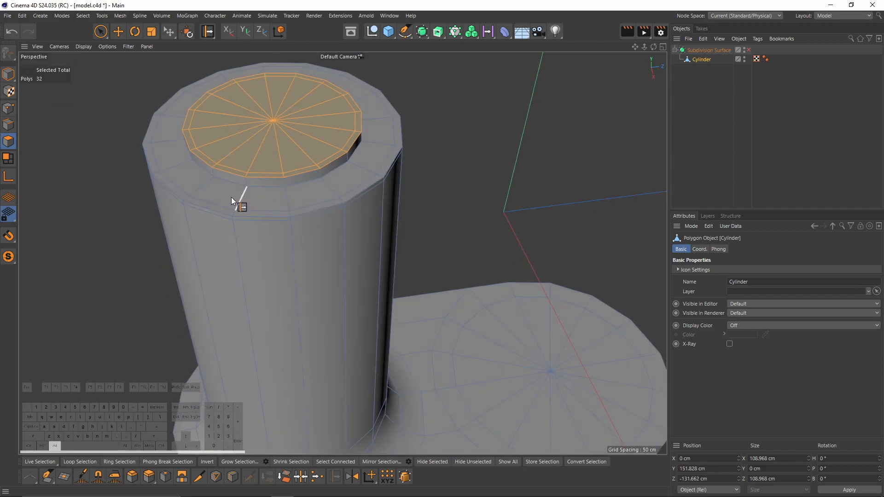
pyautogui.press('e')
pyautogui.click(188, 192)
pyautogui.keyDown('shift'); pyautogui.click(205, 203); pyautogui.keyUp('shift')
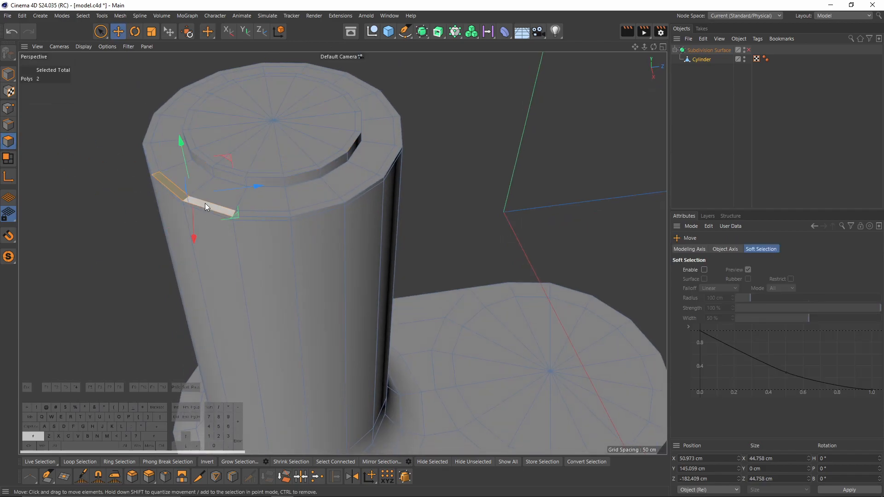
pyautogui.middleClick(205, 203)
pyautogui.middleClick(221, 294)
pyautogui.scroll(4, 224, 267)
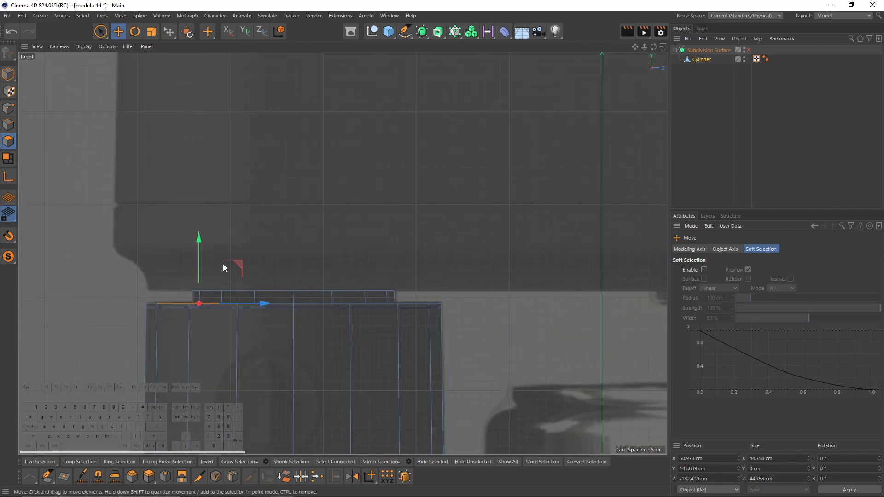
pyautogui.press('0')
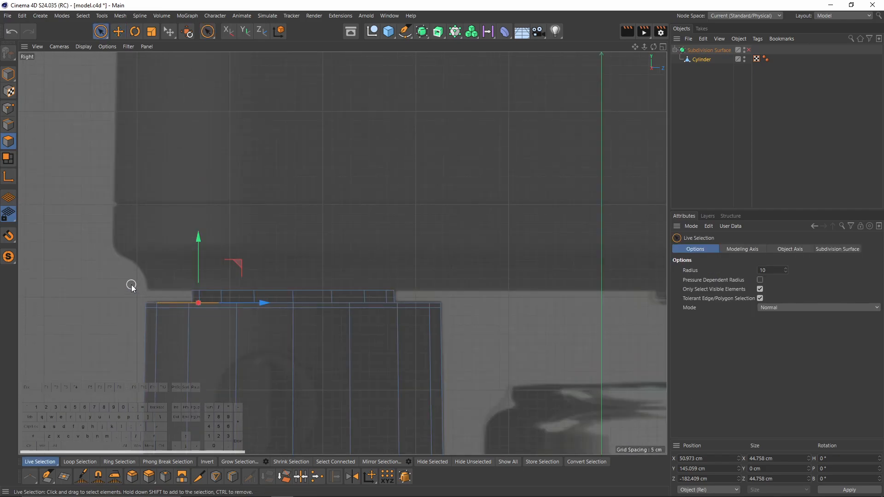
pyautogui.moveTo(108, 285); pyautogui.dragTo(543, 308)
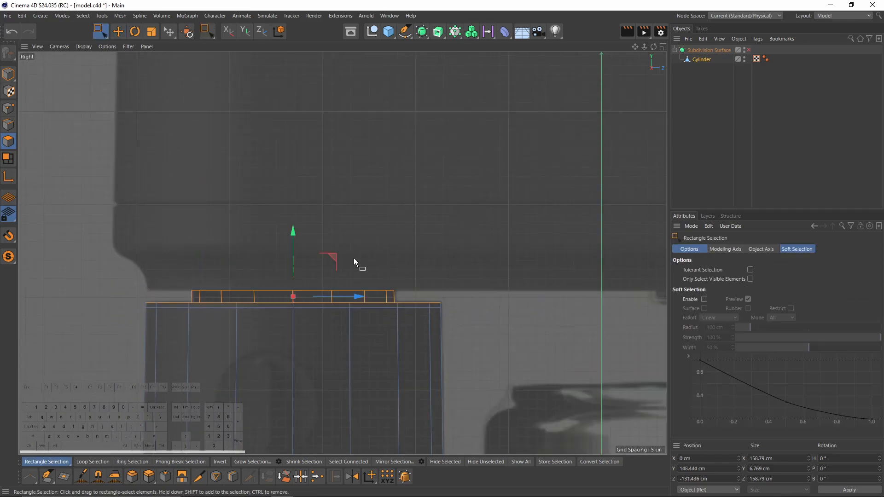
pyautogui.middleClick(293, 248)
pyautogui.middleClick(123, 200)
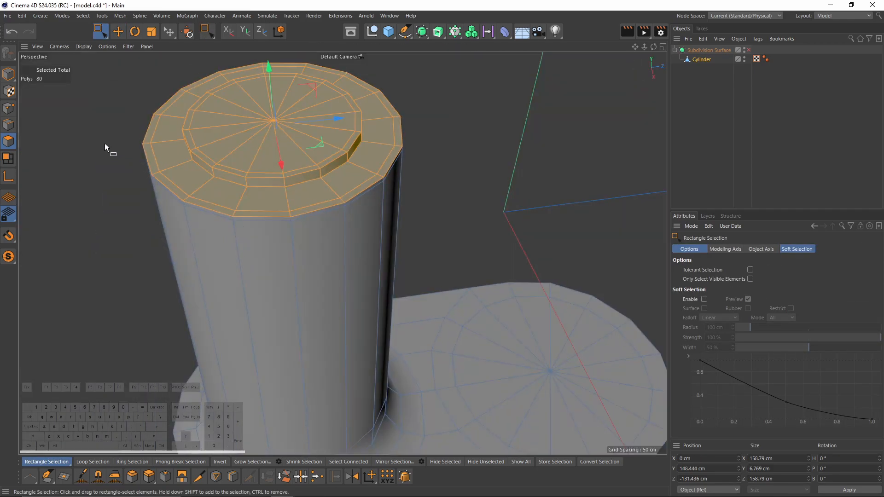
# - Loop-select the narrow outer polygon ring on top of the column and split it into a separate object
pyautogui.click(69, 16)
pyautogui.moveTo(83, 16)
pyautogui.click(101, 43)
pyautogui.scroll(2, 230, 211)
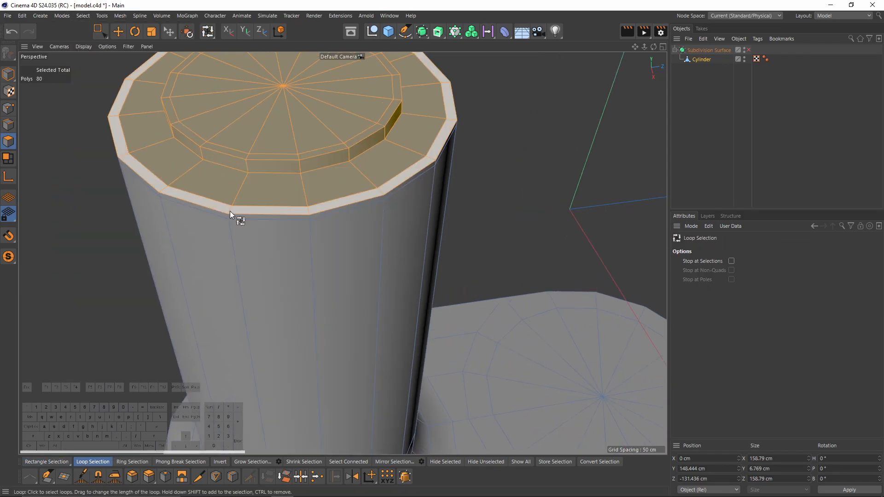
pyautogui.click(230, 211)
pyautogui.scroll(-3, 311, 176)
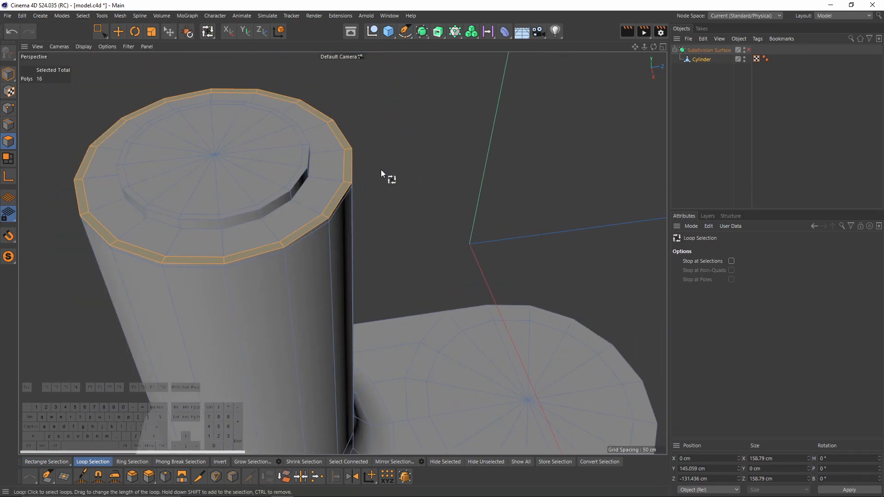
pyautogui.scroll(-2, 410, 192)
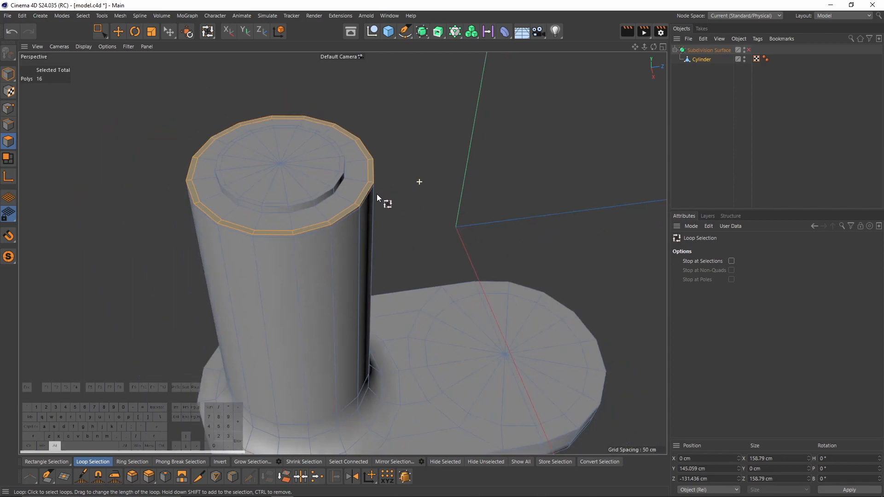
pyautogui.rightClick(408, 180)
pyautogui.click(437, 405)
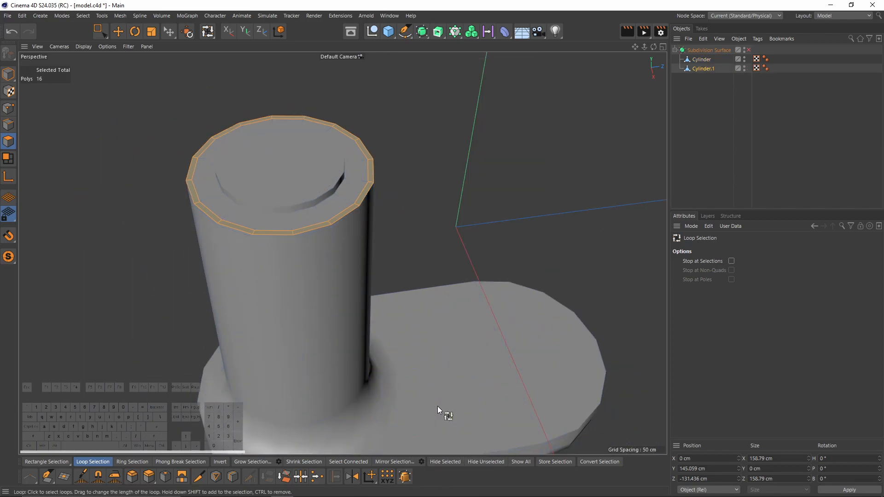
# - Duplicate the split ring in model mode by moving a copy along the Z axis toward the front of the base
pyautogui.click(700, 68)
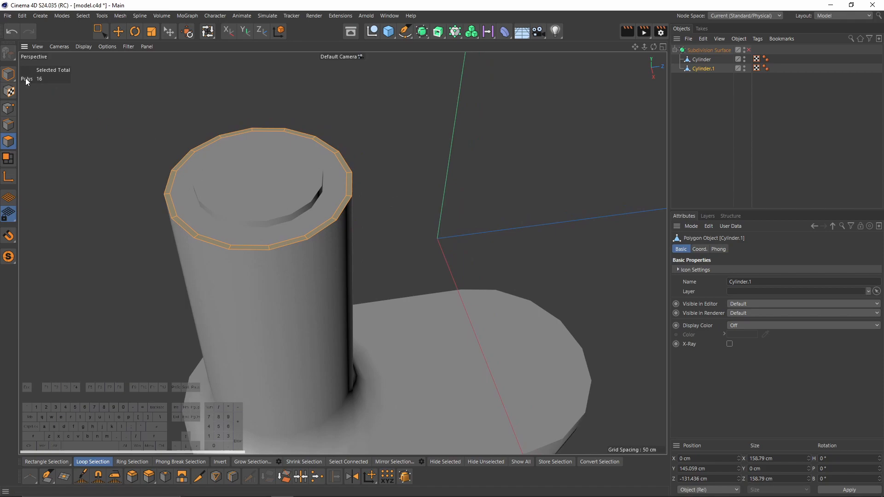
pyautogui.click(8, 78)
pyautogui.press('e')
pyautogui.keyDown('alt'); pyautogui.moveTo(206, 201); pyautogui.dragTo(406, 258); pyautogui.keyUp('alt')
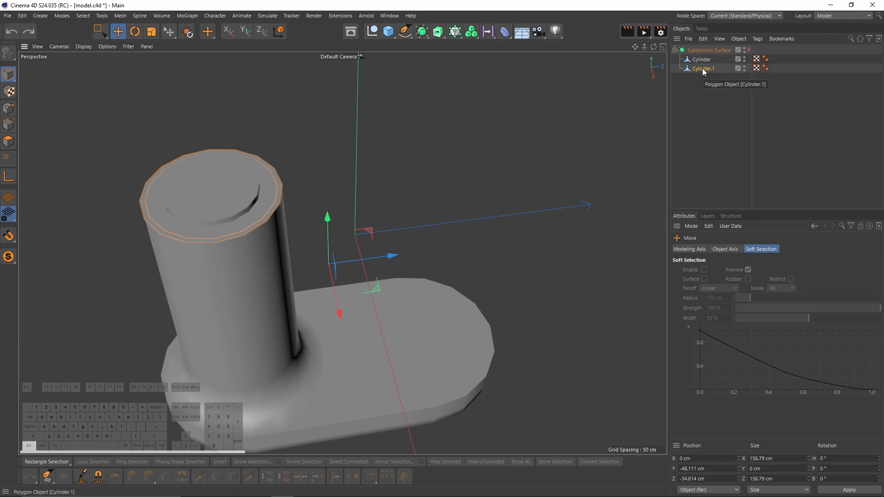
pyautogui.click(703, 69)
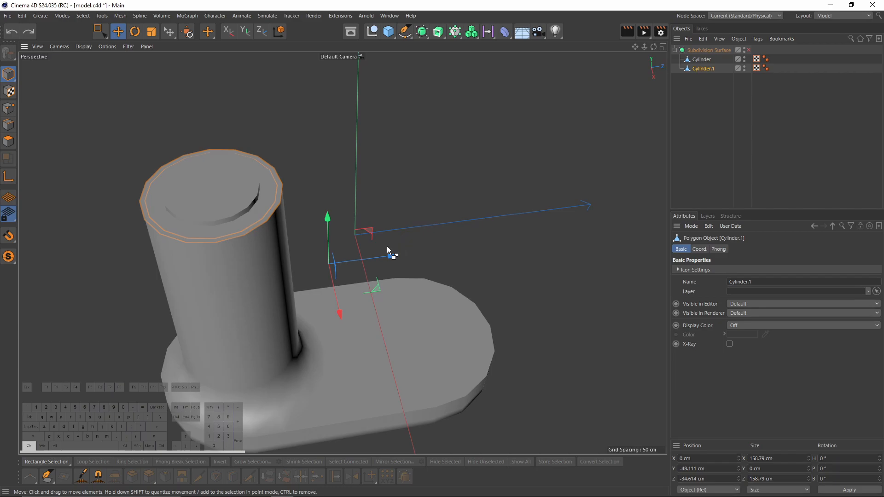
pyautogui.keyDown('ctrl'); pyautogui.moveTo(371, 260); pyautogui.dragTo(533, 248); pyautogui.keyUp('ctrl')
# - Align the duplicated ring under the front end of the mixer head in the right view, at about Z 229.4 cm
pyautogui.middleClick(534, 244)
pyautogui.middleClick(295, 306)
pyautogui.keyDown('alt'); pyautogui.moveTo(295, 306); pyautogui.dragTo(334, 285, button='right'); pyautogui.keyUp('alt')
pyautogui.keyDown('alt'); pyautogui.moveTo(593, 293); pyautogui.dragTo(447, 290, button='middle'); pyautogui.keyUp('alt')
pyautogui.keyDown('alt'); pyautogui.moveTo(446, 290); pyautogui.dragTo(504, 299, button='right'); pyautogui.keyUp('alt')
pyautogui.keyDown('alt'); pyautogui.moveTo(455, 352); pyautogui.dragTo(486, 289, button='middle'); pyautogui.keyUp('alt')
pyautogui.moveTo(551, 384); pyautogui.dragTo(607, 394)
pyautogui.scroll(-2, 444, 258)
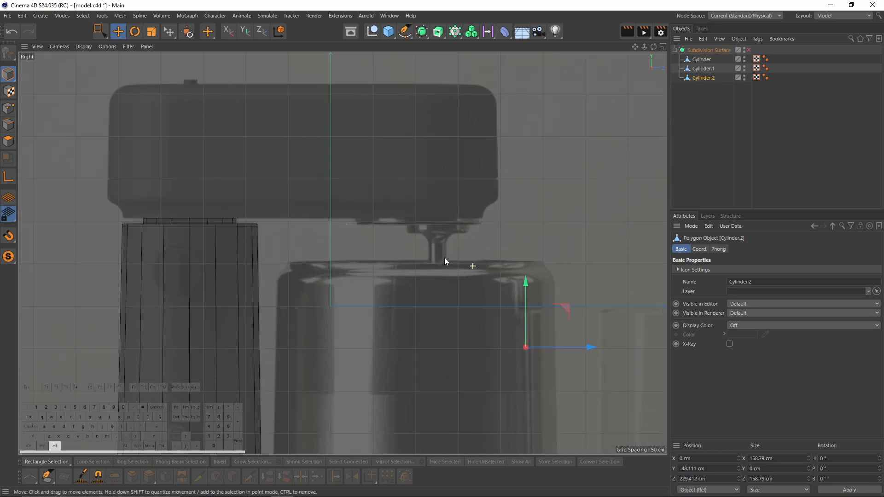
# - Select both rings and raise them to Y -40.524 cm at the underside of the mixer head, then deselect them
pyautogui.keyDown('ctrl'); pyautogui.click(709, 70); pyautogui.keyUp('ctrl')
pyautogui.moveTo(418, 293); pyautogui.dragTo(419, 287)
pyautogui.middleClick(418, 286)
pyautogui.middleClick(176, 160)
pyautogui.keyDown('alt'); pyautogui.moveTo(333, 239); pyautogui.dragTo(368, 225); pyautogui.keyUp('alt')
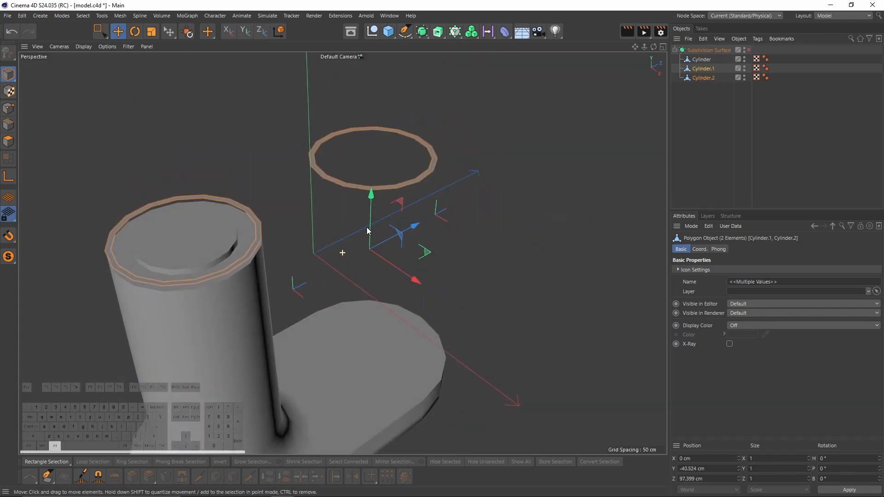
pyautogui.keyDown('alt'); pyautogui.moveTo(369, 227); pyautogui.dragTo(412, 200, button='middle'); pyautogui.keyUp('alt')
pyautogui.click(696, 109)
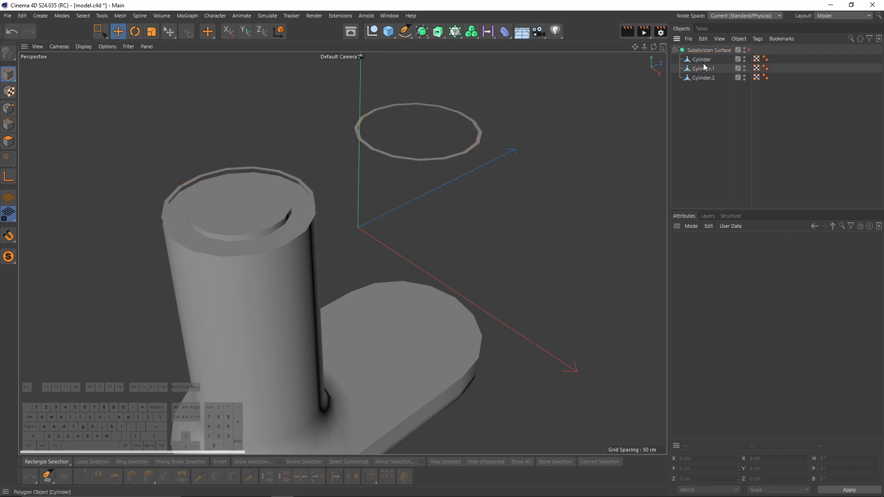
# - Hide the Cylinder containing the base and column in the viewport
pyautogui.click(702, 61)
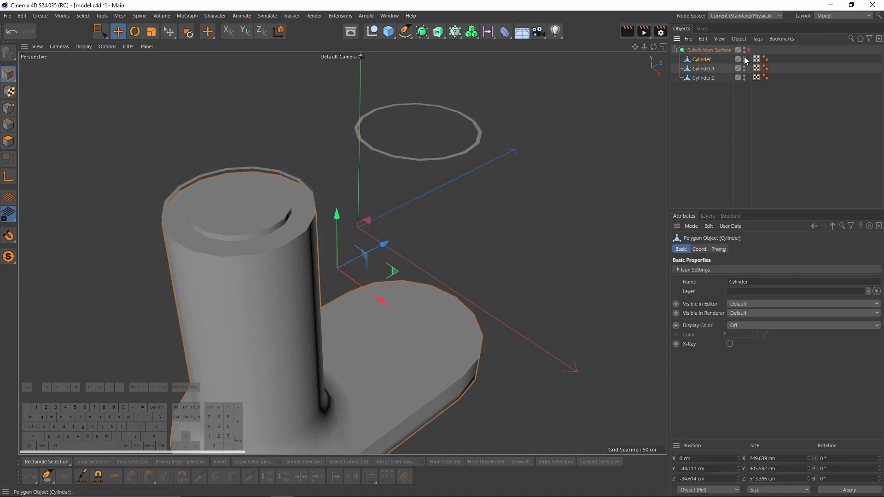
pyautogui.click(744, 58)
pyautogui.click(744, 59)
# - Merge the two ring objects into one with Connect Objects + Delete
pyautogui.click(703, 69)
pyautogui.keyDown('ctrl'); pyautogui.click(702, 78); pyautogui.keyUp('ctrl')
pyautogui.keyDown('alt'); pyautogui.moveTo(417, 207); pyautogui.dragTo(519, 174); pyautogui.keyUp('alt')
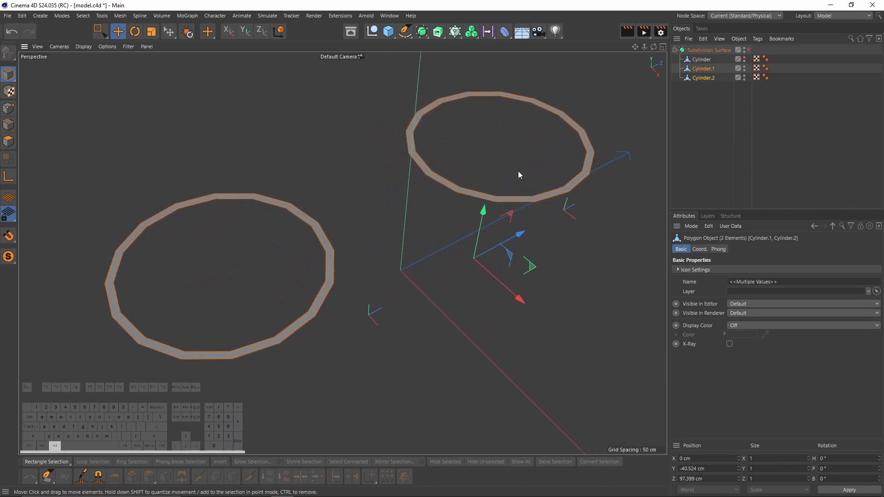
pyautogui.rightClick(708, 72)
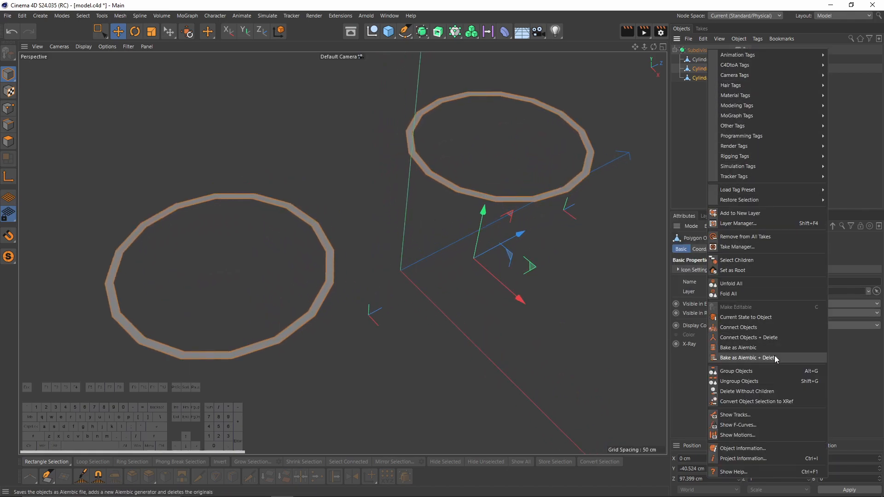
pyautogui.click(766, 339)
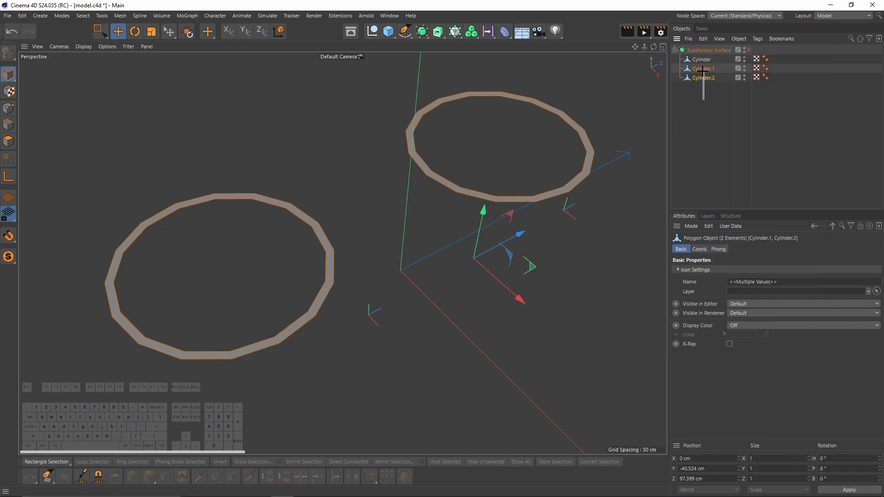
pyautogui.rightClick(701, 85)
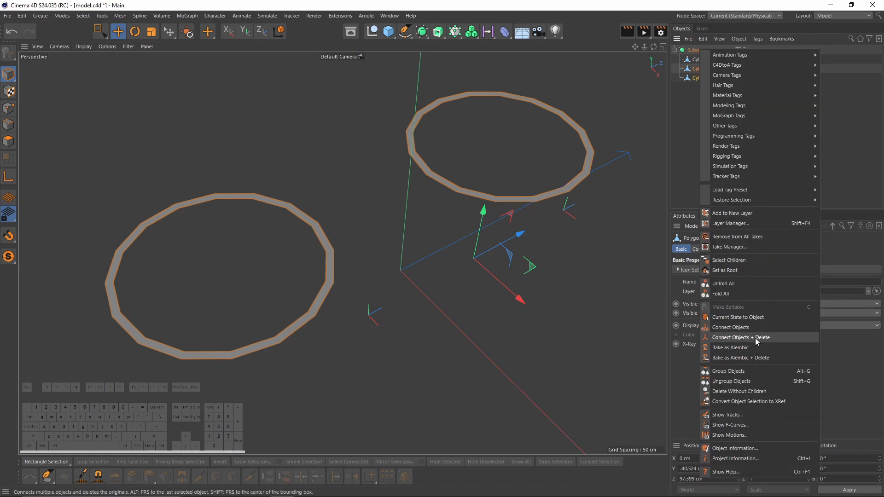
pyautogui.click(757, 338)
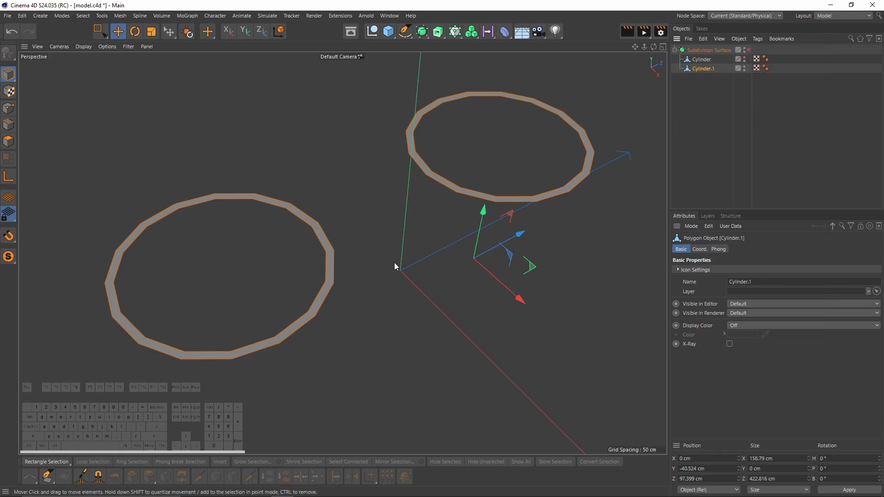
# - Extrude the rear ring's inner edge loop inward to about 97.3 cm across and collapse it to a centre point
pyautogui.click(11, 128)
pyautogui.keyDown('alt'); pyautogui.moveTo(461, 268); pyautogui.dragTo(437, 306, button='middle'); pyautogui.keyUp('alt')
pyautogui.click(393, 336)
pyautogui.doubleClick(298, 237)
pyautogui.keyDown('alt'); pyautogui.moveTo(323, 284); pyautogui.dragTo(343, 271, button='middle'); pyautogui.keyUp('alt')
pyautogui.scroll(2, 350, 263)
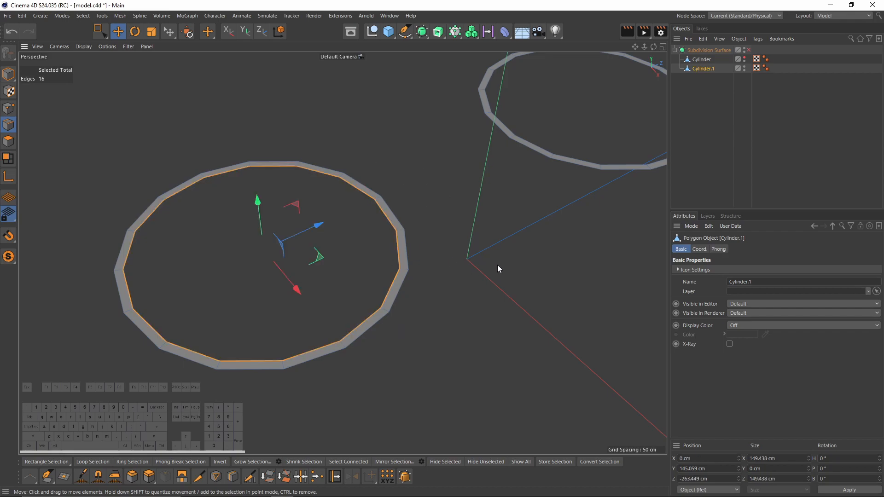
pyautogui.click(155, 32)
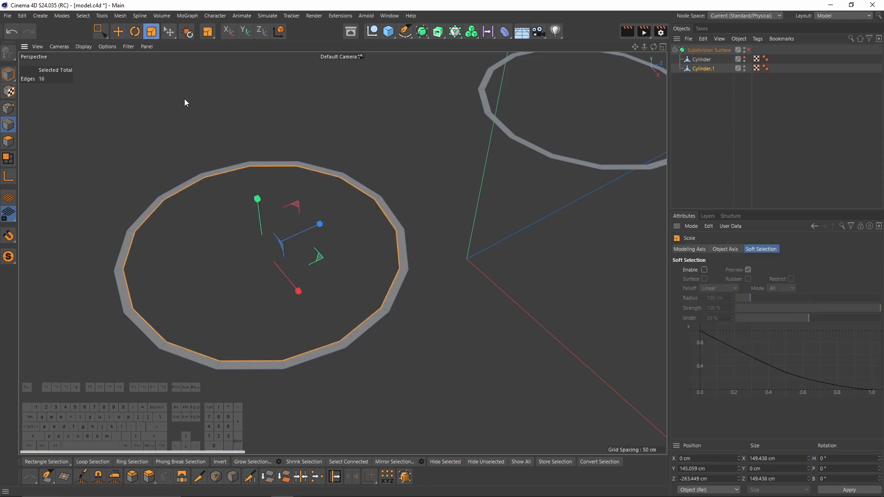
pyautogui.moveTo(536, 257); pyautogui.dragTo(394, 275)
pyautogui.rightClick(414, 152)
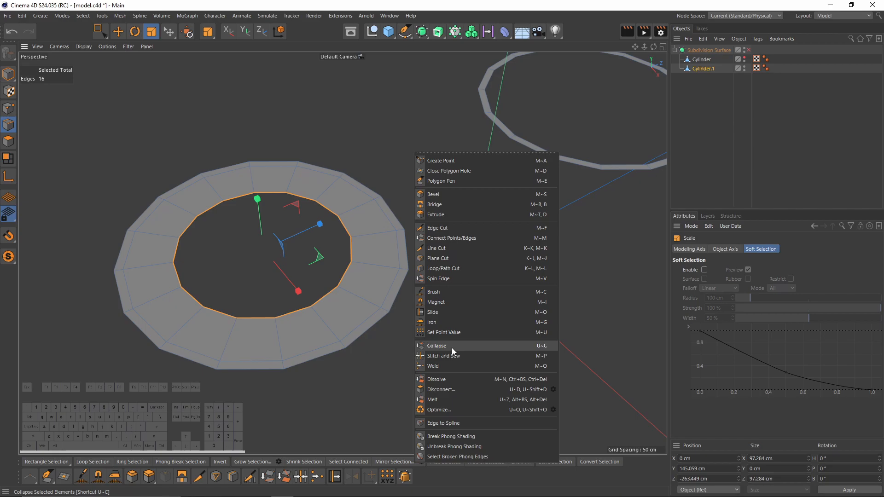
pyautogui.click(451, 348)
# - Extrude the front ring's inner edge loop inward and collapse it to a centre point
pyautogui.keyDown('alt'); pyautogui.moveTo(398, 216); pyautogui.dragTo(457, 194); pyautogui.keyUp('alt')
pyautogui.doubleClick(419, 180)
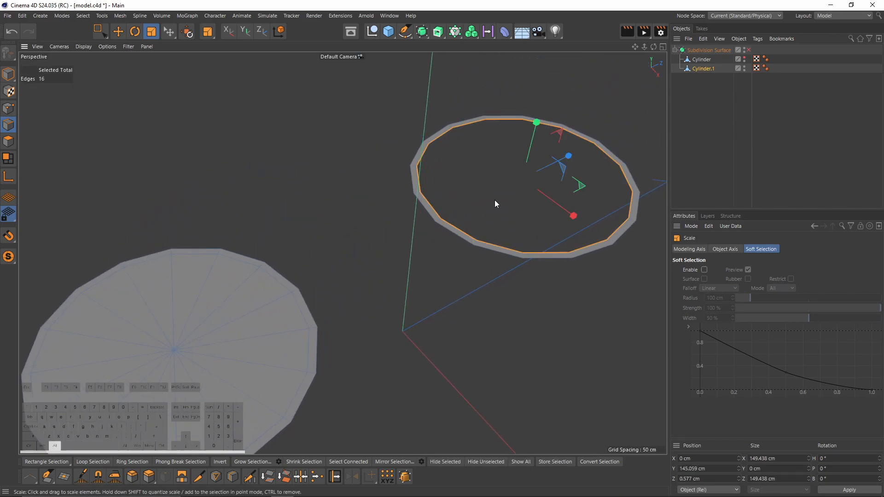
pyautogui.keyDown('alt'); pyautogui.moveTo(494, 199); pyautogui.dragTo(291, 244, button='middle'); pyautogui.keyUp('alt')
pyautogui.keyDown('alt'); pyautogui.moveTo(291, 245); pyautogui.dragTo(385, 215, button='right'); pyautogui.keyUp('alt')
pyautogui.keyDown('ctrl'); pyautogui.moveTo(542, 269); pyautogui.dragTo(290, 272); pyautogui.keyUp('ctrl')
pyautogui.rightClick(469, 208)
pyautogui.click(527, 365)
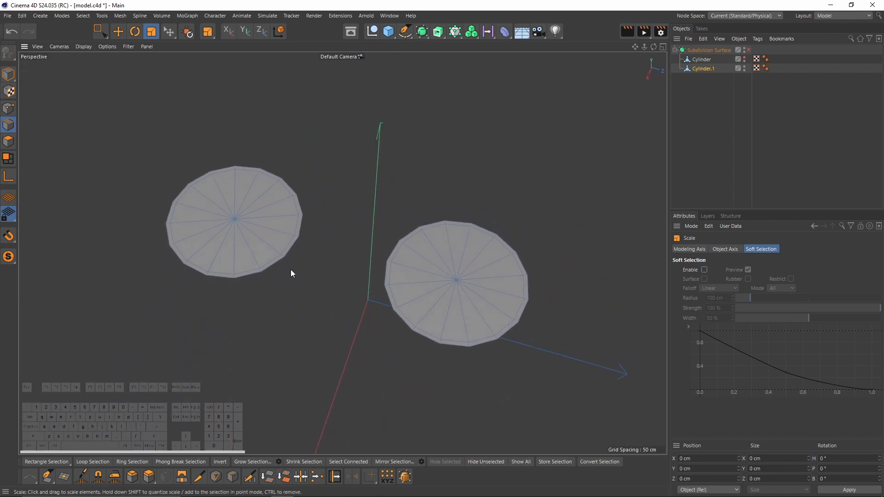
# - Bridge the facing outer edges of the two discs to form one continuous elongated plate
pyautogui.rightClick(290, 168)
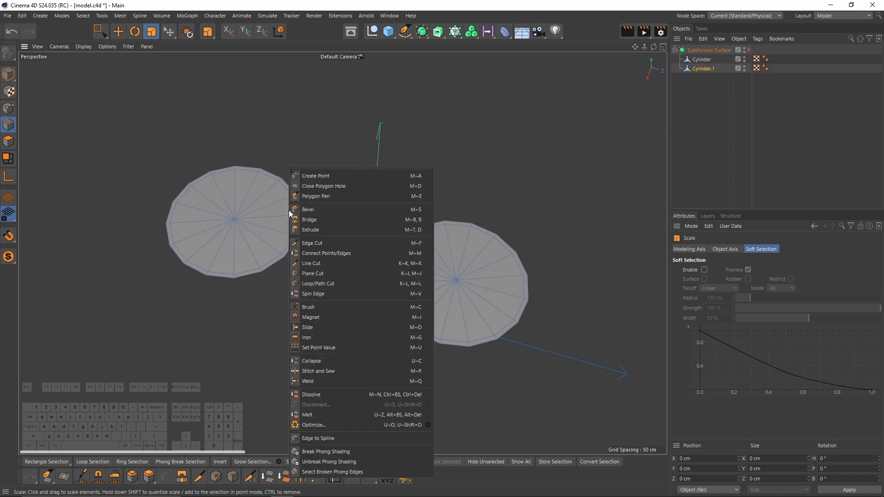
pyautogui.click(313, 220)
pyautogui.moveTo(296, 244); pyautogui.dragTo(393, 247)
pyautogui.moveTo(322, 224); pyautogui.dragTo(303, 226)
pyautogui.moveTo(275, 265); pyautogui.dragTo(379, 294)
pyautogui.moveTo(302, 204); pyautogui.dragTo(414, 239)
pyautogui.moveTo(247, 281); pyautogui.dragTo(397, 323)
pyautogui.moveTo(308, 199); pyautogui.dragTo(438, 222)
# - Select the plate's two long side edges and scale them outward along X to about 157.7 cm apart
pyautogui.press('e')
pyautogui.click(295, 300)
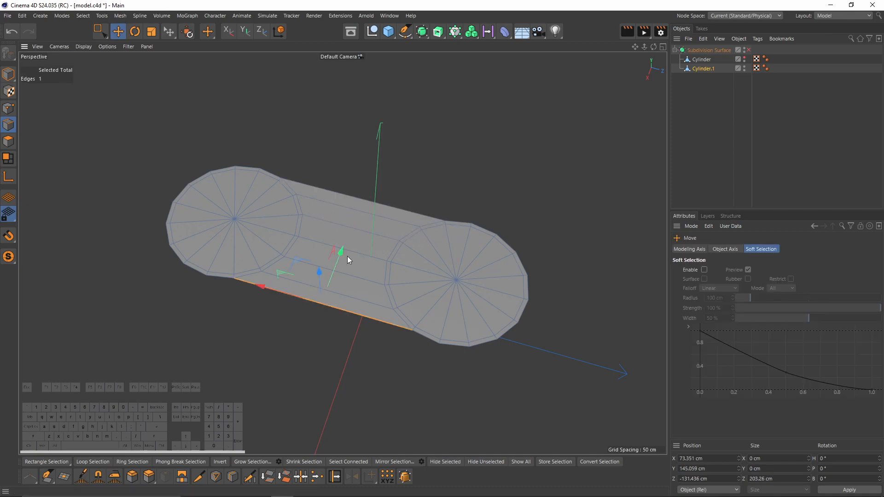
pyautogui.keyDown('shift'); pyautogui.click(355, 199); pyautogui.keyUp('shift')
pyautogui.press('t')
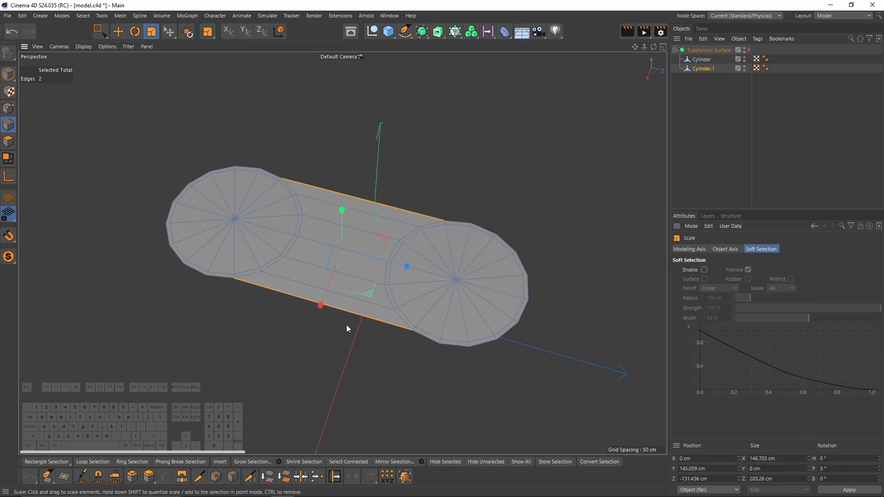
pyautogui.middleClick(346, 324)
pyautogui.middleClick(434, 206)
pyautogui.scroll(3, 355, 329)
pyautogui.moveTo(315, 351); pyautogui.dragTo(320, 352)
pyautogui.middleClick(313, 339)
pyautogui.middleClick(302, 233)
pyautogui.keyDown('alt'); pyautogui.moveTo(307, 282); pyautogui.dragTo(387, 167); pyautogui.keyUp('alt')
# - Show the base and column Cylinder again, compare the plate with the reference photo and switch the plate to polygon selection
pyautogui.middleClick(388, 167)
pyautogui.middleClick(229, 355)
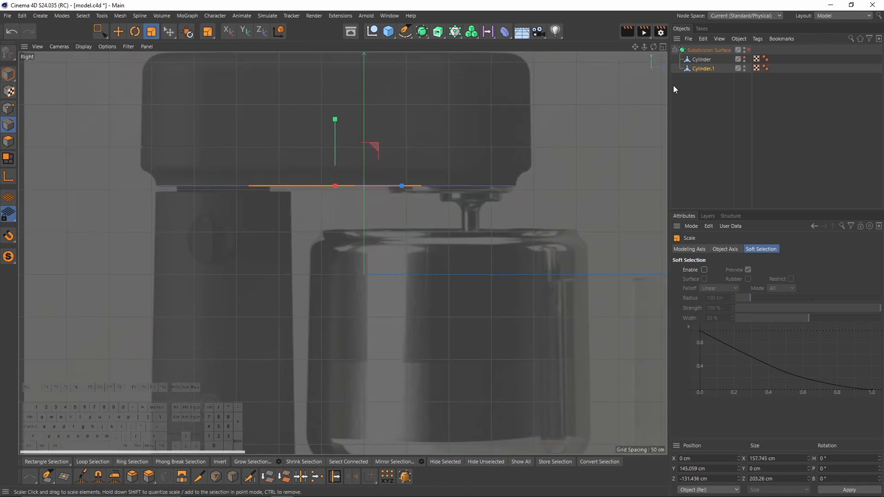
pyautogui.click(745, 57)
pyautogui.middleClick(405, 140)
pyautogui.middleClick(175, 167)
pyautogui.keyDown('alt'); pyautogui.moveTo(175, 167); pyautogui.dragTo(260, 271); pyautogui.keyUp('alt')
pyautogui.middleClick(253, 277)
pyautogui.middleClick(205, 192)
pyautogui.click(8, 141)
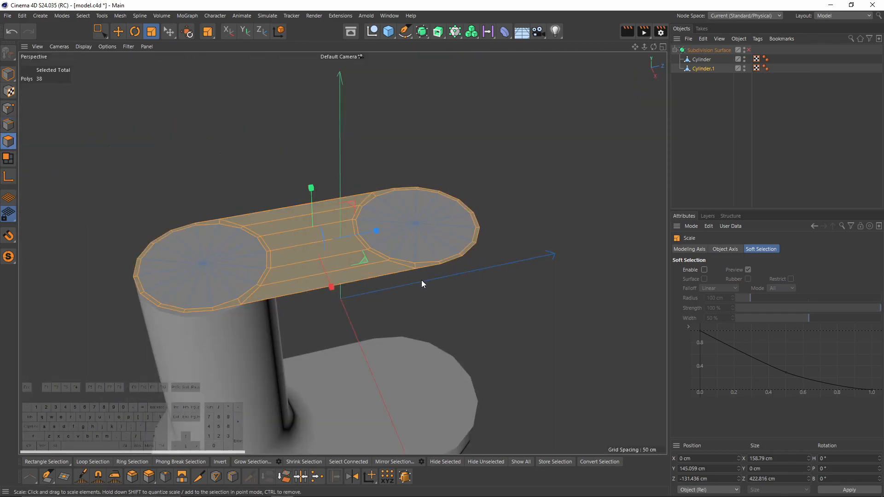
# - Select all of the plate's polygons and activate the Extrude tool
pyautogui.keyDown('alt'); pyautogui.moveTo(420, 282); pyautogui.dragTo(517, 241); pyautogui.keyUp('alt')
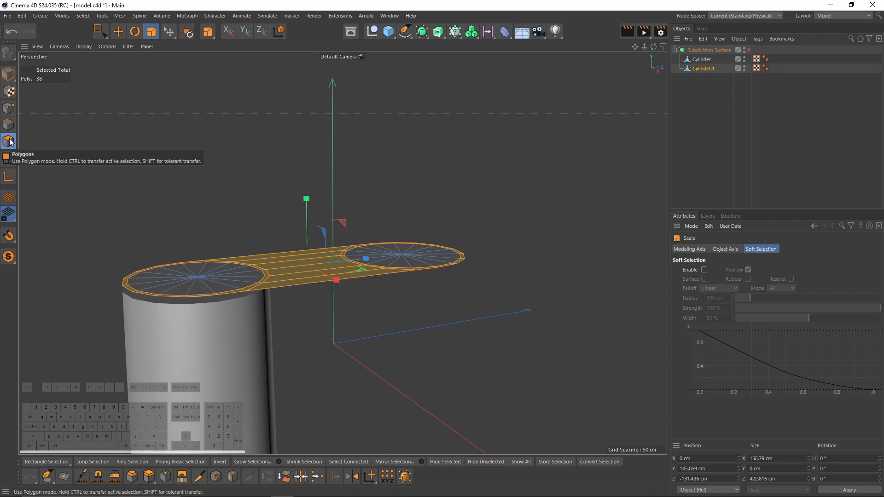
pyautogui.click(416, 263)
pyautogui.doubleClick(417, 262)
pyautogui.keyDown('alt'); pyautogui.moveTo(411, 305); pyautogui.dragTo(433, 291); pyautogui.keyUp('alt')
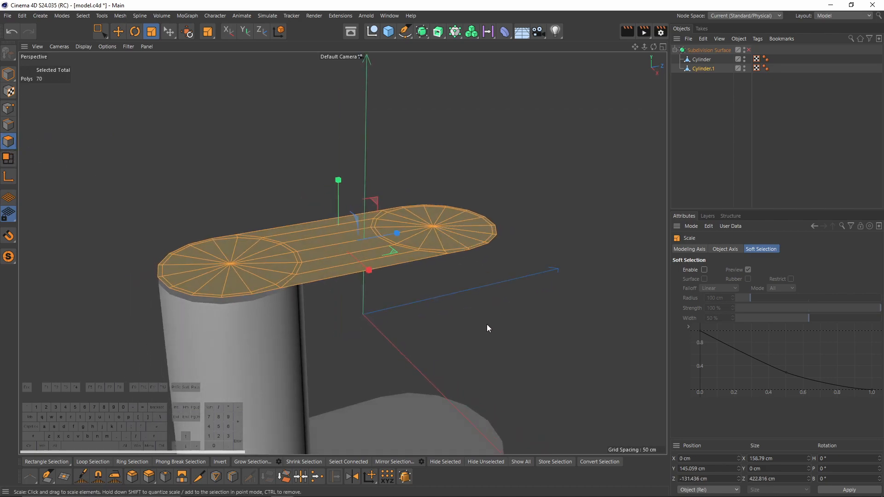
pyautogui.rightClick(455, 313)
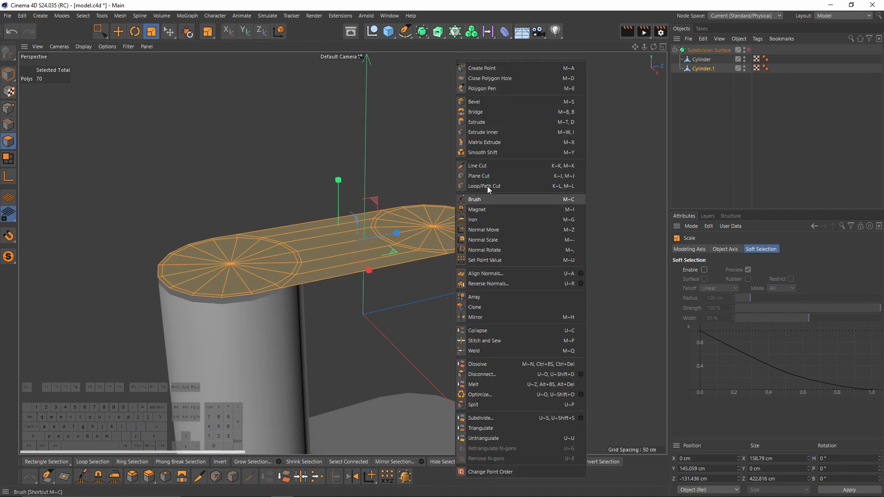
pyautogui.click(485, 123)
pyautogui.keyDown('alt'); pyautogui.moveTo(484, 126); pyautogui.dragTo(484, 287); pyautogui.keyUp('alt')
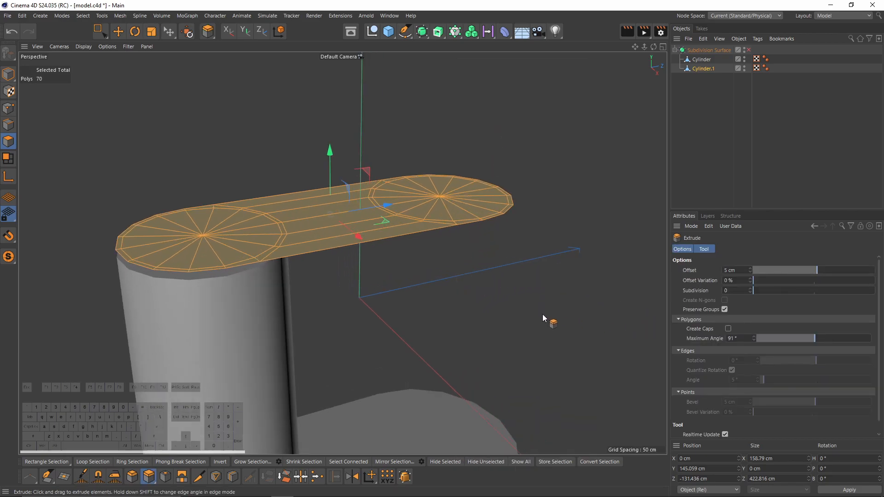
# - Try extruding the plate upward with caps on, then with caps off at a 24.1 cm offset, and undo the extrusion
pyautogui.click(728, 329)
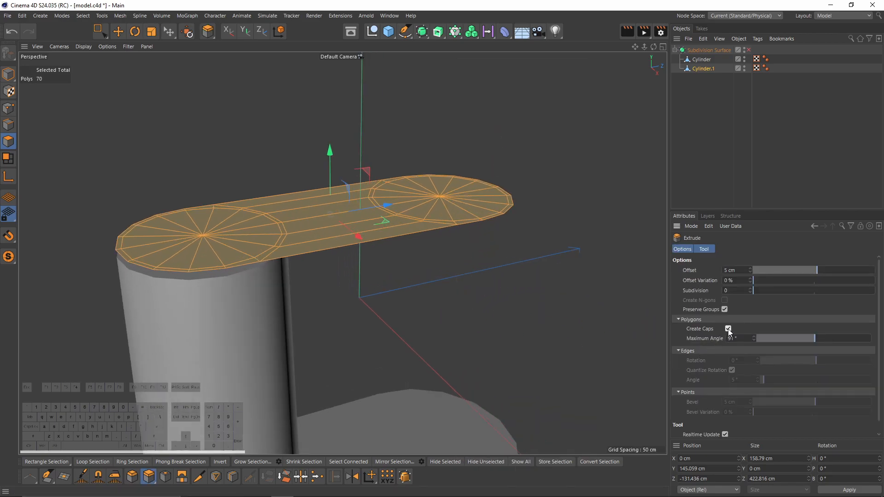
pyautogui.moveTo(454, 279); pyautogui.dragTo(502, 274)
pyautogui.keyDown('alt'); pyautogui.moveTo(371, 247); pyautogui.dragTo(394, 208); pyautogui.keyUp('alt')
pyautogui.click(728, 328)
pyautogui.keyDown('alt'); pyautogui.moveTo(433, 331); pyautogui.dragTo(550, 277); pyautogui.keyUp('alt')
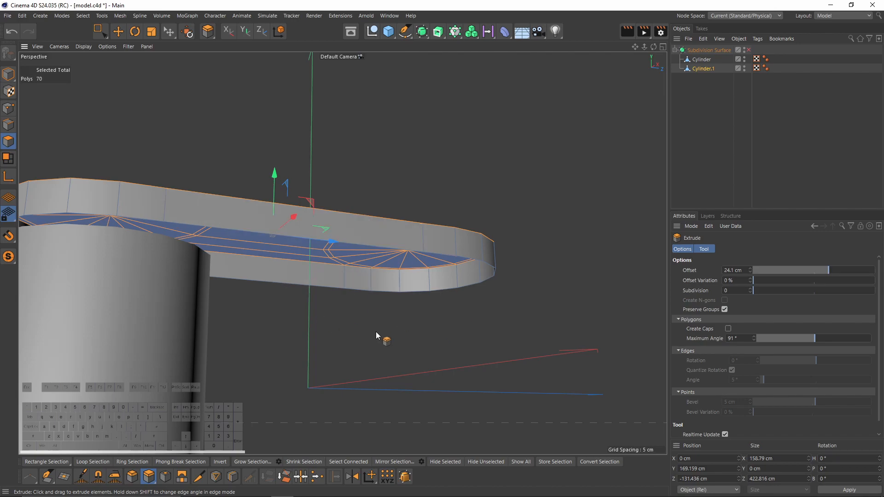
pyautogui.hotkey('ctrl', 'z')
# - Extrude the plate's polygons upward by about 15.5 cm with caps enabled and compare the height with the side reference
pyautogui.click(731, 328)
pyautogui.moveTo(521, 316); pyautogui.dragTo(342, 351)
pyautogui.middleClick(342, 350)
pyautogui.middleClick(341, 351)
pyautogui.scroll(3, 338, 186)
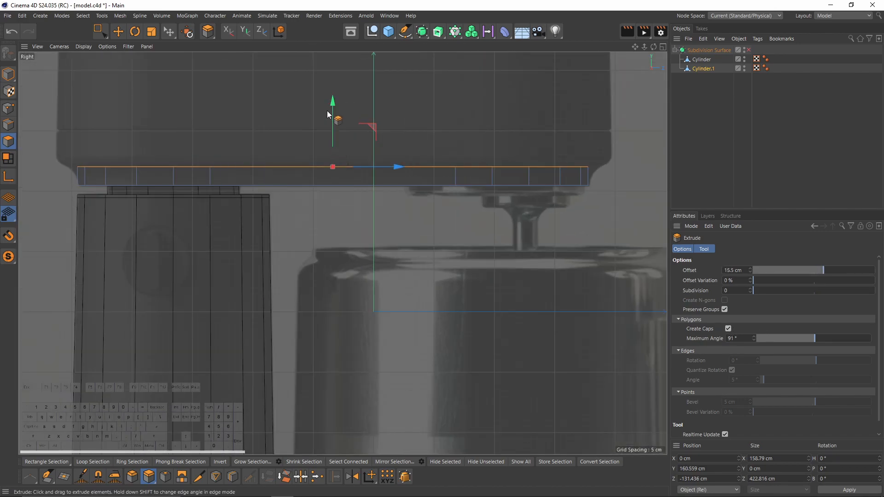
pyautogui.middleClick(203, 195)
pyautogui.middleClick(219, 183)
pyautogui.middleClick(357, 324)
pyautogui.middleClick(202, 323)
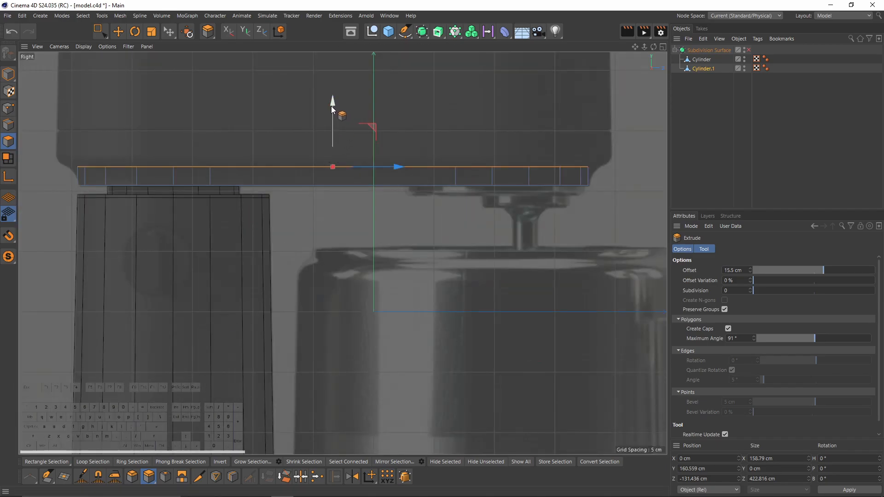
# - Move the extruded top polygons up to about Y 166.3 cm, following the lower bevel in the reference
pyautogui.press('e')
pyautogui.moveTo(332, 104); pyautogui.dragTo(333, 96)
pyautogui.middleClick(185, 130)
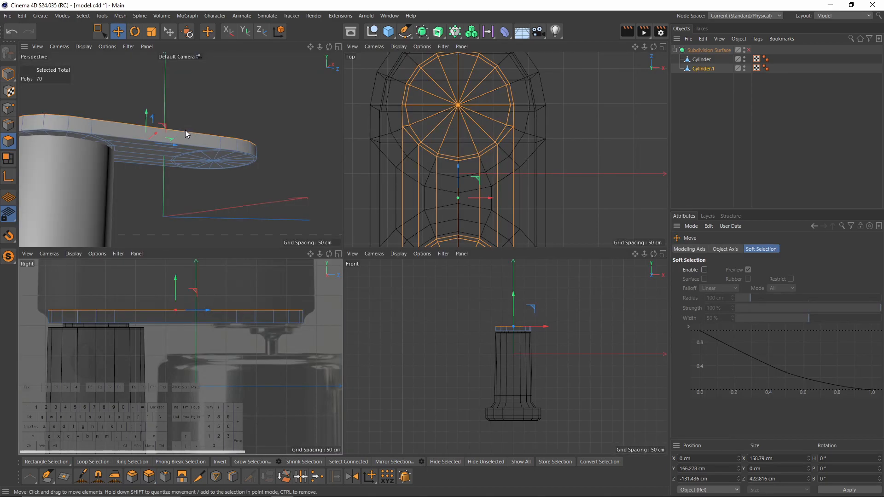
pyautogui.middleClick(200, 371)
pyautogui.middleClick(203, 164)
pyautogui.middleClick(203, 163)
pyautogui.keyDown('alt'); pyautogui.moveTo(252, 203); pyautogui.dragTo(369, 208); pyautogui.keyUp('alt')
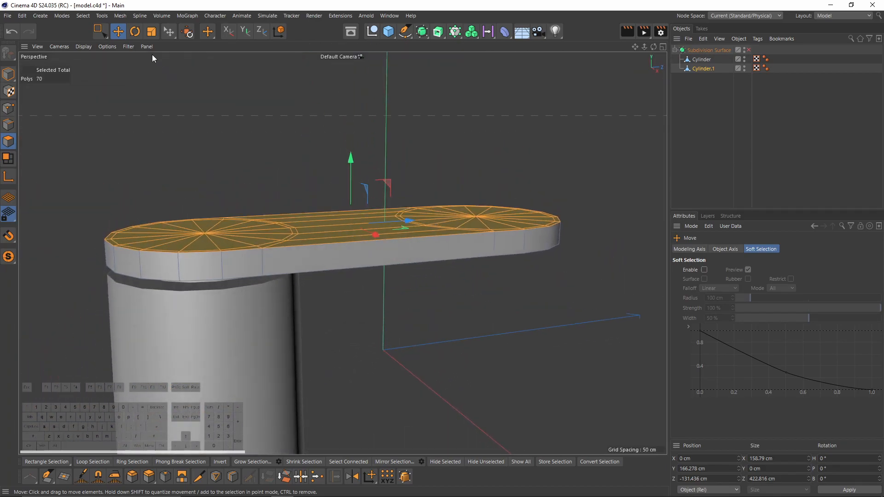
# - Scale the top polygons up uniformly to about 172.4 × 459.2 cm to match the head's length in the reference
pyautogui.click(151, 31)
pyautogui.middleClick(341, 332)
pyautogui.middleClick(235, 347)
pyautogui.middleClick(234, 343)
pyautogui.middleClick(234, 343)
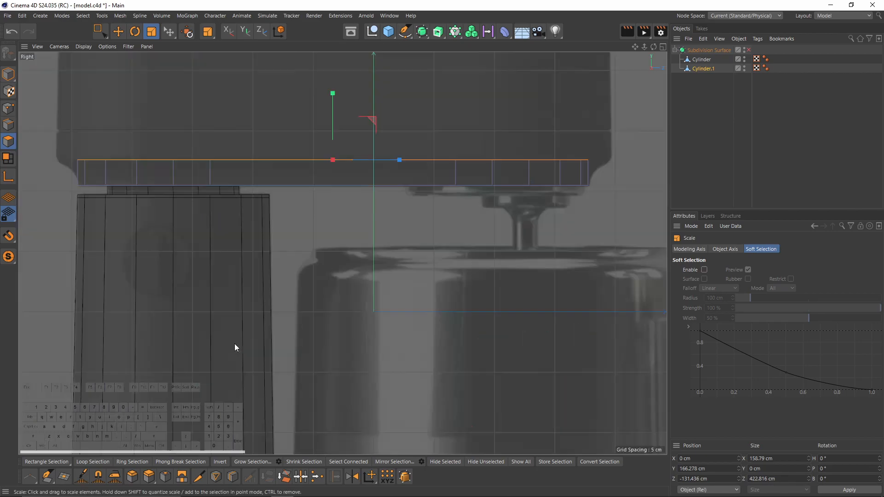
pyautogui.moveTo(310, 300); pyautogui.dragTo(352, 304)
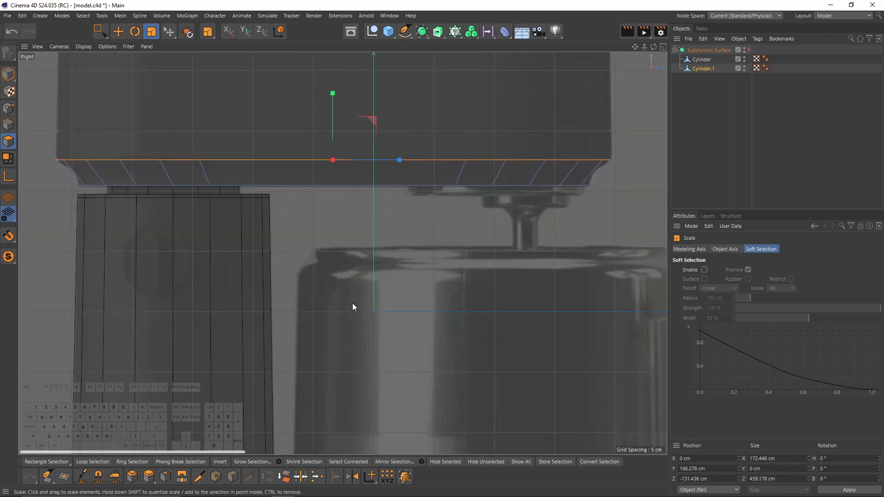
# - Widen the top polygons along X to about 186.6 cm and check the bevel in perspective
pyautogui.middleClick(352, 303)
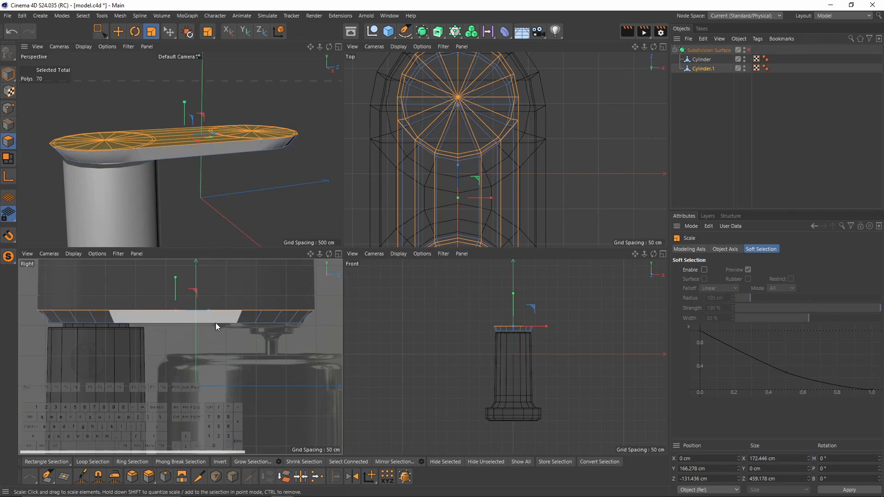
pyautogui.middleClick(466, 166)
pyautogui.scroll(-3, 392, 229)
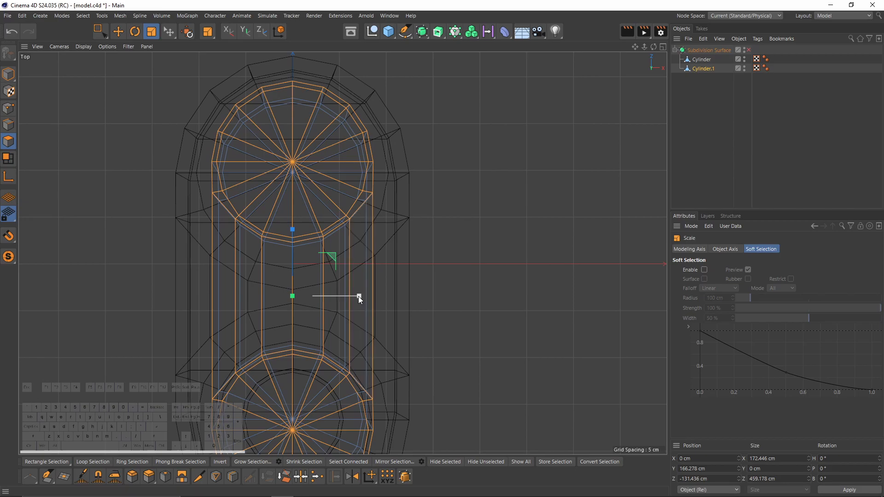
pyautogui.keyDown('alt'); pyautogui.moveTo(382, 308); pyautogui.dragTo(363, 262, button='middle'); pyautogui.keyUp('alt')
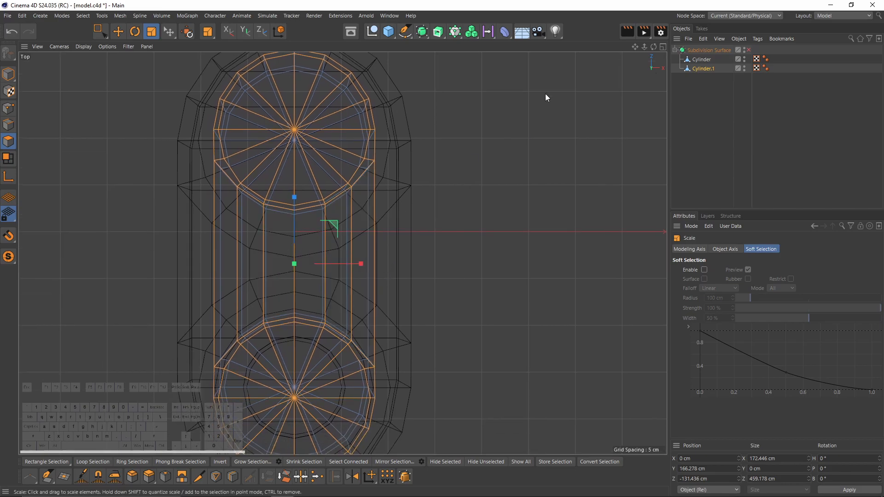
pyautogui.moveTo(360, 264); pyautogui.dragTo(365, 264)
pyautogui.middleClick(365, 263)
pyautogui.middleClick(325, 202)
pyautogui.keyDown('alt'); pyautogui.moveTo(357, 190); pyautogui.dragTo(261, 239); pyautogui.keyUp('alt')
pyautogui.keyDown('alt'); pyautogui.moveTo(287, 307); pyautogui.dragTo(290, 276); pyautogui.keyUp('alt')
pyautogui.keyDown('alt'); pyautogui.moveTo(426, 276); pyautogui.dragTo(226, 247); pyautogui.keyUp('alt')
# - Extrude the top polygons upward by about 23.6 cm to the horizontal seam in the reference
pyautogui.middleClick(396, 302)
pyautogui.middleClick(405, 306)
pyautogui.middleClick(395, 305)
pyautogui.middleClick(295, 291)
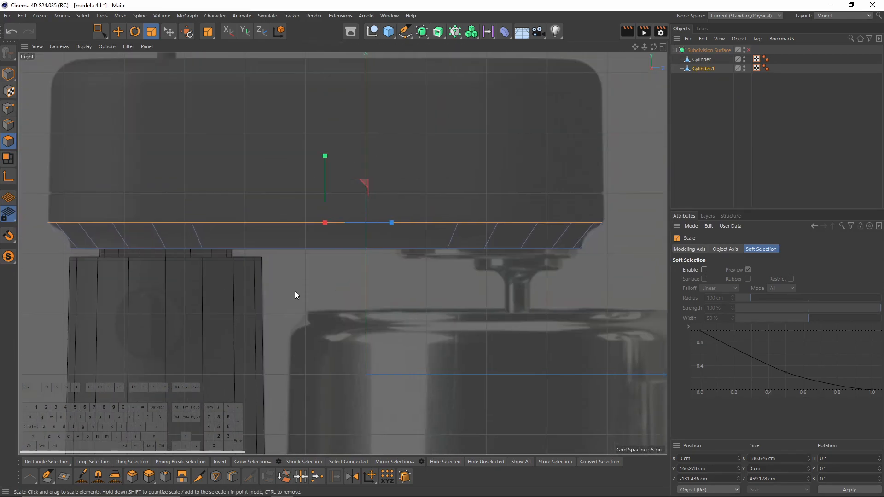
pyautogui.press('e')
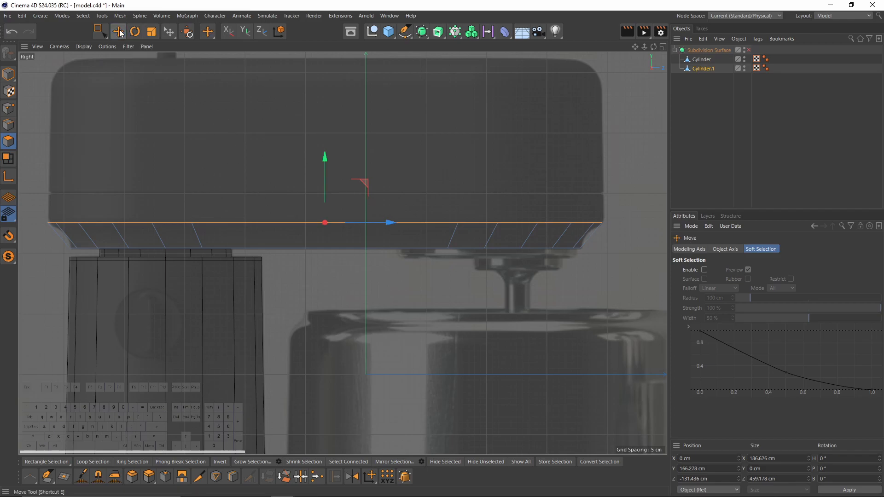
pyautogui.moveTo(325, 161); pyautogui.dragTo(324, 134)
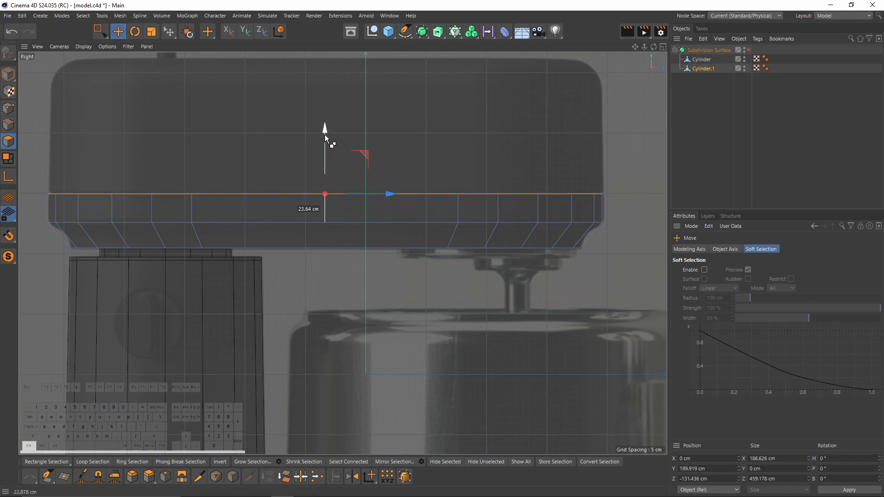
pyautogui.keyDown('alt'); pyautogui.moveTo(325, 134); pyautogui.dragTo(329, 200, button='middle'); pyautogui.keyUp('alt')
# - Extrude the top polygons twice more, to the start of the upper rounding and to the head's top at about Y 301.6 cm
pyautogui.moveTo(329, 199); pyautogui.dragTo(324, 92)
pyautogui.keyDown('alt'); pyautogui.moveTo(322, 96); pyautogui.dragTo(322, 145, button='middle'); pyautogui.keyUp('alt')
pyautogui.moveTo(322, 145); pyautogui.dragTo(325, 117)
pyautogui.middleClick(325, 117)
pyautogui.middleClick(303, 236)
pyautogui.keyDown('alt'); pyautogui.moveTo(315, 160); pyautogui.dragTo(386, 206); pyautogui.keyUp('alt')
# - Try scaling the head's top polygons down to about 173.4 × 426.6 cm, and undo the scaling
pyautogui.press('t')
pyautogui.moveTo(502, 270); pyautogui.dragTo(457, 256)
pyautogui.middleClick(538, 412)
pyautogui.middleClick(388, 230)
pyautogui.middleClick(388, 234)
pyautogui.middleClick(480, 163)
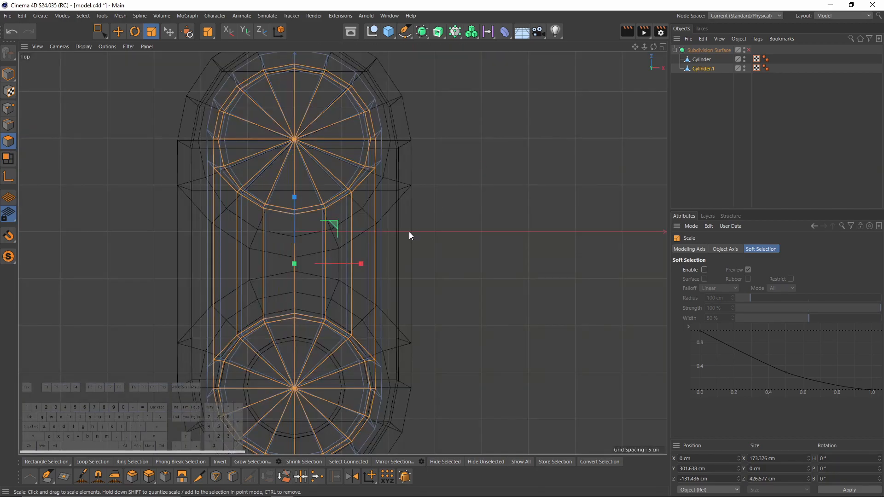
pyautogui.scroll(4, 380, 278)
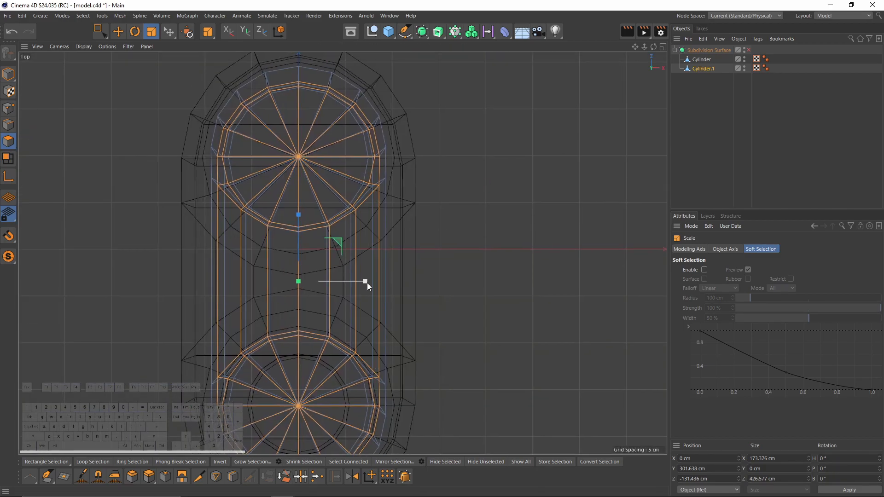
pyautogui.middleClick(258, 208)
pyautogui.middleClick(293, 217)
pyautogui.hotkey('ctrl', 'z')
# - Try scaling the top polygons to about 172.4 × 424.3 cm and narrowing them along X to 154.7 cm, and undo both
pyautogui.moveTo(477, 283); pyautogui.dragTo(458, 269)
pyautogui.middleClick(457, 268)
pyautogui.middleClick(510, 202)
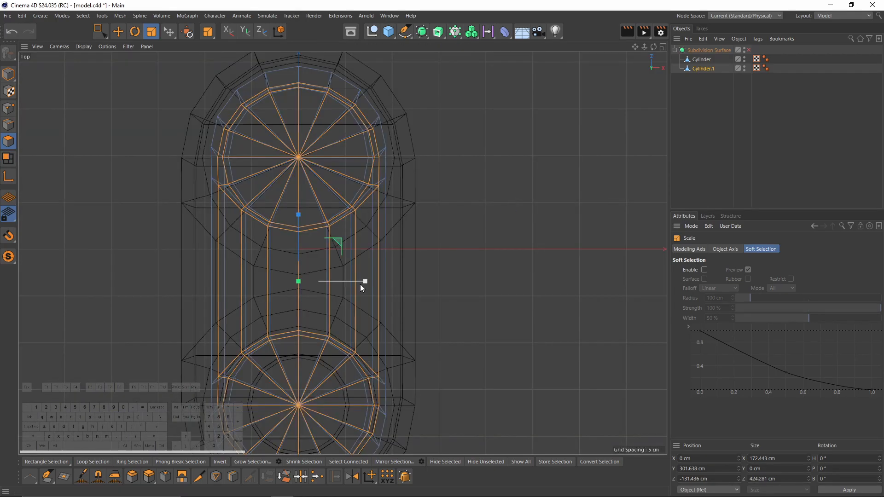
pyautogui.moveTo(366, 281); pyautogui.dragTo(358, 280)
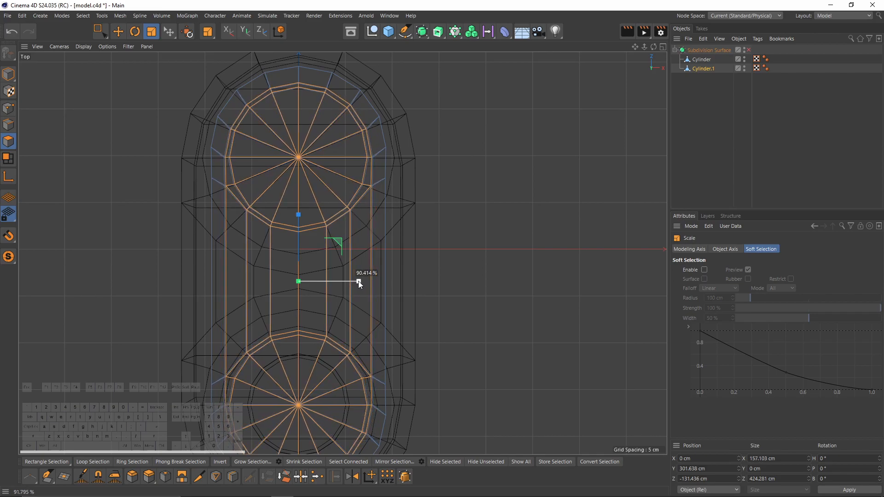
pyautogui.middleClick(358, 281)
pyautogui.middleClick(289, 241)
pyautogui.keyDown('alt'); pyautogui.moveTo(289, 242); pyautogui.dragTo(354, 259); pyautogui.keyUp('alt')
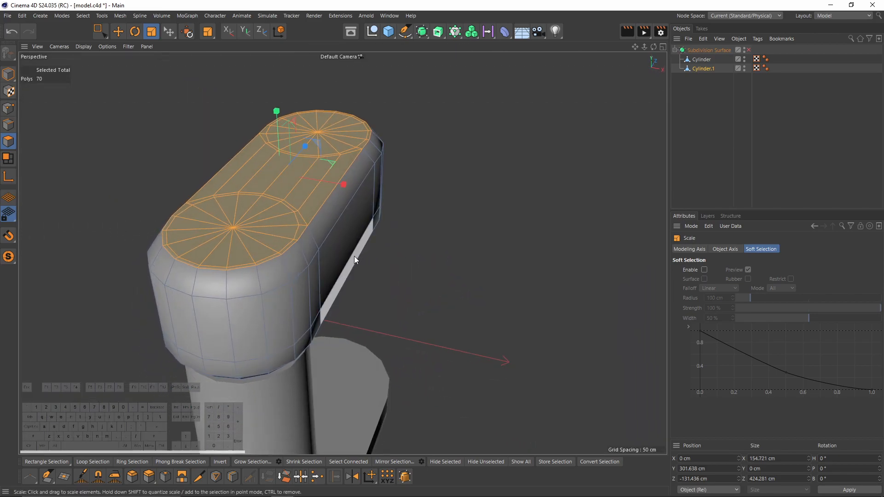
pyautogui.scroll(4, 342, 209)
pyautogui.hotkey('ctrl', 'z')
pyautogui.hotkey('ctrl', 'z')
# - Try shrinking the head's top polygons uniformly to about 96.7 × 237.9 cm
pyautogui.keyDown('alt'); pyautogui.moveTo(348, 225); pyautogui.dragTo(425, 237, button='middle'); pyautogui.keyUp('alt')
pyautogui.moveTo(534, 278); pyautogui.dragTo(323, 286)
pyautogui.keyDown('alt'); pyautogui.moveTo(331, 232); pyautogui.dragTo(425, 196); pyautogui.keyUp('alt')
pyautogui.press('e')
pyautogui.scroll(3, 352, 227)
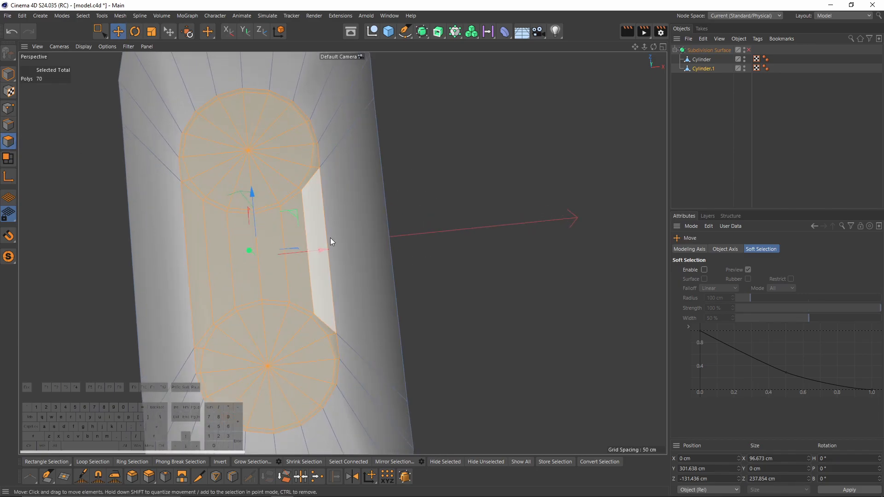
# - Select matching inner and outer edges along the side and at the rounded end to compare the gaps between them
pyautogui.click(8, 124)
pyautogui.click(377, 213)
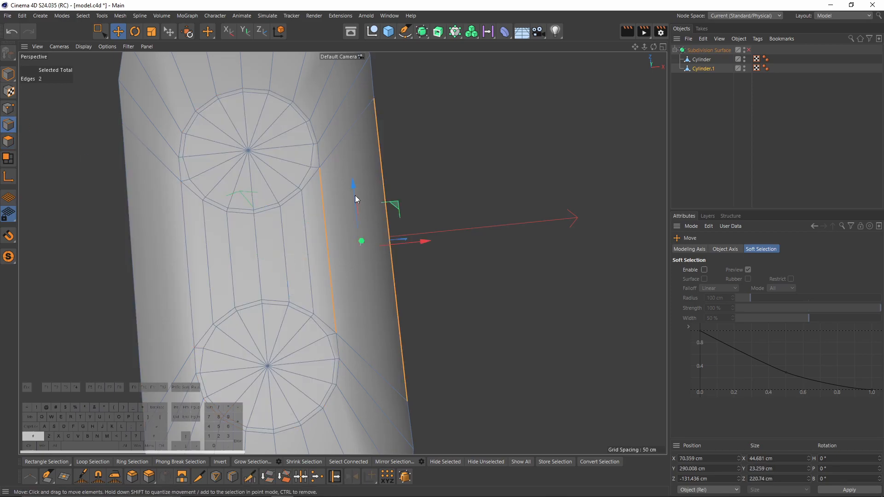
pyautogui.keyDown('alt'); pyautogui.moveTo(377, 213); pyautogui.dragTo(259, 186); pyautogui.keyUp('alt')
pyautogui.click(285, 209)
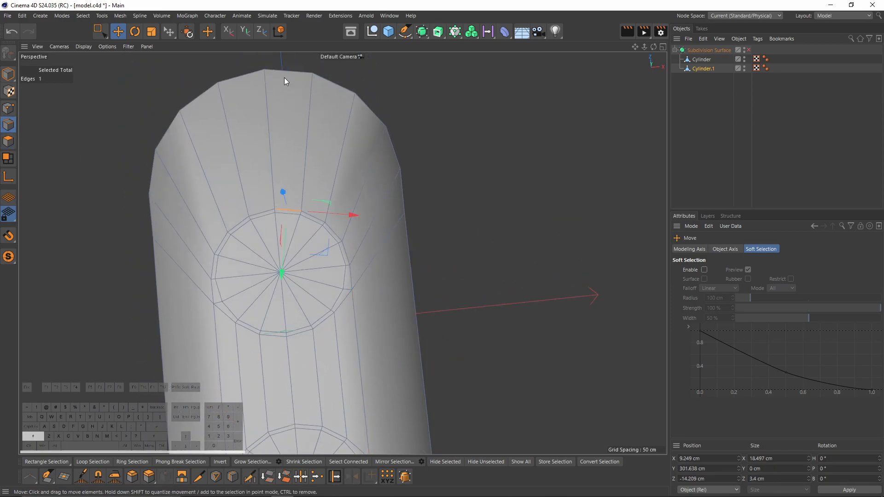
pyautogui.keyDown('shift'); pyautogui.click(284, 74); pyautogui.keyUp('shift')
pyautogui.keyDown('alt'); pyautogui.moveTo(379, 219); pyautogui.dragTo(336, 230, button='right'); pyautogui.keyUp('alt')
pyautogui.click(373, 315)
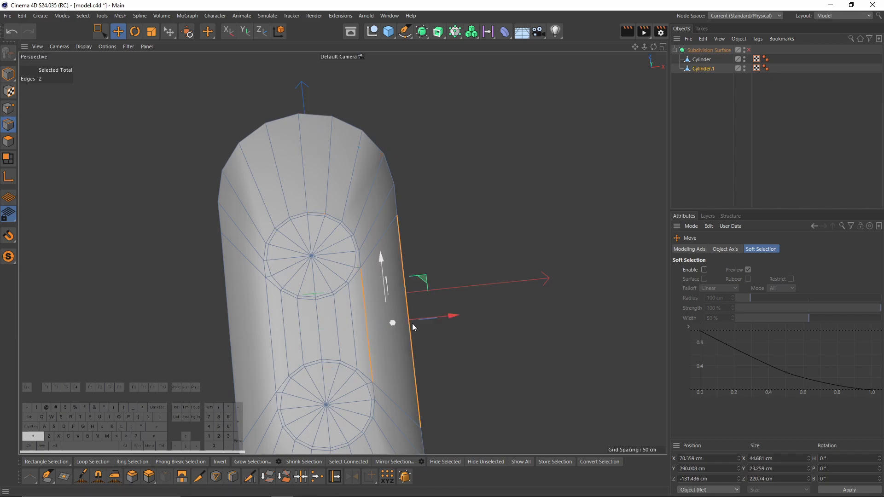
# - Return to polygon selection and undo the exaggerated shrink of the head's top
pyautogui.click(8, 141)
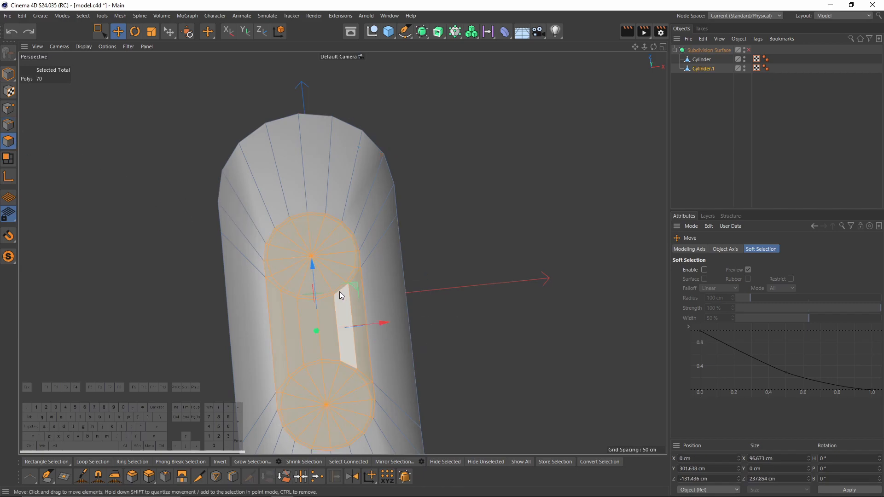
pyautogui.hotkey('ctrl', 'z')
pyautogui.hotkey('ctrl', 'z')
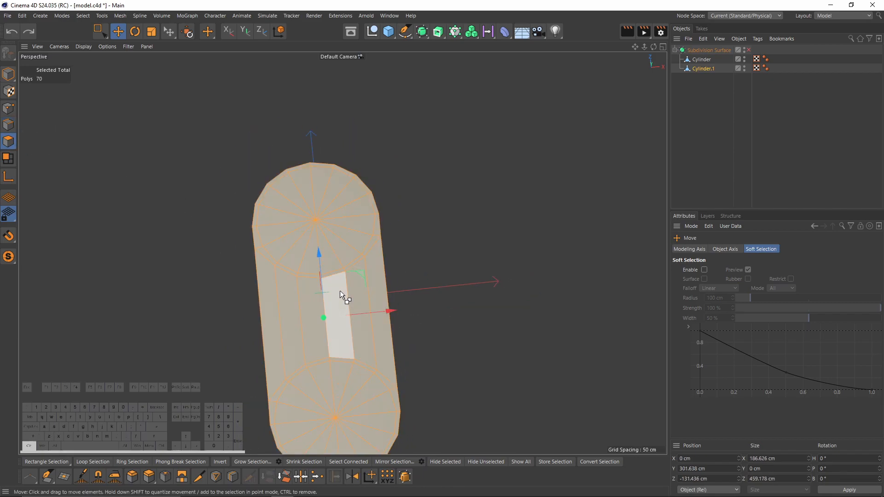
# - Scale the head's top polygons down uniformly to about 172.8 × 425.2 cm
pyautogui.keyDown('alt'); pyautogui.moveTo(372, 321); pyautogui.dragTo(365, 277, button='middle'); pyautogui.keyUp('alt')
pyautogui.press('t')
pyautogui.keyDown('alt'); pyautogui.moveTo(425, 324); pyautogui.dragTo(374, 262); pyautogui.keyUp('alt')
pyautogui.moveTo(490, 346); pyautogui.dragTo(456, 341)
# - Narrow the head's top polygons along X to about 156.5 cm, evening out the upper bevel's width
pyautogui.middleClick(453, 341)
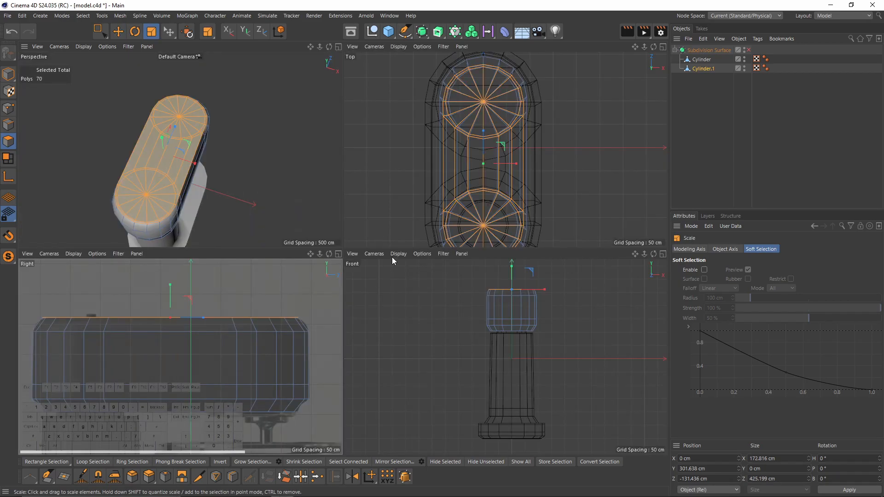
pyautogui.middleClick(442, 233)
pyautogui.scroll(3, 366, 281)
pyautogui.scroll(-1, 346, 289)
pyautogui.scroll(-2, 345, 288)
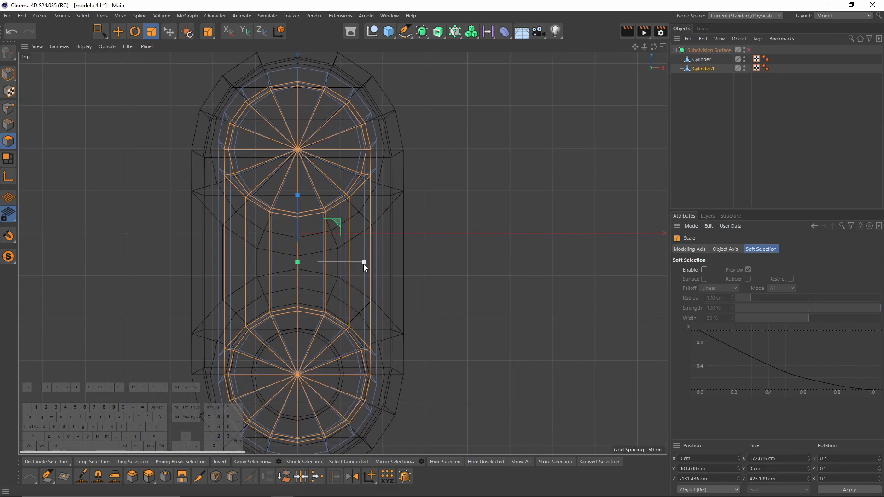
pyautogui.moveTo(366, 262); pyautogui.dragTo(318, 249)
pyautogui.hotkey('ctrl', 'z')
# - Try moving the head's top polygons down to about Y 281.9 cm, and undo the move
pyautogui.middleClick(359, 260)
pyautogui.middleClick(332, 244)
pyautogui.scroll(2, 317, 249)
pyautogui.press('e')
pyautogui.moveTo(308, 204); pyautogui.dragTo(334, 330)
pyautogui.keyDown('alt'); pyautogui.moveTo(383, 367); pyautogui.dragTo(388, 255, button='middle'); pyautogui.keyUp('alt')
pyautogui.scroll(2, 389, 255)
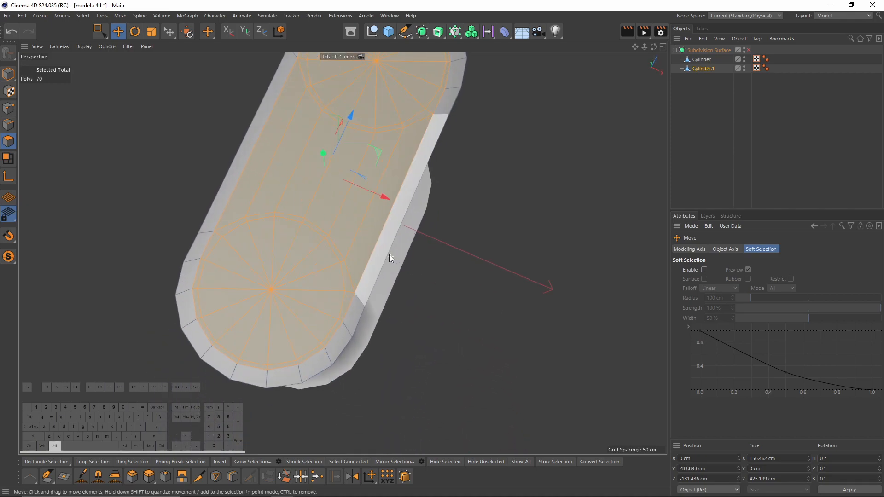
pyautogui.hotkey('ctrl', 'z')
# - Narrow the head's top polygons further along X to about 149.3 cm
pyautogui.press('t')
pyautogui.moveTo(369, 232); pyautogui.dragTo(369, 166)
pyautogui.press('q')
# - Compare the head's side profile with the reference photo and inspect its shape in perspective
pyautogui.middleClick(350, 180)
pyautogui.middleClick(128, 327)
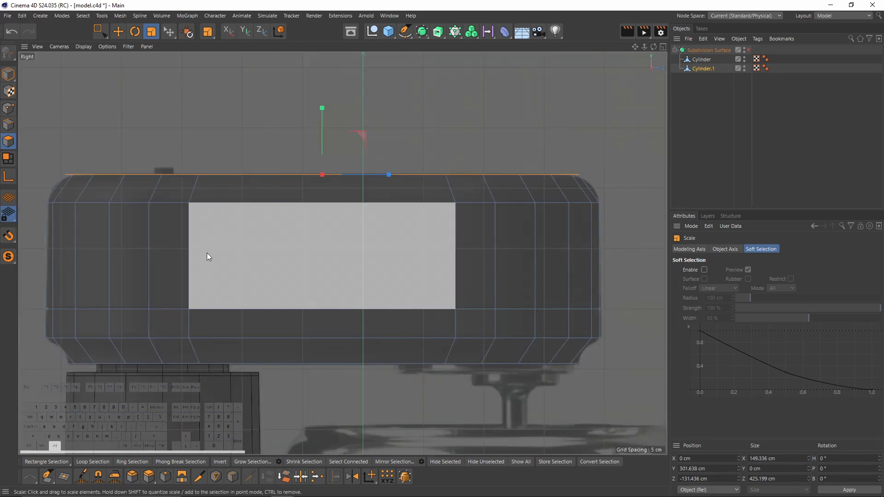
pyautogui.keyDown('alt'); pyautogui.moveTo(241, 205); pyautogui.dragTo(292, 216, button='middle'); pyautogui.keyUp('alt')
pyautogui.keyDown('alt'); pyautogui.moveTo(370, 268); pyautogui.dragTo(299, 198, button='middle'); pyautogui.keyUp('alt')
pyautogui.middleClick(271, 228)
pyautogui.middleClick(271, 227)
pyautogui.keyDown('alt'); pyautogui.moveTo(341, 252); pyautogui.dragTo(333, 276); pyautogui.keyUp('alt')
pyautogui.keyDown('alt'); pyautogui.moveTo(260, 263); pyautogui.dragTo(290, 276); pyautogui.keyUp('alt')
pyautogui.middleClick(294, 277)
# - Cut an edge loop at 50% around the head's lower bevel with Loop/Path Cut
pyautogui.middleClick(219, 308)
pyautogui.keyDown('alt'); pyautogui.moveTo(172, 282); pyautogui.dragTo(269, 245, button='middle'); pyautogui.keyUp('alt')
pyautogui.rightClick(324, 242)
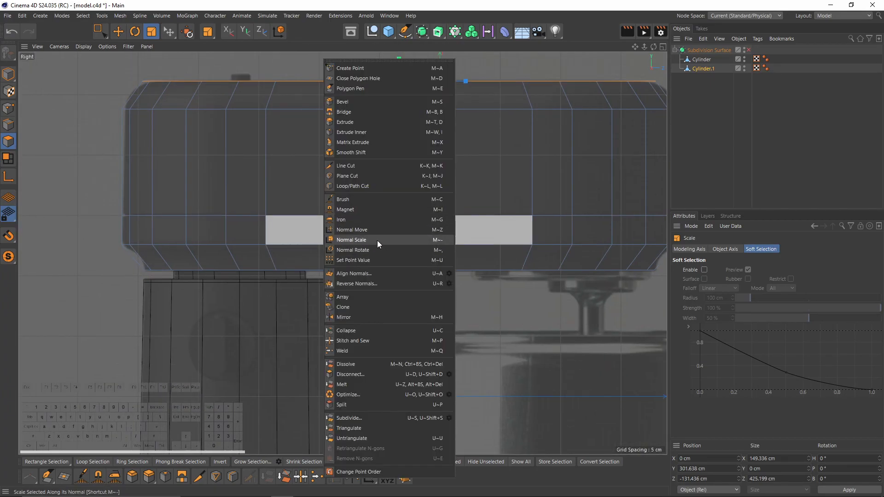
pyautogui.click(363, 186)
pyautogui.scroll(3, 168, 251)
pyautogui.scroll(3, 134, 260)
pyautogui.keyDown('alt'); pyautogui.moveTo(134, 261); pyautogui.dragTo(247, 255, button='middle'); pyautogui.keyUp('alt')
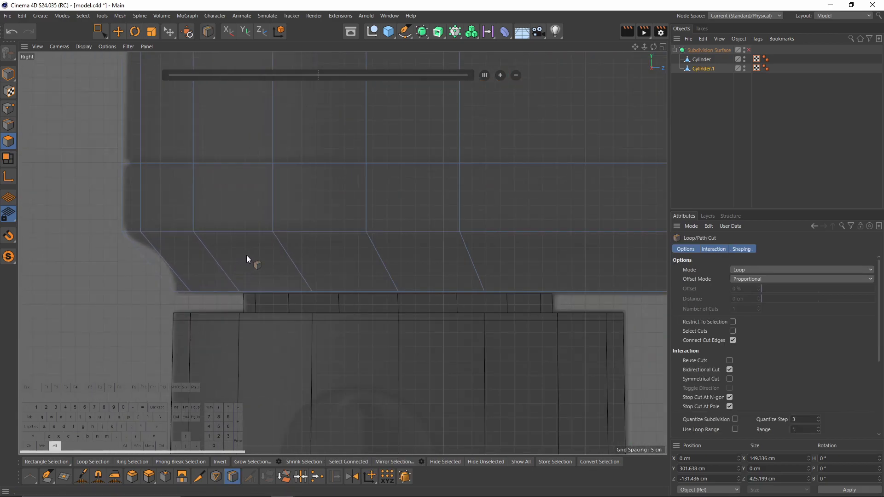
pyautogui.keyDown('shift'); pyautogui.click(293, 260); pyautogui.keyUp('shift')
pyautogui.keyDown('alt'); pyautogui.moveTo(291, 246); pyautogui.dragTo(254, 228, button='middle'); pyautogui.keyUp('alt')
# - Select the lower bevel's middle loop and scale it uniformly inward to about 168.6 by 430.4 cm
pyautogui.click(8, 125)
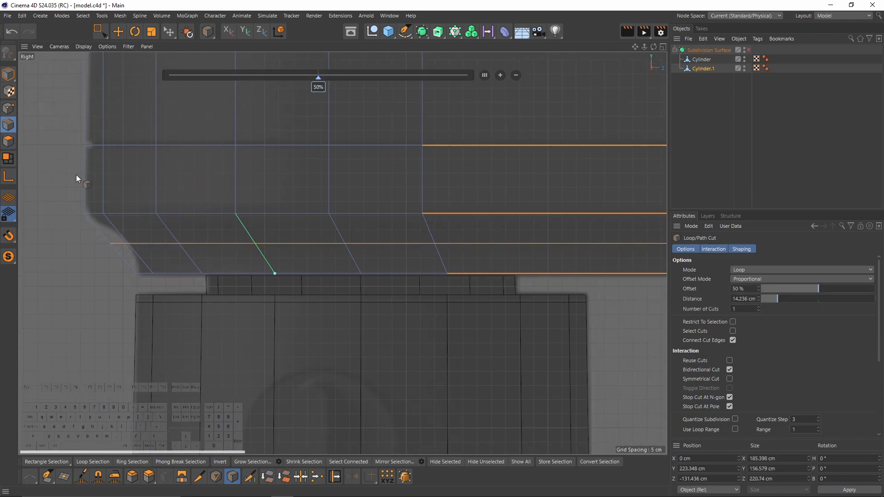
pyautogui.press('e')
pyautogui.click(228, 270)
pyautogui.doubleClick(219, 248)
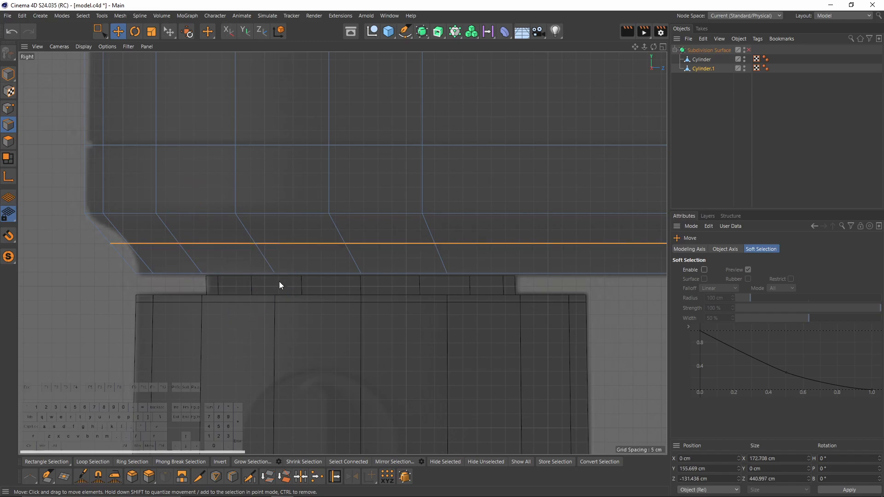
pyautogui.scroll(-3, 283, 277)
pyautogui.keyDown('alt'); pyautogui.moveTo(289, 242); pyautogui.dragTo(289, 241, button='middle'); pyautogui.keyUp('alt')
pyautogui.click(153, 32)
pyautogui.moveTo(548, 306); pyautogui.dragTo(532, 300)
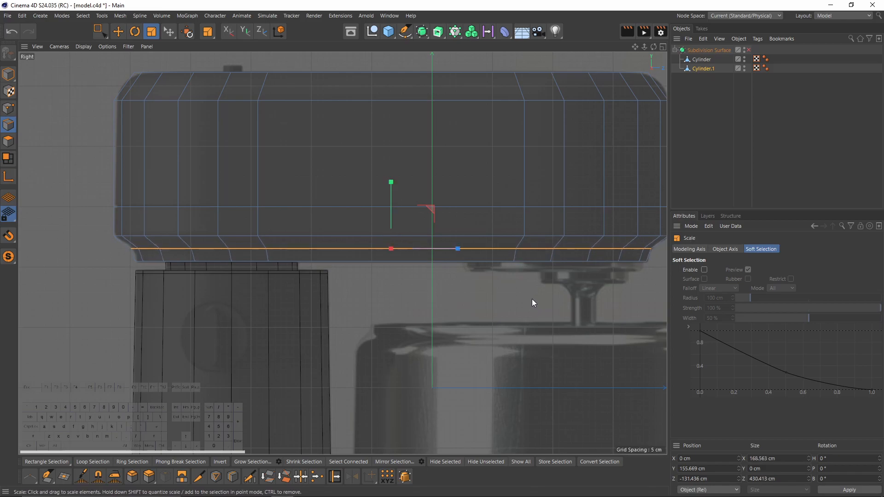
pyautogui.middleClick(532, 300)
pyautogui.middleClick(270, 206)
pyautogui.keyDown('alt'); pyautogui.moveTo(269, 206); pyautogui.dragTo(424, 212); pyautogui.keyUp('alt')
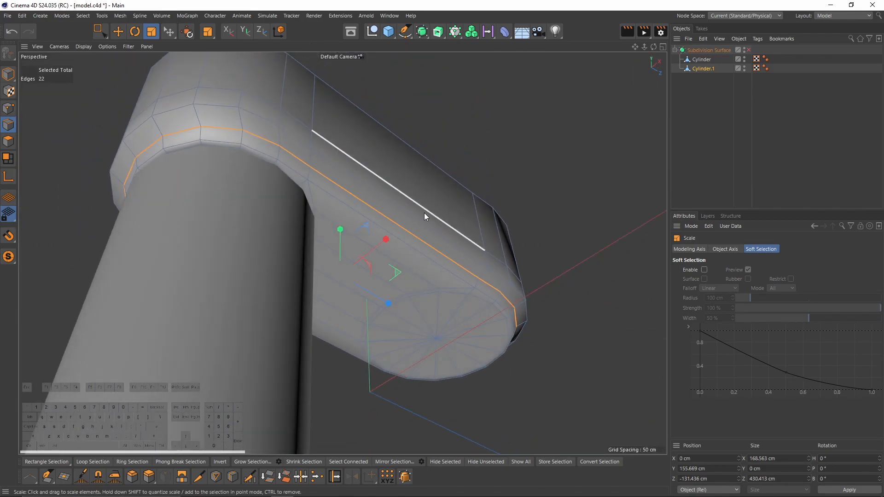
# - Narrow the lower bevel's middle loop along X to about 160.5 cm in the front view
pyautogui.middleClick(404, 308)
pyautogui.middleClick(525, 370)
pyautogui.scroll(5, 401, 251)
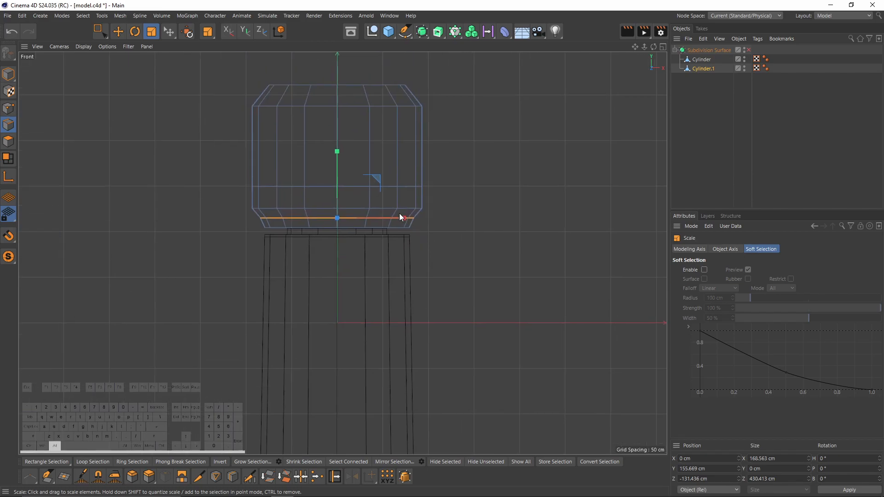
pyautogui.moveTo(340, 255); pyautogui.dragTo(338, 255)
# - Examine the head's lower bevel and overall shape in perspective and in the orthographic views
pyautogui.middleClick(338, 256)
pyautogui.middleClick(183, 223)
pyautogui.keyDown('alt'); pyautogui.moveTo(312, 197); pyautogui.dragTo(241, 284); pyautogui.keyUp('alt')
pyautogui.middleClick(241, 284)
pyautogui.middleClick(182, 334)
pyautogui.middleClick(184, 335)
pyautogui.middleClick(197, 170)
pyautogui.keyDown('alt'); pyautogui.moveTo(273, 191); pyautogui.dragTo(348, 246); pyautogui.keyUp('alt')
pyautogui.keyDown('alt'); pyautogui.moveTo(444, 164); pyautogui.dragTo(434, 198); pyautogui.keyUp('alt')
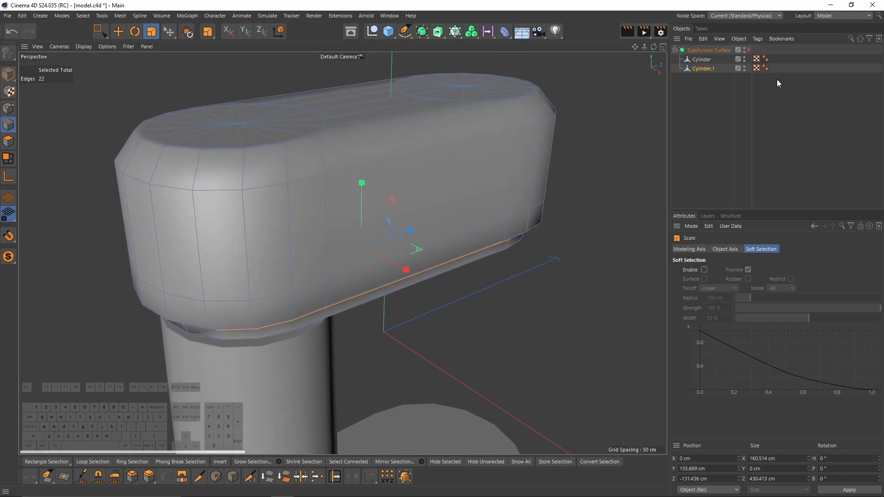
# - Enable the Subdivision Surface and check the smoothing on the head and column
pyautogui.click(749, 51)
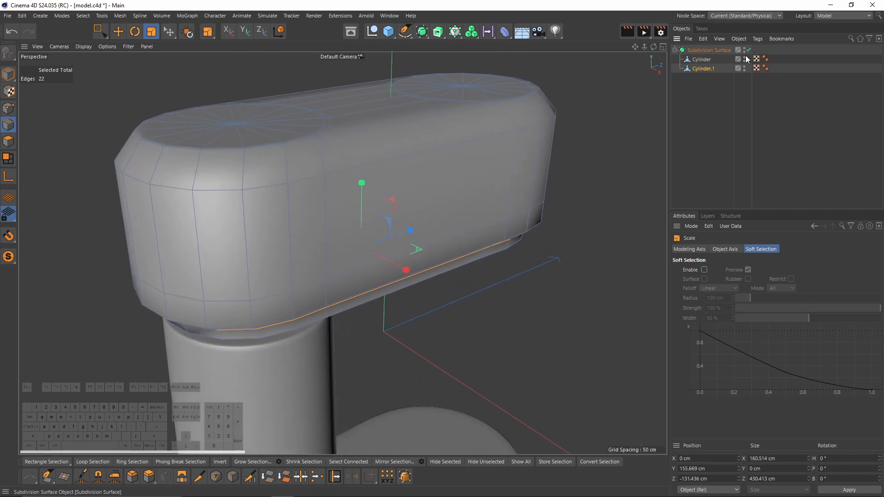
pyautogui.keyDown('alt'); pyautogui.moveTo(449, 207); pyautogui.dragTo(443, 155); pyautogui.keyUp('alt')
pyautogui.click(740, 132)
pyautogui.keyDown('alt'); pyautogui.moveTo(364, 186); pyautogui.dragTo(400, 180); pyautogui.keyUp('alt')
pyautogui.click(701, 60)
pyautogui.keyDown('alt'); pyautogui.moveTo(525, 159); pyautogui.dragTo(414, 216); pyautogui.keyUp('alt')
pyautogui.click(710, 50)
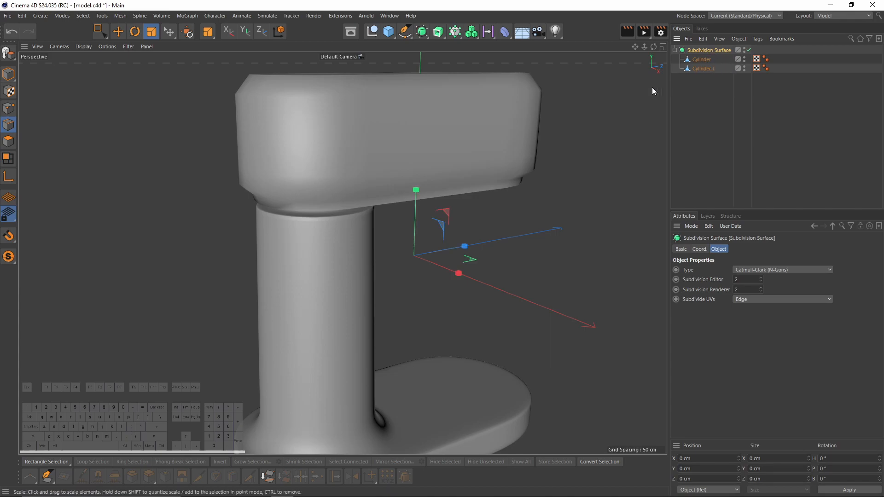
# - Add a null inside the Subdivision Surface and make both cylinders its children so both are smoothed
pyautogui.click(704, 87)
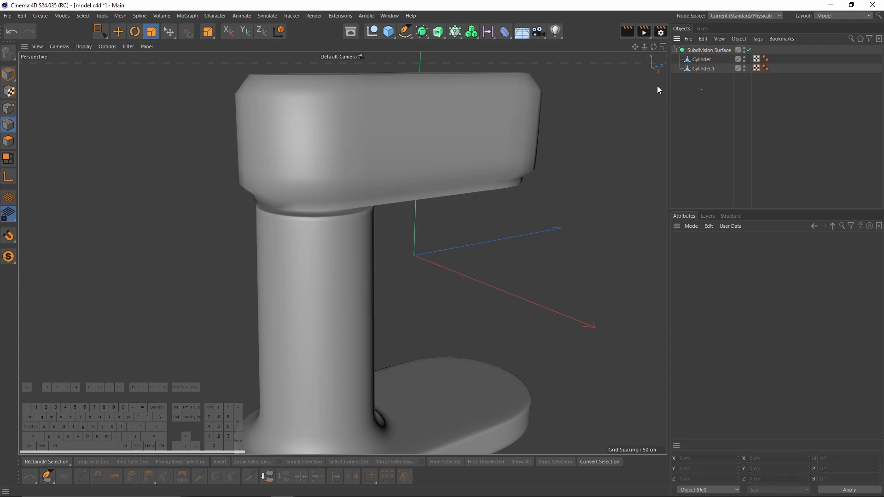
pyautogui.click(373, 30)
pyautogui.moveTo(699, 63)
pyautogui.mouseDown()
pyautogui.moveTo(716, 75)
pyautogui.moveTo(699, 60)
pyautogui.mouseUp()
pyautogui.click(712, 131)
pyautogui.keyDown('alt'); pyautogui.moveTo(522, 143); pyautogui.dragTo(498, 176, button='middle'); pyautogui.keyUp('alt')
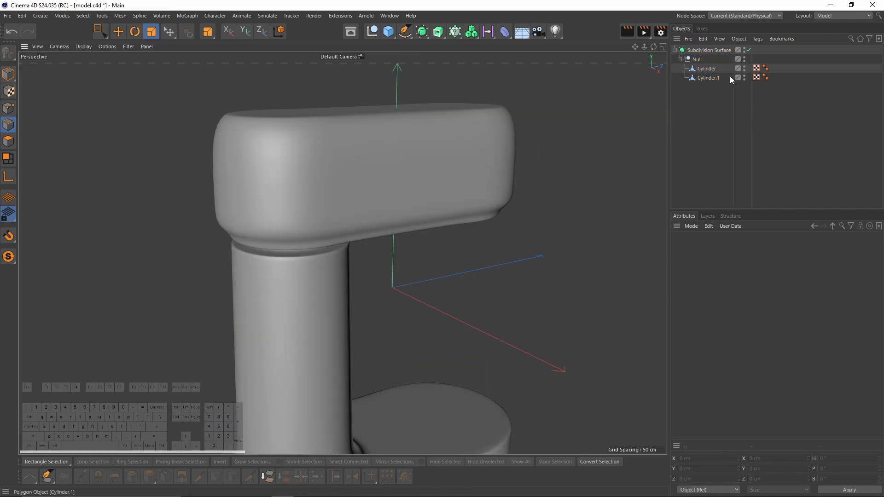
pyautogui.keyDown('alt'); pyautogui.moveTo(657, 78); pyautogui.dragTo(598, 93); pyautogui.keyUp('alt')
# - Cut a supporting edge loop at about 93% on the head's side, just above the lower bevel
pyautogui.click(703, 68)
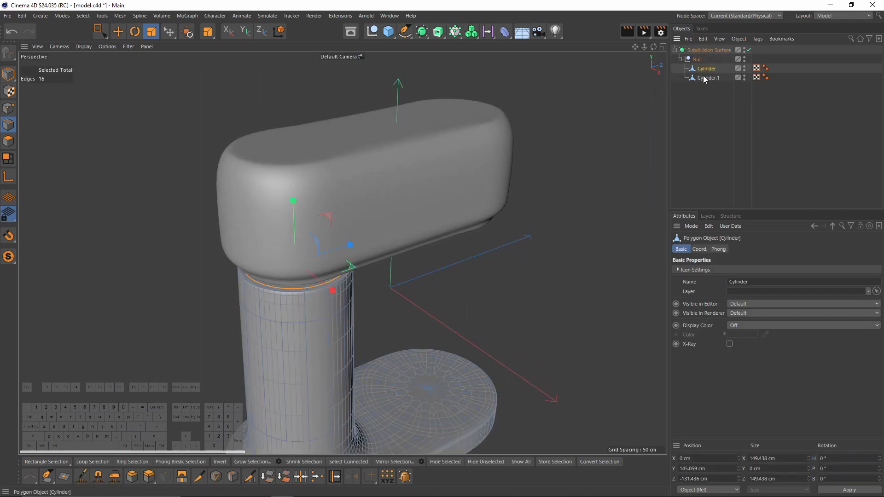
pyautogui.click(707, 77)
pyautogui.keyDown('alt'); pyautogui.moveTo(346, 195); pyautogui.dragTo(368, 196, button='middle'); pyautogui.keyUp('alt')
pyautogui.keyDown('alt'); pyautogui.scroll(5, 369, 197); pyautogui.keyUp('alt')
pyautogui.keyDown('alt'); pyautogui.moveTo(442, 238); pyautogui.dragTo(472, 204); pyautogui.keyUp('alt')
pyautogui.rightClick(601, 290)
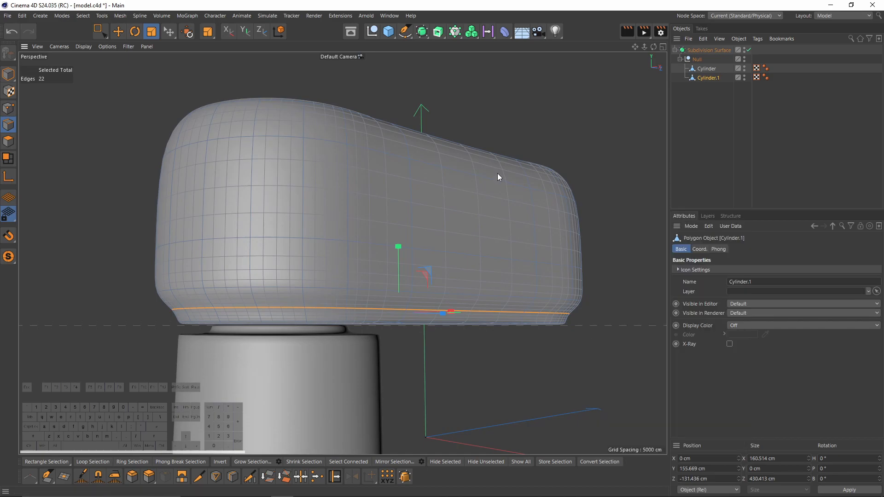
pyautogui.rightClick(477, 190)
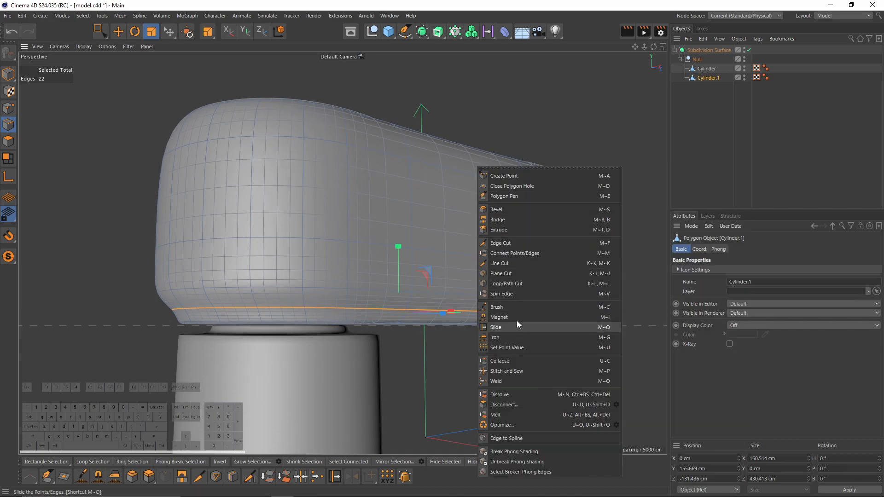
pyautogui.click(520, 283)
pyautogui.scroll(5, 261, 287)
pyautogui.scroll(5, 261, 289)
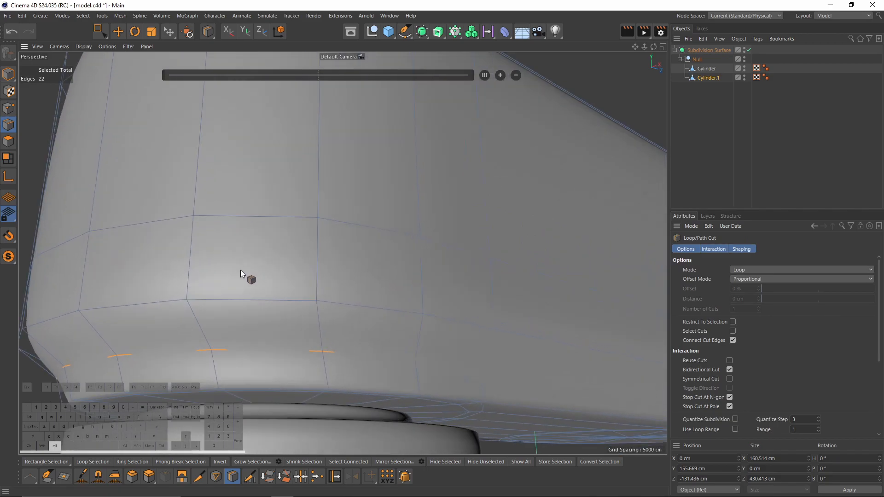
pyautogui.click(271, 264)
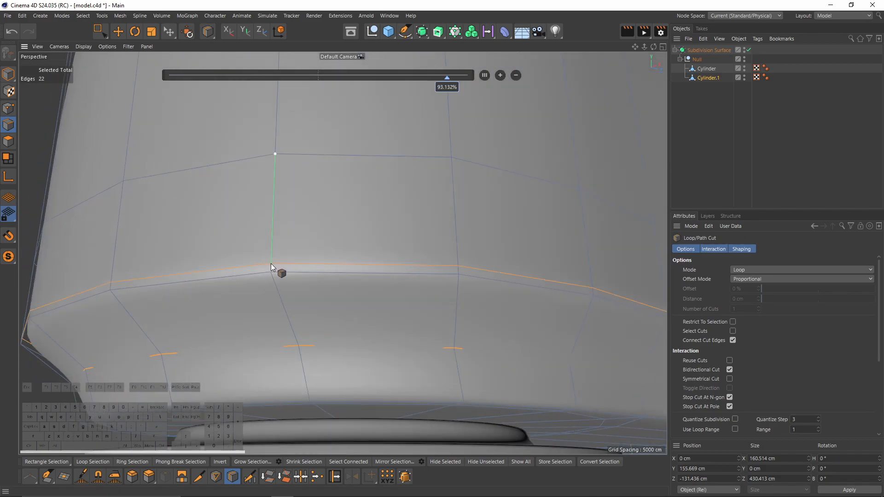
# - Cut supporting edge loops at about 12.5% near the lower bevel's bottom edge and just below the head's upper bevel
pyautogui.scroll(4, 322, 289)
pyautogui.keyDown('alt'); pyautogui.moveTo(391, 249); pyautogui.dragTo(338, 217); pyautogui.keyUp('alt')
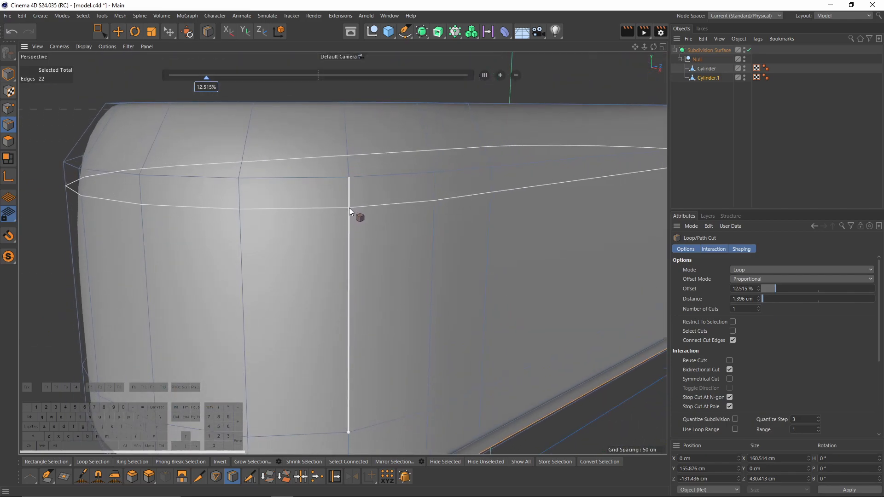
pyautogui.click(349, 208)
pyautogui.scroll(-3, 374, 234)
pyautogui.click(819, 135)
pyautogui.scroll(-3, 452, 204)
pyautogui.keyDown('alt'); pyautogui.moveTo(452, 204); pyautogui.dragTo(400, 223, button='middle'); pyautogui.keyUp('alt')
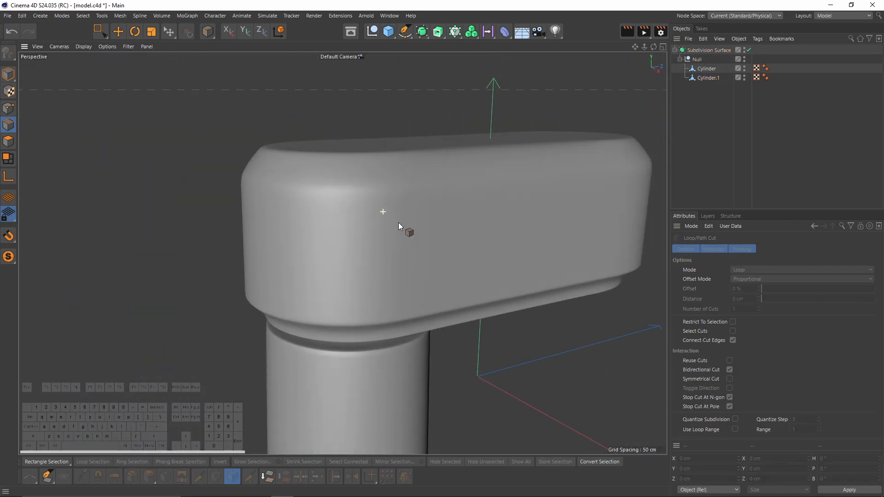
pyautogui.scroll(3, 397, 222)
pyautogui.click(397, 222)
pyautogui.scroll(-3, 294, 284)
pyautogui.keyDown('alt'); pyautogui.moveTo(294, 284); pyautogui.dragTo(287, 238); pyautogui.keyUp('alt')
pyautogui.scroll(3, 298, 211)
pyautogui.click(295, 208)
pyautogui.scroll(-3, 547, 192)
pyautogui.keyDown('alt'); pyautogui.moveTo(385, 211); pyautogui.dragTo(464, 223); pyautogui.keyUp('alt')
pyautogui.click(464, 222)
pyautogui.scroll(2, 405, 247)
pyautogui.hotkey('ctrl', 'z')
pyautogui.hotkey('ctrl', 'z')
pyautogui.hotkey('ctrl', 'z')
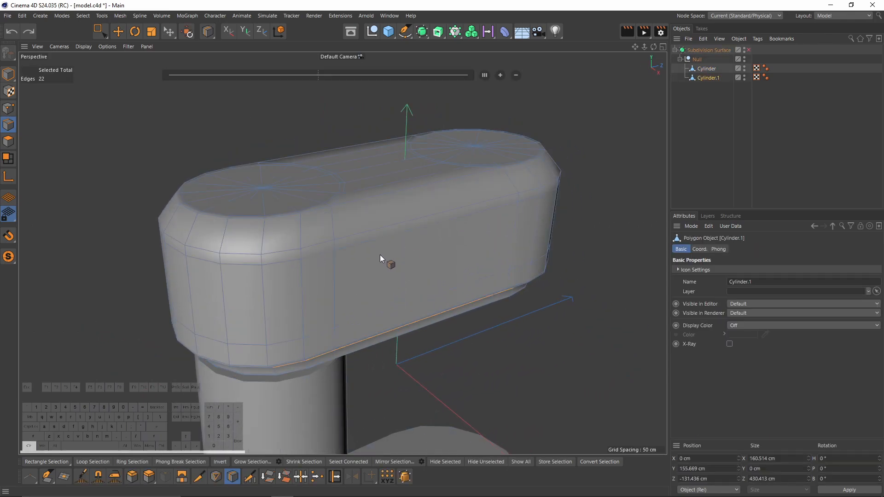
# - Cut an edge loop midway around the head's upper bevel in the side view
pyautogui.middleClick(380, 255)
pyautogui.middleClick(255, 308)
pyautogui.scroll(4, 178, 223)
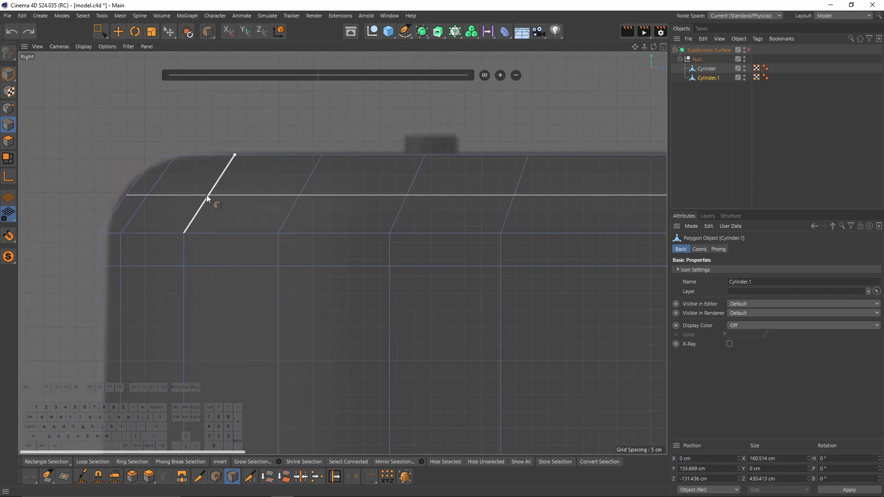
pyautogui.moveTo(221, 187)
pyautogui.keyDown('alt'); pyautogui.mouseDown(button='right')
pyautogui.moveTo(200, 197)
pyautogui.moveTo(217, 181)
pyautogui.mouseUp(button='right'); pyautogui.keyUp('alt')
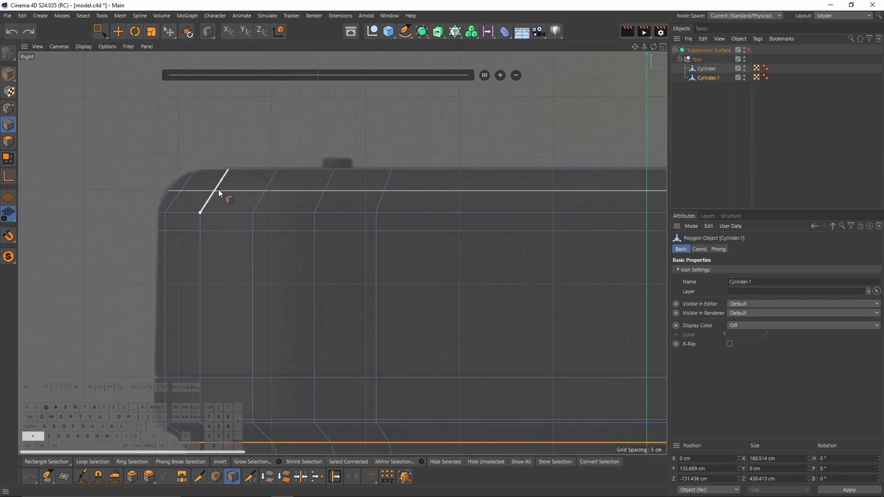
pyautogui.click(218, 189)
pyautogui.press('e')
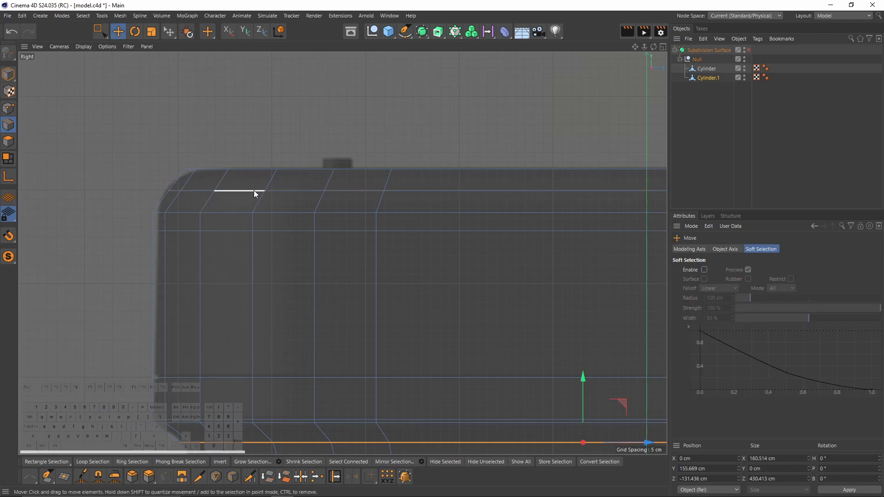
# - Select the upper bevel's middle loop and scale it uniformly outward to about 171.2 by 450.6 cm
pyautogui.keyDown('alt'); pyautogui.moveTo(253, 191); pyautogui.dragTo(304, 235, button='middle'); pyautogui.keyUp('alt')
pyautogui.press('t')
pyautogui.keyDown('alt'); pyautogui.moveTo(514, 253); pyautogui.dragTo(450, 278, button='middle'); pyautogui.keyUp('alt')
pyautogui.moveTo(449, 275); pyautogui.dragTo(461, 275)
pyautogui.scroll(-5, 449, 264)
pyautogui.middleClick(440, 263)
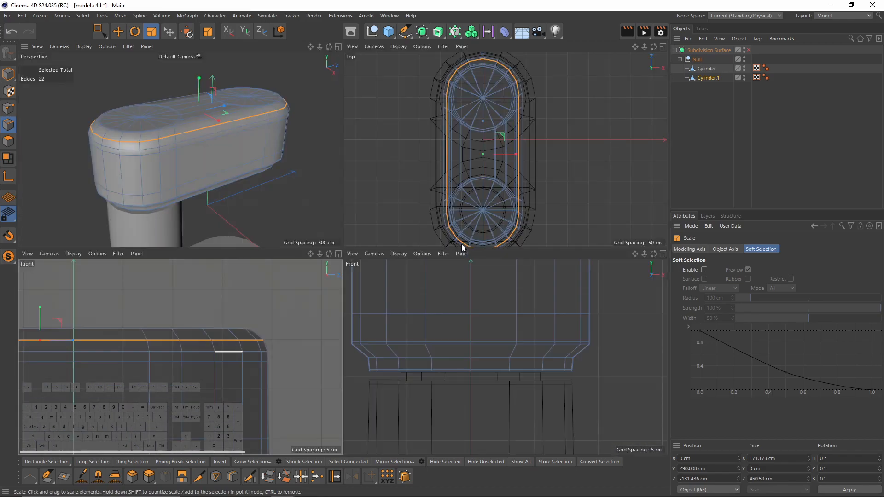
pyautogui.middleClick(237, 165)
pyautogui.keyDown('alt'); pyautogui.moveTo(401, 195); pyautogui.dragTo(317, 201); pyautogui.keyUp('alt')
# - Widen the upper bevel's middle loop along X to about 175.8 cm in the front view
pyautogui.press('F4')
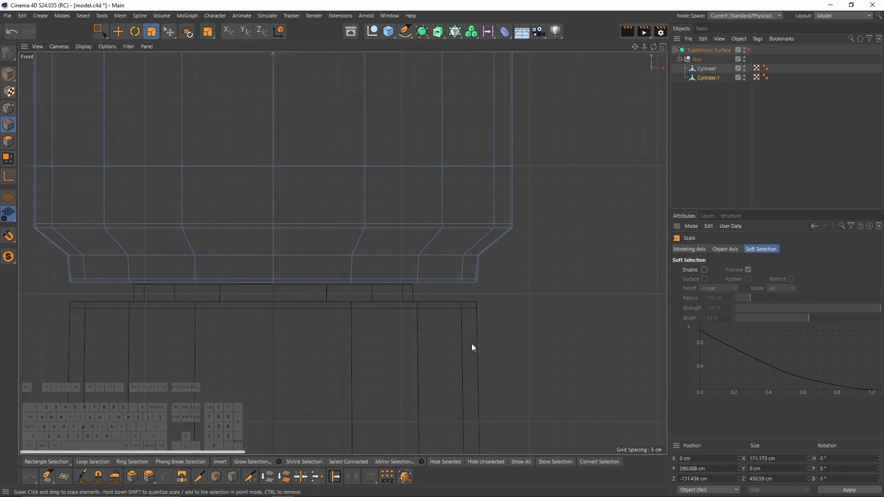
pyautogui.scroll(5, 409, 232)
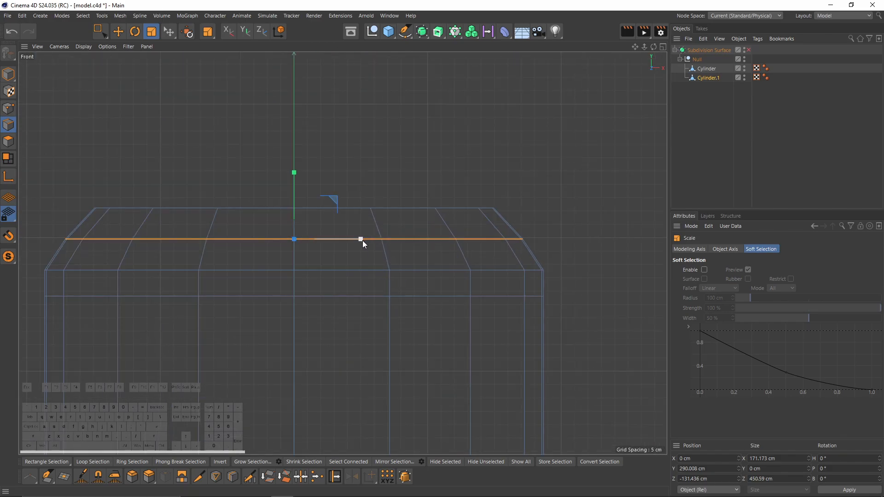
pyautogui.moveTo(362, 239); pyautogui.dragTo(364, 239)
pyautogui.middleClick(364, 239)
pyautogui.middleClick(187, 146)
pyautogui.keyDown('alt'); pyautogui.moveTo(278, 236); pyautogui.dragTo(350, 221); pyautogui.keyUp('alt')
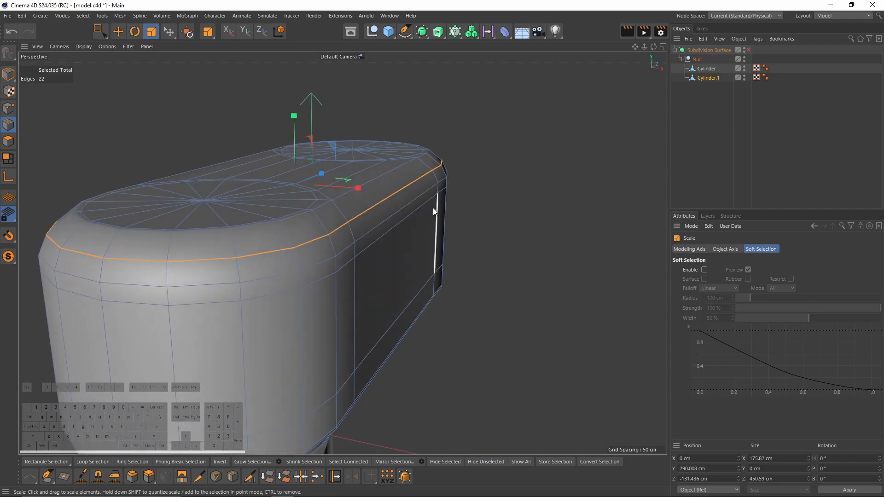
# - Cut a supporting edge loop close to the head's top rim and enable the Subdivision Surface
pyautogui.rightClick(433, 208)
pyautogui.click(473, 285)
pyautogui.scroll(2, 322, 204)
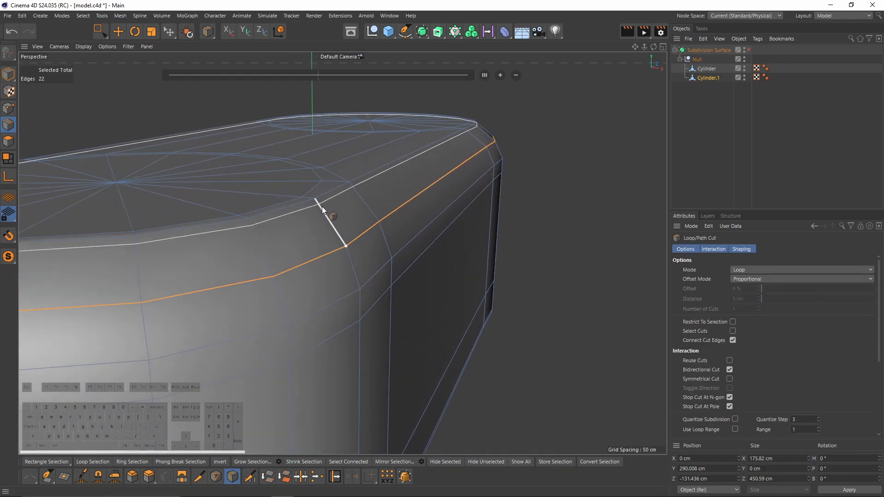
pyautogui.click(321, 205)
pyautogui.press('q')
pyautogui.keyDown('alt'); pyautogui.moveTo(357, 243); pyautogui.dragTo(265, 219); pyautogui.keyUp('alt')
pyautogui.keyDown('alt'); pyautogui.moveTo(328, 302); pyautogui.dragTo(226, 279, button='middle'); pyautogui.keyUp('alt')
# - Compare the smoothed head's profile with the reference photo and examine the whole mixer body in perspective
pyautogui.keyDown('alt'); pyautogui.moveTo(241, 264); pyautogui.dragTo(229, 266); pyautogui.keyUp('alt')
pyautogui.middleClick(229, 266)
pyautogui.middleClick(116, 346)
pyautogui.keyDown('alt'); pyautogui.moveTo(381, 245); pyautogui.dragTo(342, 253, button='middle'); pyautogui.keyUp('alt')
pyautogui.keyDown('alt'); pyautogui.moveTo(341, 253); pyautogui.dragTo(414, 251, button='right'); pyautogui.keyUp('alt')
pyautogui.keyDown('alt'); pyautogui.moveTo(488, 270); pyautogui.dragTo(462, 255, button='right'); pyautogui.keyUp('alt')
pyautogui.middleClick(267, 244)
pyautogui.middleClick(267, 244)
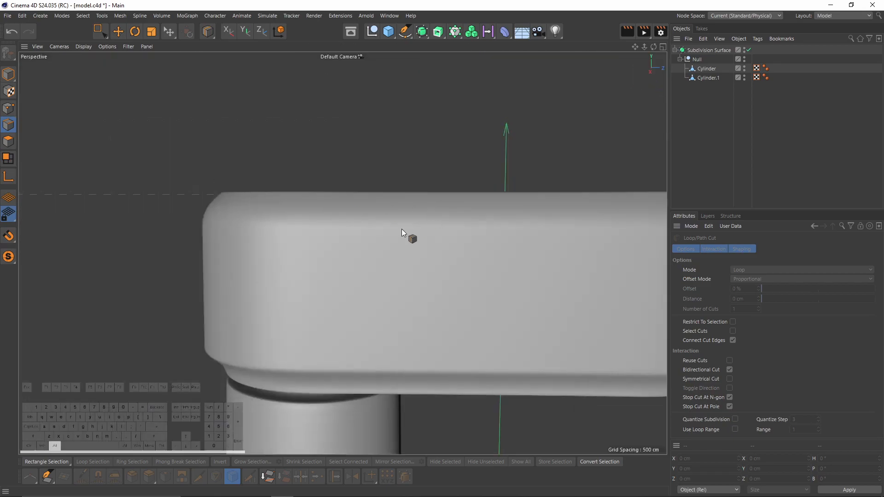
pyautogui.keyDown('alt'); pyautogui.moveTo(412, 220); pyautogui.dragTo(346, 277); pyautogui.keyUp('alt')
pyautogui.keyDown('alt'); pyautogui.moveTo(440, 234); pyautogui.dragTo(387, 241, button='middle'); pyautogui.keyUp('alt')
pyautogui.keyDown('alt'); pyautogui.moveTo(387, 241); pyautogui.dragTo(391, 216); pyautogui.keyUp('alt')
pyautogui.keyDown('alt'); pyautogui.moveTo(397, 226); pyautogui.dragTo(358, 275, button='right'); pyautogui.keyUp('alt')
pyautogui.keyDown('alt'); pyautogui.moveTo(357, 275); pyautogui.dragTo(324, 258); pyautogui.keyUp('alt')
pyautogui.keyDown('alt'); pyautogui.moveTo(323, 258); pyautogui.dragTo(292, 259, button='right'); pyautogui.keyUp('alt')
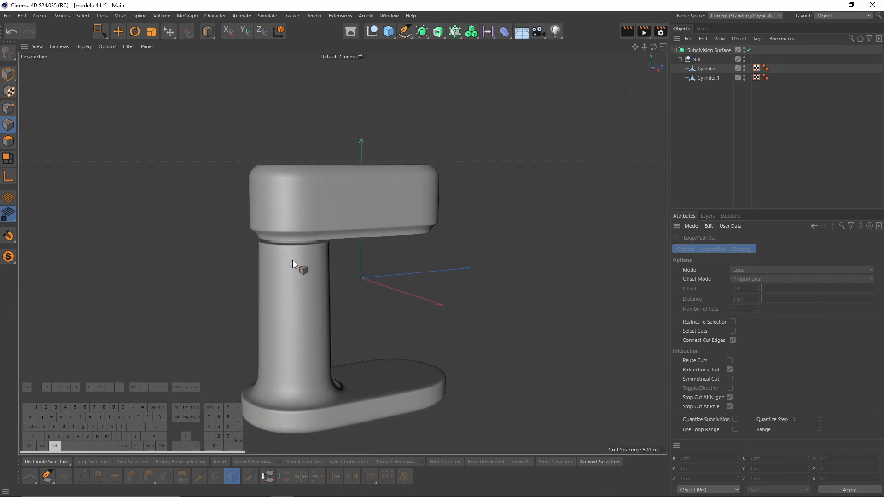
pyautogui.keyDown('alt'); pyautogui.moveTo(292, 260); pyautogui.dragTo(272, 252, button='middle'); pyautogui.keyUp('alt')
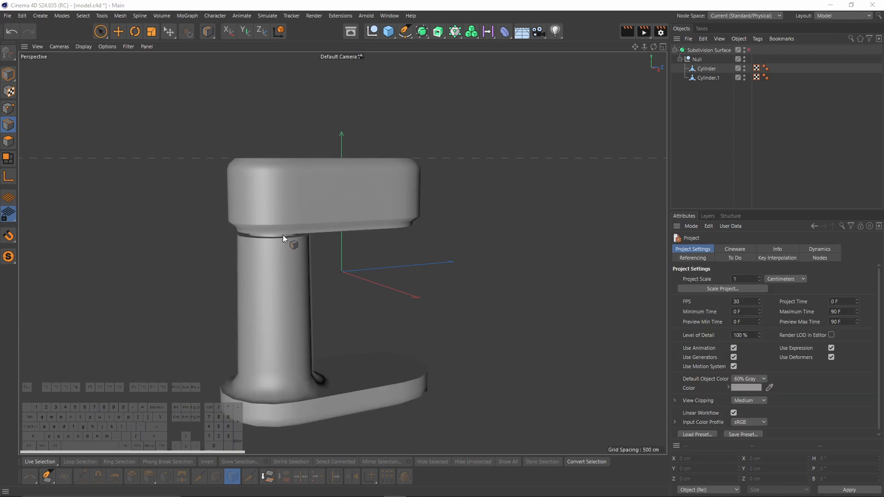
# - Check the attachment beneath the head in the reference photo and select the circular cap polygons under the head's free end
pyautogui.keyDown('alt'); pyautogui.moveTo(282, 235); pyautogui.dragTo(393, 228); pyautogui.keyUp('alt')
pyautogui.middleClick(392, 228)
pyautogui.middleClick(184, 297)
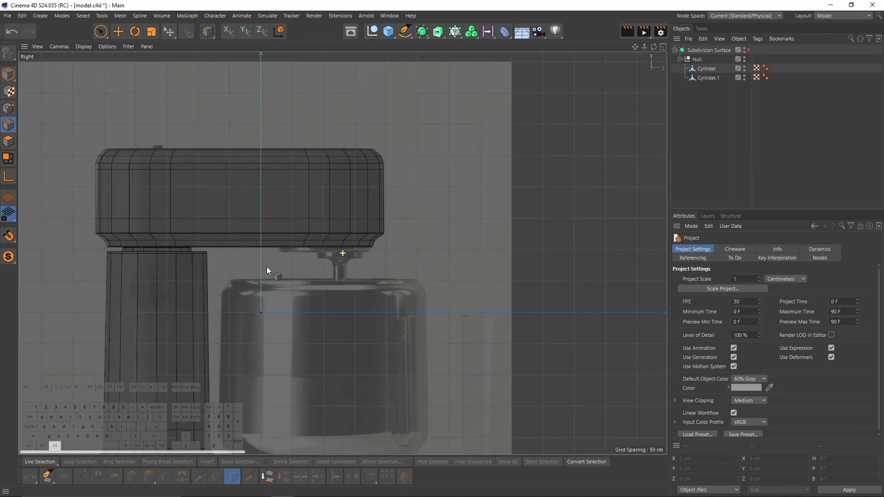
pyautogui.scroll(3, 394, 260)
pyautogui.press('e')
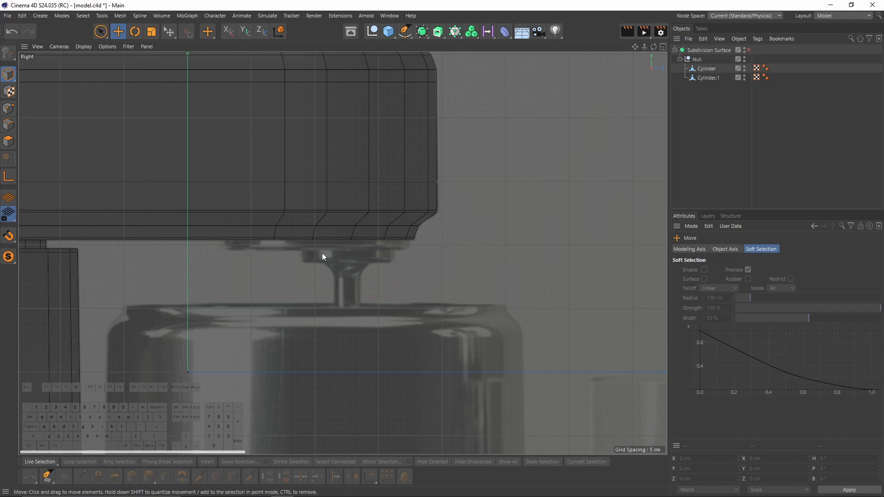
pyautogui.press('F1')
pyautogui.keyDown('alt'); pyautogui.moveTo(198, 139); pyautogui.dragTo(385, 206); pyautogui.keyUp('alt')
pyautogui.click(416, 201)
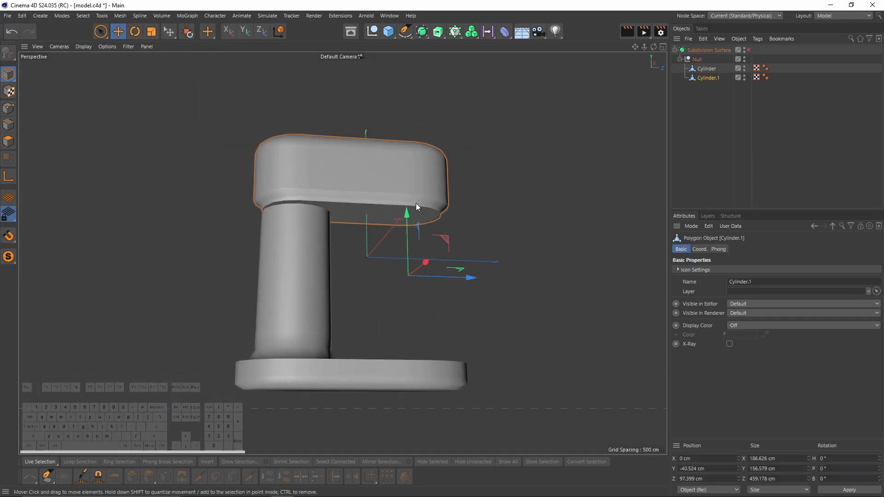
pyautogui.click(8, 142)
pyautogui.scroll(5, 414, 217)
pyautogui.keyDown('alt'); pyautogui.moveTo(412, 216); pyautogui.dragTo(341, 252); pyautogui.keyUp('alt')
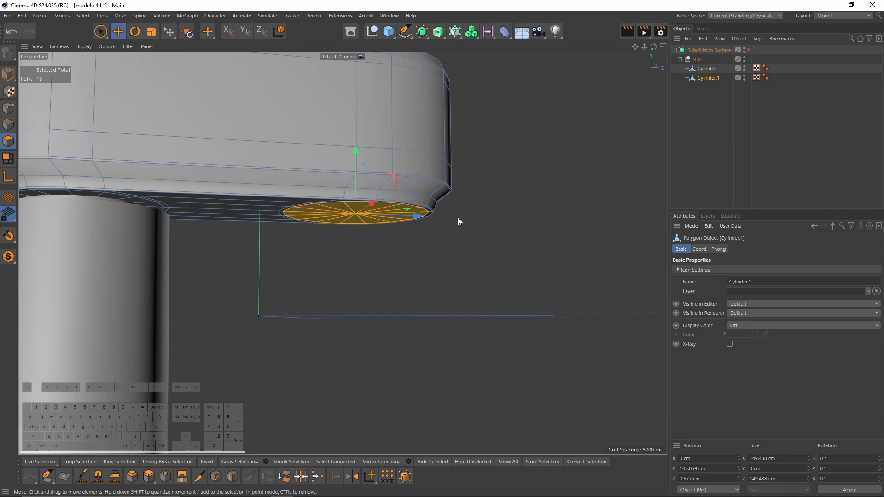
# - Split the selected circular cap polygons off the head into a separate object
pyautogui.keyDown('alt'); pyautogui.moveTo(474, 210); pyautogui.dragTo(384, 207, button='right'); pyautogui.keyUp('alt')
pyautogui.keyDown('alt'); pyautogui.moveTo(385, 207); pyautogui.dragTo(336, 163, button='middle'); pyautogui.keyUp('alt')
pyautogui.rightClick(441, 195)
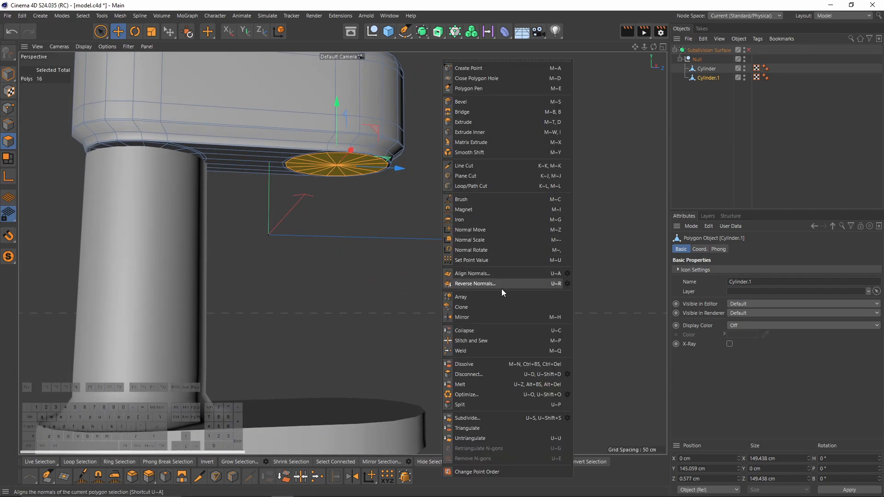
pyautogui.click(477, 402)
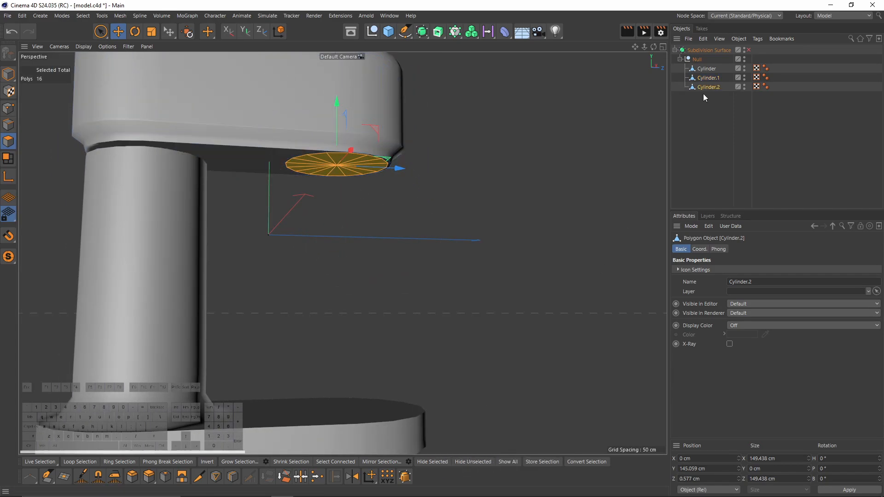
# - Extrude the split-off disc about 7.5 cm downward with Create Caps enabled, following the reference photo
pyautogui.middleClick(306, 263)
pyautogui.middleClick(237, 330)
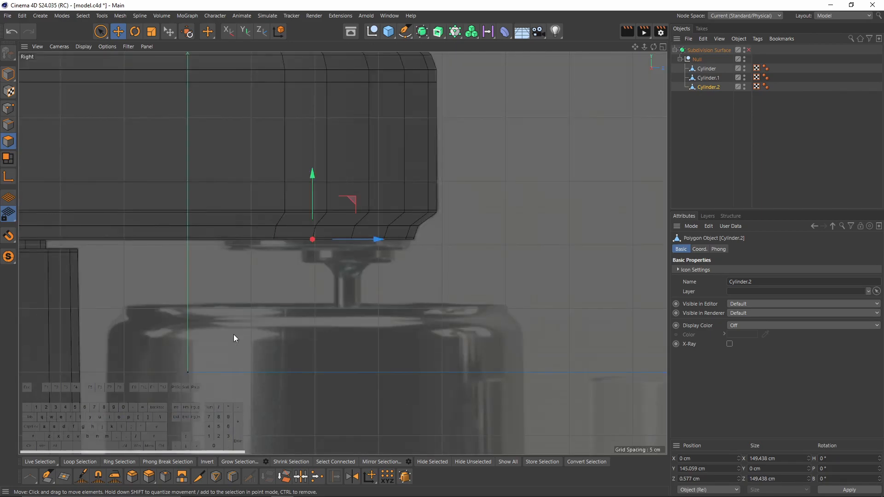
pyautogui.moveTo(312, 173); pyautogui.dragTo(312, 182)
pyautogui.hotkey('ctrl', 'z')
pyautogui.rightClick(397, 239)
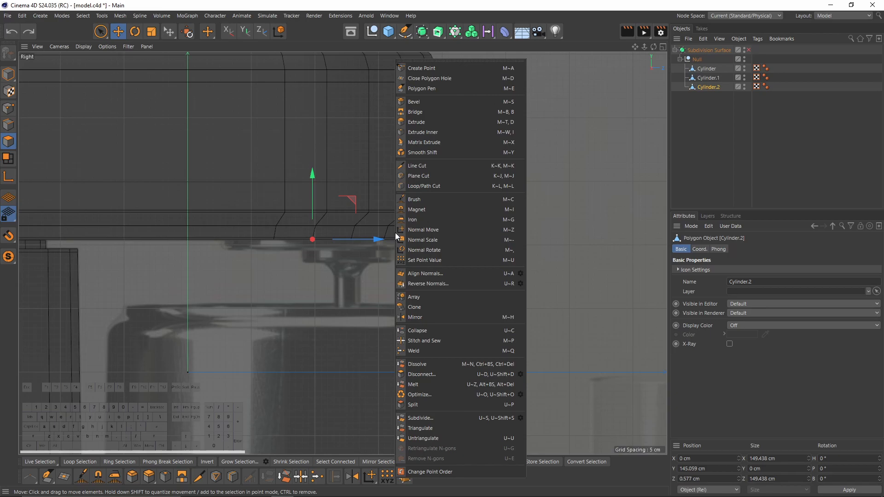
pyautogui.click(424, 121)
pyautogui.scroll(3, 377, 229)
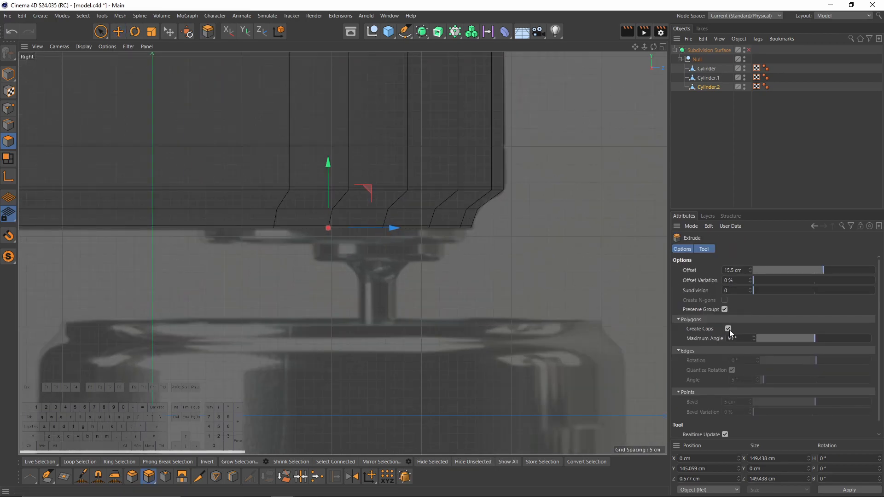
pyautogui.moveTo(493, 296); pyautogui.dragTo(527, 295)
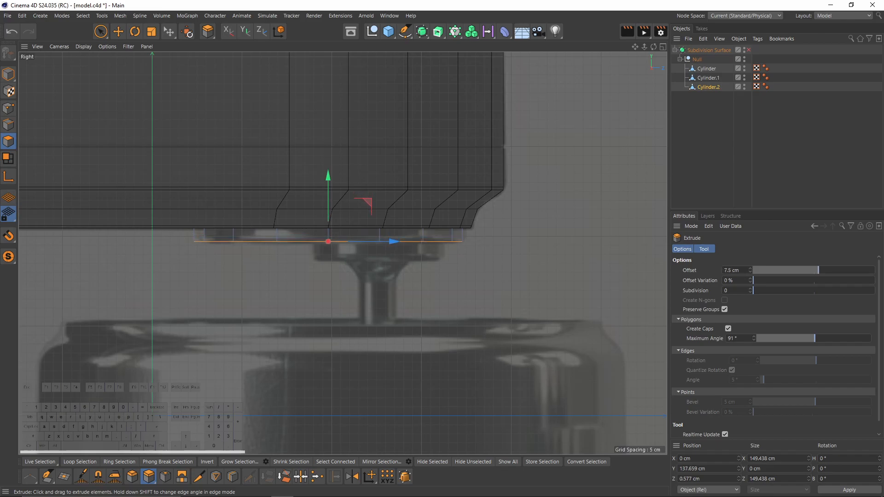
# - Inset the disc's bottom face with Extrude Inner by about 39.2 cm
pyautogui.middleClick(441, 287)
pyautogui.middleClick(340, 238)
pyautogui.moveTo(346, 242)
pyautogui.keyDown('alt'); pyautogui.mouseDown()
pyautogui.moveTo(339, 198)
pyautogui.moveTo(346, 244)
pyautogui.mouseUp(); pyautogui.keyUp('alt')
pyautogui.middleClick(361, 333)
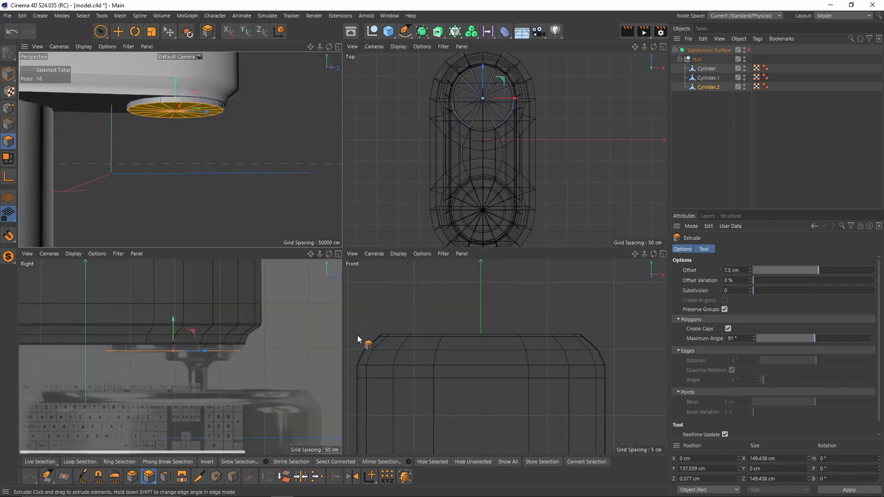
pyautogui.scroll(3, 254, 361)
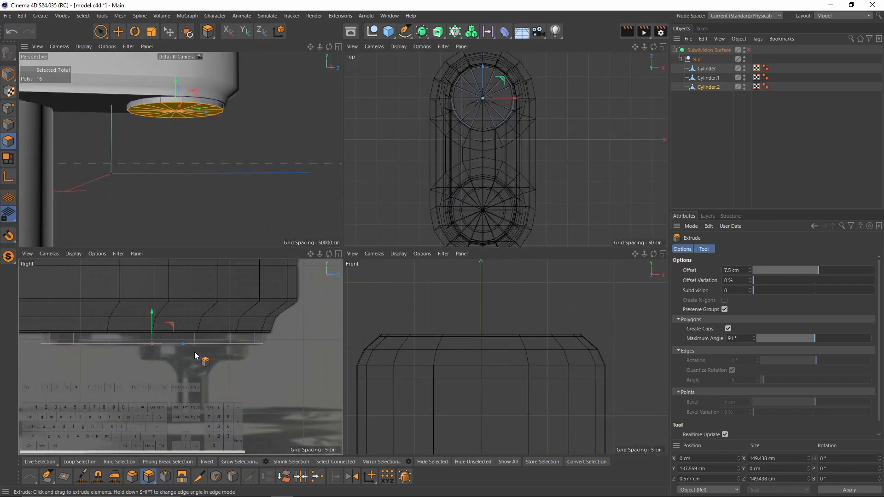
pyautogui.middleClick(235, 225)
pyautogui.keyDown('alt'); pyautogui.moveTo(470, 266); pyautogui.dragTo(480, 236); pyautogui.keyUp('alt')
pyautogui.rightClick(480, 236)
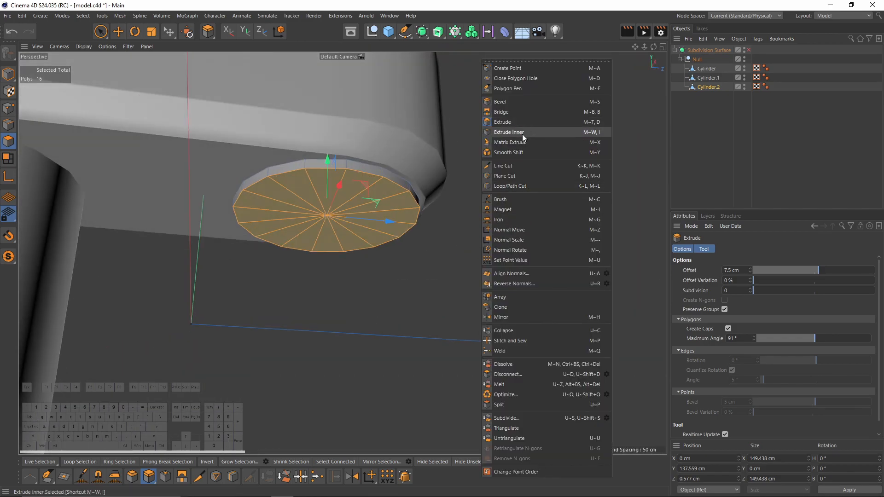
pyautogui.click(522, 137)
pyautogui.moveTo(521, 278); pyautogui.dragTo(433, 318)
pyautogui.middleClick(434, 318)
# - Shift the inset face along Z to about 30.2 cm and extrude it down to about Y 127 cm as a collar
pyautogui.middleClick(245, 343)
pyautogui.keyDown('alt'); pyautogui.moveTo(343, 264); pyautogui.dragTo(328, 218, button='middle'); pyautogui.keyUp('alt')
pyautogui.moveTo(270, 116); pyautogui.dragTo(389, 167)
pyautogui.hotkey('ctrl', 'z')
pyautogui.middleClick(265, 163)
pyautogui.middleClick(261, 162)
pyautogui.keyDown('alt'); pyautogui.moveTo(324, 210); pyautogui.dragTo(423, 228); pyautogui.keyUp('alt')
pyautogui.middleClick(424, 228)
pyautogui.middleClick(267, 327)
pyautogui.moveTo(357, 127); pyautogui.dragTo(357, 135)
pyautogui.hotkey('ctrl', 'z')
pyautogui.moveTo(390, 182); pyautogui.dragTo(396, 182)
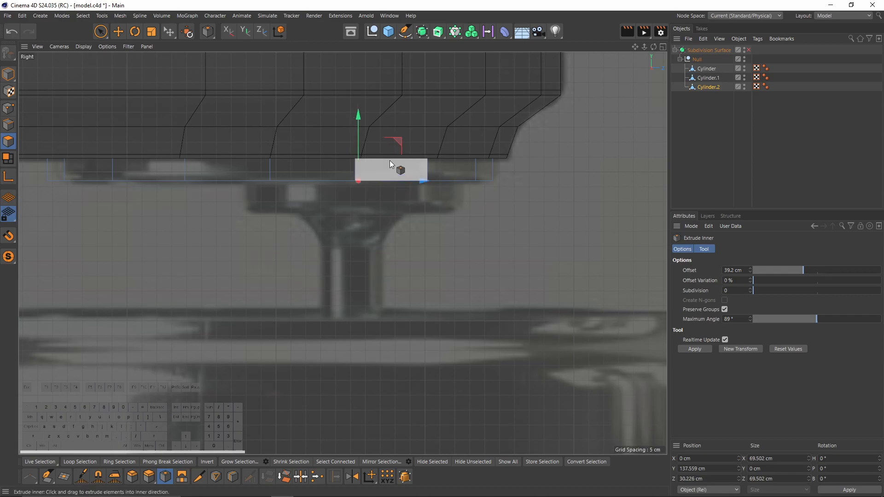
pyautogui.moveTo(357, 116); pyautogui.dragTo(355, 148)
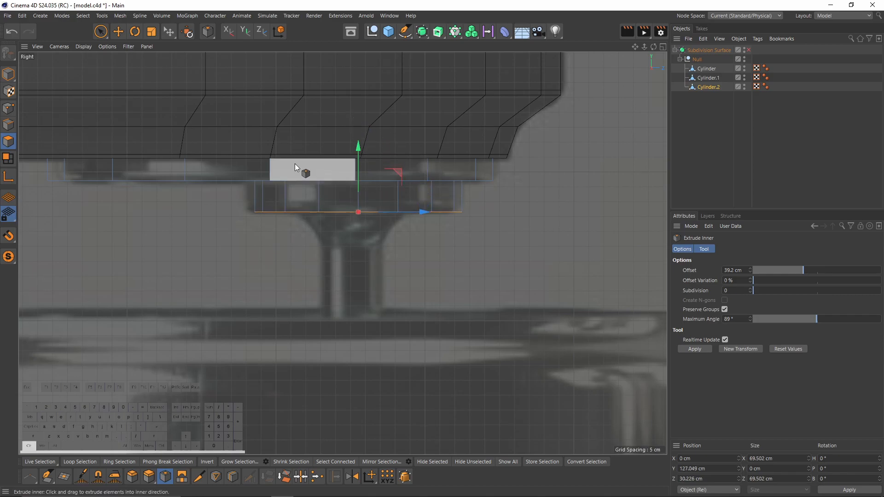
# - Inset the collar's bottom face with Extrude Inner to about 43.4 cm across
pyautogui.middleClick(294, 165)
pyautogui.middleClick(295, 191)
pyautogui.keyDown('alt'); pyautogui.moveTo(427, 291); pyautogui.dragTo(340, 251, button='middle'); pyautogui.keyUp('alt')
pyautogui.rightClick(438, 239)
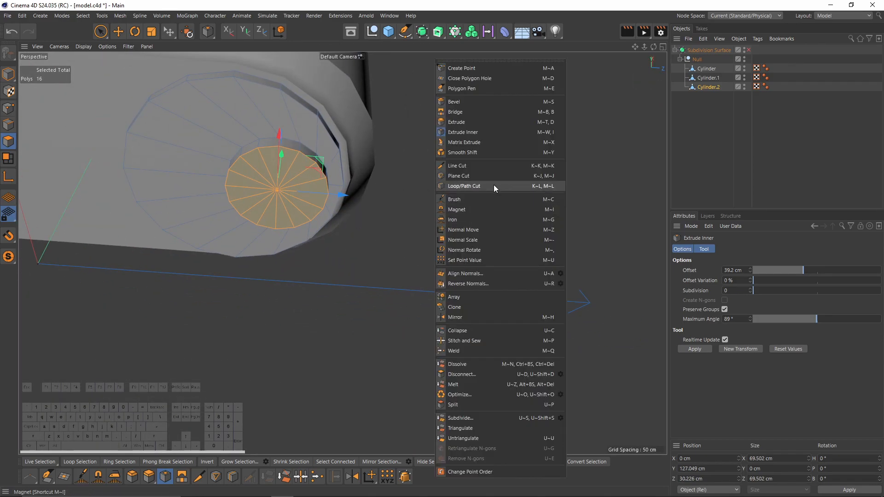
pyautogui.click(476, 132)
pyautogui.middleClick(332, 264)
pyautogui.middleClick(238, 336)
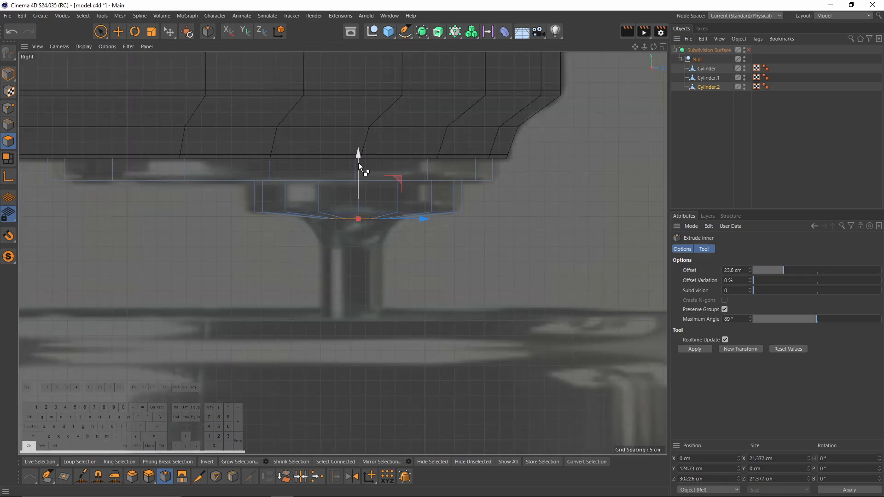
pyautogui.middleClick(233, 143)
pyautogui.moveTo(192, 157); pyautogui.dragTo(210, 157)
pyautogui.click(187, 302)
pyautogui.hotkey('ctrl', 'z')
pyautogui.scroll(3, 195, 313)
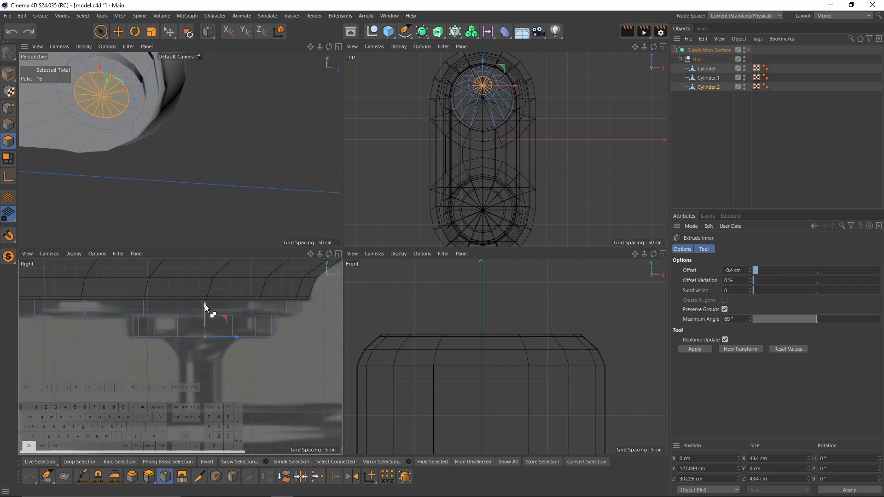
# - Extrude the inset face down to about Y 117.7 cm and scale it to about 25 cm across to form the taper
pyautogui.moveTo(205, 304); pyautogui.dragTo(209, 324)
pyautogui.press('t')
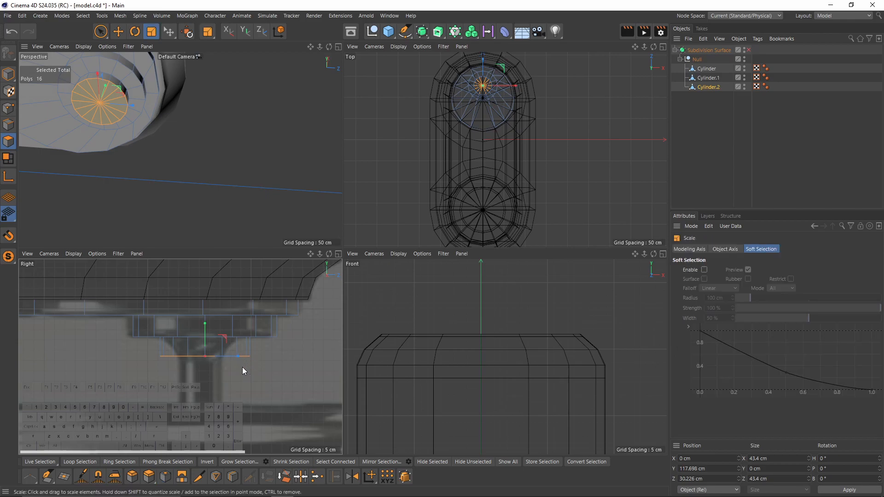
pyautogui.moveTo(277, 373); pyautogui.dragTo(176, 388)
pyautogui.moveTo(98, 390); pyautogui.dragTo(98, 390)
# - Extrude the taper's end face into a long shaft reaching down into the bowl, to about Y -139.8 cm
pyautogui.press('e')
pyautogui.scroll(-2, 261, 318)
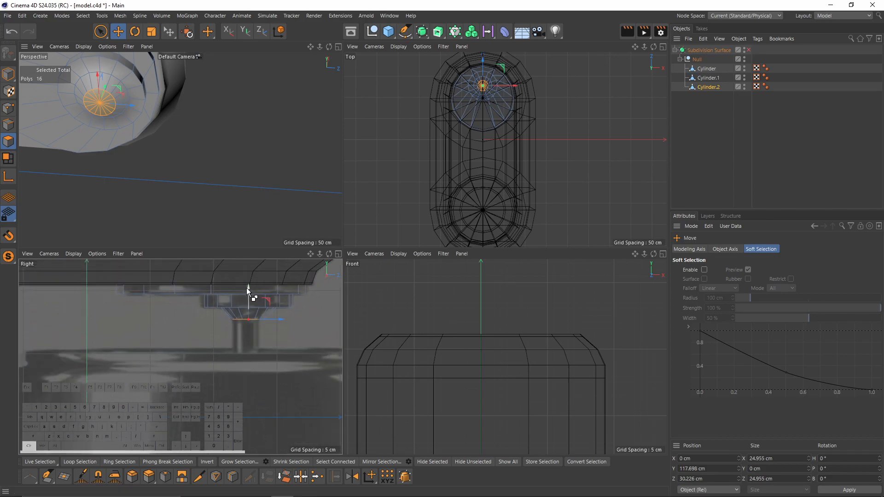
pyautogui.moveTo(249, 286); pyautogui.dragTo(242, 396)
pyautogui.scroll(-4, 216, 384)
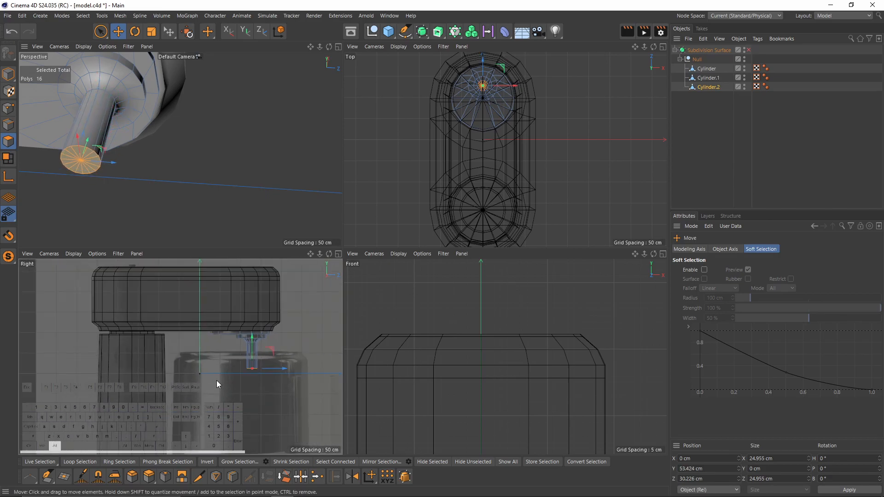
pyautogui.moveTo(256, 280); pyautogui.dragTo(258, 345)
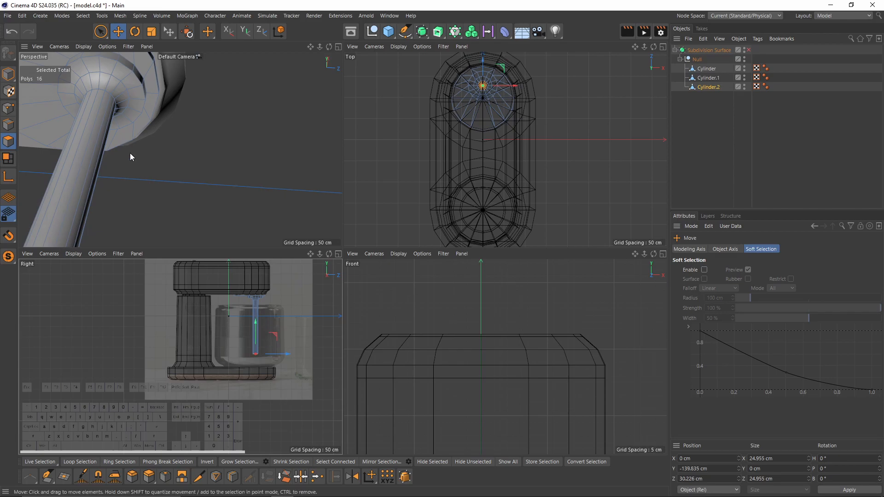
# - Enable the Subdivision Surface and cut a supporting edge loop near the top of the shaft, at about 6.5 %
pyautogui.middleClick(151, 173)
pyautogui.scroll(-3, 254, 230)
pyautogui.keyDown('alt'); pyautogui.moveTo(239, 259); pyautogui.dragTo(454, 221); pyautogui.keyUp('alt')
pyautogui.rightClick(469, 223)
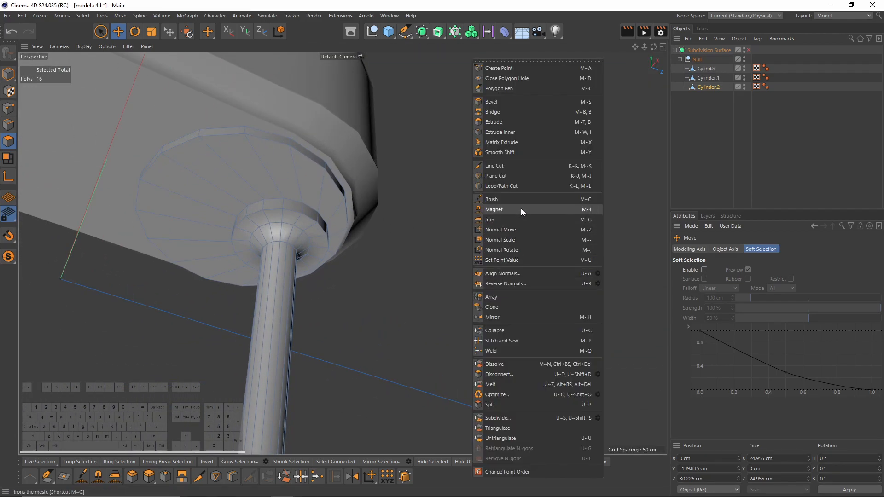
pyautogui.click(506, 186)
pyautogui.scroll(6, 266, 244)
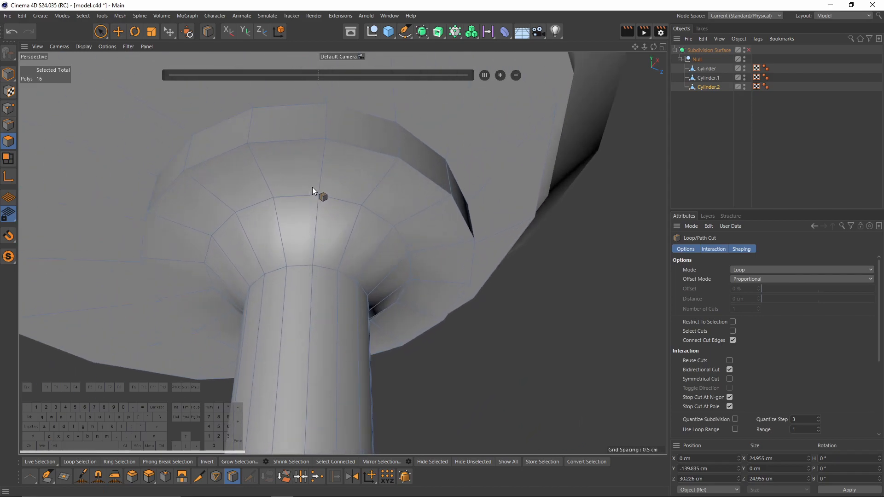
pyautogui.middleClick(313, 189)
pyautogui.scroll(3, 275, 297)
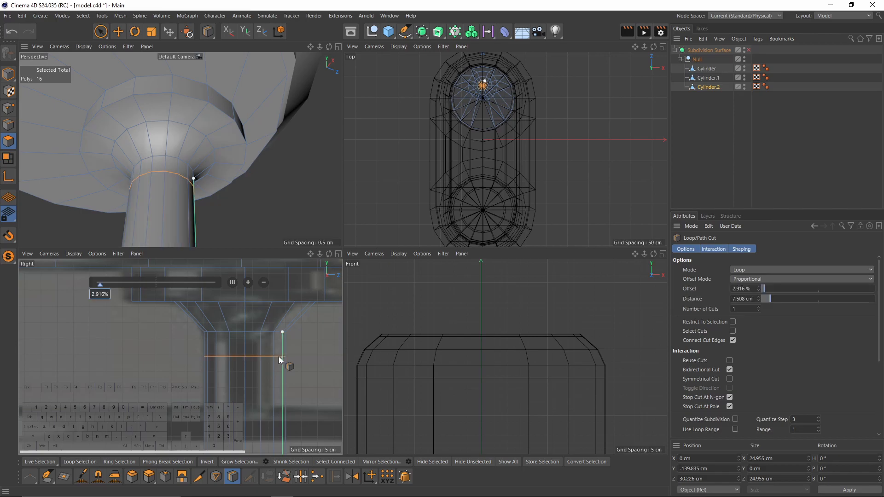
pyautogui.middleClick(228, 180)
pyautogui.scroll(-2, 300, 261)
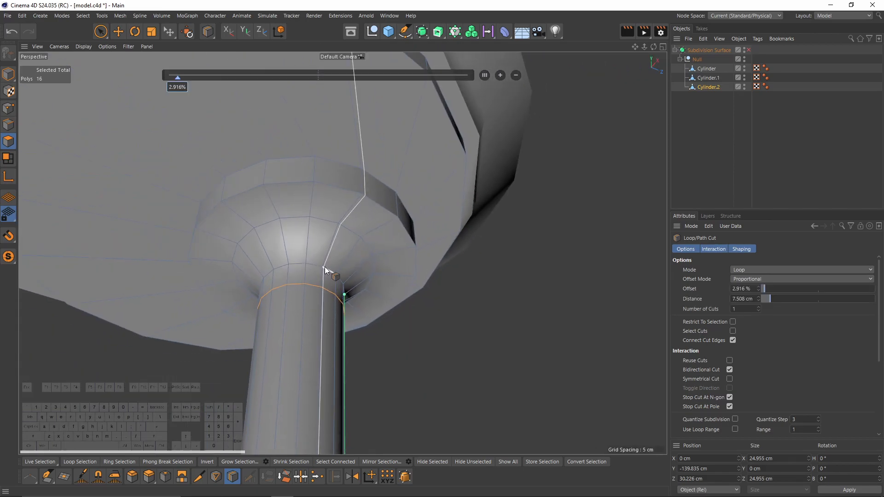
pyautogui.hotkey('ctrl', 'z')
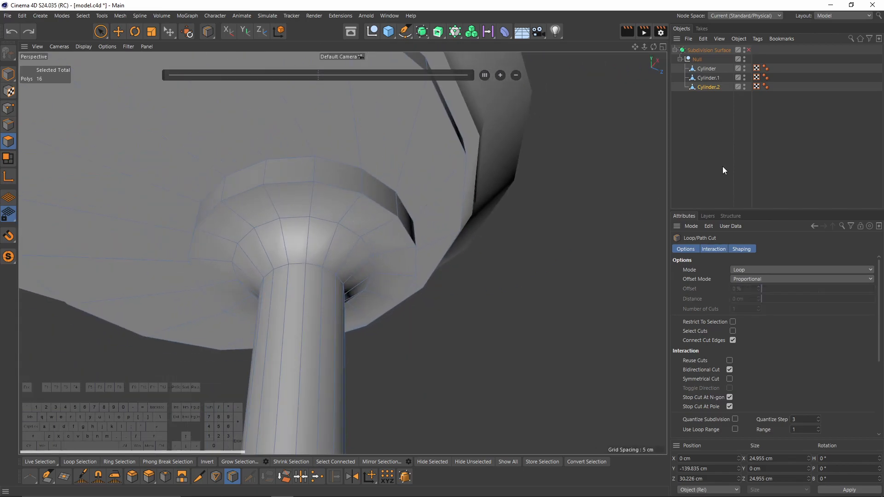
pyautogui.press('q')
pyautogui.keyDown('alt'); pyautogui.moveTo(460, 175); pyautogui.dragTo(336, 261); pyautogui.keyUp('alt')
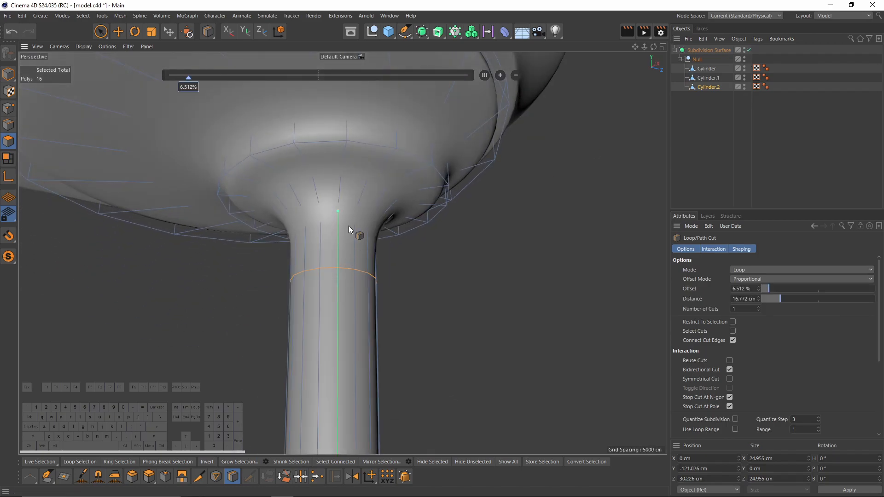
# - Cut supporting edge loops around the collar's side near its lower and upper rims, at about 77.8 % and 18.2 %
pyautogui.click(344, 133)
pyautogui.keyDown('alt'); pyautogui.moveTo(343, 133); pyautogui.dragTo(344, 199, button='middle'); pyautogui.keyUp('alt')
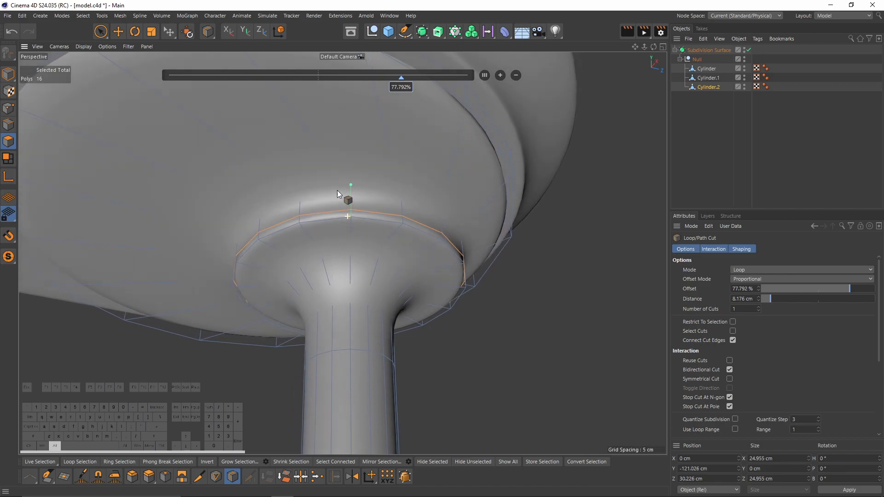
pyautogui.keyDown('alt'); pyautogui.moveTo(343, 199); pyautogui.dragTo(347, 182); pyautogui.keyUp('alt')
pyautogui.press('q')
pyautogui.press('q')
pyautogui.click(350, 193)
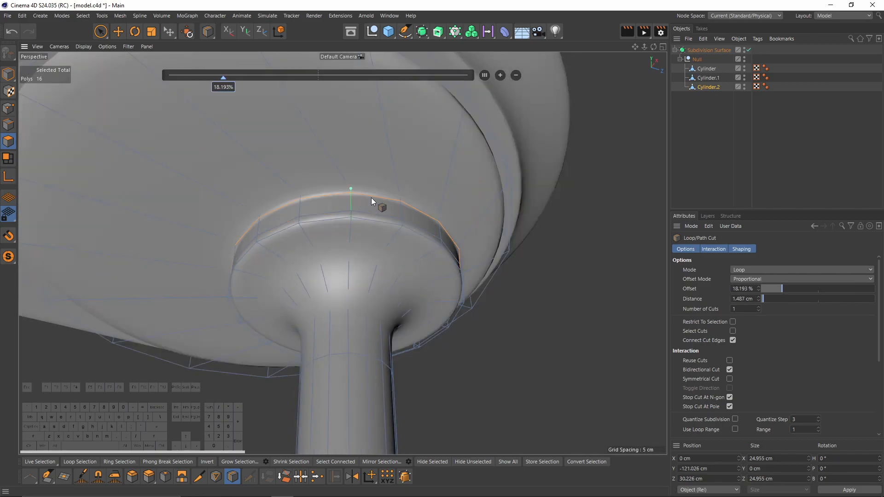
# - Cut supporting edge loops around the rim of the large disc under the head
pyautogui.keyDown('alt'); pyautogui.moveTo(366, 200); pyautogui.dragTo(378, 240, button='middle'); pyautogui.keyUp('alt')
pyautogui.click(262, 125)
pyautogui.keyDown('alt'); pyautogui.moveTo(261, 124); pyautogui.dragTo(257, 142); pyautogui.keyUp('alt')
pyautogui.click(253, 138)
pyautogui.click(253, 119)
pyautogui.keyDown('alt'); pyautogui.moveTo(253, 119); pyautogui.dragTo(255, 153, button='middle'); pyautogui.keyUp('alt')
pyautogui.moveTo(255, 153)
pyautogui.keyDown('alt'); pyautogui.mouseDown()
pyautogui.moveTo(246, 160)
pyautogui.moveTo(241, 145)
pyautogui.mouseUp(); pyautogui.keyUp('alt')
# - Examine the smoothed disc, collar and shaft from several angles and compare their profile with the reference photo
pyautogui.click(863, 112)
pyautogui.keyDown('alt'); pyautogui.moveTo(576, 231); pyautogui.dragTo(497, 252, button='right'); pyautogui.keyUp('alt')
pyautogui.keyDown('alt'); pyautogui.moveTo(498, 252); pyautogui.dragTo(396, 211, button='middle'); pyautogui.keyUp('alt')
pyautogui.keyDown('alt'); pyautogui.moveTo(396, 211); pyautogui.dragTo(269, 257); pyautogui.keyUp('alt')
pyautogui.keyDown('alt'); pyautogui.moveTo(277, 339); pyautogui.dragTo(301, 252, button='middle'); pyautogui.keyUp('alt')
pyautogui.scroll(5, 314, 349)
pyautogui.click(297, 375)
pyautogui.keyDown('alt'); pyautogui.moveTo(297, 377); pyautogui.dragTo(347, 307); pyautogui.keyUp('alt')
pyautogui.middleClick(347, 307)
pyautogui.middleClick(283, 326)
pyautogui.scroll(-8, 292, 330)
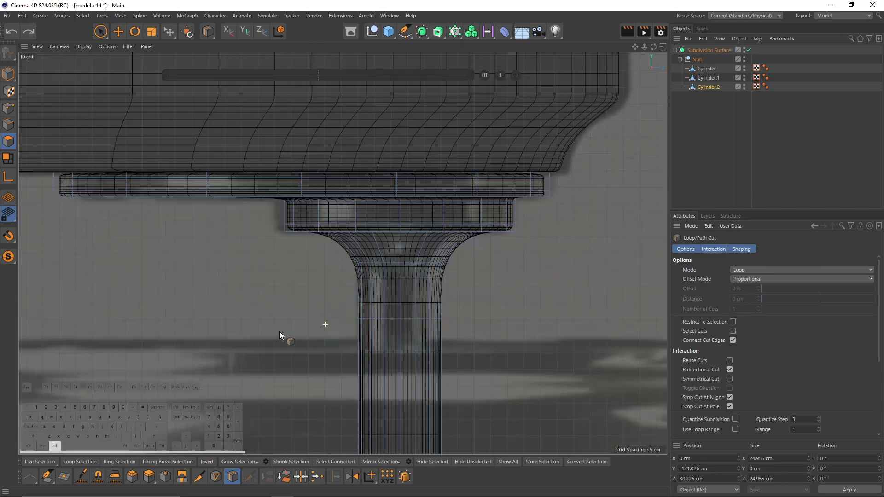
pyautogui.keyDown('alt'); pyautogui.moveTo(292, 330); pyautogui.dragTo(322, 306, button='middle'); pyautogui.keyUp('alt')
# - Cut supporting edge loops at the shaft's lower end, one around its side and one on the end cap at about 76.1 %
pyautogui.middleClick(322, 307)
pyautogui.middleClick(222, 194)
pyautogui.scroll(4, 374, 319)
pyautogui.keyDown('alt'); pyautogui.moveTo(374, 319); pyautogui.dragTo(343, 258); pyautogui.keyUp('alt')
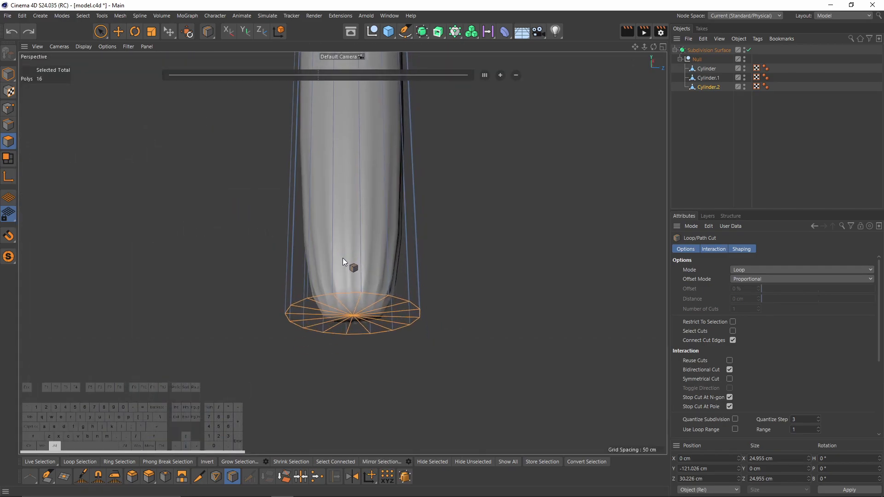
pyautogui.press('Delete')
pyautogui.hotkey('ctrl', 'z')
pyautogui.scroll(3, 360, 269)
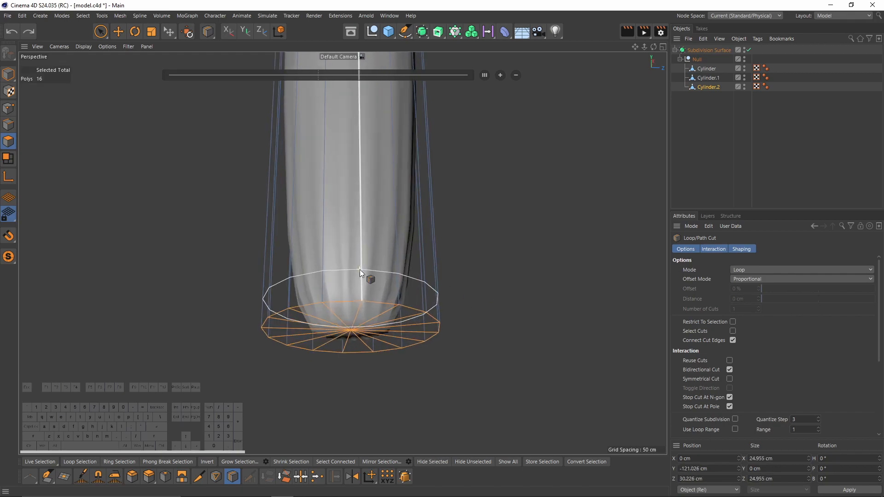
pyautogui.click(363, 294)
pyautogui.click(361, 324)
pyautogui.keyDown('alt'); pyautogui.moveTo(361, 323); pyautogui.dragTo(385, 344); pyautogui.keyUp('alt')
# - Examine the smoothed shaft end and the whole mixer, and compare the model with the reference photo in the right view
pyautogui.scroll(-8, 384, 343)
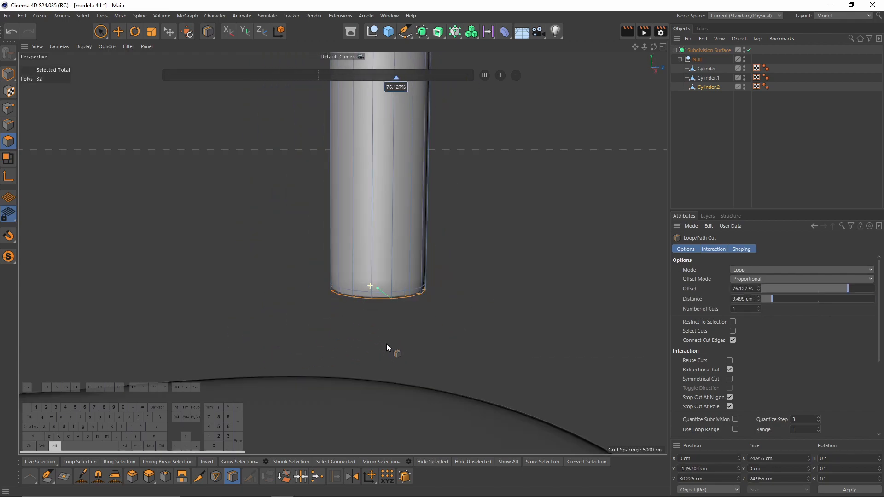
pyautogui.keyDown('alt'); pyautogui.moveTo(384, 344); pyautogui.dragTo(409, 283, button='middle'); pyautogui.keyUp('alt')
pyautogui.click(800, 163)
pyautogui.keyDown('alt'); pyautogui.moveTo(449, 201); pyautogui.dragTo(395, 295, button='middle'); pyautogui.keyUp('alt')
pyautogui.keyDown('alt'); pyautogui.moveTo(395, 295); pyautogui.dragTo(363, 289); pyautogui.keyUp('alt')
pyautogui.scroll(-5, 363, 289)
pyautogui.keyDown('alt'); pyautogui.moveTo(363, 289); pyautogui.dragTo(424, 248, button='middle'); pyautogui.keyUp('alt')
pyautogui.keyDown('alt'); pyautogui.moveTo(424, 249); pyautogui.dragTo(396, 291); pyautogui.keyUp('alt')
pyautogui.middleClick(396, 291)
pyautogui.middleClick(201, 355)
pyautogui.scroll(-5, 201, 356)
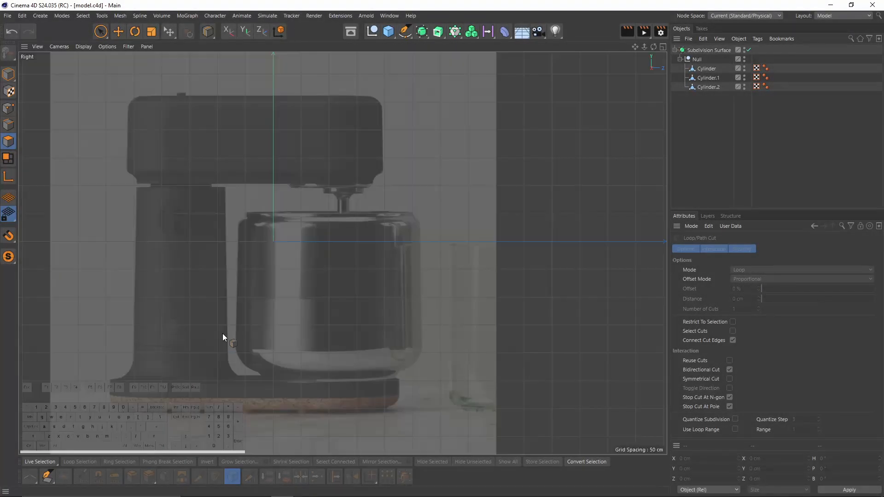
# - Show the shaded model with lines, add a Cylinder and move it over the bowl to about Y -63.6 cm, Z 99.1 cm
pyautogui.press('n')
pyautogui.press('b')
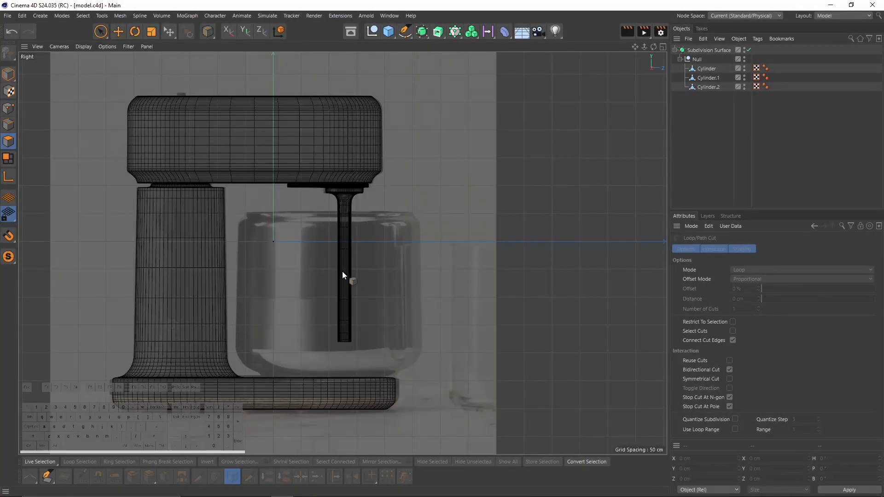
pyautogui.click(394, 34)
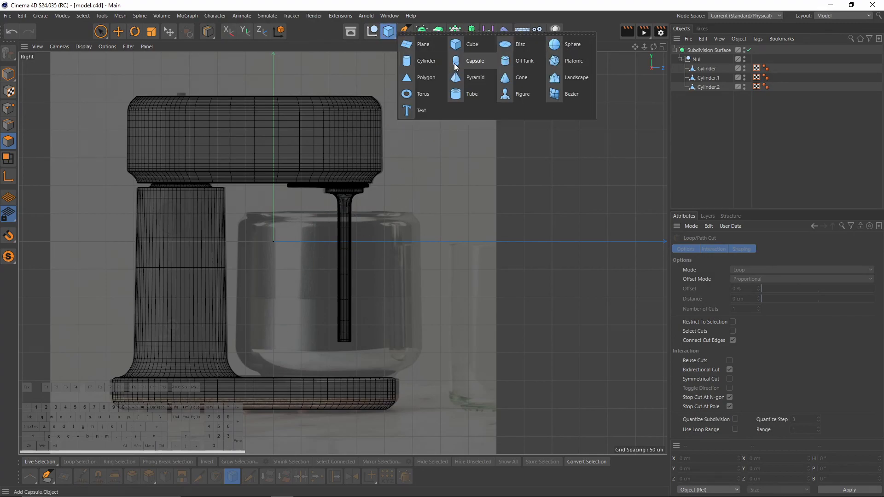
pyautogui.click(423, 61)
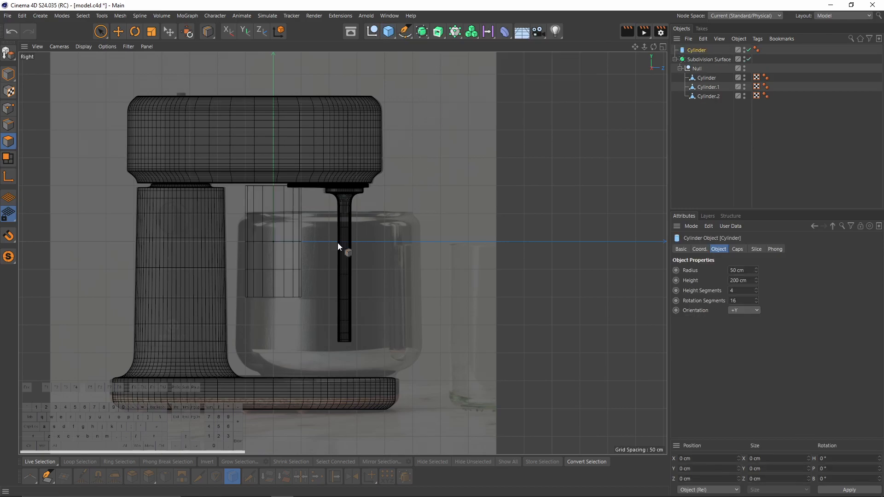
pyautogui.press('e')
pyautogui.moveTo(276, 213); pyautogui.dragTo(361, 236)
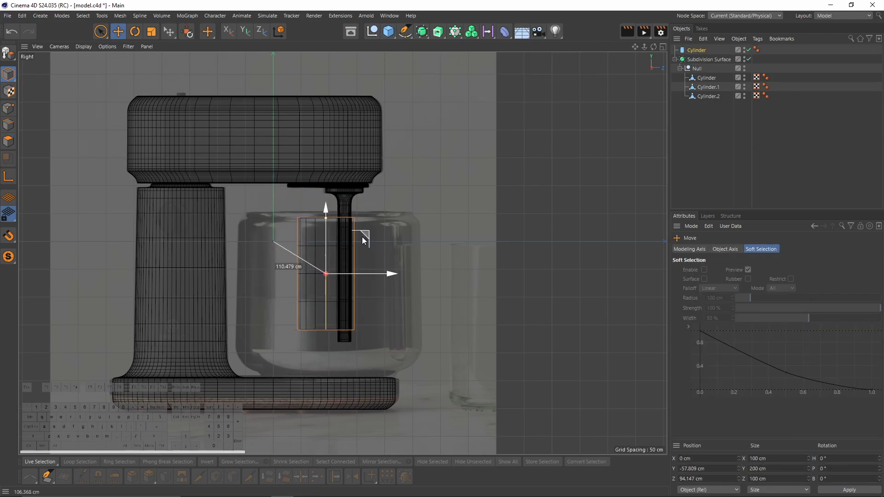
pyautogui.scroll(2, 349, 229)
# - Set the bowl cylinder's radius to 162 cm and height to 232 cm, and lower it to about Y -84.4 cm
pyautogui.click(696, 50)
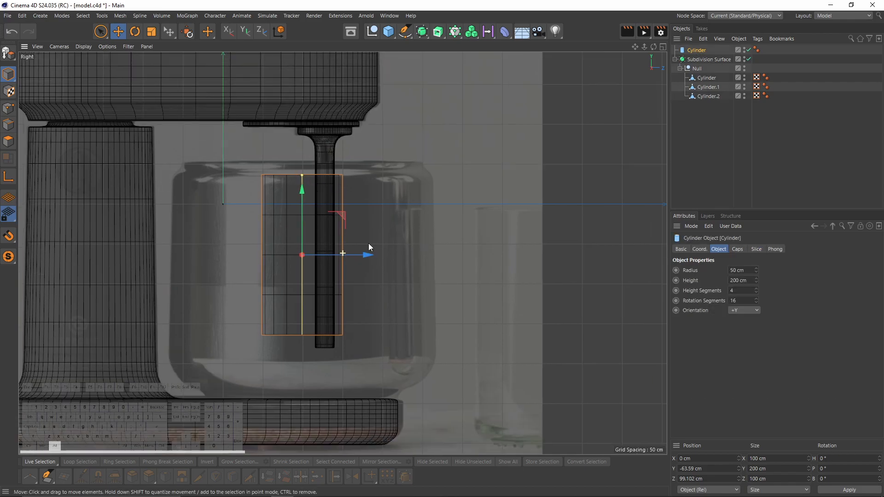
pyautogui.moveTo(757, 270); pyautogui.dragTo(811, 268)
pyautogui.moveTo(299, 180); pyautogui.dragTo(296, 199)
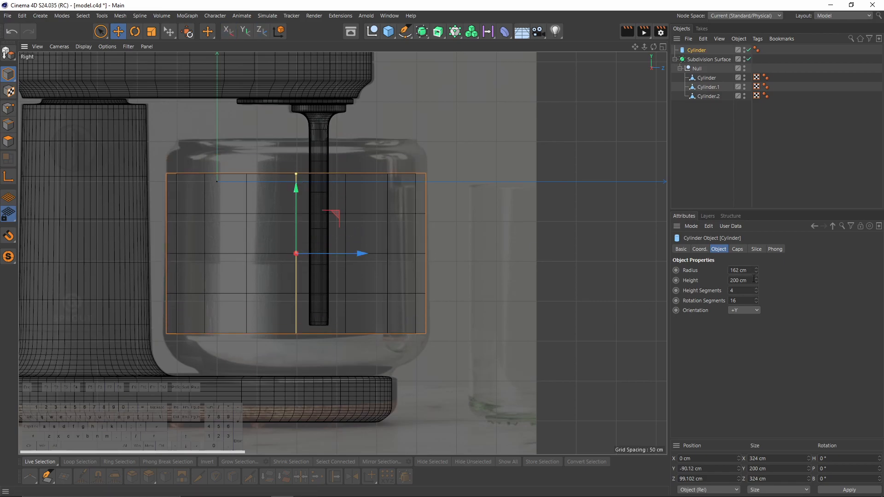
pyautogui.moveTo(755, 280); pyautogui.dragTo(767, 279)
pyautogui.moveTo(294, 217); pyautogui.dragTo(294, 212)
pyautogui.click(749, 291)
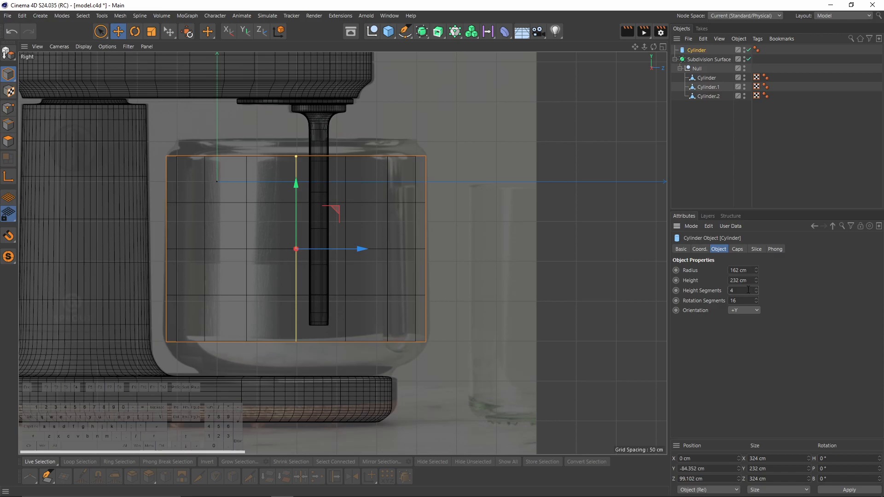
pyautogui.middleClick(192, 191)
pyautogui.moveTo(478, 281)
pyautogui.keyDown('alt'); pyautogui.mouseDown()
pyautogui.moveTo(445, 231)
pyautogui.moveTo(430, 252)
pyautogui.moveTo(410, 333)
pyautogui.moveTo(410, 297)
pyautogui.moveTo(385, 285)
pyautogui.moveTo(405, 295)
pyautogui.mouseUp(); pyautogui.keyUp('alt')
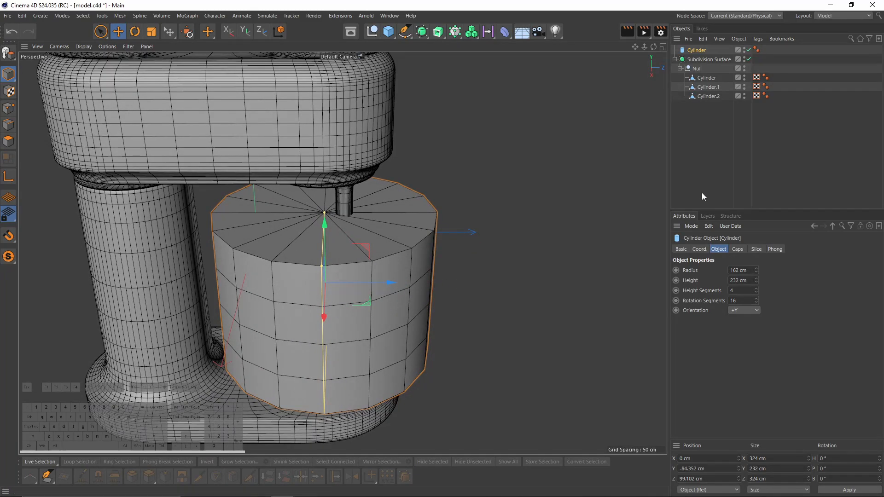
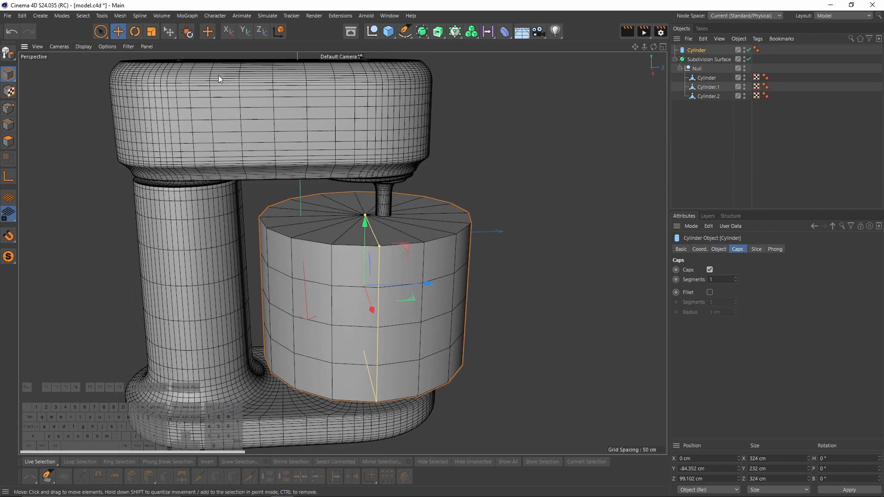
# - Make the bowl cylinder editable and select its bottom cap polygons in the Right view
pyautogui.click(13, 55)
pyautogui.middleClick(179, 241)
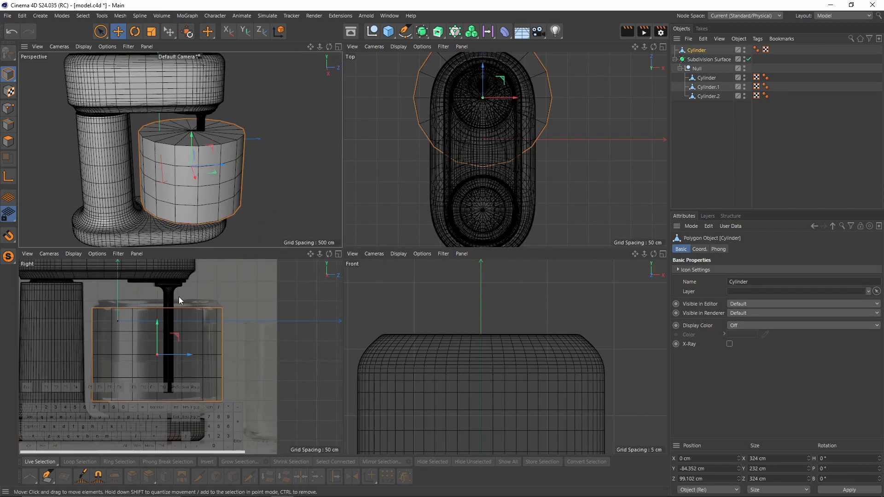
pyautogui.middleClick(179, 295)
pyautogui.click(5, 142)
pyautogui.press('space')
pyautogui.press('0')
pyautogui.moveTo(148, 327); pyautogui.dragTo(500, 387)
pyautogui.scroll(3, 324, 239)
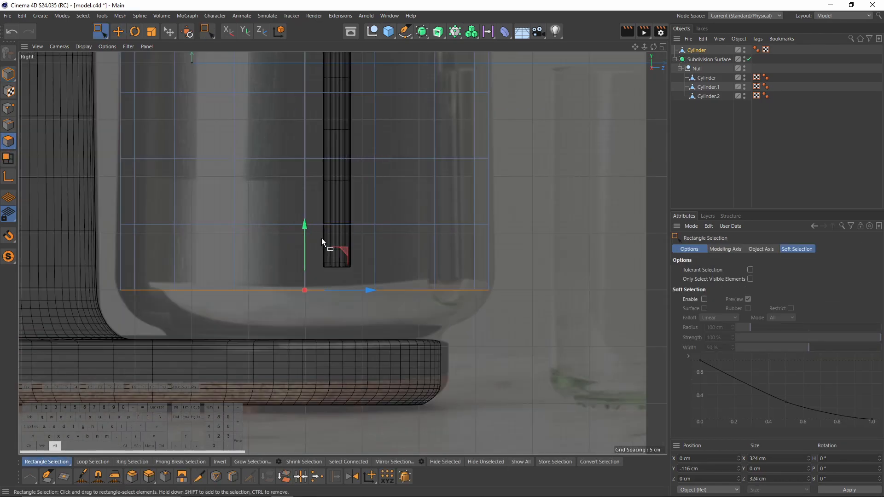
# - Extrude the bottom cap downward twice to the stand's base, narrowing it to about 259 cm in diameter between extrusions
pyautogui.moveTo(303, 233); pyautogui.dragTo(309, 264)
pyautogui.press('t')
pyautogui.moveTo(586, 404); pyautogui.dragTo(457, 391)
pyautogui.press('e')
pyautogui.moveTo(304, 264); pyautogui.dragTo(307, 275)
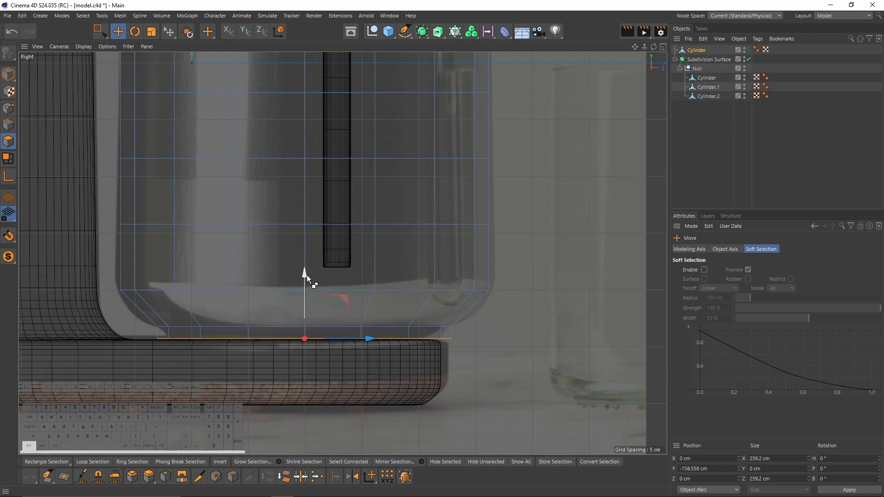
# - Add a loop cut at 50% through the sloped band at the bottom of the bowl
pyautogui.middleClick(307, 276)
pyautogui.middleClick(170, 156)
pyautogui.keyDown('alt'); pyautogui.moveTo(357, 355); pyautogui.dragTo(363, 301); pyautogui.keyUp('alt')
pyautogui.middleClick(363, 301)
pyautogui.middleClick(198, 364)
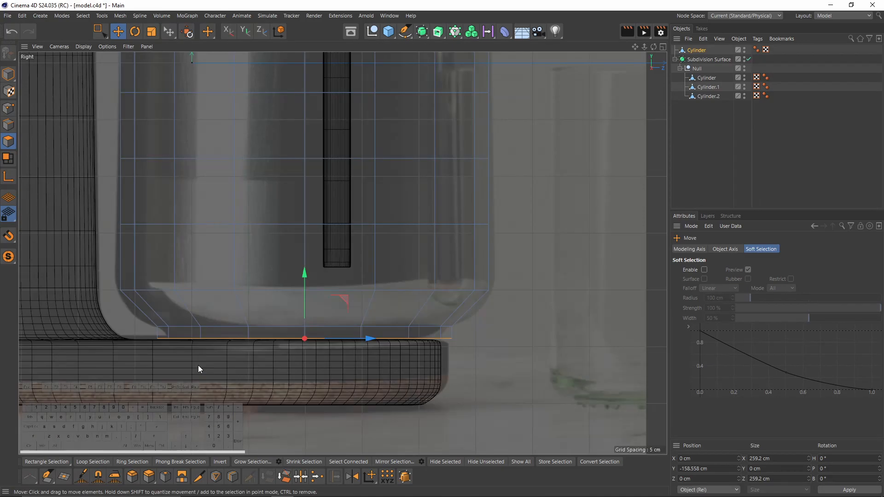
pyautogui.keyDown('alt'); pyautogui.moveTo(277, 309); pyautogui.dragTo(246, 290, button='middle'); pyautogui.keyUp('alt')
pyautogui.keyDown('alt'); pyautogui.moveTo(246, 290); pyautogui.dragTo(297, 294, button='right'); pyautogui.keyUp('alt')
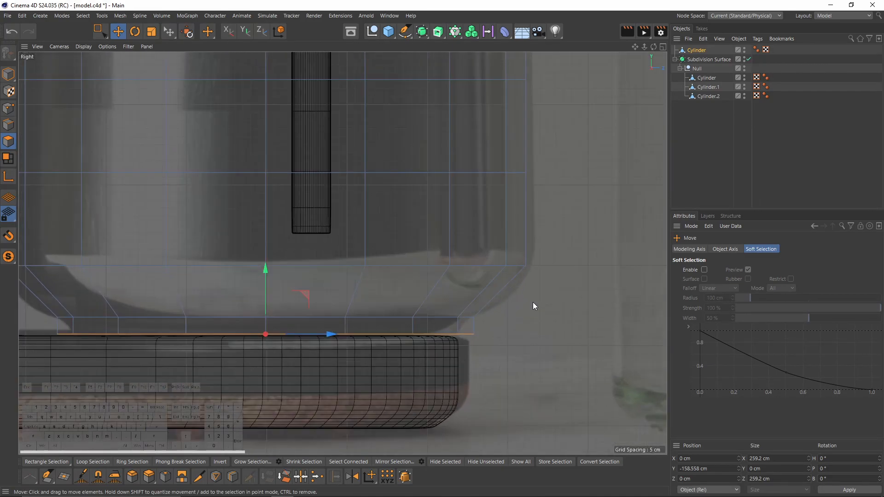
pyautogui.press('k')
pyautogui.press('l')
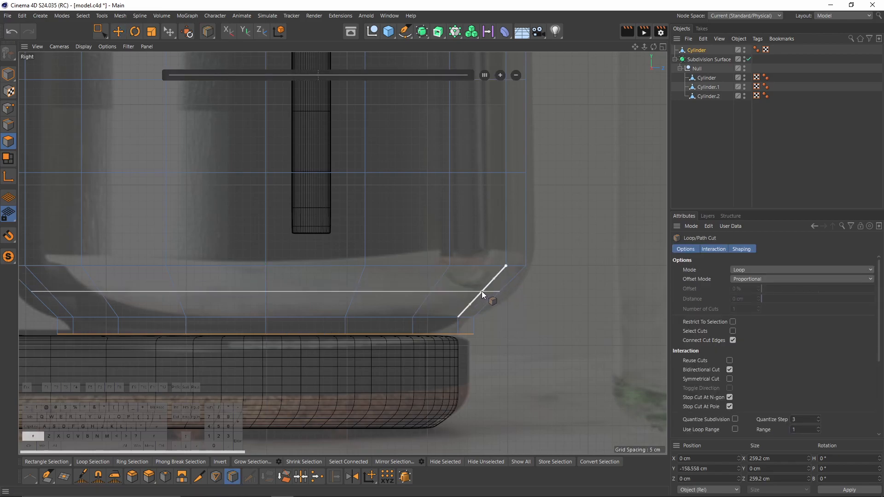
pyautogui.click(482, 291)
pyautogui.press('e')
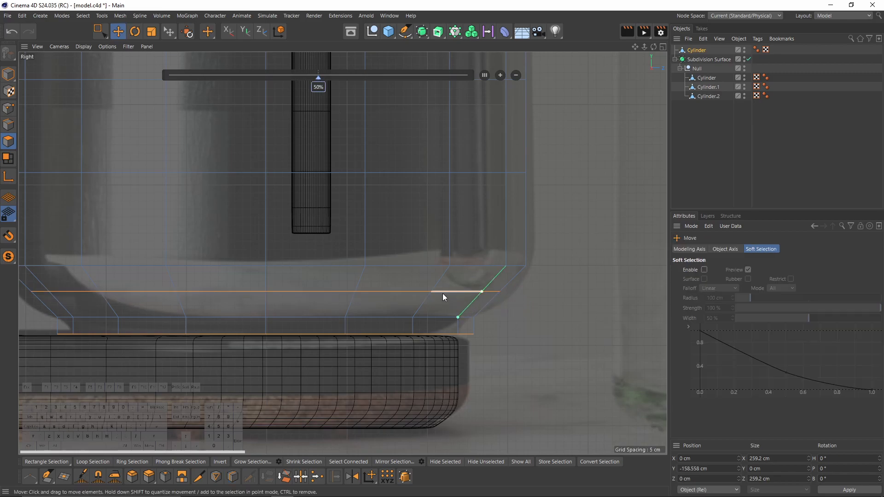
# - Scale the new edge loop outward to about 308 cm in diameter to match the reference curve
pyautogui.click(8, 125)
pyautogui.scroll(3, 252, 239)
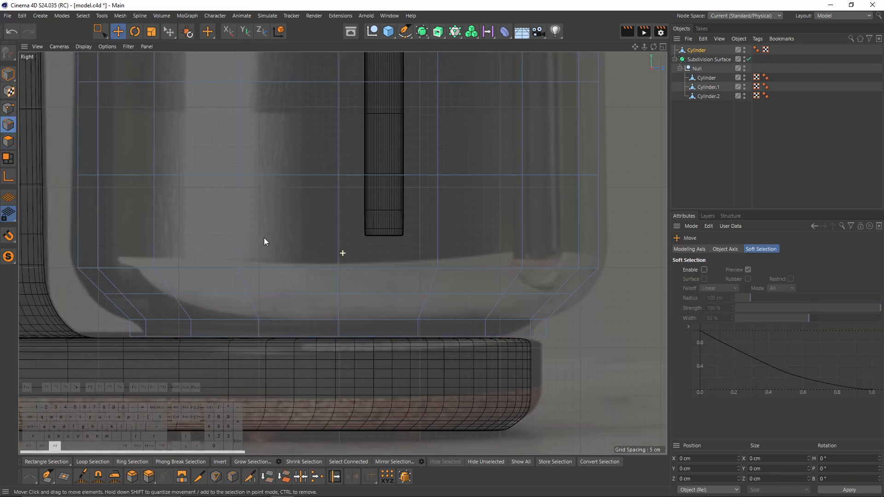
pyautogui.click(232, 286)
pyautogui.doubleClick(232, 286)
pyautogui.press('t')
pyautogui.moveTo(375, 303); pyautogui.dragTo(384, 303)
pyautogui.scroll(-3, 416, 233)
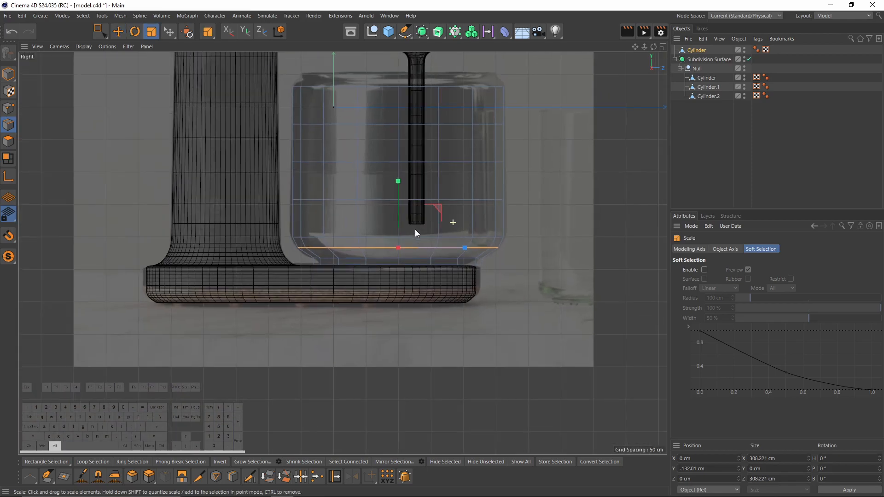
# - Raise the edge loop above the sloped bottom band to about Y -111.8 cm
pyautogui.scroll(4, 359, 253)
pyautogui.doubleClick(303, 257)
pyautogui.press('e')
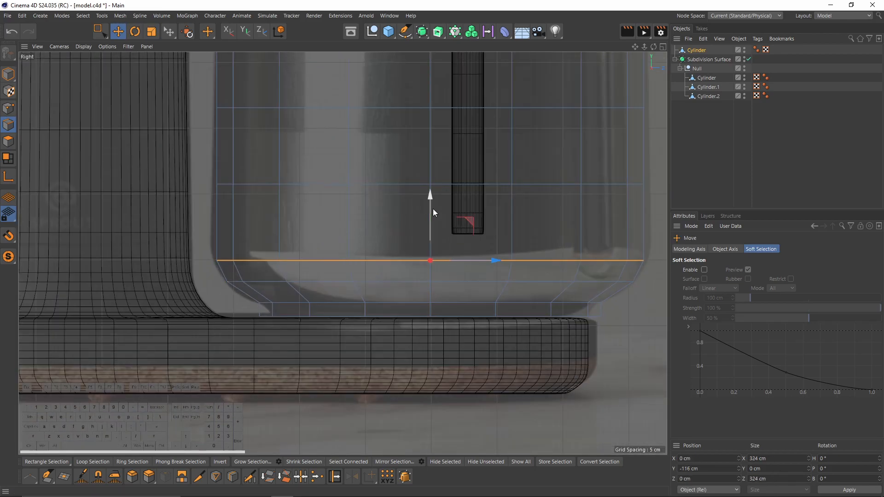
pyautogui.moveTo(429, 201); pyautogui.dragTo(430, 195)
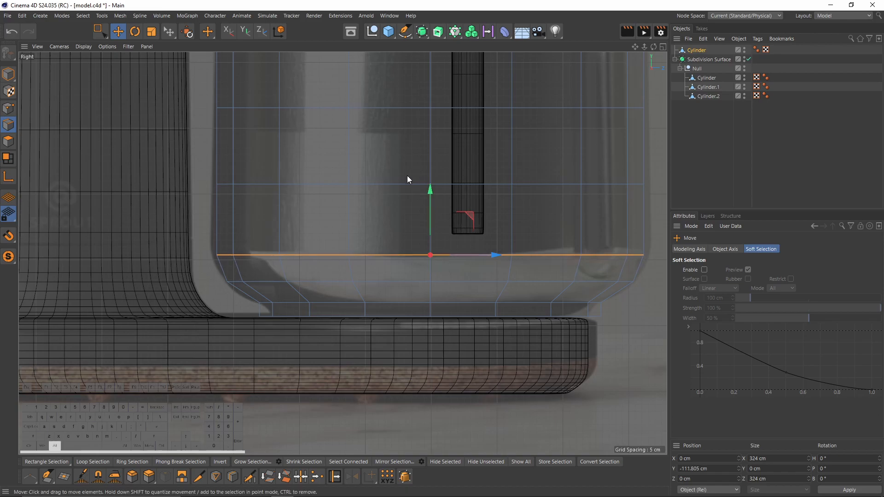
# - Select the bowl's top cap polygons and delete them to open the bowl
pyautogui.scroll(-3, 408, 175)
pyautogui.doubleClick(234, 165)
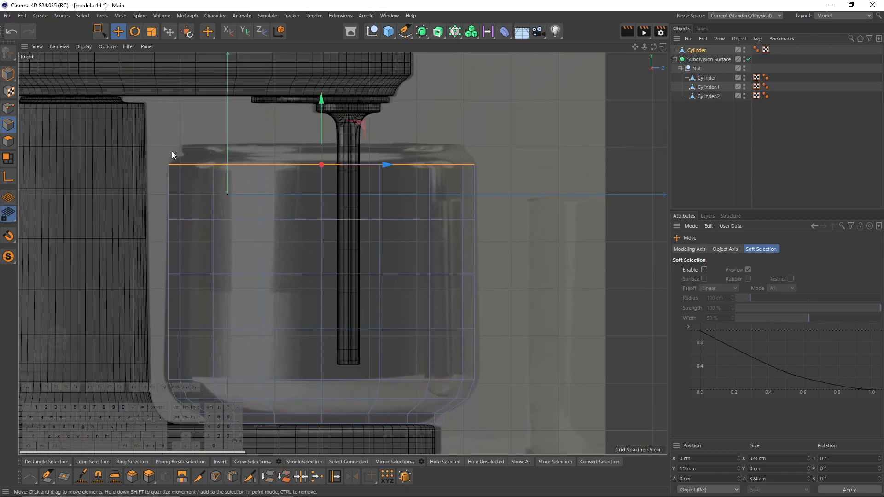
pyautogui.press('F1')
pyautogui.keyDown('alt'); pyautogui.moveTo(274, 272); pyautogui.dragTo(185, 238); pyautogui.keyUp('alt')
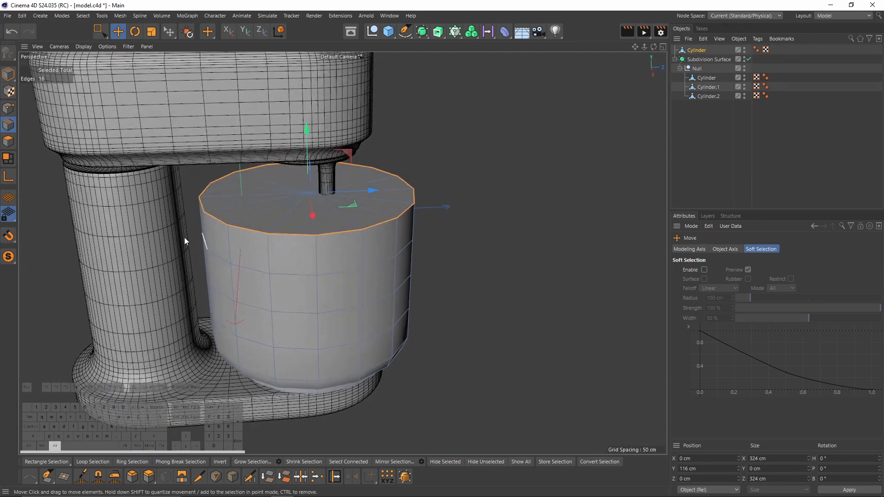
pyautogui.click(13, 145)
pyautogui.press('0')
pyautogui.press('F5')
pyautogui.press('F3')
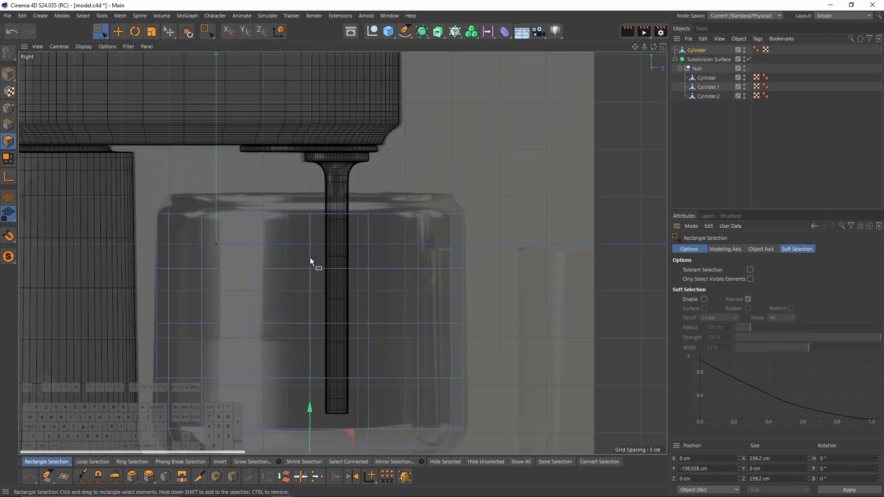
pyautogui.press('F1')
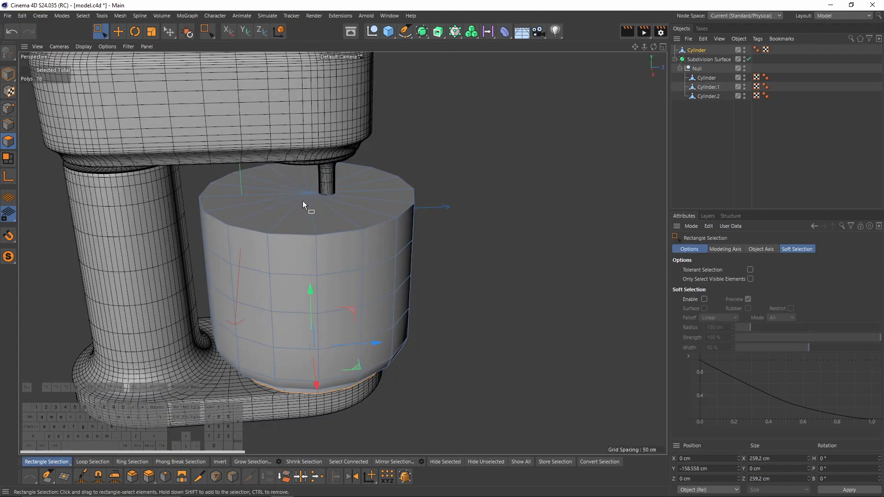
pyautogui.press('9')
pyautogui.moveTo(316, 204); pyautogui.dragTo(314, 197)
pyautogui.press('Delete')
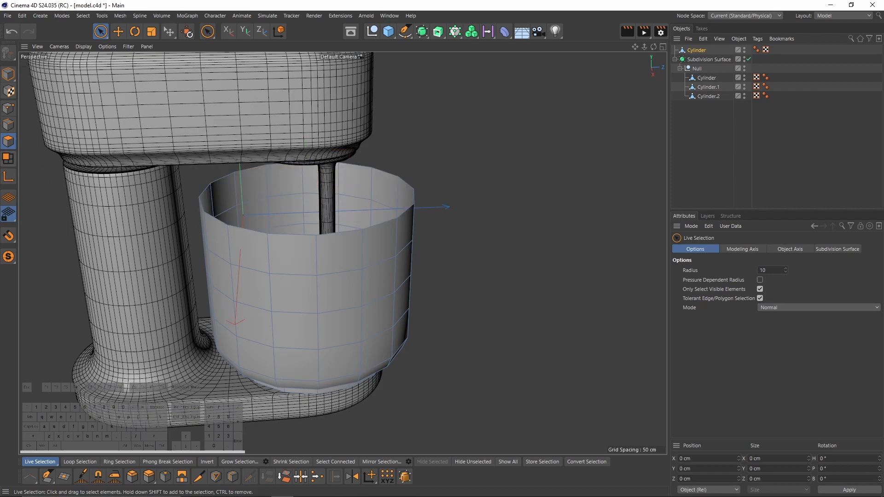
# - Extrude the open rim's edge loop upward twice to about Y 137 cm, narrowing it to about 309 cm between extrusions
pyautogui.click(10, 123)
pyautogui.press('e')
pyautogui.doubleClick(267, 235)
pyautogui.middleClick(266, 239)
pyautogui.middleClick(212, 312)
pyautogui.scroll(3, 266, 179)
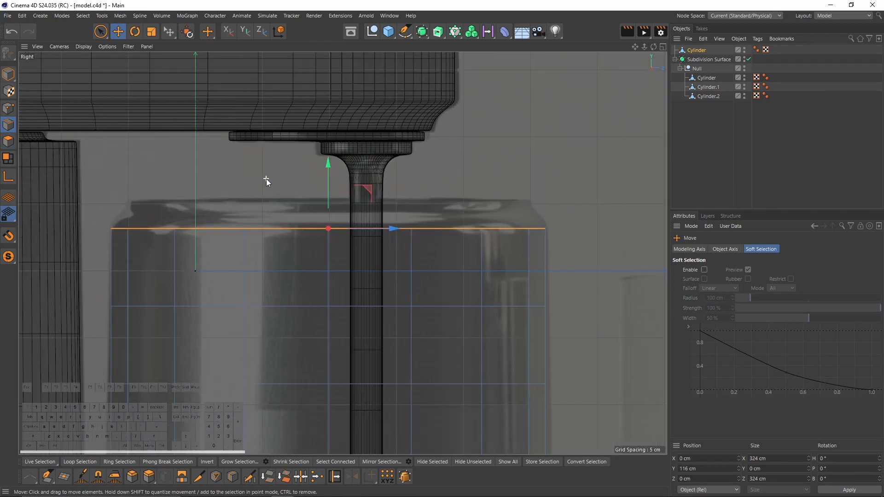
pyautogui.moveTo(328, 173); pyautogui.dragTo(328, 156)
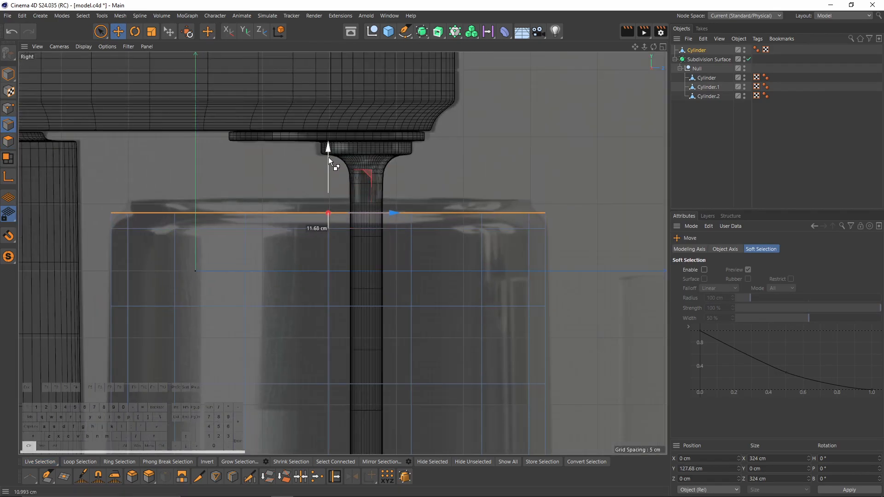
pyautogui.press('t')
pyautogui.moveTo(596, 281); pyautogui.dragTo(481, 254)
pyautogui.press('e')
pyautogui.moveTo(328, 155); pyautogui.dragTo(330, 142)
# - Move the bowl cylinder into the Null under the Subdivision Surface and set the viewport to Gouraud shading without lines
pyautogui.press('F1')
pyautogui.keyDown('alt'); pyautogui.moveTo(291, 173); pyautogui.dragTo(275, 249); pyautogui.keyUp('alt')
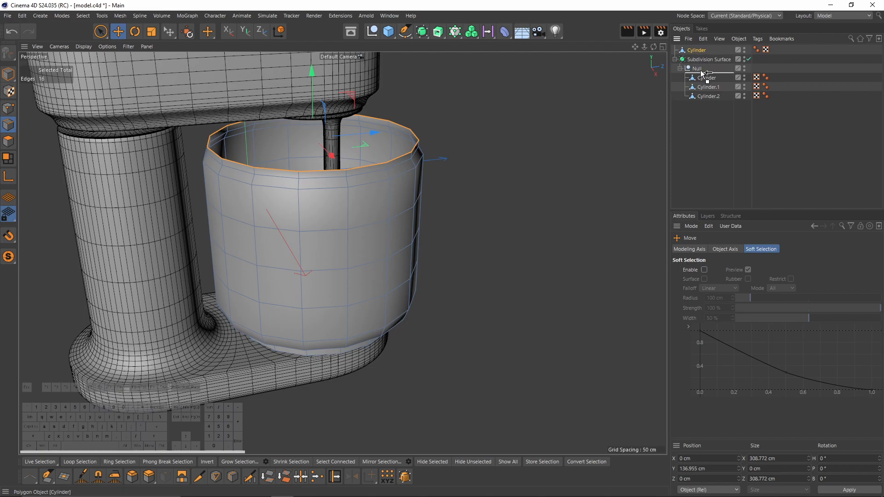
pyautogui.moveTo(701, 71); pyautogui.dragTo(700, 71)
pyautogui.click(698, 133)
pyautogui.keyDown('alt'); pyautogui.moveTo(385, 229); pyautogui.dragTo(296, 209); pyautogui.keyUp('alt')
pyautogui.press('n')
pyautogui.press('a')
# - Compare the bowl's outline with the reference image in the Right view, with subdivision smoothing on and off
pyautogui.keyDown('alt'); pyautogui.moveTo(399, 268); pyautogui.dragTo(352, 161); pyautogui.keyUp('alt')
pyautogui.middleClick(318, 290)
pyautogui.middleClick(316, 297)
pyautogui.keyDown('alt'); pyautogui.moveTo(247, 333); pyautogui.dragTo(274, 158, button='middle'); pyautogui.keyUp('alt')
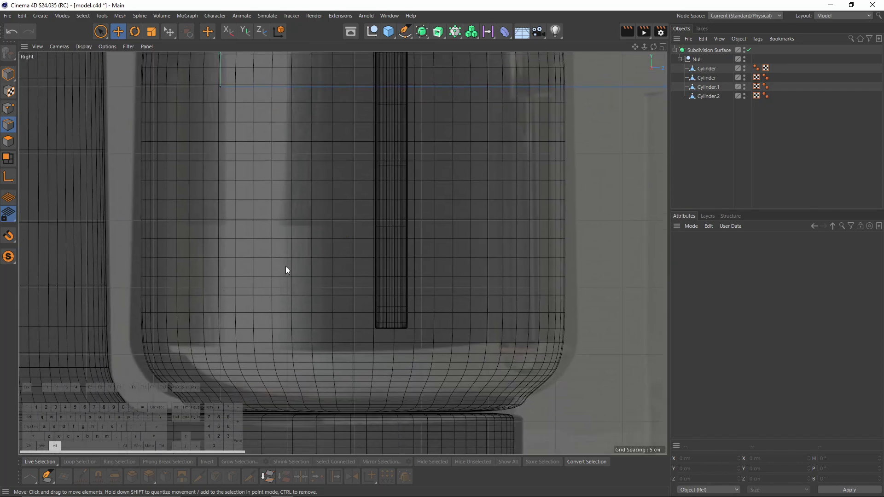
pyautogui.click(703, 74)
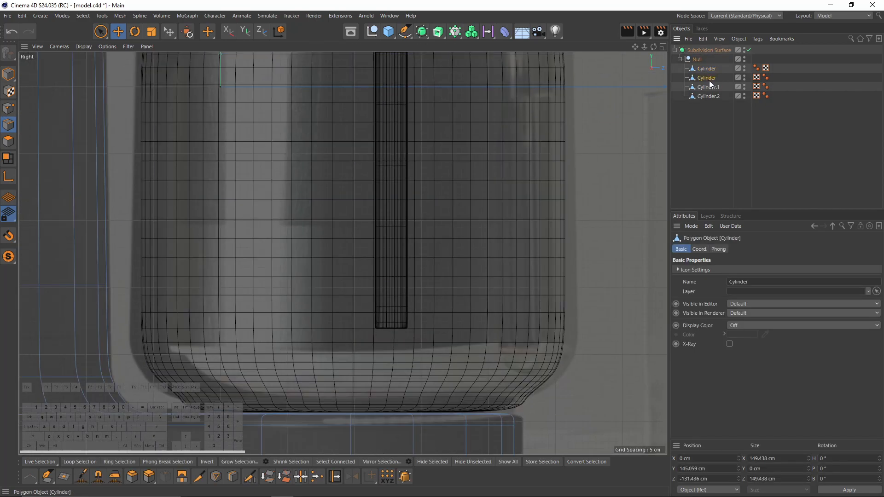
pyautogui.press('q')
pyautogui.press('q')
pyautogui.keyDown('alt'); pyautogui.moveTo(493, 139); pyautogui.dragTo(489, 161, button='middle'); pyautogui.keyUp('alt')
pyautogui.keyDown('alt'); pyautogui.moveTo(489, 161); pyautogui.dragTo(475, 187, button='right'); pyautogui.keyUp('alt')
pyautogui.press('q')
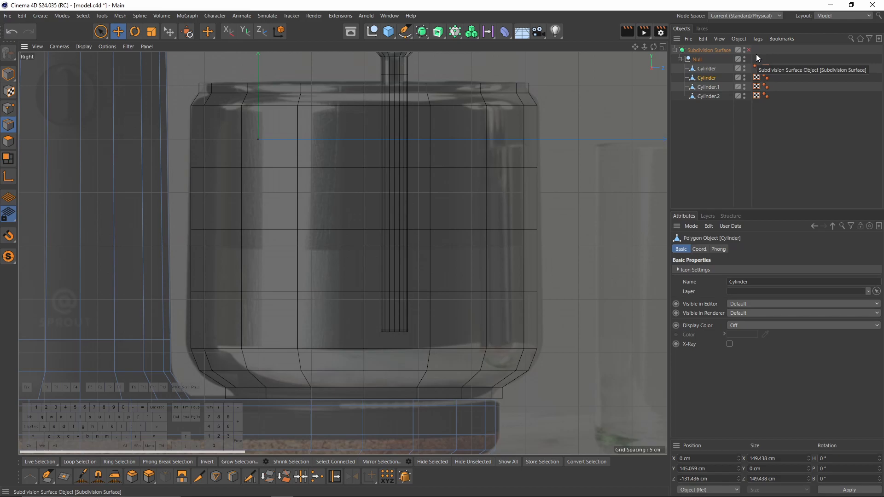
pyautogui.press('q')
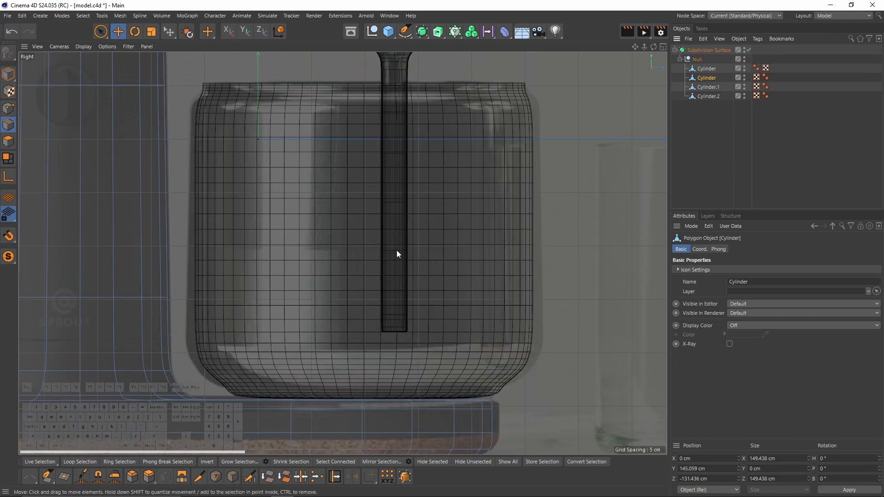
pyautogui.press('q')
pyautogui.press('q')
pyautogui.press('q')
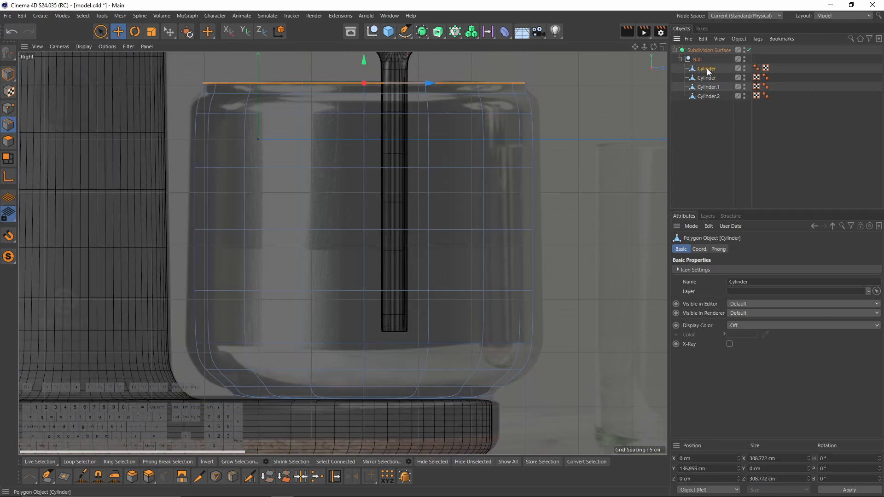
# - Scale all the bowl's polygons to about 339 cm in diameter and adjust their total height to about 300.5 cm
pyautogui.click(10, 144)
pyautogui.hotkey('ctrl', 'a')
pyautogui.press('t')
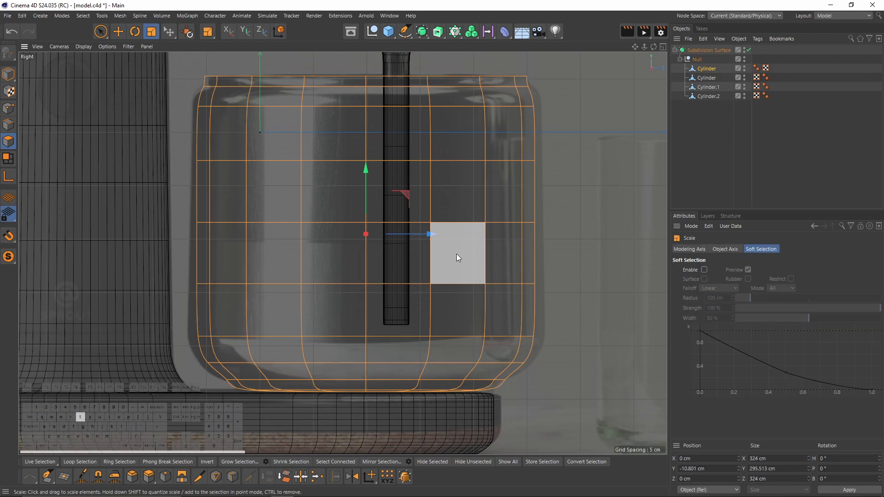
pyautogui.moveTo(420, 270); pyautogui.dragTo(445, 268)
pyautogui.scroll(3, 358, 184)
pyautogui.scroll(-2, 358, 188)
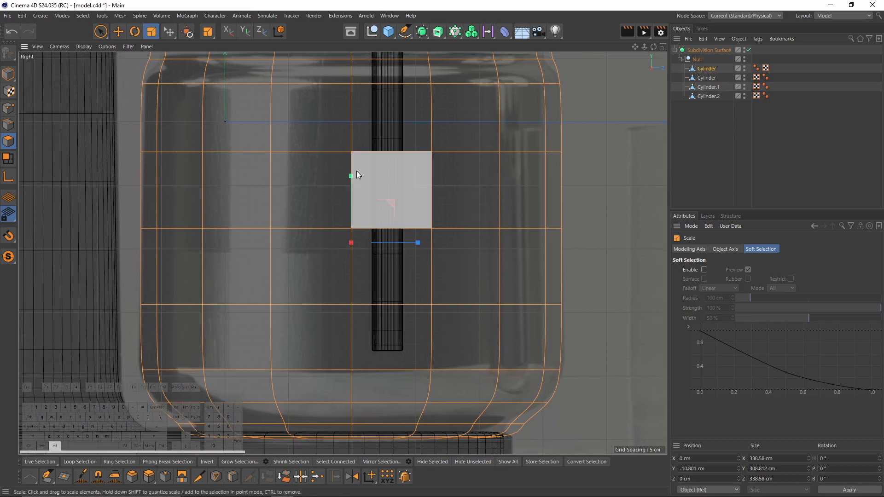
pyautogui.scroll(-3, 358, 174)
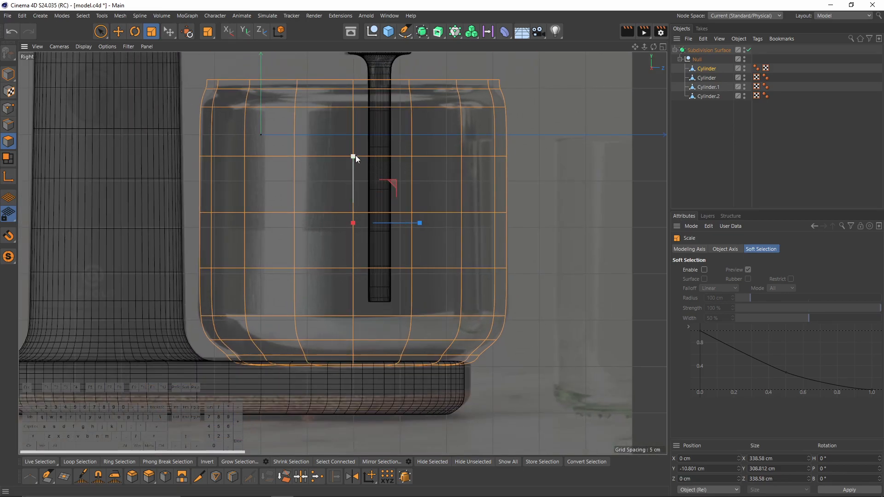
pyautogui.moveTo(352, 156); pyautogui.dragTo(355, 156)
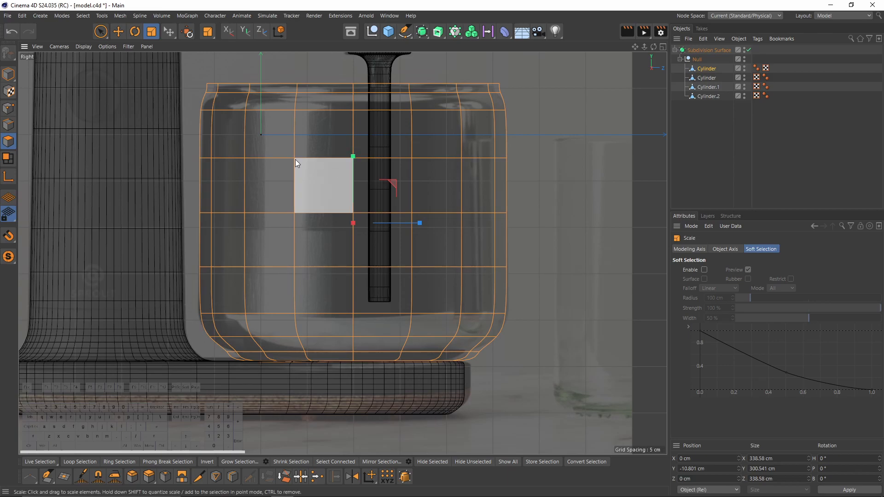
# - Return to the Perspective view and turn off the Subdivision Surface to show the bowl's base mesh
pyautogui.middleClick(305, 162)
pyautogui.middleClick(215, 120)
pyautogui.keyDown('alt'); pyautogui.moveTo(332, 236); pyautogui.dragTo(336, 238); pyautogui.keyUp('alt')
pyautogui.press('q')
pyautogui.scroll(3, 342, 145)
pyautogui.keyDown('alt'); pyautogui.moveTo(343, 146); pyautogui.dragTo(327, 223); pyautogui.keyUp('alt')
pyautogui.keyDown('alt'); pyautogui.moveTo(327, 223); pyautogui.dragTo(360, 166, button='middle'); pyautogui.keyUp('alt')
pyautogui.keyDown('alt'); pyautogui.moveTo(360, 166); pyautogui.dragTo(361, 140); pyautogui.keyUp('alt')
pyautogui.keyDown('alt'); pyautogui.moveTo(341, 220); pyautogui.dragTo(449, 271); pyautogui.keyUp('alt')
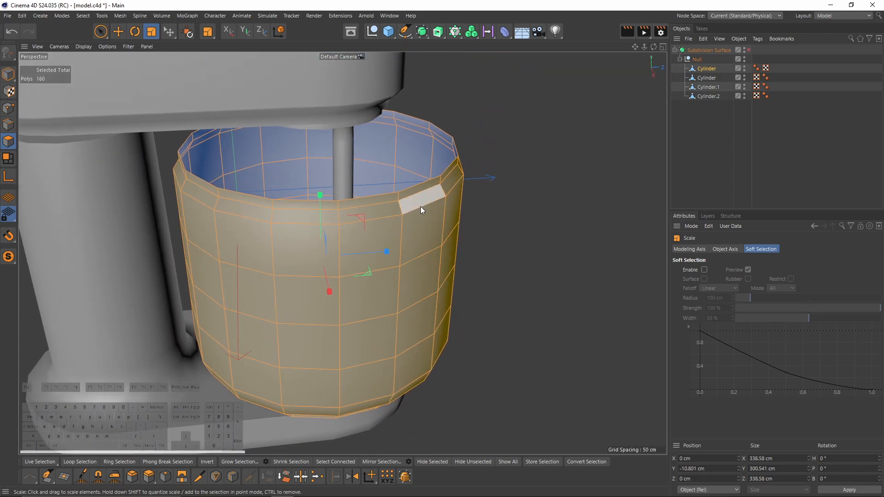
# - Extrude all the bowl's polygons inward with caps by an offset of -3.8 cm to thicken the wall
pyautogui.scroll(1, 457, 165)
pyautogui.scroll(5, 457, 165)
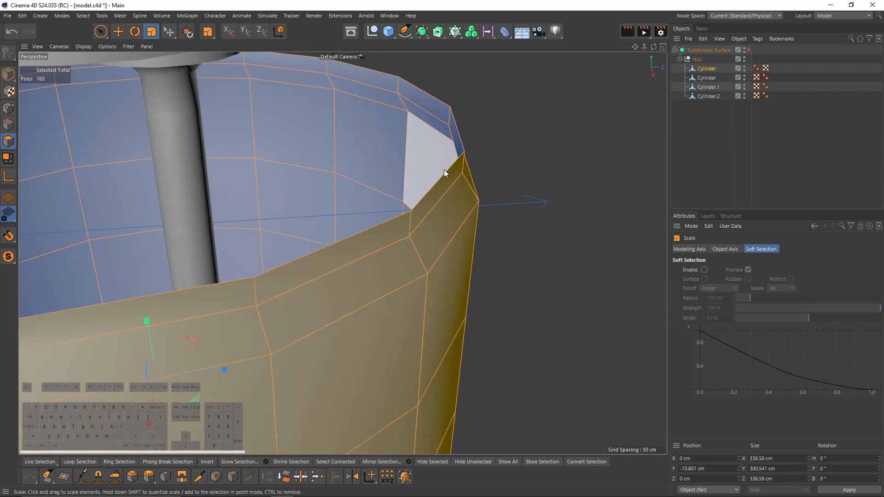
pyautogui.keyDown('alt'); pyautogui.moveTo(449, 167); pyautogui.dragTo(444, 189); pyautogui.keyUp('alt')
pyautogui.scroll(-2, 446, 177)
pyautogui.rightClick(534, 173)
pyautogui.press('Escape')
pyautogui.rightClick(534, 176)
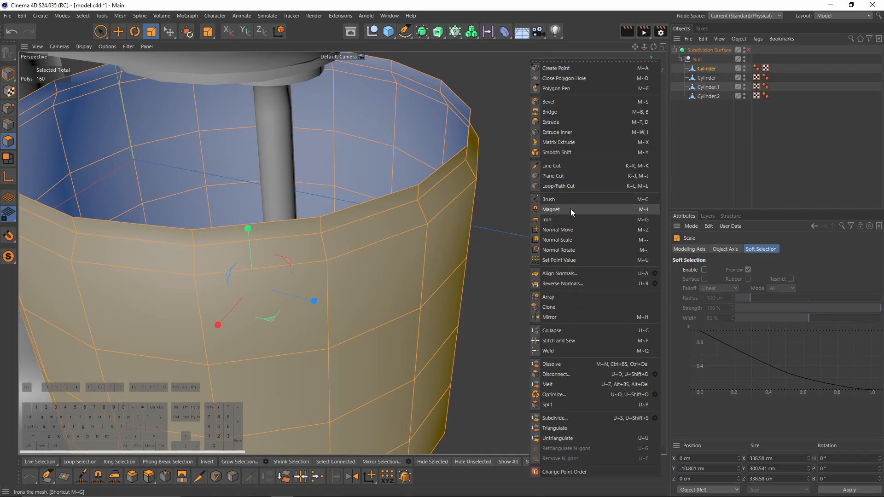
pyautogui.click(556, 121)
pyautogui.keyDown('alt'); pyautogui.moveTo(451, 205); pyautogui.dragTo(515, 192, button='middle'); pyautogui.keyUp('alt')
pyautogui.keyDown('alt'); pyautogui.moveTo(542, 223); pyautogui.dragTo(566, 211, button='middle'); pyautogui.keyUp('alt')
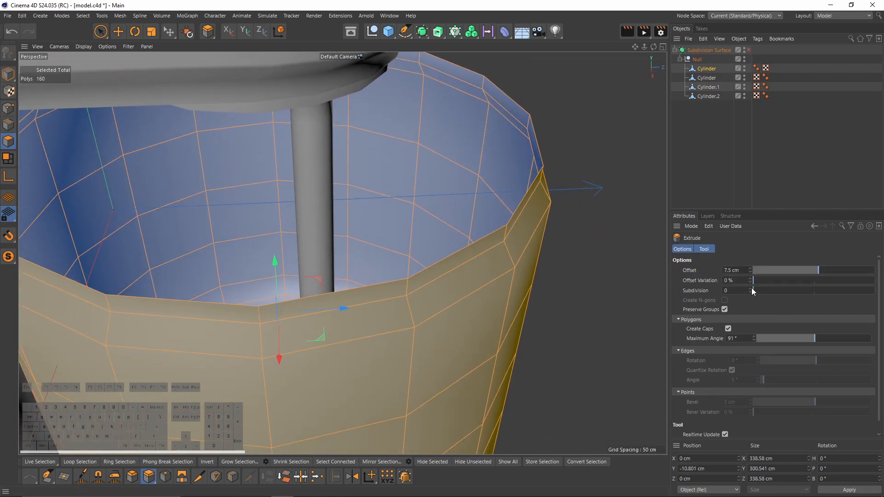
pyautogui.scroll(1, 585, 276)
pyautogui.moveTo(585, 276); pyautogui.dragTo(568, 276)
# - Inspect the thickened bowl wall and turn the Subdivision Surface back on
pyautogui.scroll(-3, 511, 261)
pyautogui.keyDown('alt'); pyautogui.moveTo(393, 265); pyautogui.dragTo(364, 299); pyautogui.keyUp('alt')
pyautogui.scroll(5, 282, 226)
pyautogui.keyDown('alt'); pyautogui.moveTo(290, 250); pyautogui.dragTo(314, 207); pyautogui.keyUp('alt')
pyautogui.scroll(-3, 314, 206)
pyautogui.moveTo(314, 207)
pyautogui.keyDown('alt'); pyautogui.mouseDown()
pyautogui.moveTo(272, 230)
pyautogui.moveTo(305, 192)
pyautogui.mouseUp(); pyautogui.keyUp('alt')
pyautogui.keyDown('alt'); pyautogui.moveTo(304, 193); pyautogui.dragTo(299, 328, button='middle'); pyautogui.keyUp('alt')
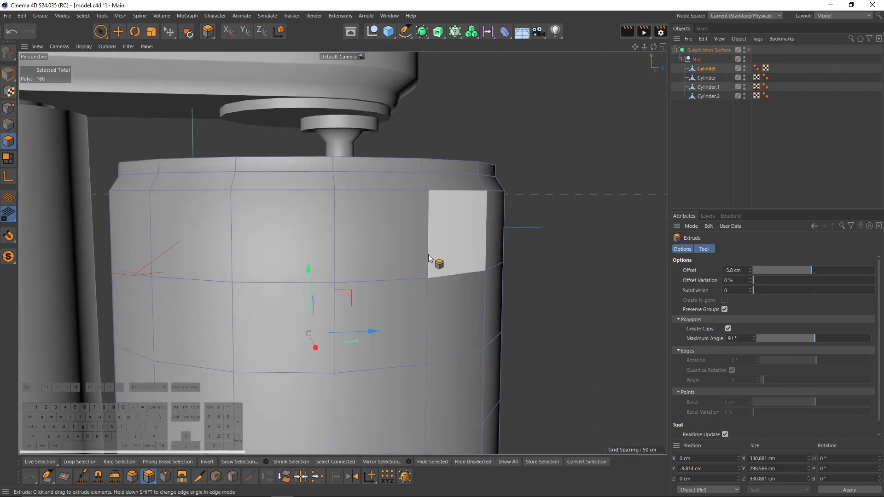
pyautogui.press('q')
pyautogui.keyDown('alt'); pyautogui.moveTo(420, 162); pyautogui.dragTo(435, 200); pyautogui.keyUp('alt')
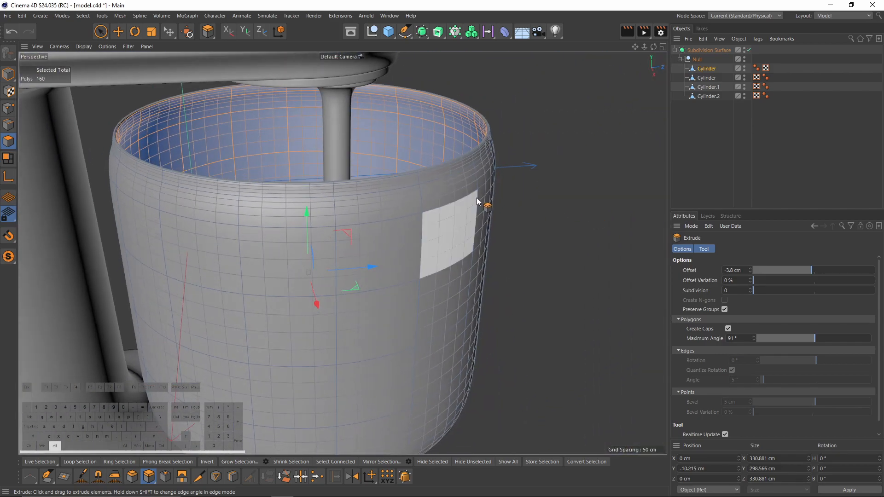
# - Cut an edge loop around the bowl's outer wall just below the rim, at an offset of 88.456 %
pyautogui.rightClick(553, 168)
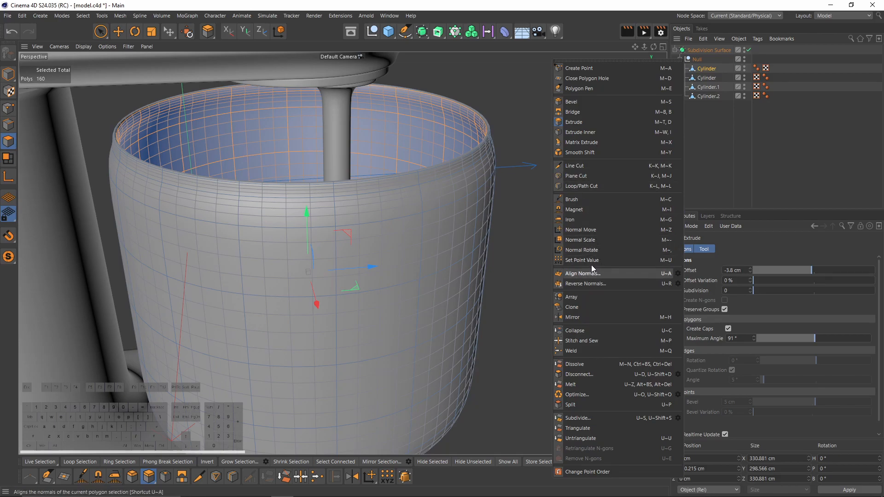
pyautogui.click(581, 186)
pyautogui.scroll(5, 401, 182)
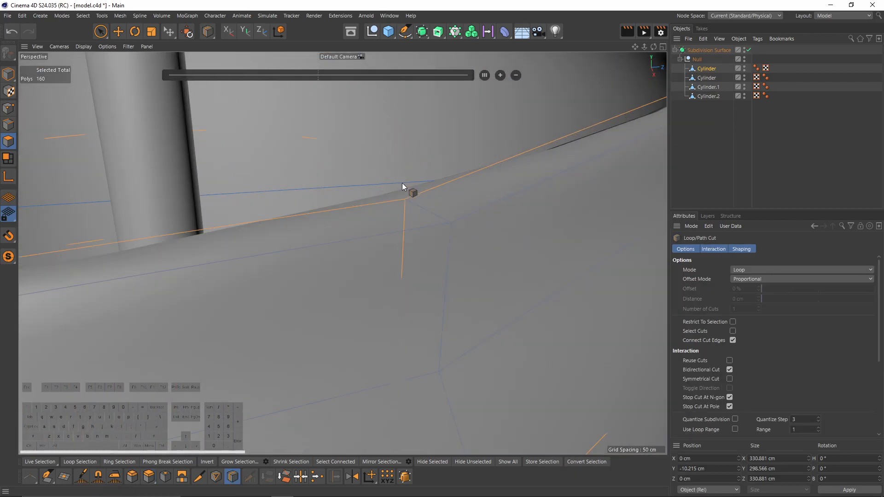
pyautogui.keyDown('alt'); pyautogui.moveTo(402, 181); pyautogui.dragTo(441, 220, button='middle'); pyautogui.keyUp('alt')
pyautogui.scroll(-4, 440, 220)
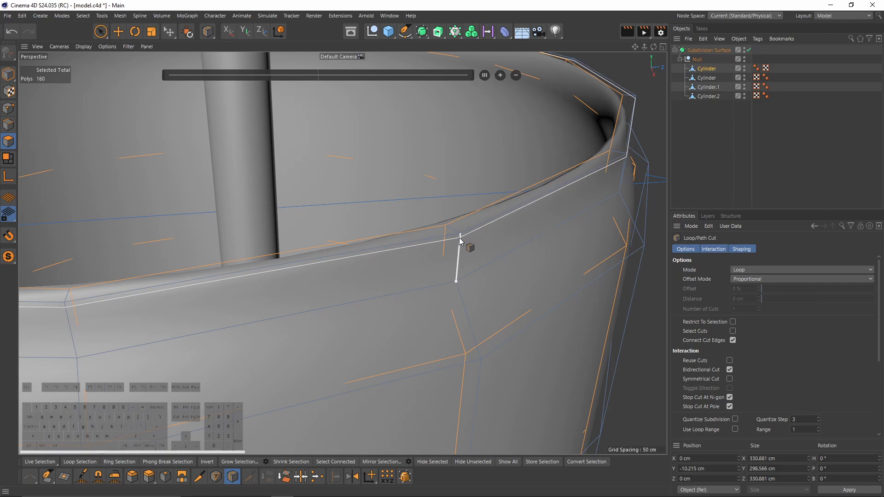
pyautogui.click(459, 237)
# - Cut a matching edge loop around the bowl's inner wall just below the rim and clear the object selection
pyautogui.keyDown('alt'); pyautogui.moveTo(501, 205); pyautogui.dragTo(519, 167); pyautogui.keyUp('alt')
pyautogui.scroll(2, 519, 167)
pyautogui.click(512, 157)
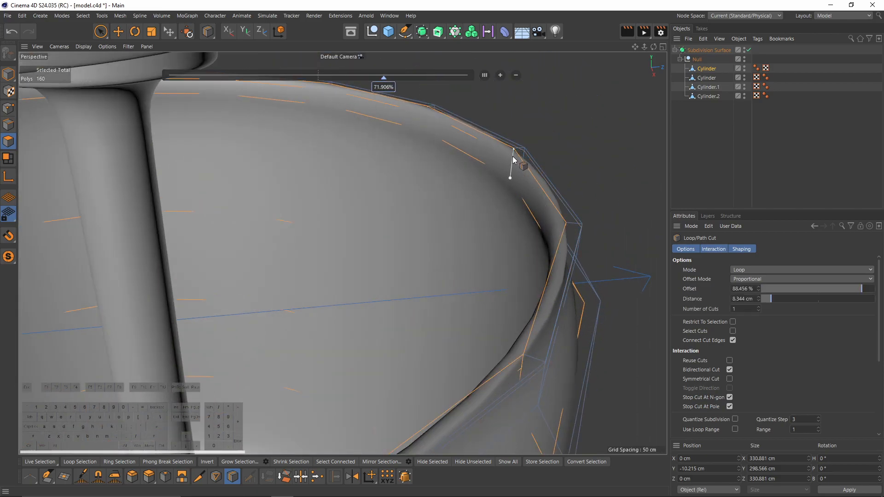
pyautogui.scroll(-4, 484, 194)
pyautogui.keyDown('alt'); pyautogui.moveTo(442, 286); pyautogui.dragTo(439, 223); pyautogui.keyUp('alt')
pyautogui.scroll(3, 439, 223)
pyautogui.click(783, 146)
pyautogui.scroll(-4, 378, 217)
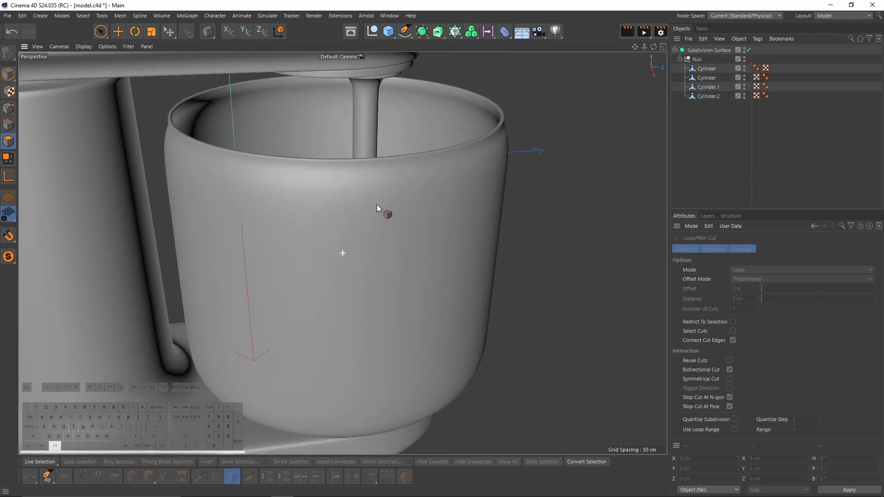
# - Reselect the bowl, cut an edge loop near its lower outer edge at an 83.887 % offset, and clear the object selection
pyautogui.keyDown('alt'); pyautogui.moveTo(378, 218); pyautogui.dragTo(376, 171); pyautogui.keyUp('alt')
pyautogui.keyDown('alt'); pyautogui.moveTo(372, 300); pyautogui.dragTo(368, 202, button='middle'); pyautogui.keyUp('alt')
pyautogui.scroll(2, 367, 334)
pyautogui.keyDown('alt'); pyautogui.moveTo(366, 334); pyautogui.dragTo(407, 331); pyautogui.keyUp('alt')
pyautogui.scroll(3, 474, 329)
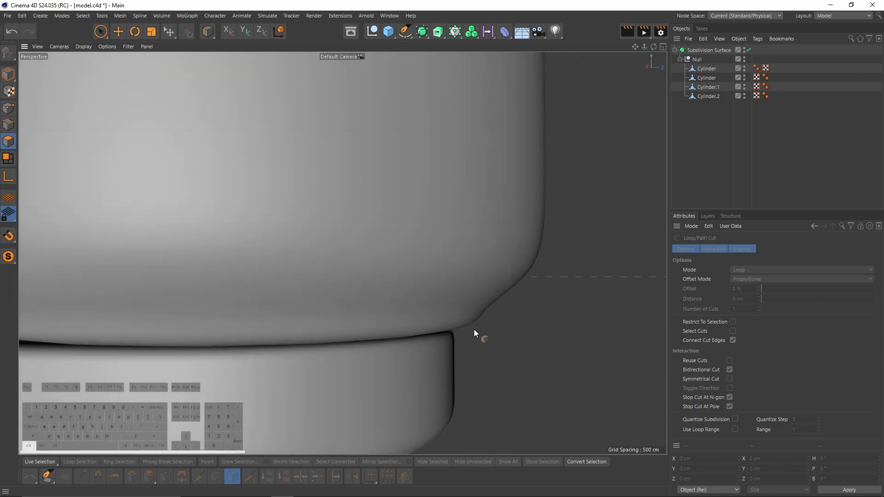
pyautogui.hotkey('ctrl', 'z')
pyautogui.scroll(3, 449, 320)
pyautogui.keyDown('alt'); pyautogui.moveTo(468, 350); pyautogui.dragTo(460, 322); pyautogui.keyUp('alt')
pyautogui.scroll(3, 485, 339)
pyautogui.scroll(1, 485, 338)
pyautogui.click(419, 295)
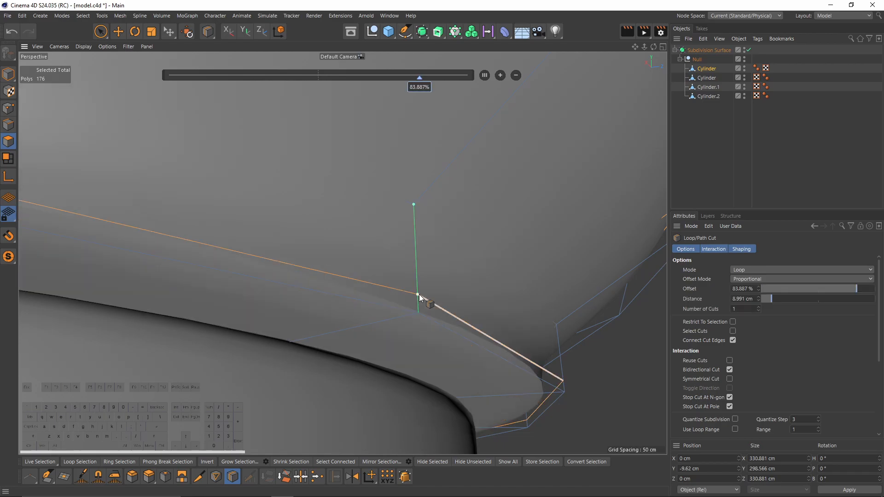
pyautogui.click(805, 170)
# - Inspect the bowl in perspective and compare the mixer's bowl, column and head with the reference image in the Right view
pyautogui.keyDown('alt'); pyautogui.moveTo(428, 280); pyautogui.dragTo(294, 292, button='right'); pyautogui.keyUp('alt')
pyautogui.keyDown('alt'); pyautogui.moveTo(288, 295); pyautogui.dragTo(308, 350); pyautogui.keyUp('alt')
pyautogui.keyDown('alt'); pyautogui.moveTo(307, 352); pyautogui.dragTo(205, 350, button='right'); pyautogui.keyUp('alt')
pyautogui.keyDown('alt'); pyautogui.moveTo(204, 350); pyautogui.dragTo(340, 303, button='middle'); pyautogui.keyUp('alt')
pyautogui.keyDown('alt'); pyautogui.moveTo(339, 302); pyautogui.dragTo(224, 311, button='right'); pyautogui.keyUp('alt')
pyautogui.keyDown('alt'); pyautogui.moveTo(223, 311); pyautogui.dragTo(332, 230); pyautogui.keyUp('alt')
pyautogui.press('F3')
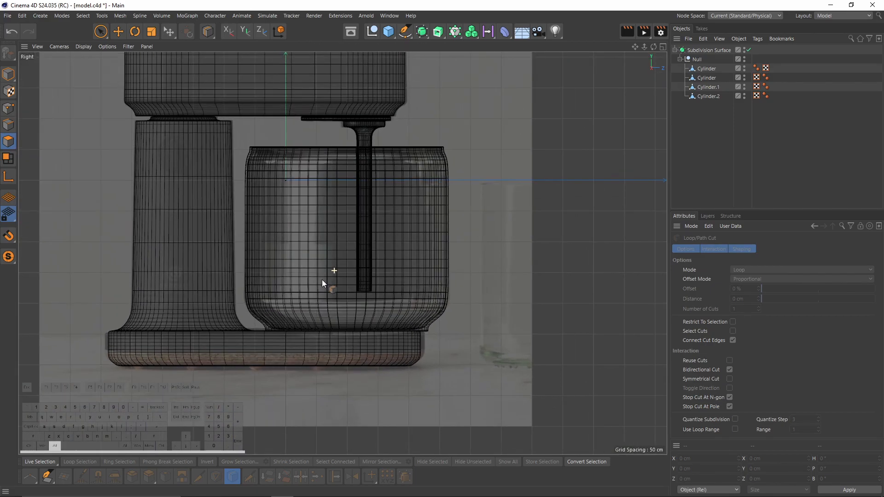
pyautogui.scroll(2, 246, 264)
pyautogui.press('F1')
pyautogui.keyDown('alt'); pyautogui.moveTo(208, 170); pyautogui.dragTo(299, 192); pyautogui.keyUp('alt')
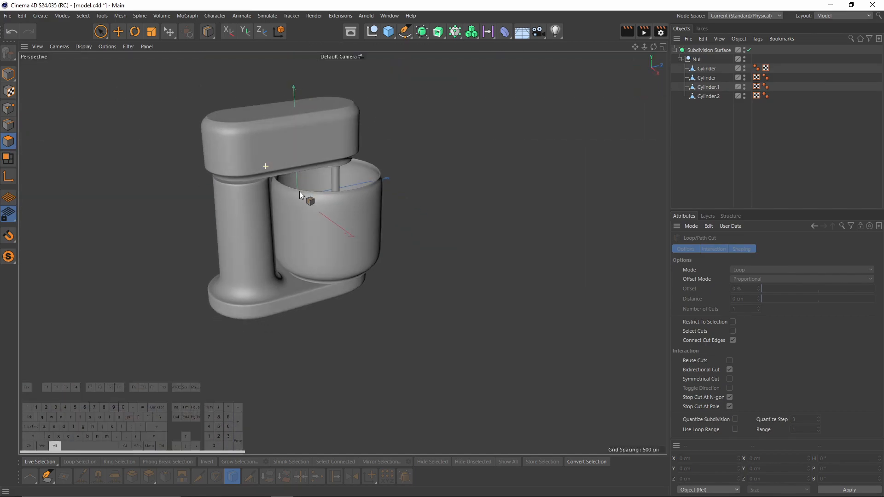
pyautogui.press('F3')
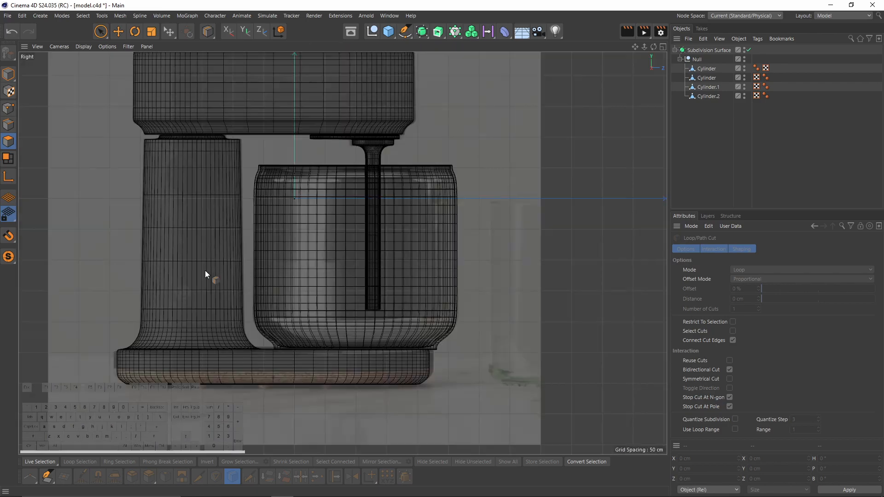
pyautogui.scroll(1, 304, 184)
pyautogui.scroll(-1, 325, 286)
pyautogui.scroll(2, 326, 278)
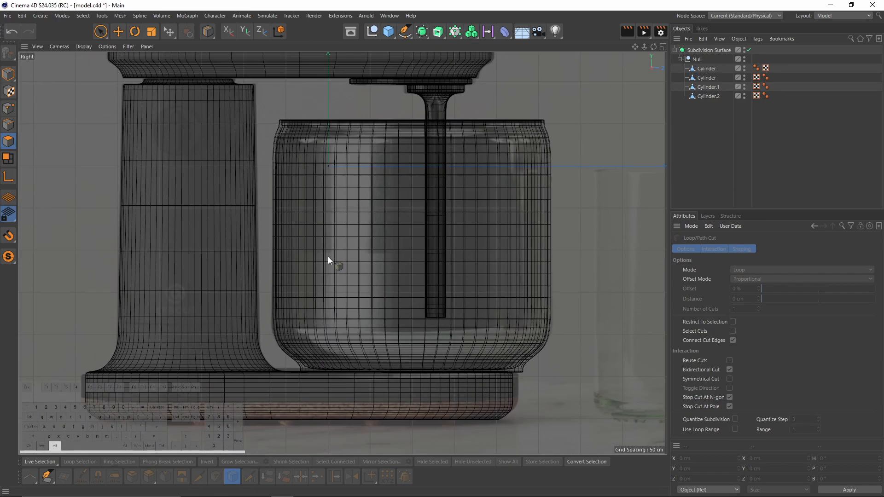
pyautogui.scroll(-1, 316, 239)
pyautogui.scroll(2, 300, 276)
pyautogui.scroll(3, 300, 273)
pyautogui.scroll(-1, 244, 294)
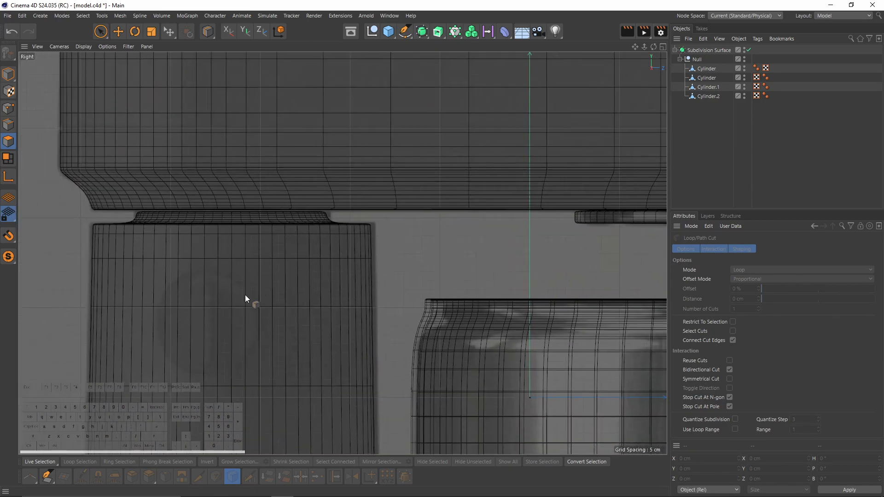
pyautogui.press('e')
pyautogui.keyDown('alt'); pyautogui.moveTo(219, 308); pyautogui.dragTo(230, 216, button='middle'); pyautogui.keyUp('alt')
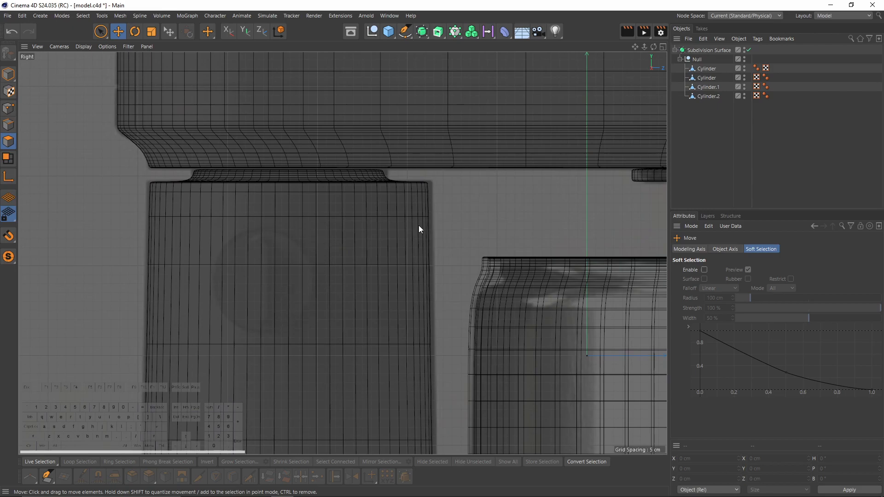
# - Return to the Perspective view and save the project
pyautogui.middleClick(358, 273)
pyautogui.middleClick(258, 164)
pyautogui.hotkey('ctrl', 's')
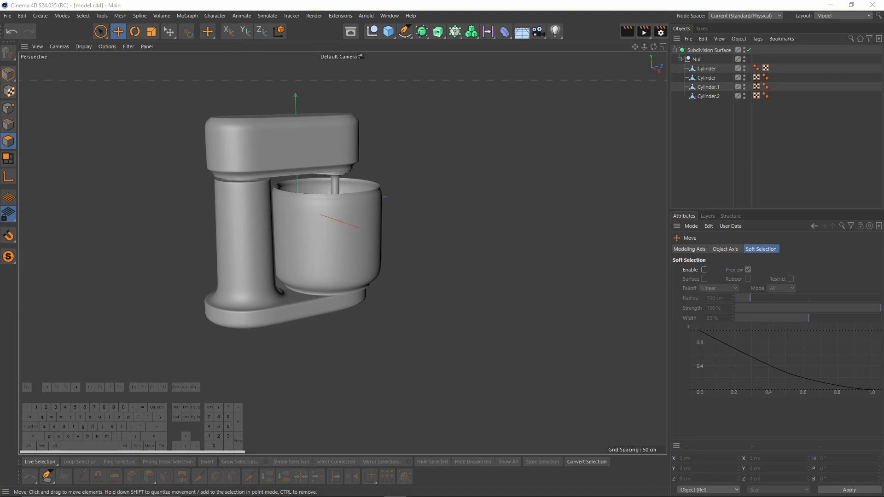
# - Turn off the Subdivision Surface and hide the bowl in the viewport to expose the base beneath it
pyautogui.scroll(6, 361, 261)
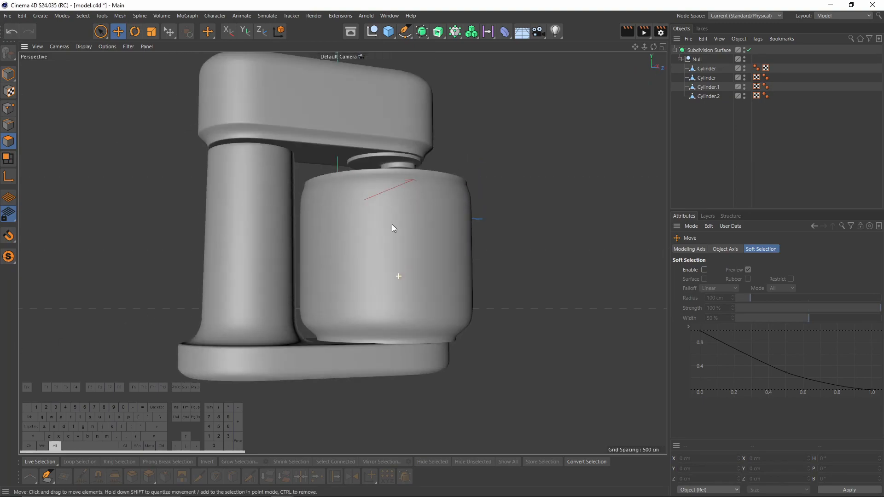
pyautogui.click(748, 50)
pyautogui.keyDown('alt'); pyautogui.moveTo(502, 130); pyautogui.dragTo(377, 205); pyautogui.keyUp('alt')
pyautogui.click(10, 75)
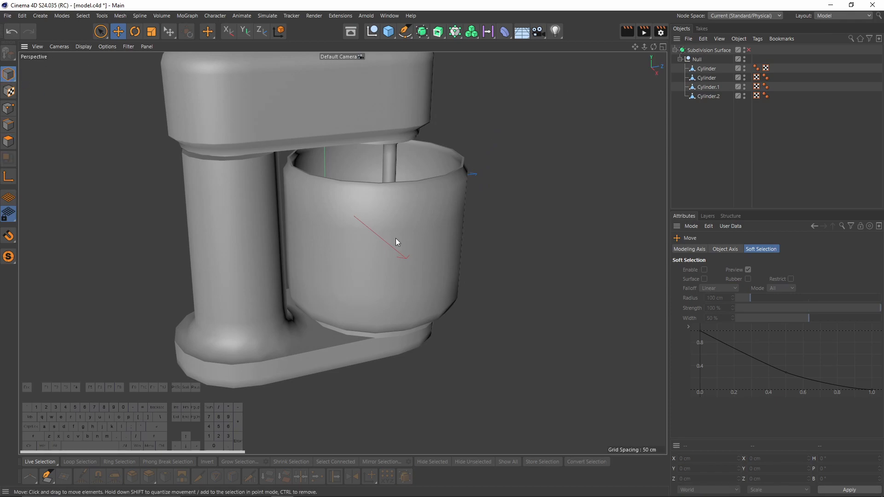
pyautogui.click(387, 233)
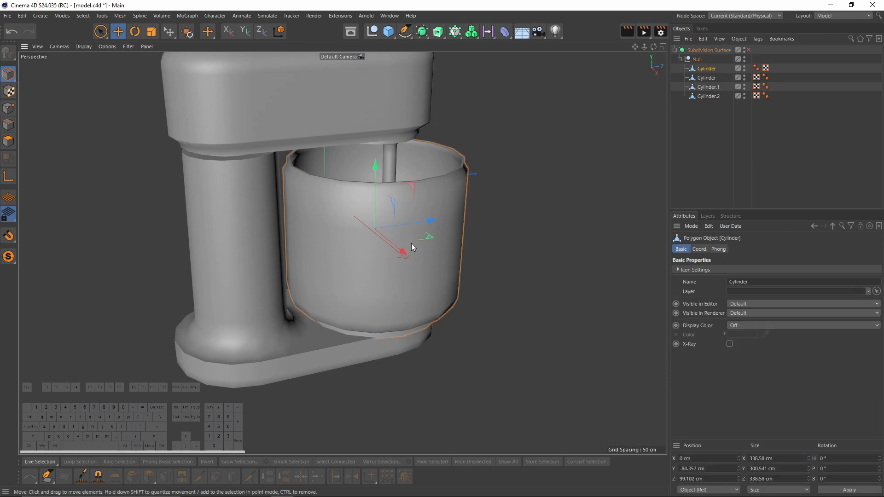
pyautogui.doubleClick(745, 68)
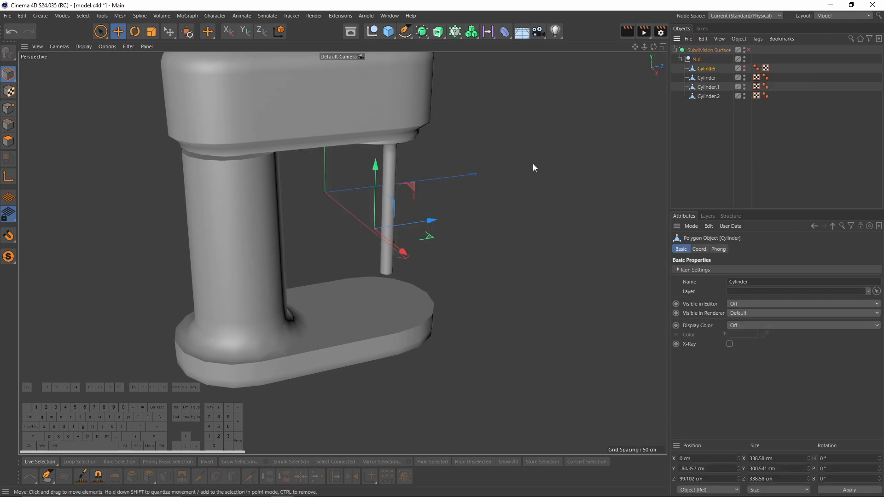
# - Set the viewport display to Gouraud Shading (Lines) and look at the underside of the mixer's base
pyautogui.scroll(5, 386, 270)
pyautogui.click(82, 47)
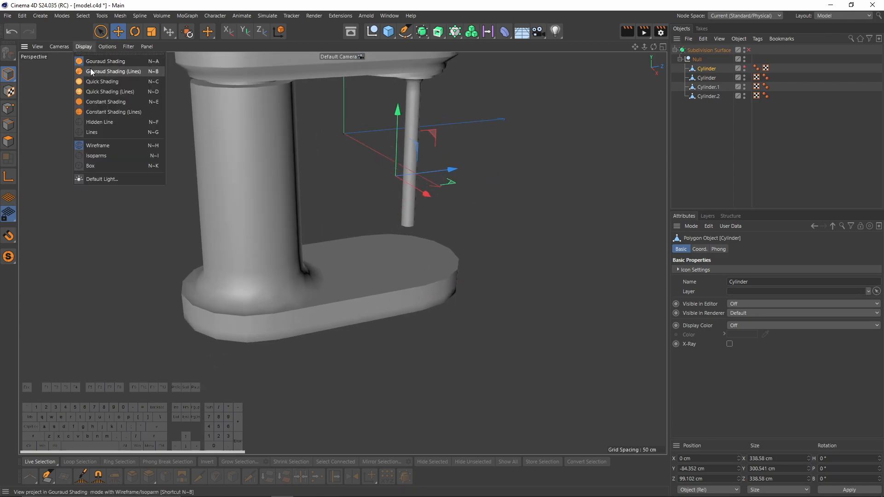
pyautogui.click(121, 73)
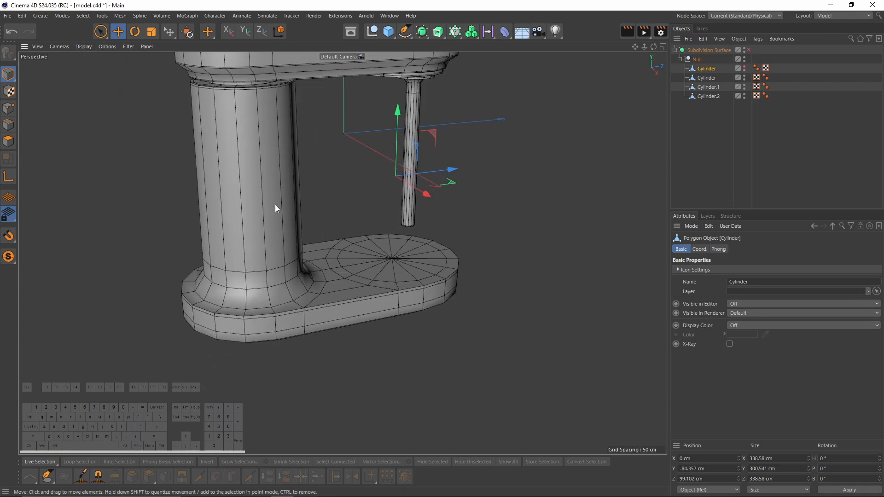
pyautogui.keyDown('alt'); pyautogui.moveTo(305, 237); pyautogui.dragTo(70, 125); pyautogui.keyUp('alt')
# - Make the cylinder forming the base and column active for polygon editing with Live Selection
pyautogui.click(8, 142)
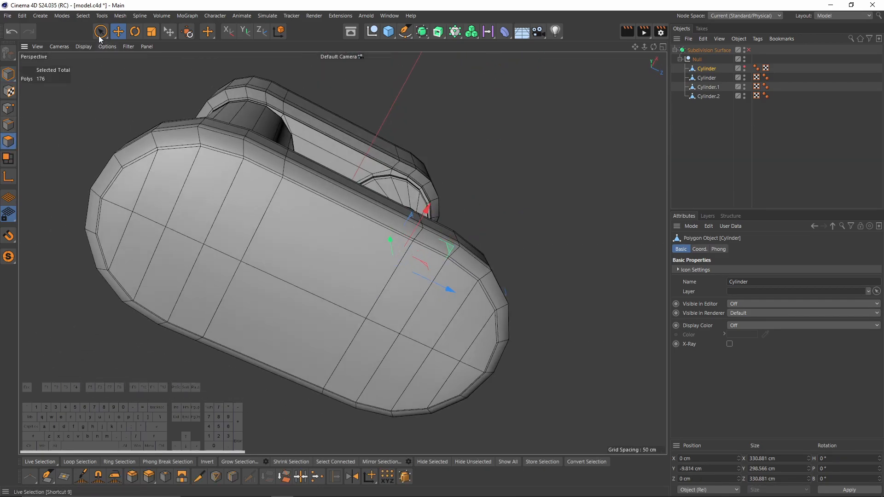
pyautogui.click(100, 32)
pyautogui.click(705, 88)
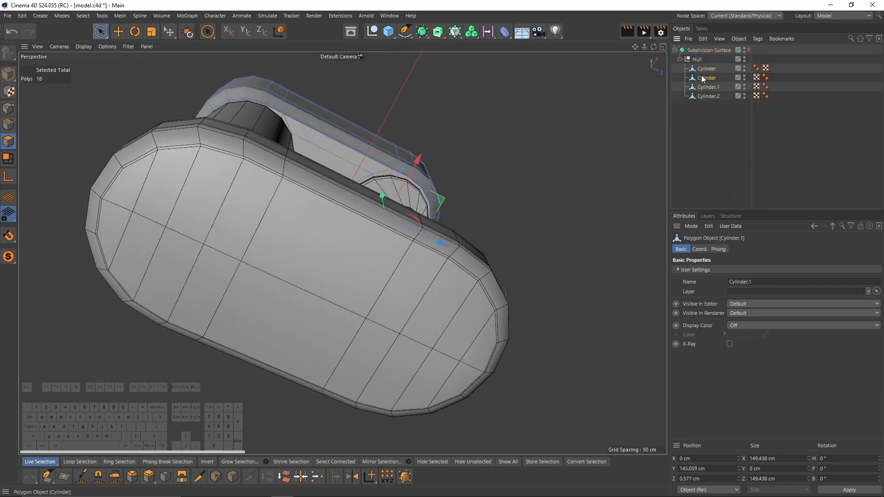
pyautogui.click(702, 78)
pyautogui.moveTo(298, 249)
pyautogui.keyDown('alt'); pyautogui.mouseDown()
pyautogui.moveTo(213, 132)
pyautogui.moveTo(306, 213)
pyautogui.moveTo(164, 182)
pyautogui.moveTo(500, 304)
pyautogui.moveTo(394, 242)
pyautogui.mouseUp(); pyautogui.keyUp('alt')
pyautogui.scroll(5, 394, 258)
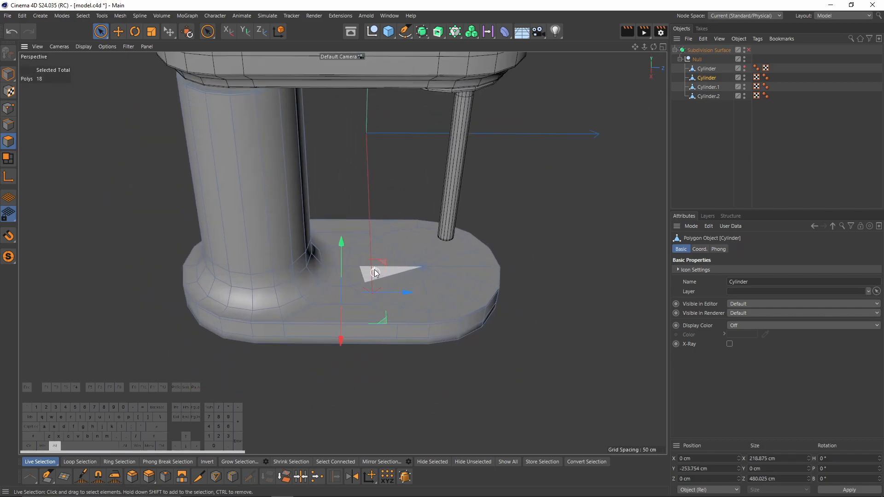
pyautogui.moveTo(346, 221); pyautogui.dragTo(350, 315)
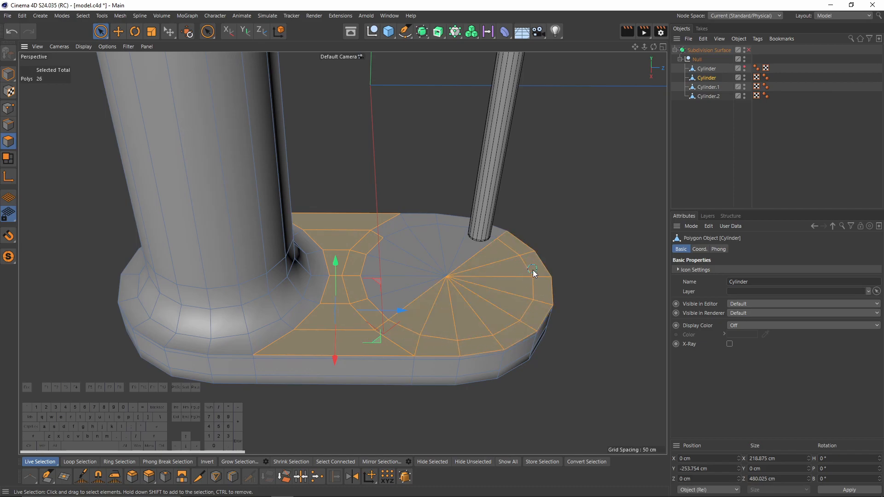
pyautogui.keyDown('alt'); pyautogui.moveTo(443, 259); pyautogui.dragTo(405, 320); pyautogui.keyUp('alt')
pyautogui.press('e')
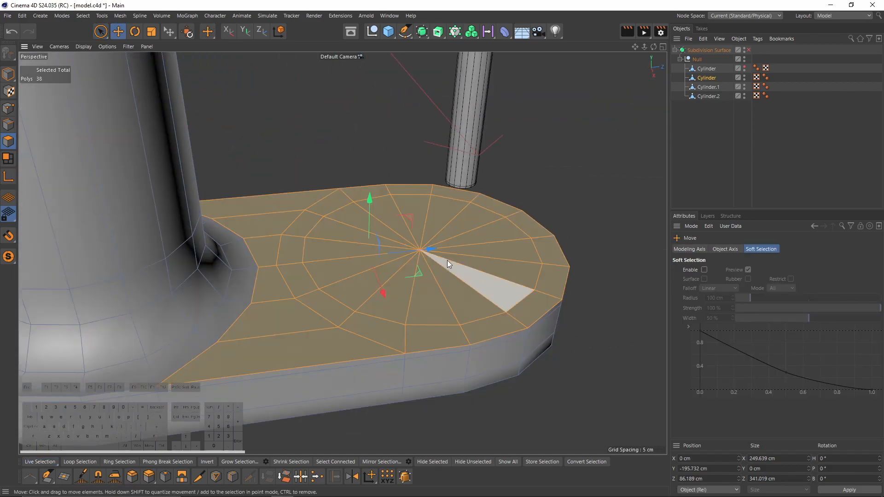
pyautogui.moveTo(388, 252)
pyautogui.keyDown('alt'); pyautogui.mouseDown()
pyautogui.moveTo(400, 189)
pyautogui.moveTo(371, 192)
pyautogui.moveTo(369, 229)
pyautogui.moveTo(392, 177)
pyautogui.moveTo(265, 214)
pyautogui.moveTo(207, 191)
pyautogui.moveTo(272, 244)
pyautogui.moveTo(426, 228)
pyautogui.moveTo(355, 181)
pyautogui.moveTo(389, 211)
pyautogui.moveTo(375, 290)
pyautogui.moveTo(391, 270)
pyautogui.moveTo(387, 316)
pyautogui.moveTo(385, 235)
pyautogui.moveTo(394, 238)
pyautogui.moveTo(330, 242)
pyautogui.moveTo(331, 272)
pyautogui.mouseUp(); pyautogui.keyUp('alt')
pyautogui.press('space')
# - Select the circular fan of polygons and its outer ring on the base's top under the whisk shaft and delete them
pyautogui.click(292, 286)
pyautogui.moveTo(408, 123); pyautogui.dragTo(487, 194)
pyautogui.moveTo(444, 289)
pyautogui.mouseDown()
pyautogui.moveTo(449, 227)
pyautogui.moveTo(318, 221)
pyautogui.mouseUp()
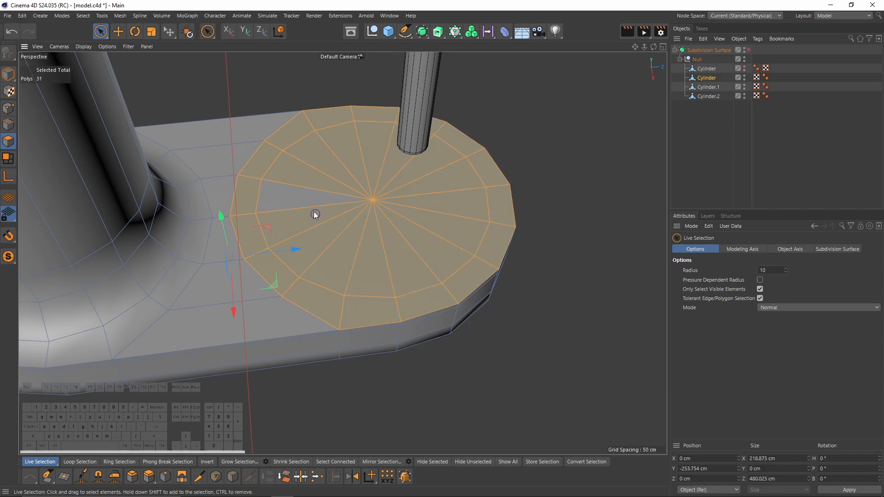
pyautogui.keyDown('alt'); pyautogui.moveTo(305, 192); pyautogui.dragTo(354, 231); pyautogui.keyUp('alt')
pyautogui.press('Delete')
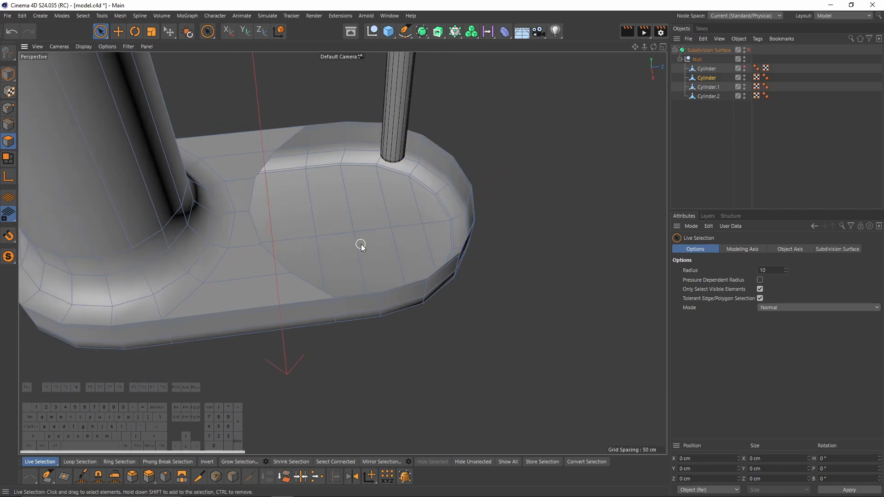
# - Close the circular hole in the base's top with an N-gon using Close Polygon Hole
pyautogui.rightClick(479, 173)
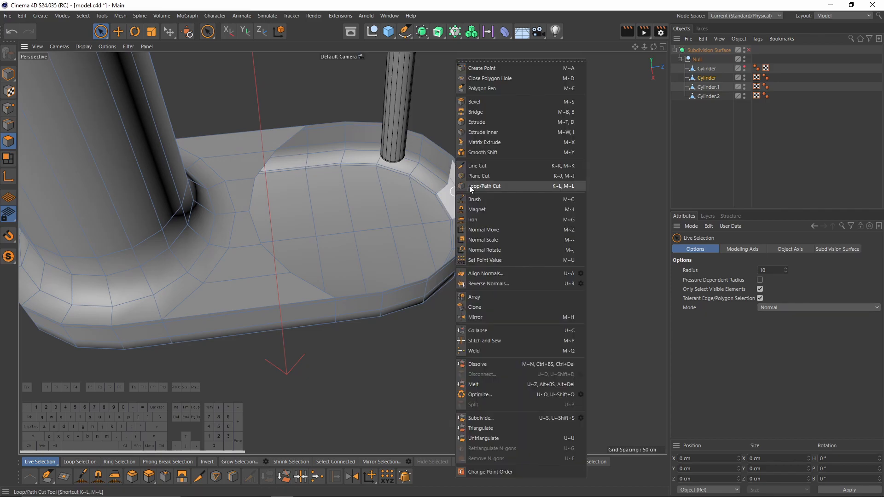
pyautogui.click(489, 79)
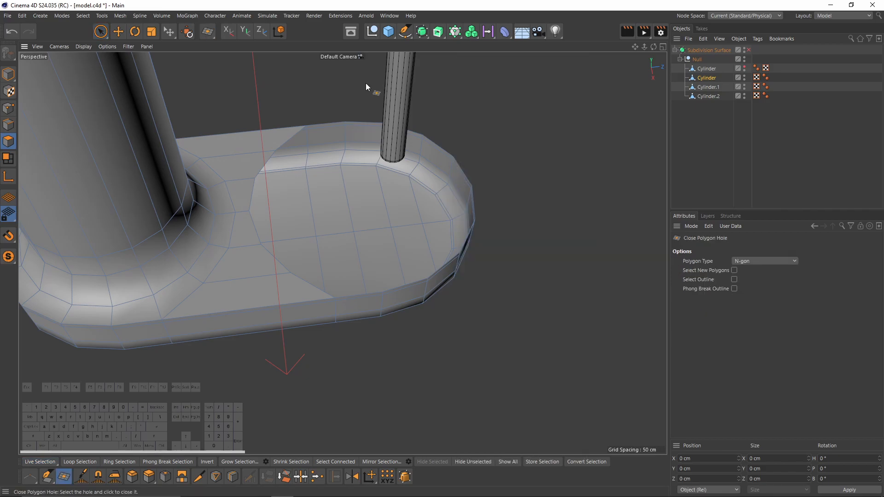
pyautogui.click(291, 140)
pyautogui.keyDown('alt'); pyautogui.moveTo(291, 140); pyautogui.dragTo(376, 198); pyautogui.keyUp('alt')
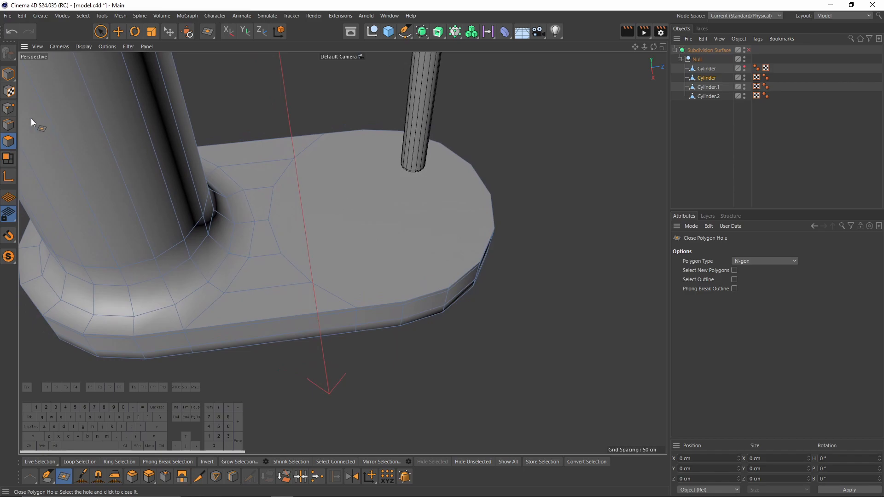
# - In point mode, use Line Cut to join two opposite rim points with a crosswise cut over the base's new top face
pyautogui.click(12, 108)
pyautogui.press('e')
pyautogui.keyDown('alt'); pyautogui.moveTo(259, 206); pyautogui.dragTo(372, 313); pyautogui.keyUp('alt')
pyautogui.rightClick(433, 247)
pyautogui.click(462, 284)
pyautogui.click(367, 354)
pyautogui.click(357, 194)
pyautogui.keyDown('alt'); pyautogui.moveTo(360, 201); pyautogui.dragTo(305, 264); pyautogui.keyUp('alt')
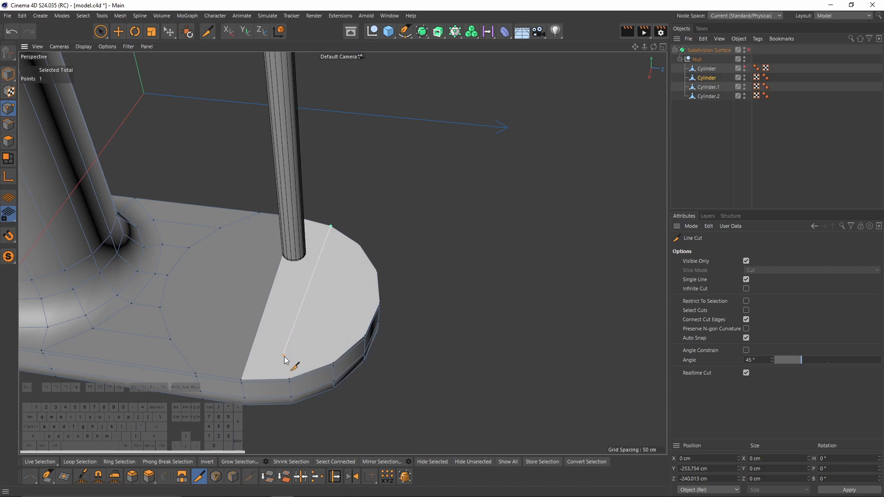
# - Add further parallel crosswise cuts toward the rounded end of the base's top face, joining opposite rim points
pyautogui.keyDown('alt'); pyautogui.moveTo(291, 377); pyautogui.dragTo(258, 341); pyautogui.keyUp('alt')
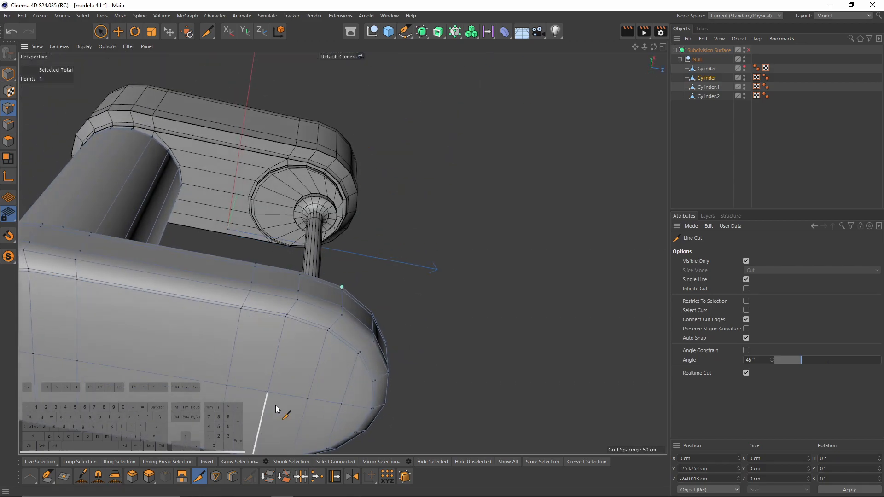
pyautogui.keyDown('alt'); pyautogui.moveTo(385, 250); pyautogui.dragTo(439, 217); pyautogui.keyUp('alt')
pyautogui.keyDown('alt'); pyautogui.moveTo(439, 217); pyautogui.dragTo(384, 313, button='middle'); pyautogui.keyUp('alt')
pyautogui.click(373, 311)
pyautogui.click(423, 212)
pyautogui.keyDown('alt'); pyautogui.moveTo(412, 217); pyautogui.dragTo(376, 227); pyautogui.keyUp('alt')
pyautogui.keyDown('alt'); pyautogui.moveTo(377, 227); pyautogui.dragTo(320, 299, button='middle'); pyautogui.keyUp('alt')
pyautogui.scroll(3, 319, 304)
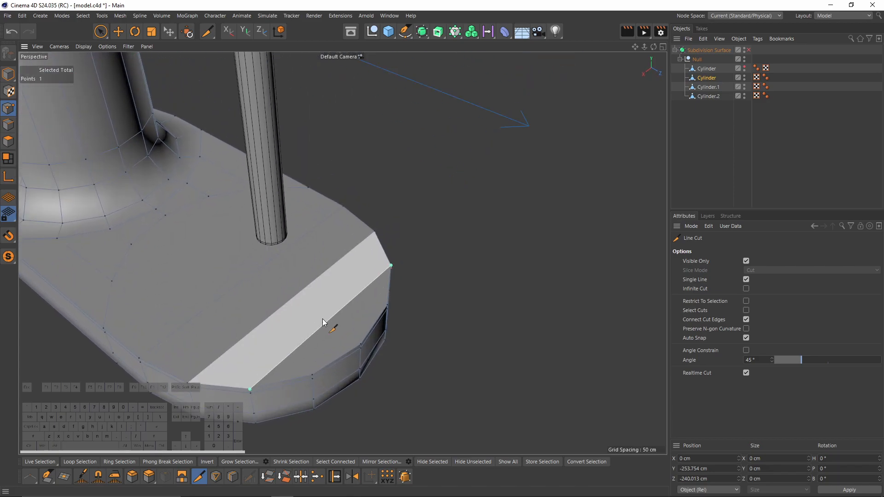
# - Cut lengthwise across the base's top face from the middle of its rounded end to the opposite point near the column
pyautogui.click(360, 343)
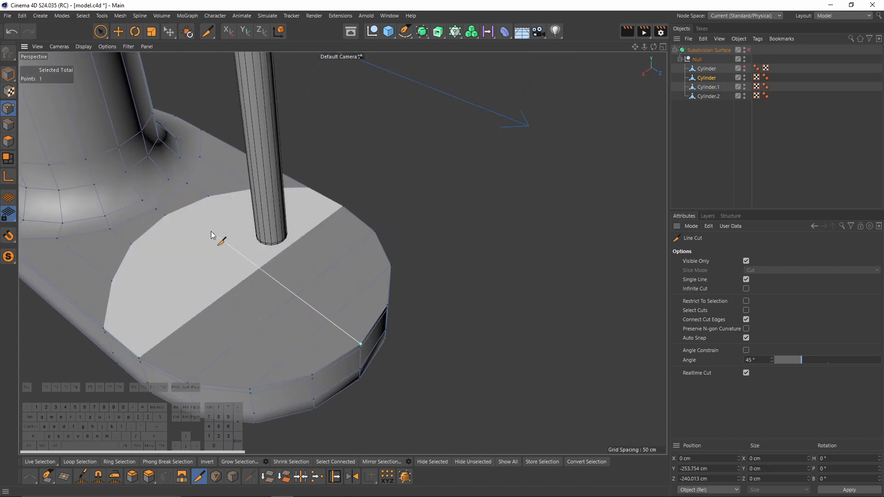
pyautogui.click(167, 215)
pyautogui.press('e')
pyautogui.keyDown('alt'); pyautogui.moveTo(208, 276); pyautogui.dragTo(305, 300, button='middle'); pyautogui.keyUp('alt')
pyautogui.scroll(-4, 294, 302)
pyautogui.keyDown('alt'); pyautogui.moveTo(292, 303); pyautogui.dragTo(363, 340); pyautogui.keyUp('alt')
pyautogui.scroll(3, 356, 297)
pyautogui.keyDown('alt'); pyautogui.moveTo(364, 339); pyautogui.dragTo(346, 342, button='middle'); pyautogui.keyUp('alt')
pyautogui.keyDown('alt'); pyautogui.moveTo(286, 308); pyautogui.dragTo(251, 302); pyautogui.keyUp('alt')
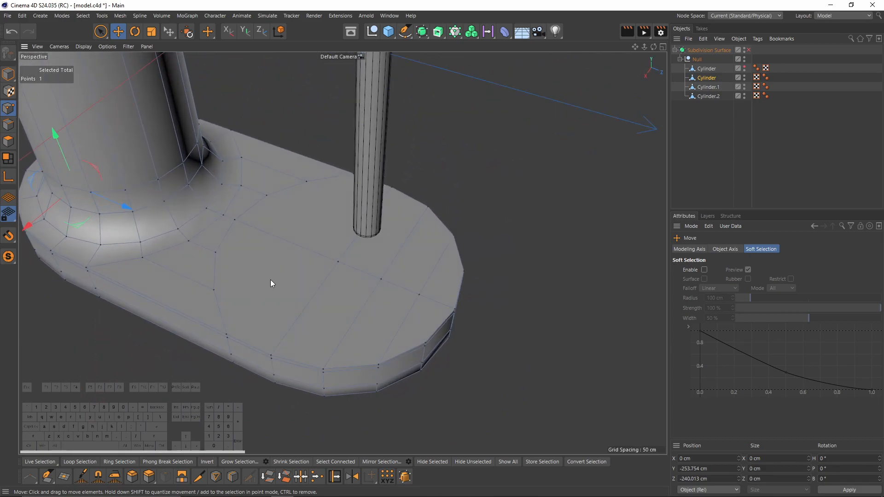
# - Cut an inner line around the base's top face, following the rounded end inside the rim from one column side to the other
pyautogui.press('k')
pyautogui.press('k')
pyautogui.click(213, 291)
pyautogui.keyDown('alt'); pyautogui.moveTo(214, 291); pyautogui.dragTo(185, 288); pyautogui.keyUp('alt')
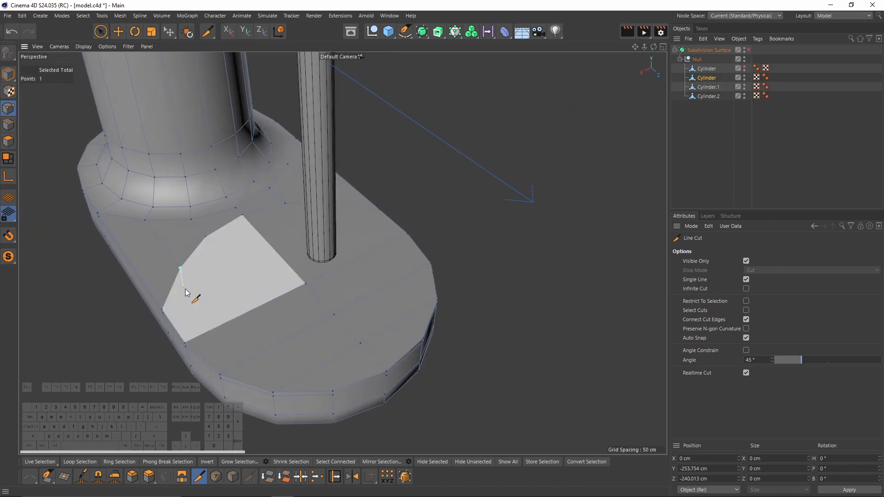
pyautogui.click(223, 326)
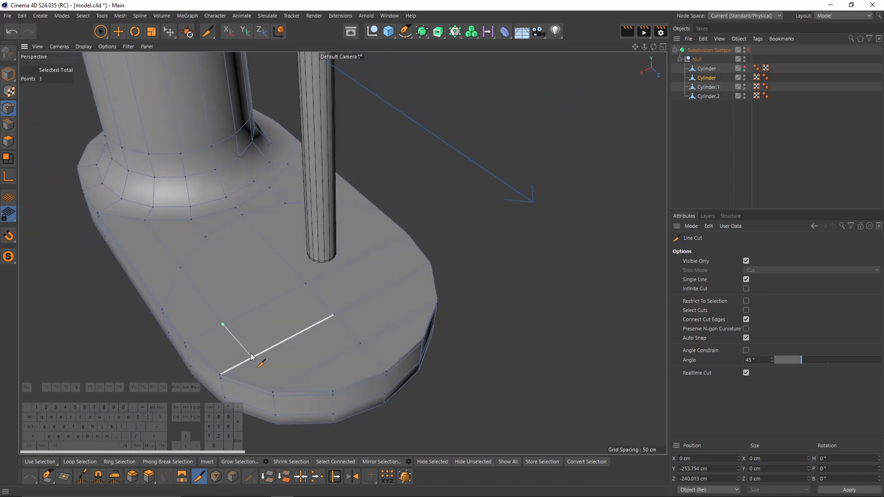
pyautogui.click(254, 358)
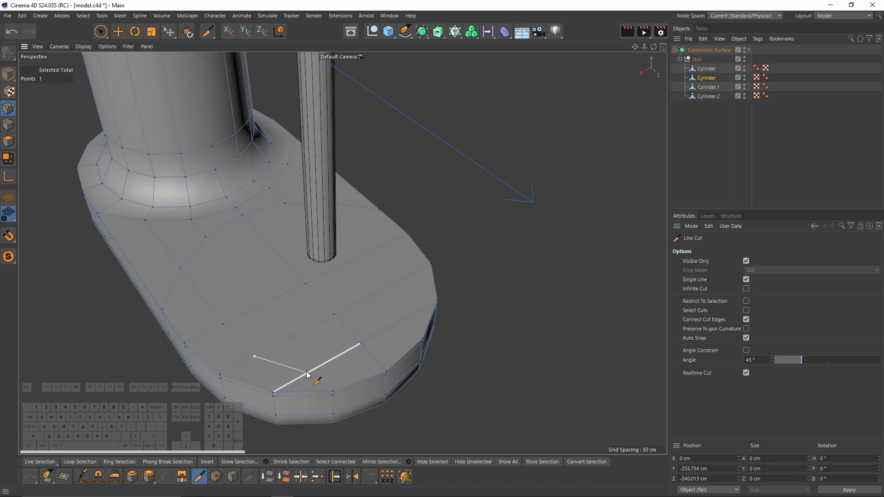
pyautogui.click(372, 357)
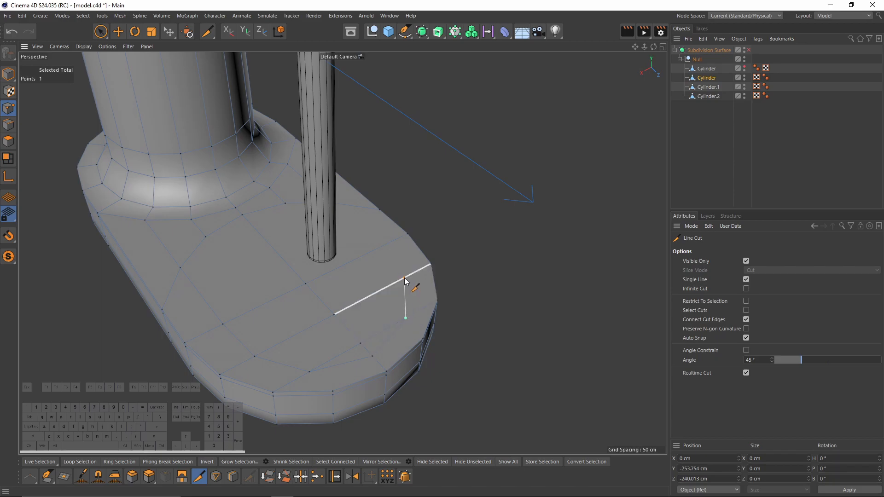
pyautogui.keyDown('alt'); pyautogui.moveTo(381, 246); pyautogui.dragTo(317, 243); pyautogui.keyUp('alt')
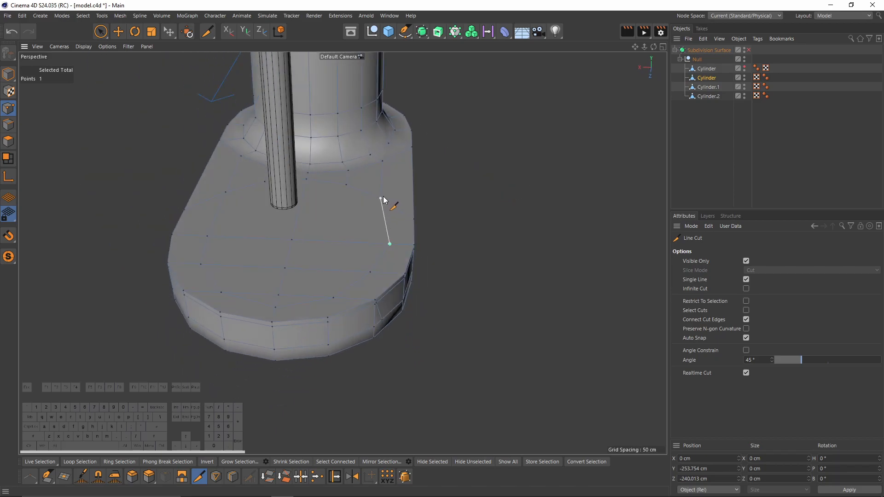
pyautogui.keyDown('alt'); pyautogui.moveTo(370, 200); pyautogui.dragTo(230, 170); pyautogui.keyUp('alt')
pyautogui.press('e')
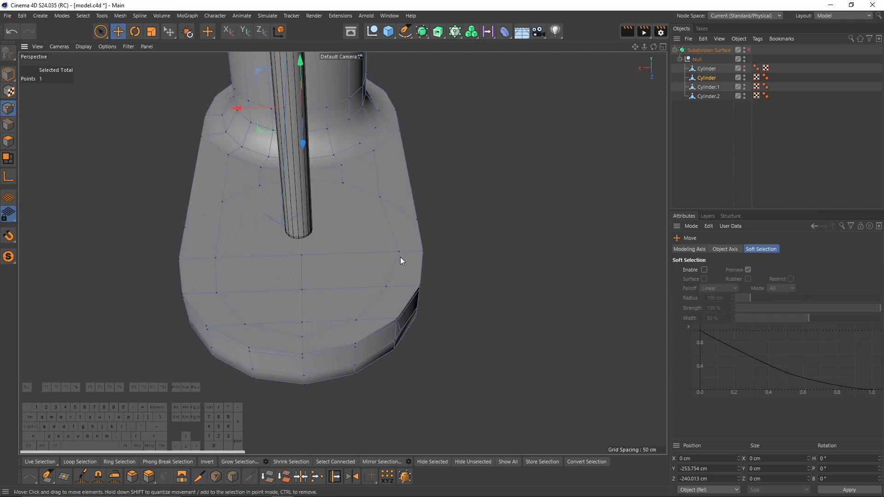
# - Slide points of the new inner cut to adjust its spacing from the rim at the base's rounded end
pyautogui.scroll(2, 399, 258)
pyautogui.keyDown('alt'); pyautogui.moveTo(341, 253); pyautogui.dragTo(413, 239); pyautogui.keyUp('alt')
pyautogui.rightClick(413, 239)
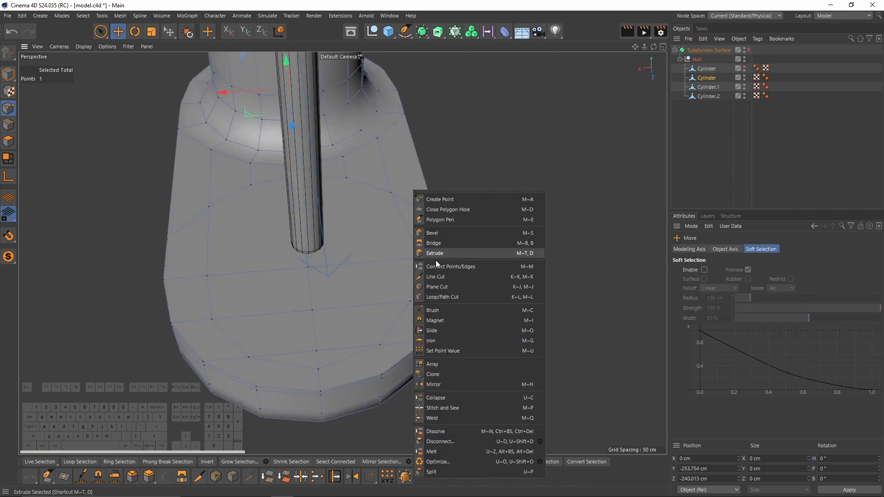
pyautogui.click(448, 330)
pyautogui.moveTo(418, 258); pyautogui.dragTo(408, 308)
pyautogui.keyDown('alt'); pyautogui.moveTo(279, 327); pyautogui.dragTo(400, 309); pyautogui.keyUp('alt')
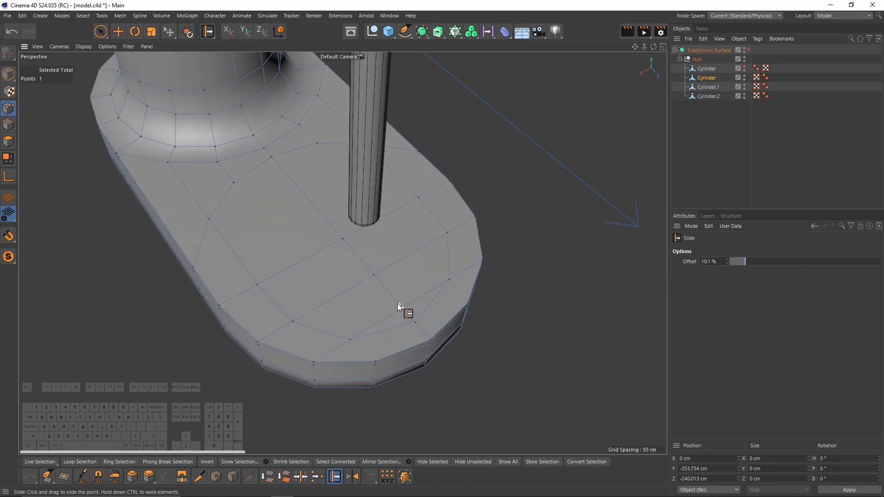
pyautogui.keyDown('alt'); pyautogui.moveTo(395, 315); pyautogui.dragTo(384, 299, button='middle'); pyautogui.keyUp('alt')
pyautogui.keyDown('alt'); pyautogui.scroll(3, 369, 317); pyautogui.keyUp('alt')
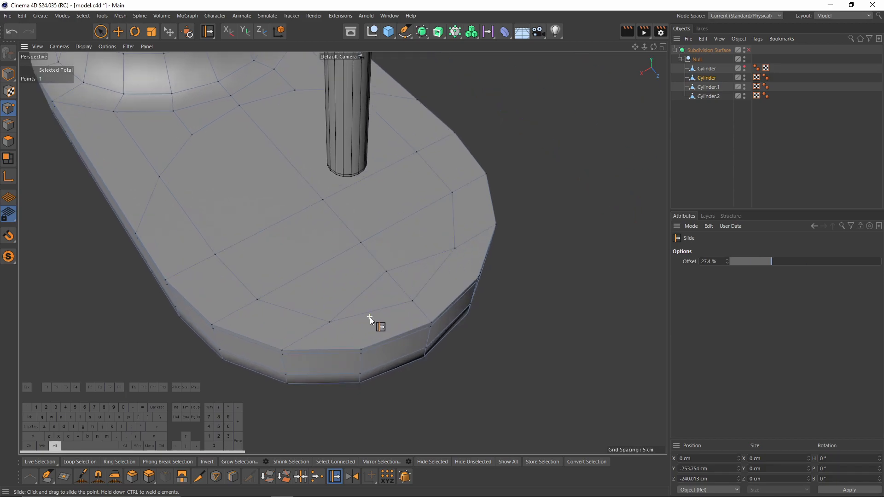
# - Use Line Cut to connect the two unjoined rim points at the rounded end to the inner cut on both sides of the middle
pyautogui.click(9, 142)
pyautogui.click(402, 334)
pyautogui.keyDown('alt'); pyautogui.moveTo(443, 332); pyautogui.dragTo(432, 291); pyautogui.keyUp('alt')
pyautogui.rightClick(430, 245)
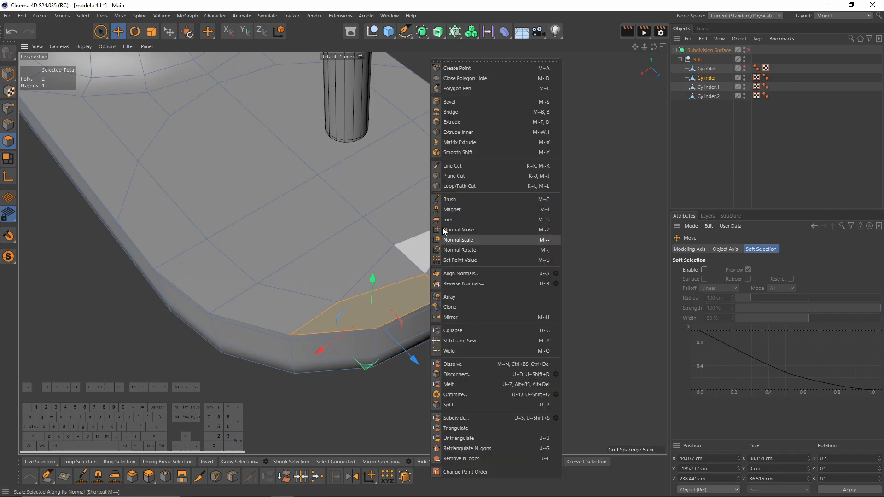
pyautogui.click(452, 166)
pyautogui.click(376, 329)
pyautogui.click(384, 288)
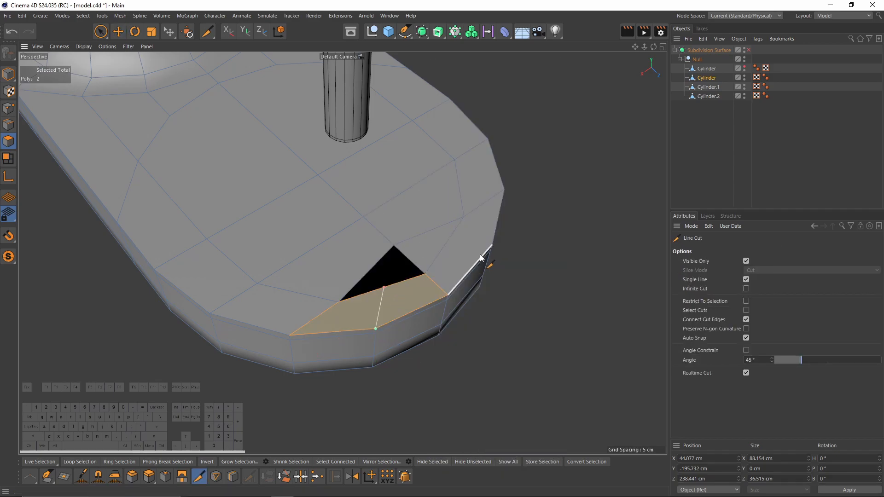
pyautogui.click(491, 244)
pyautogui.click(447, 241)
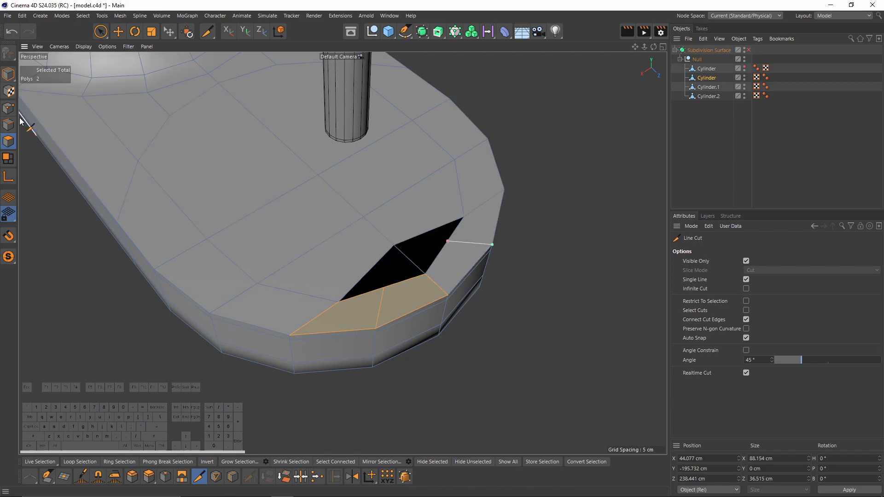
# - In point mode, slide the new cut end points along the rounded end to close the gaps and even out the inner curve
pyautogui.click(9, 110)
pyautogui.press('e')
pyautogui.rightClick(434, 197)
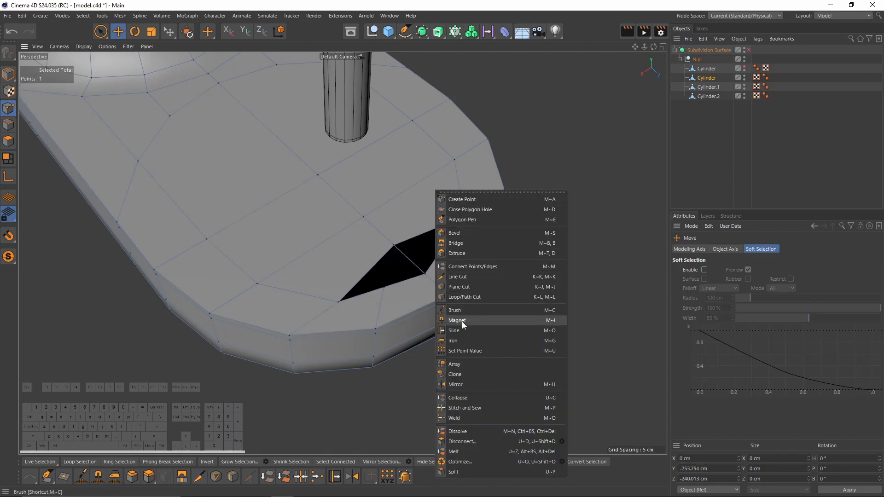
pyautogui.click(454, 331)
pyautogui.scroll(3, 405, 301)
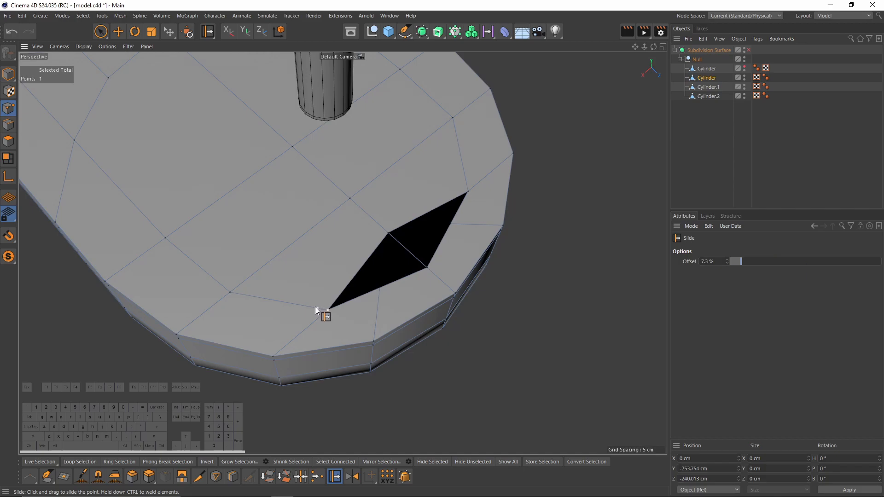
pyautogui.moveTo(316, 307); pyautogui.dragTo(375, 291)
pyautogui.moveTo(451, 225); pyautogui.dragTo(385, 250)
# - Try diagonal line cuts from two inner-cut points near the column to the middle point of the base's top face
pyautogui.keyDown('alt'); pyautogui.moveTo(442, 229); pyautogui.dragTo(206, 229); pyautogui.keyUp('alt')
pyautogui.press('k')
pyautogui.press('k')
pyautogui.click(170, 225)
pyautogui.click(322, 203)
pyautogui.click(322, 203)
pyautogui.click(207, 146)
pyautogui.press('e')
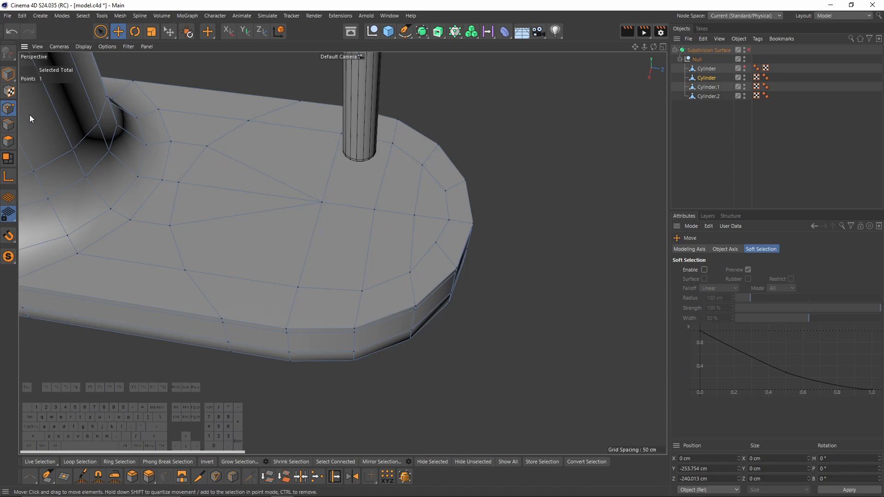
# - Try removing the lengthwise edge between the two diagonal cuts, and undo back to the layout without the diagonals
pyautogui.click(8, 124)
pyautogui.click(251, 194)
pyautogui.rightClick(394, 258)
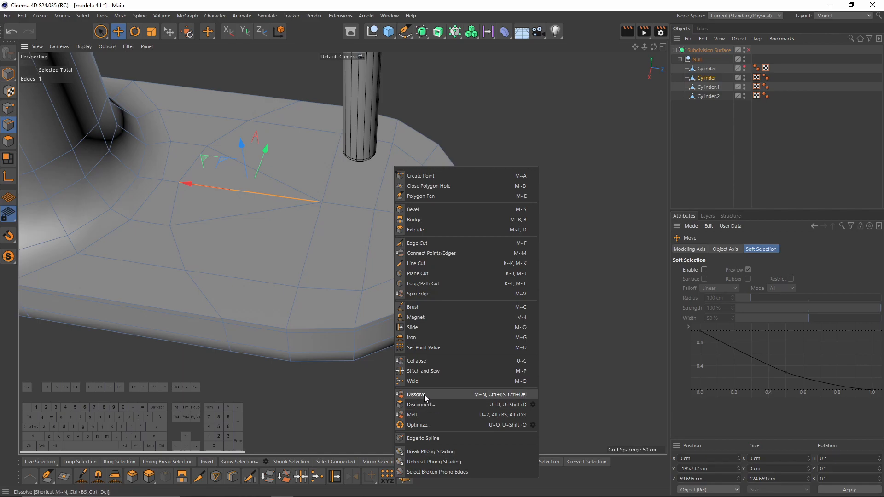
pyautogui.click(432, 405)
pyautogui.keyDown('alt'); pyautogui.moveTo(286, 205); pyautogui.dragTo(245, 266); pyautogui.keyUp('alt')
pyautogui.keyDown('alt'); pyautogui.moveTo(278, 206); pyautogui.dragTo(295, 258); pyautogui.keyUp('alt')
pyautogui.hotkey('ctrl', 'z')
pyautogui.hotkey('ctrl', 'z')
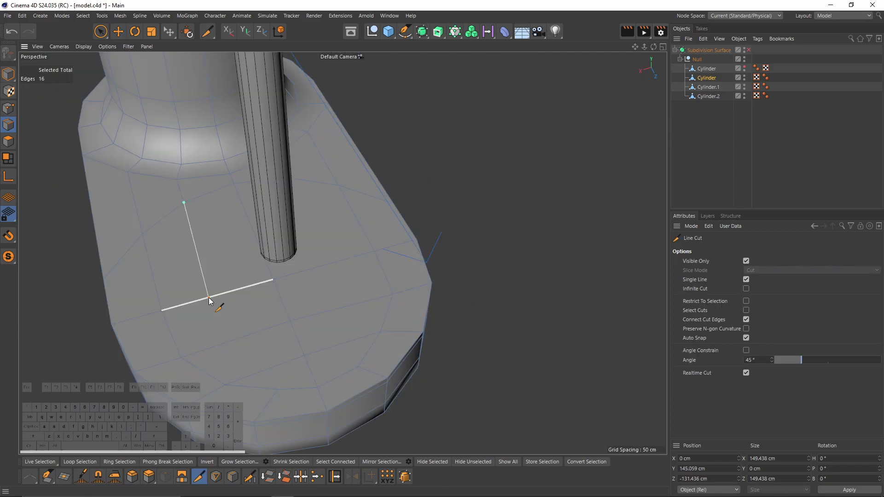
# - Cut a second line inside the first one on the base's top face, running lengthwise and curving around the rounded end
pyautogui.keyDown('alt'); pyautogui.moveTo(209, 297); pyautogui.dragTo(209, 297); pyautogui.keyUp('alt')
pyautogui.click(209, 297)
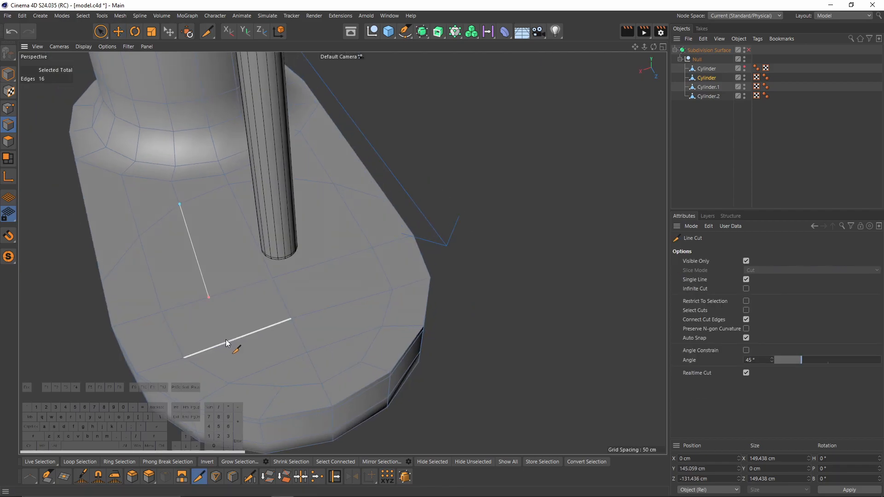
pyautogui.click(209, 298)
pyautogui.click(227, 342)
pyautogui.click(227, 341)
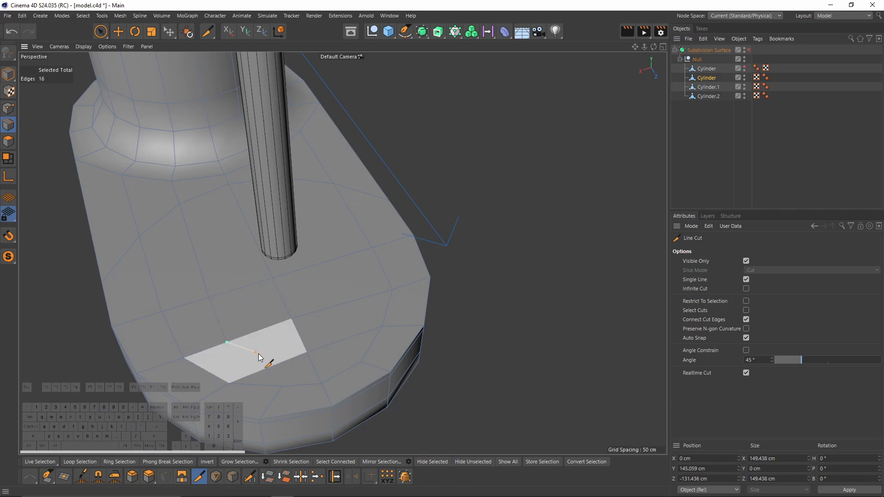
pyautogui.click(270, 366)
pyautogui.click(269, 367)
pyautogui.click(313, 366)
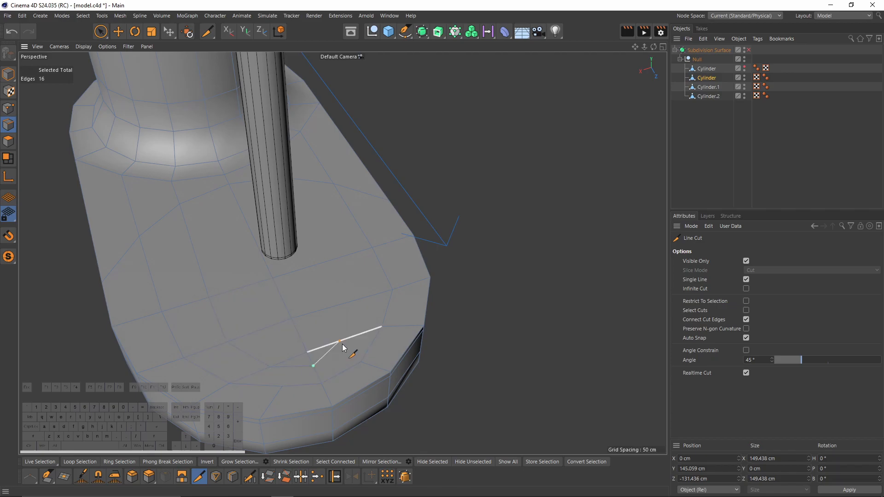
pyautogui.click(351, 301)
pyautogui.keyDown('alt'); pyautogui.moveTo(335, 256); pyautogui.dragTo(128, 180); pyautogui.keyUp('alt')
pyautogui.press('e')
pyautogui.click(8, 109)
# - Use Line Cut to join the outer inner-cut points to the second inner cut on both sides of the rounded end's middle
pyautogui.scroll(5, 325, 335)
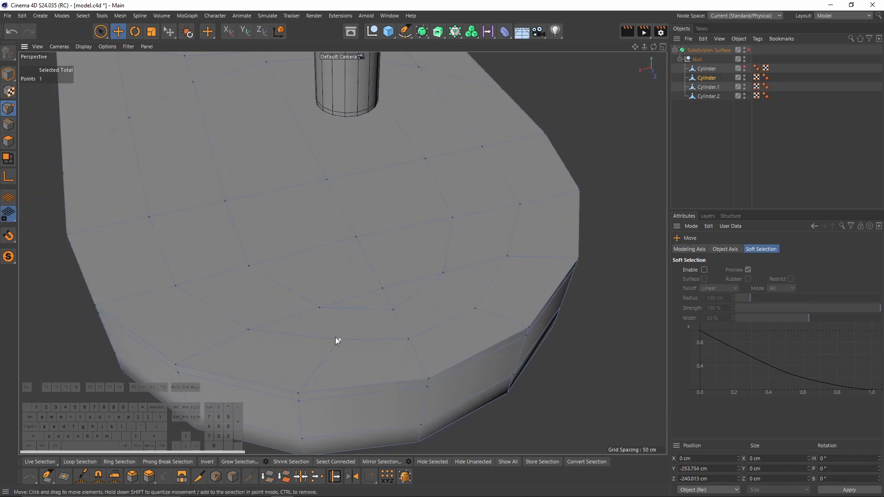
pyautogui.press('k')
pyautogui.press('k')
pyautogui.click(339, 340)
pyautogui.click(415, 294)
pyautogui.click(475, 308)
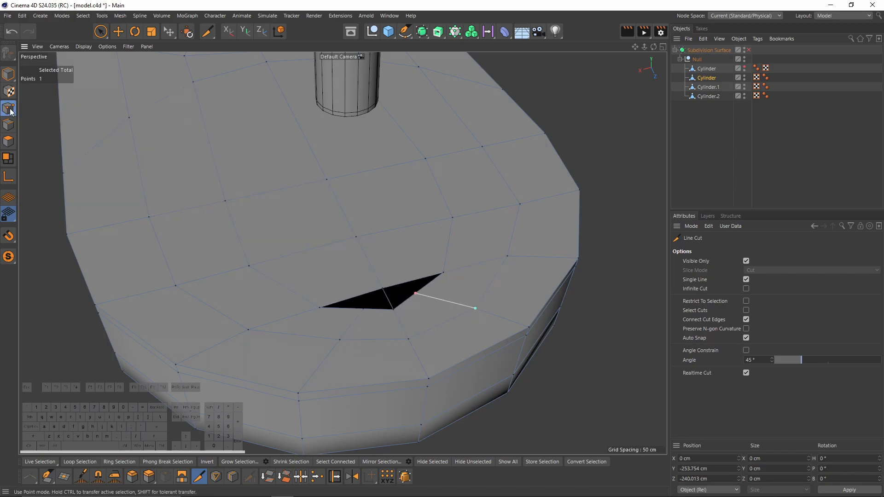
# - Slide the new points of the second inner cut into an even curve, and slide the misaligned inner point nearer the column toward the rounded end
pyautogui.press('m')
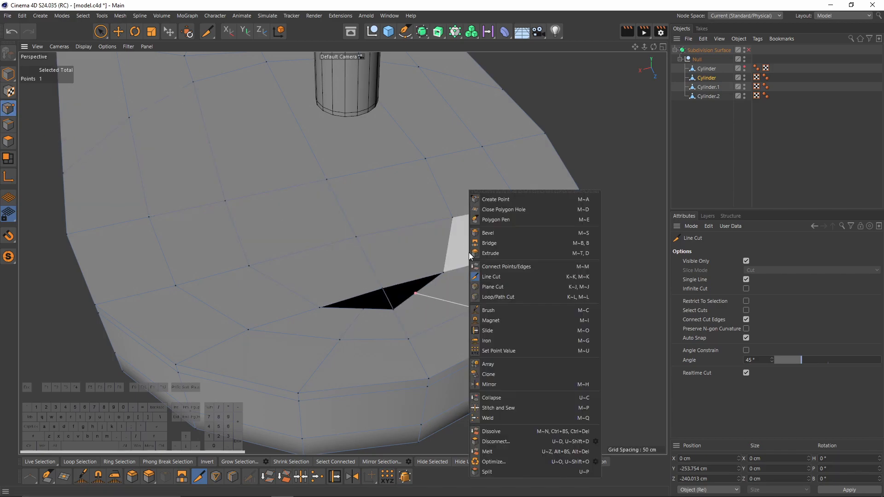
pyautogui.click(487, 330)
pyautogui.moveTo(413, 297); pyautogui.dragTo(323, 316)
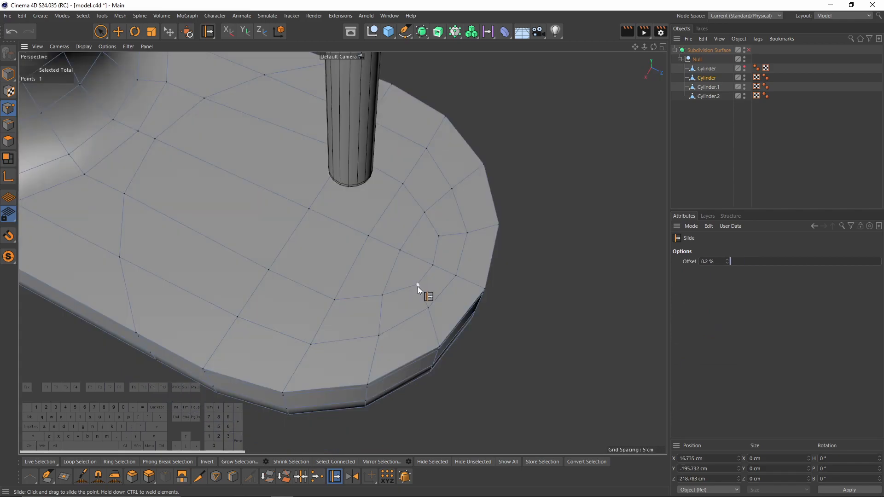
pyautogui.moveTo(419, 289); pyautogui.dragTo(347, 205)
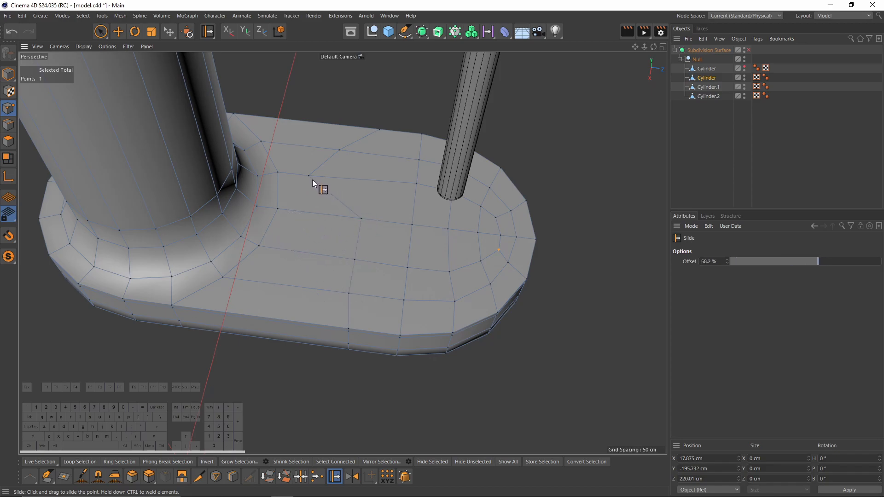
pyautogui.moveTo(316, 177); pyautogui.dragTo(382, 159)
pyautogui.keyDown('alt'); pyautogui.moveTo(346, 299); pyautogui.dragTo(385, 188); pyautogui.keyUp('alt')
pyautogui.press('e')
pyautogui.keyDown('alt'); pyautogui.moveTo(336, 281); pyautogui.dragTo(374, 247); pyautogui.keyUp('alt')
pyautogui.click(8, 142)
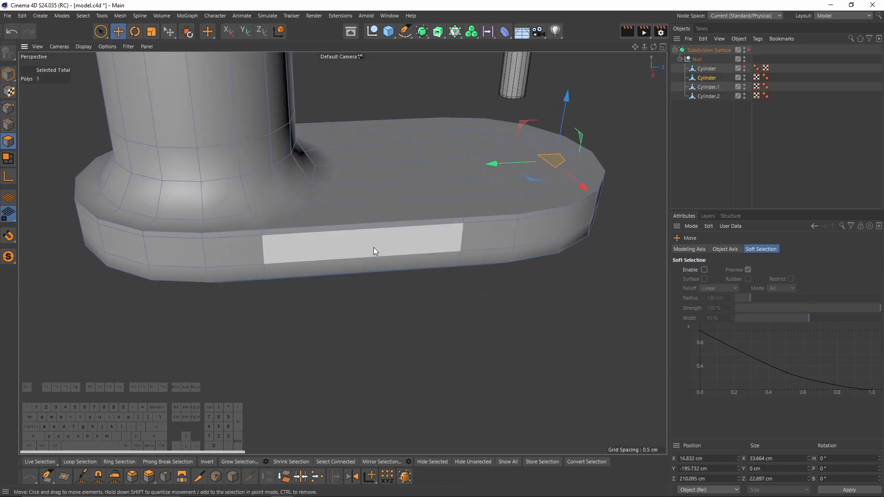
pyautogui.press('k')
pyautogui.press('l')
pyautogui.keyDown('alt'); pyautogui.moveTo(332, 225); pyautogui.dragTo(239, 250); pyautogui.keyUp('alt')
pyautogui.press('e')
pyautogui.click(239, 250)
# - Add two crosswise loop cuts through the long middle section of the base with Loop/Path Cut, the second at about 70% offset
pyautogui.keyDown('alt'); pyautogui.moveTo(387, 250); pyautogui.dragTo(337, 286); pyautogui.keyUp('alt')
pyautogui.click(420, 221)
pyautogui.rightClick(450, 276)
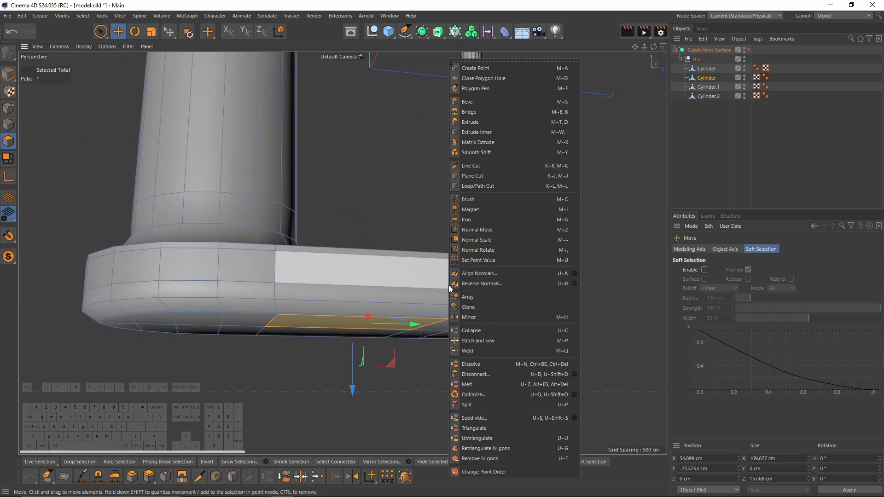
pyautogui.click(483, 187)
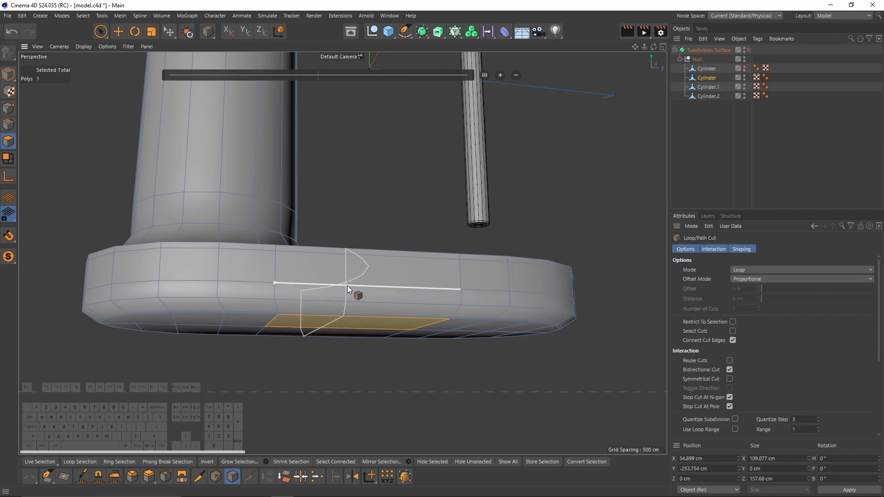
pyautogui.click(347, 286)
pyautogui.hotkey('ctrl', 'z')
pyautogui.moveTo(410, 289)
pyautogui.keyDown('alt'); pyautogui.mouseDown()
pyautogui.moveTo(410, 203)
pyautogui.moveTo(397, 280)
pyautogui.mouseUp(); pyautogui.keyUp('alt')
pyautogui.click(333, 295)
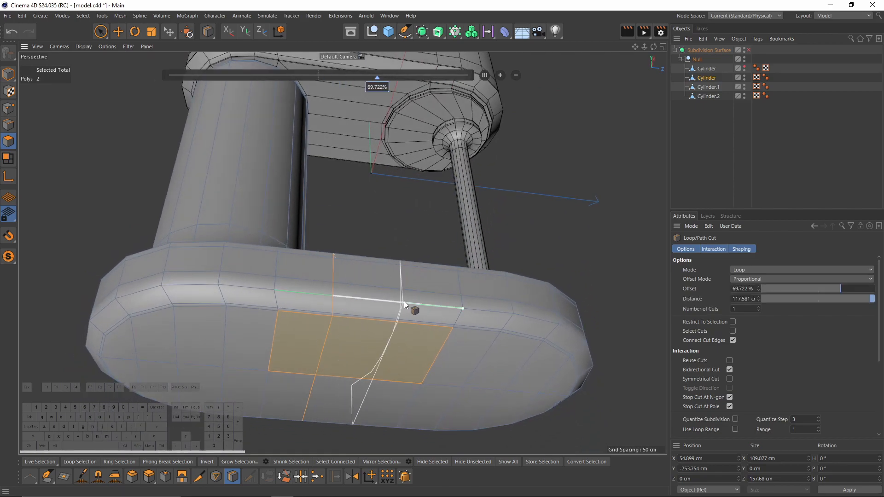
pyautogui.click(403, 301)
pyautogui.press('e')
# - Select the two underside polygons of the column-side strip beside the new loop cut, and try the Scale tool on them
pyautogui.keyDown('alt'); pyautogui.moveTo(374, 336); pyautogui.dragTo(426, 273, button='middle'); pyautogui.keyUp('alt')
pyautogui.keyDown('alt'); pyautogui.moveTo(426, 273); pyautogui.dragTo(365, 280); pyautogui.keyUp('alt')
pyautogui.click(365, 280)
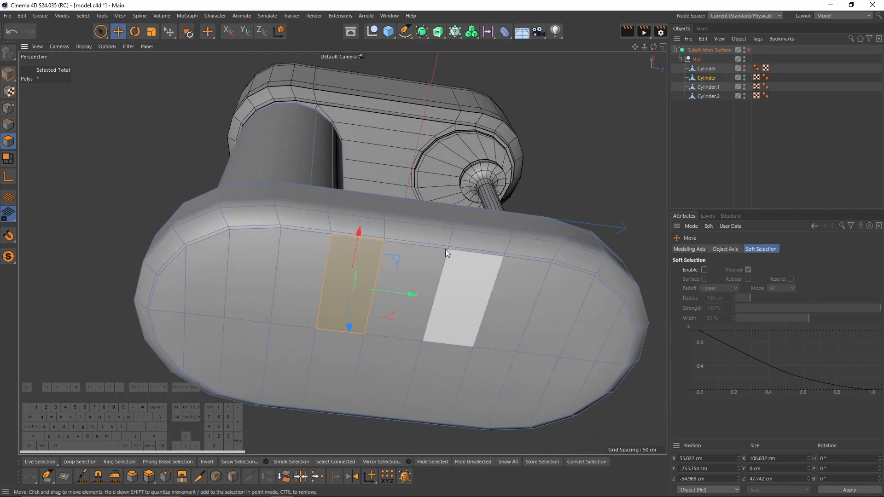
pyautogui.scroll(3, 412, 288)
pyautogui.keyDown('shift'); pyautogui.click(304, 392); pyautogui.keyUp('shift')
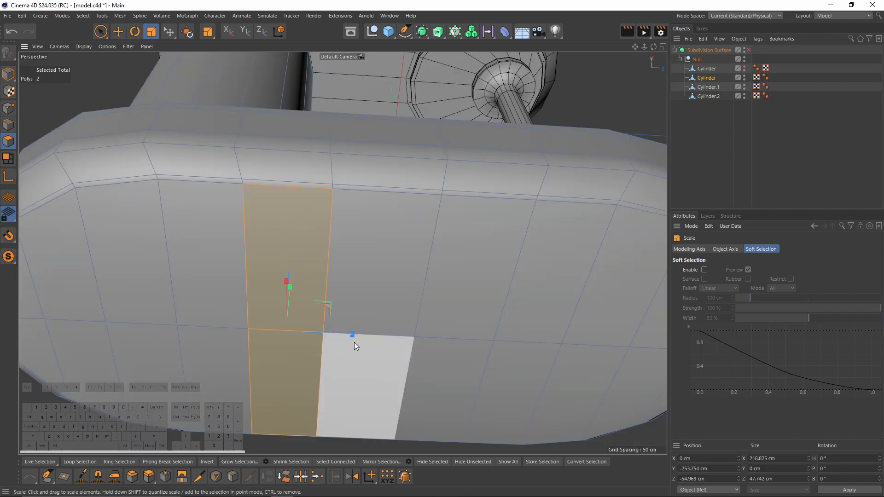
pyautogui.press('t')
pyautogui.scroll(-5, 353, 300)
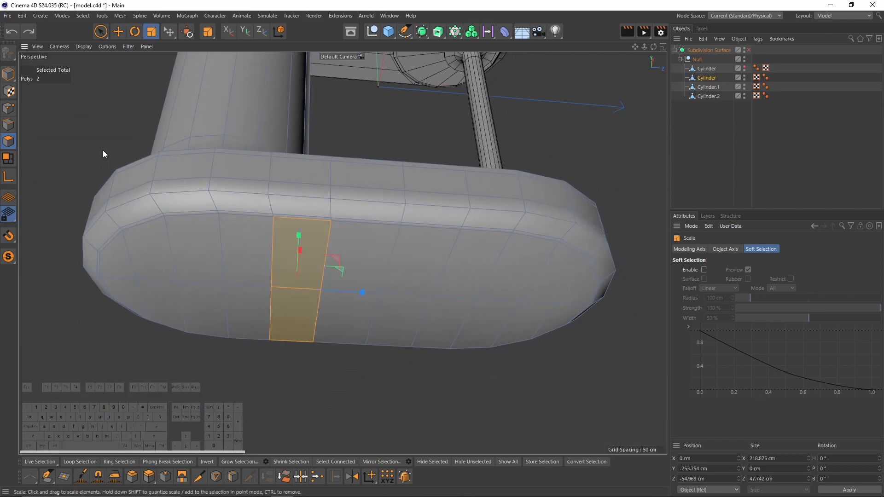
# - Select the four edges of the column-side crosswise loop cut along its run across the base's underside
pyautogui.click(12, 126)
pyautogui.press('e')
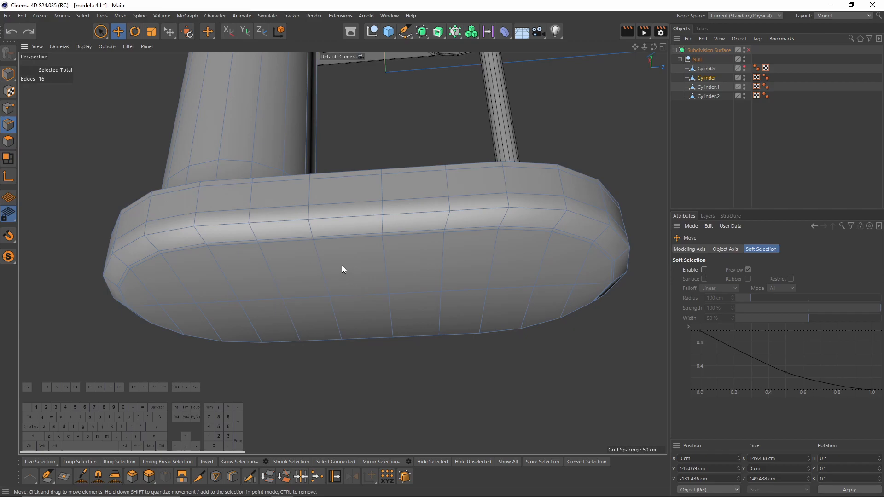
pyautogui.click(317, 238)
pyautogui.scroll(5, 314, 233)
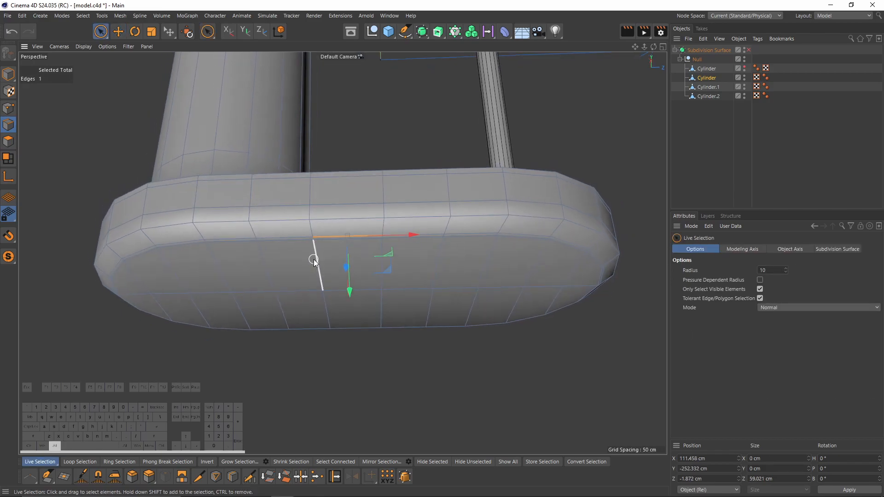
pyautogui.keyDown('shift'); pyautogui.click(328, 283); pyautogui.keyUp('shift')
pyautogui.press('s')
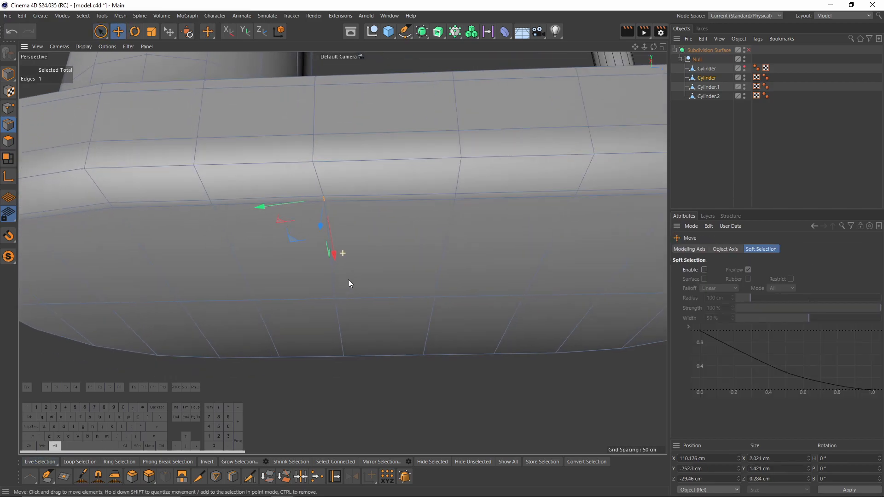
pyautogui.keyDown('shift'); pyautogui.click(332, 216); pyautogui.keyUp('shift')
pyautogui.press('s')
pyautogui.keyDown('alt'); pyautogui.moveTo(367, 253); pyautogui.dragTo(374, 313); pyautogui.keyUp('alt')
pyautogui.keyDown('shift'); pyautogui.click(369, 317); pyautogui.keyUp('shift')
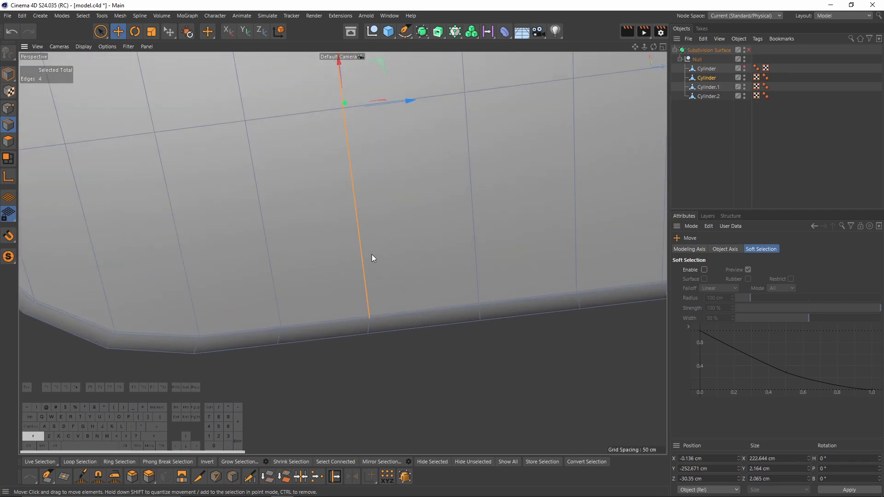
pyautogui.press('s')
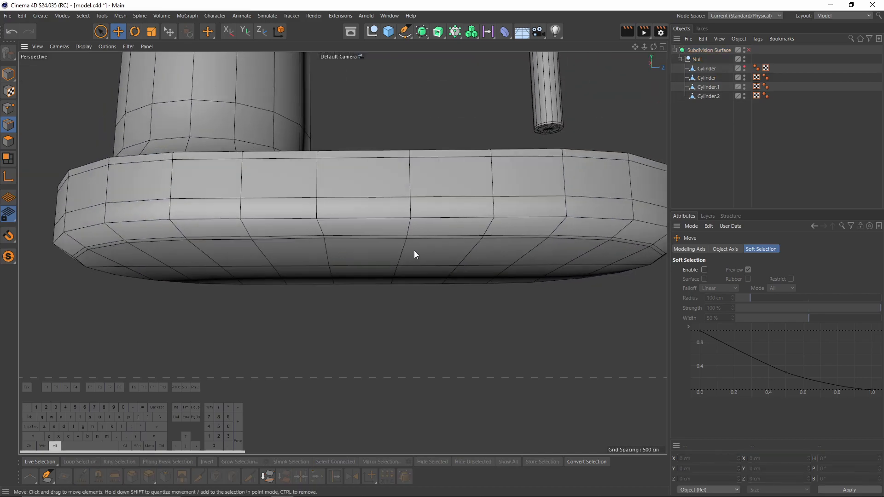
# - Select the mixer's upper head object, Cylinder.1, and switch to editing its polygons
pyautogui.keyDown('alt'); pyautogui.moveTo(414, 251); pyautogui.dragTo(377, 297, button='right'); pyautogui.keyUp('alt')
pyautogui.moveTo(377, 297)
pyautogui.keyDown('alt'); pyautogui.mouseDown()
pyautogui.moveTo(255, 248)
pyautogui.moveTo(257, 142)
pyautogui.moveTo(353, 259)
pyautogui.moveTo(384, 243)
pyautogui.moveTo(384, 305)
pyautogui.mouseUp(); pyautogui.keyUp('alt')
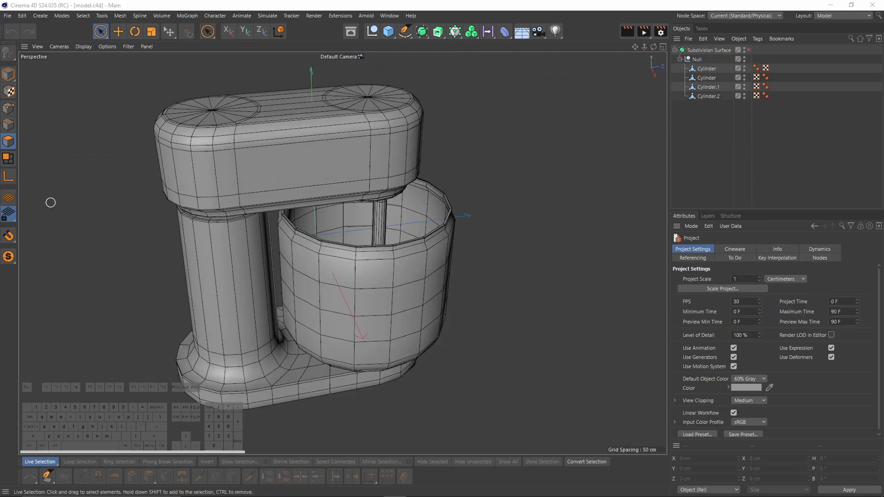
pyautogui.keyDown('alt'); pyautogui.moveTo(360, 202); pyautogui.dragTo(451, 240); pyautogui.keyUp('alt')
pyautogui.click(9, 75)
pyautogui.press('e')
pyautogui.click(404, 154)
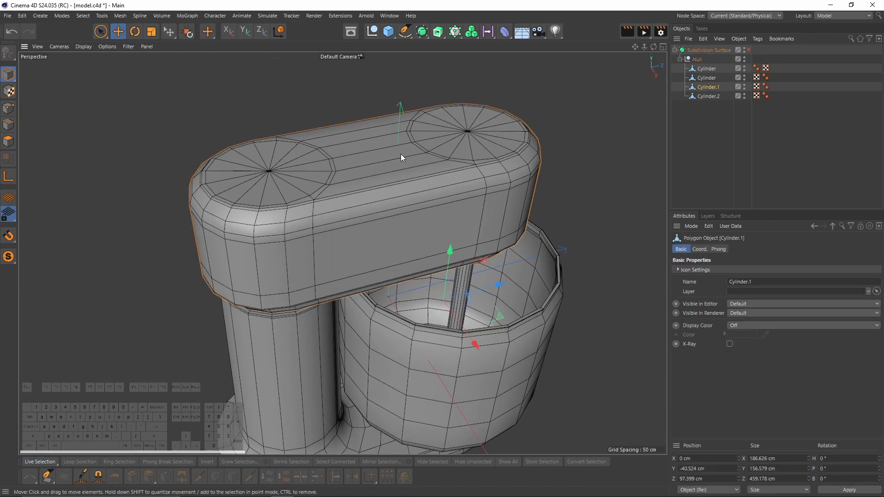
pyautogui.click(9, 142)
pyautogui.scroll(5, 294, 161)
pyautogui.click(373, 313)
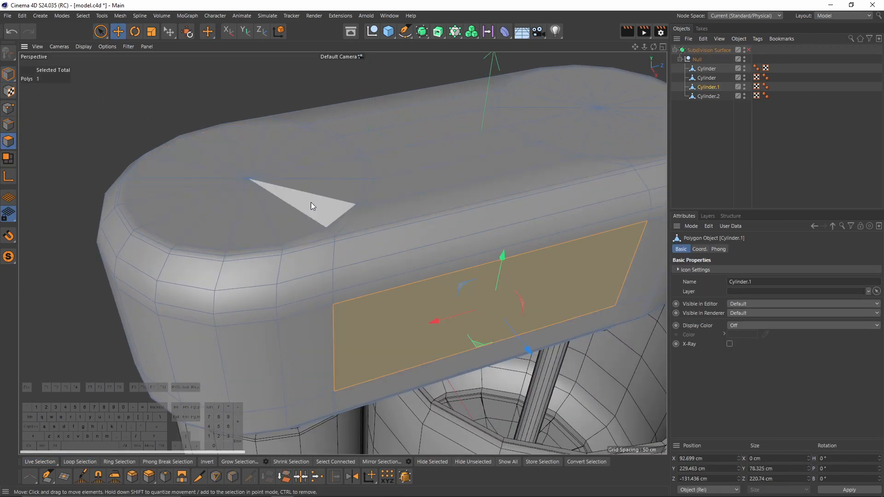
# - Select every polygon of the head's top face with Live Selection, including both rounded ends and the thin rim strip, and delete them
pyautogui.doubleClick(246, 184)
pyautogui.click(101, 31)
pyautogui.click(140, 45)
pyautogui.keyDown('alt'); pyautogui.moveTo(401, 134); pyautogui.dragTo(317, 262); pyautogui.keyUp('alt')
pyautogui.moveTo(412, 198)
pyautogui.keyDown('shift'); pyautogui.mouseDown()
pyautogui.moveTo(353, 237)
pyautogui.moveTo(344, 292)
pyautogui.mouseUp(); pyautogui.keyUp('shift')
pyautogui.moveTo(276, 349)
pyautogui.keyDown('shift'); pyautogui.mouseDown()
pyautogui.moveTo(190, 365)
pyautogui.moveTo(138, 339)
pyautogui.mouseUp(); pyautogui.keyUp('shift')
pyautogui.moveTo(114, 300)
pyautogui.keyDown('shift'); pyautogui.mouseDown()
pyautogui.moveTo(134, 244)
pyautogui.moveTo(195, 199)
pyautogui.moveTo(265, 170)
pyautogui.moveTo(385, 282)
pyautogui.moveTo(411, 272)
pyautogui.moveTo(433, 283)
pyautogui.mouseUp(); pyautogui.keyUp('shift')
pyautogui.moveTo(433, 283)
pyautogui.keyDown('shift'); pyautogui.mouseDown()
pyautogui.moveTo(456, 290)
pyautogui.moveTo(533, 209)
pyautogui.moveTo(542, 179)
pyautogui.moveTo(508, 130)
pyautogui.moveTo(431, 101)
pyautogui.moveTo(367, 109)
pyautogui.moveTo(298, 177)
pyautogui.moveTo(436, 237)
pyautogui.mouseUp(); pyautogui.keyUp('shift')
pyautogui.scroll(-5, 286, 197)
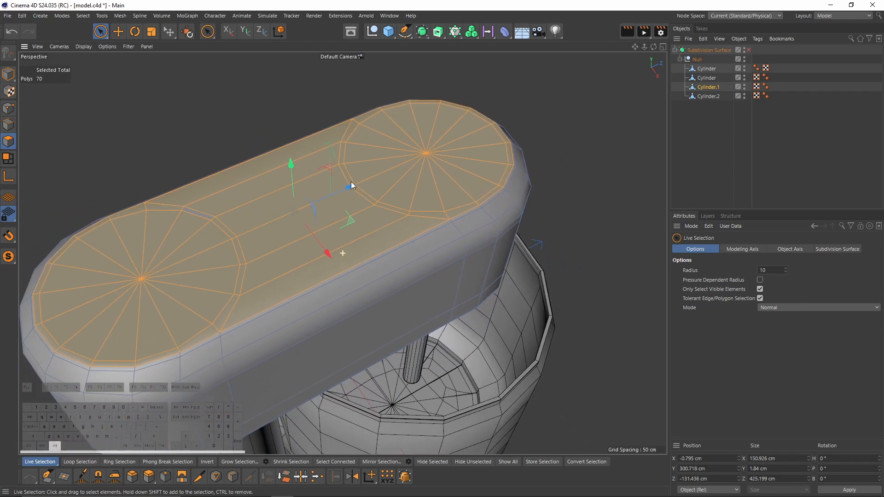
pyautogui.keyDown('shift'); pyautogui.moveTo(353, 181); pyautogui.dragTo(224, 191); pyautogui.keyUp('shift')
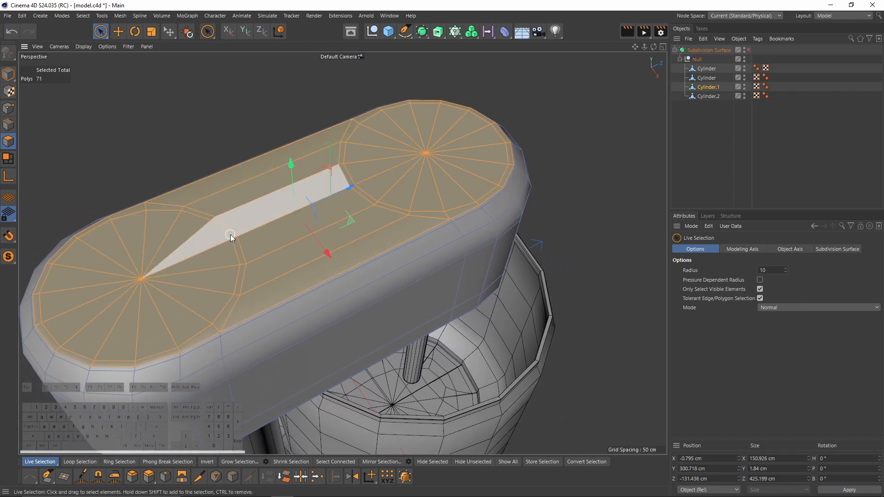
pyautogui.press('Delete')
# - Fill the open top of the head with a single N-gon using Close Polygon Hole
pyautogui.rightClick(507, 137)
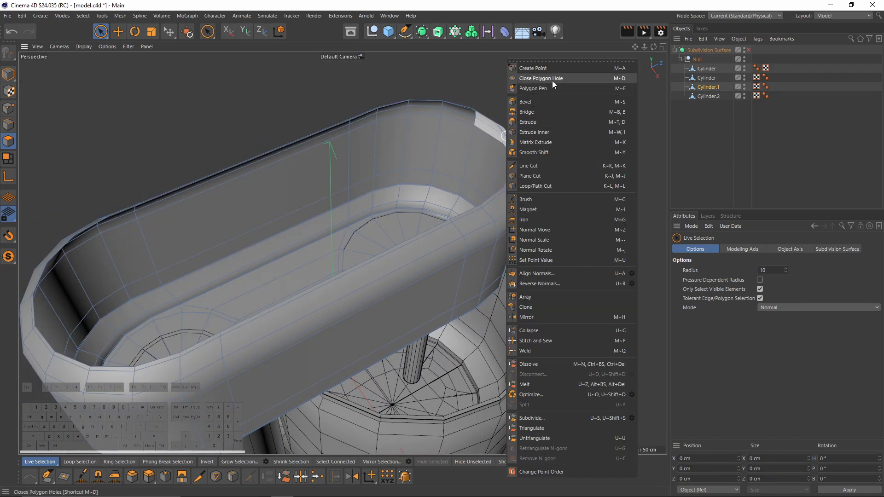
pyautogui.click(551, 81)
pyautogui.click(433, 228)
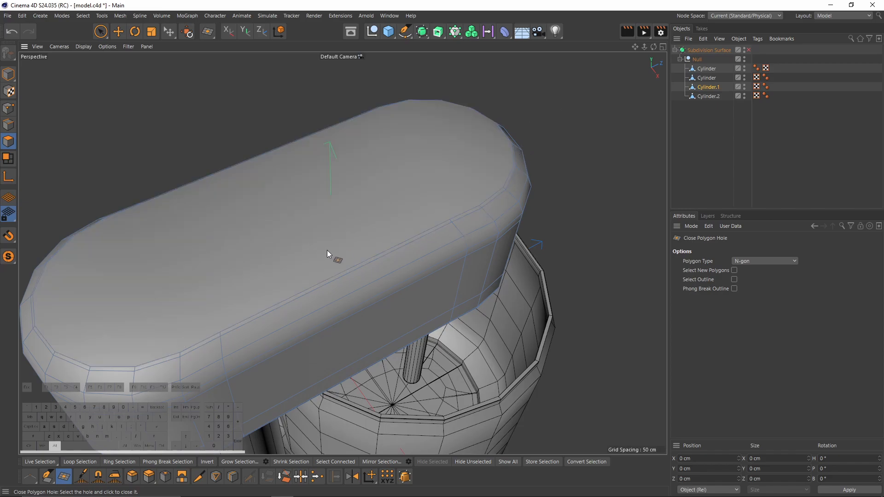
pyautogui.keyDown('alt'); pyautogui.moveTo(327, 250); pyautogui.dragTo(97, 159); pyautogui.keyUp('alt')
# - Use Line Cut to join opposite rim points across the column-side end of the head's top face with four crosswise cuts
pyautogui.click(8, 110)
pyautogui.rightClick(409, 208)
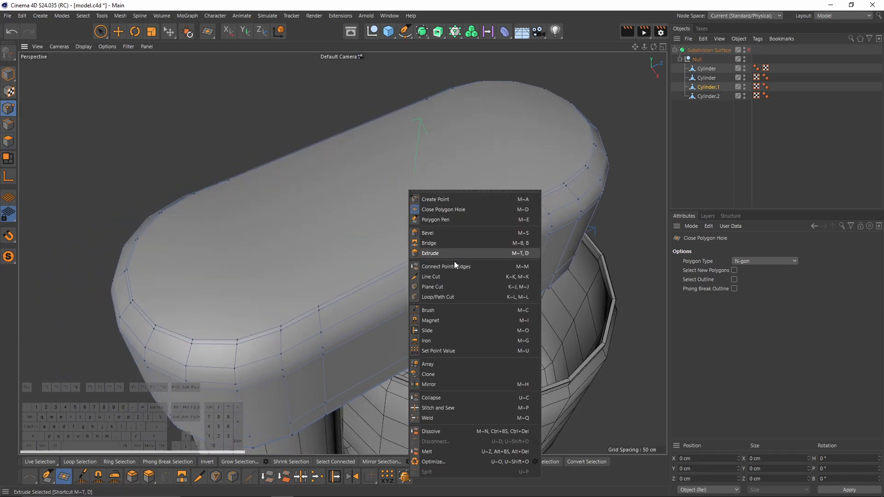
pyautogui.click(449, 275)
pyautogui.click(229, 177)
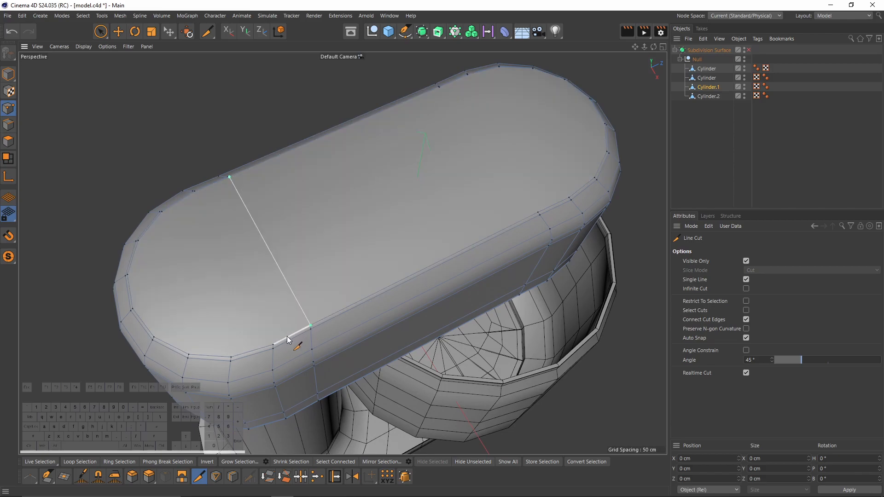
pyautogui.click(274, 345)
pyautogui.click(195, 192)
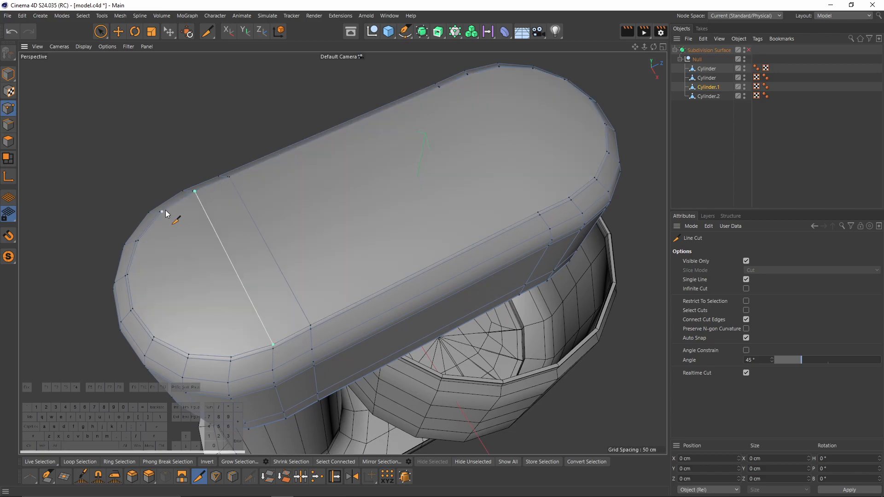
pyautogui.click(188, 356)
pyautogui.click(138, 241)
# - Add four crosswise line cuts between opposite rim points across the bowl-side end of the head's top face
pyautogui.keyDown('alt'); pyautogui.moveTo(330, 236); pyautogui.dragTo(432, 197); pyautogui.keyUp('alt')
pyautogui.click(386, 177)
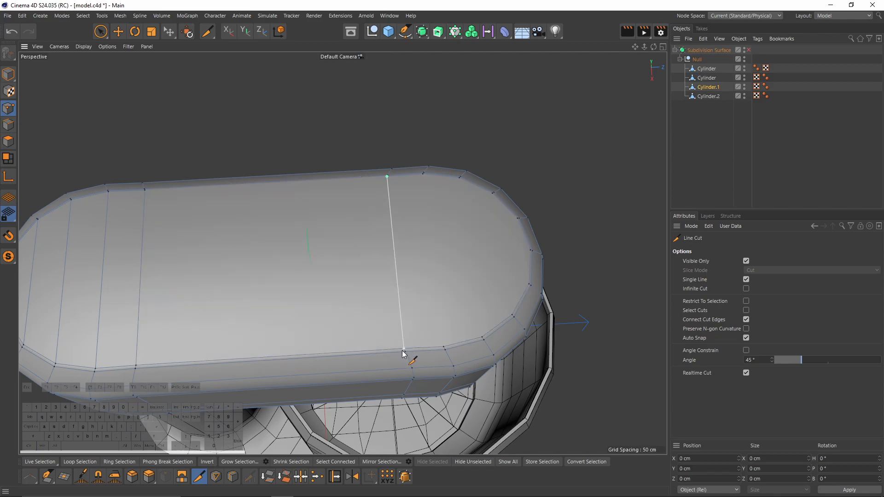
pyautogui.click(441, 345)
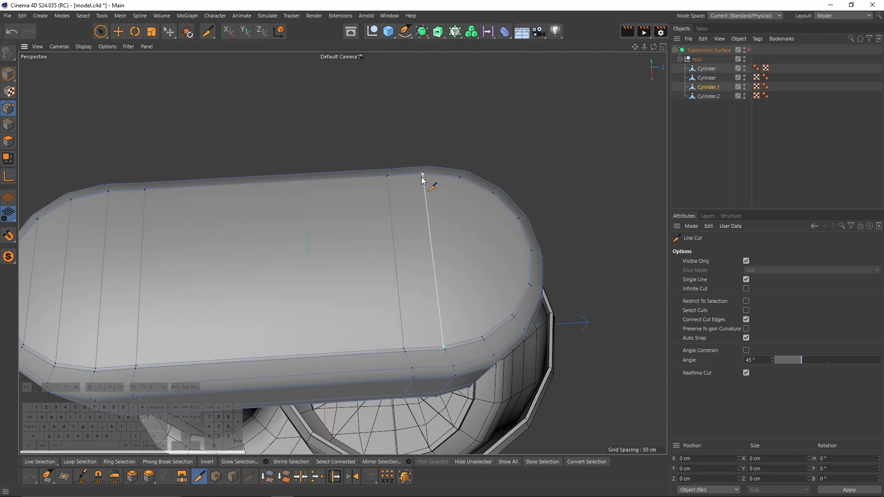
pyautogui.click(458, 177)
pyautogui.click(481, 338)
pyautogui.click(509, 313)
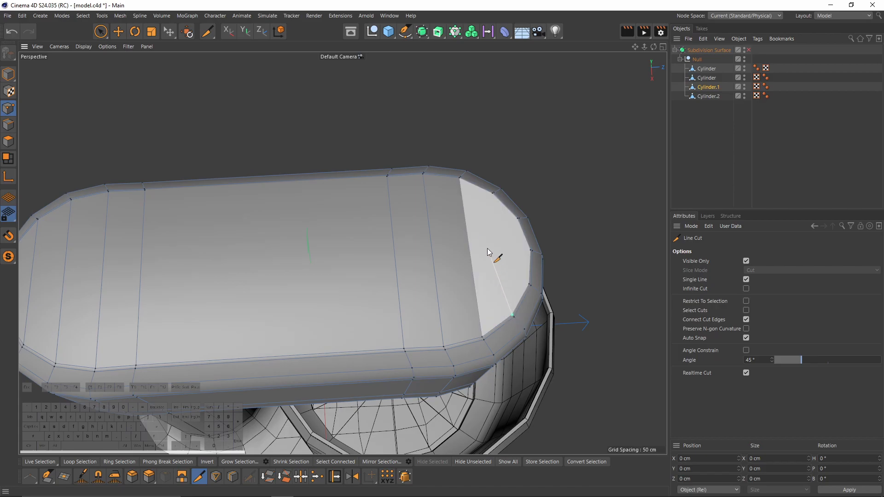
pyautogui.click(489, 196)
# - Cut a lengthwise line through the middle of the head's top face, from the bowl-side tip to the column-side tip
pyautogui.keyDown('alt'); pyautogui.moveTo(450, 265); pyautogui.dragTo(519, 252, button='middle'); pyautogui.keyUp('alt')
pyautogui.click(596, 237)
pyautogui.scroll(5, 191, 249)
pyautogui.click(167, 281)
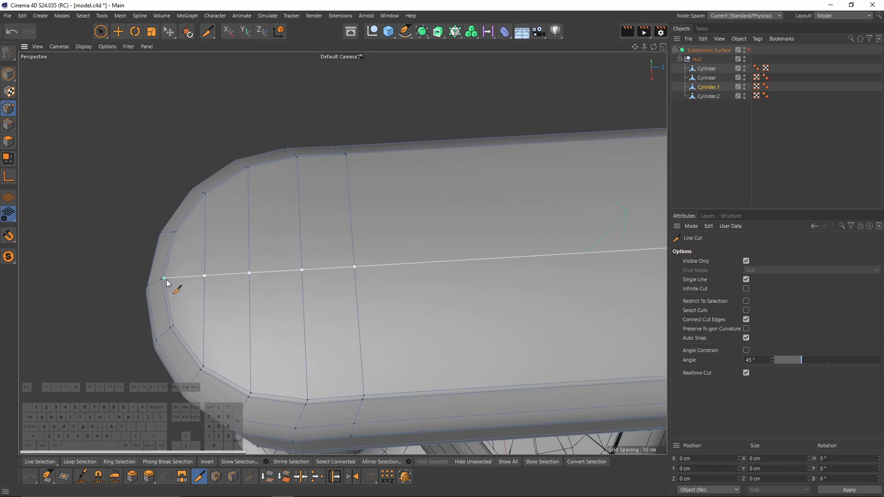
pyautogui.press('e')
# - Isolate the mixer head with Viewport Solo to expose its underside
pyautogui.keyDown('alt'); pyautogui.moveTo(319, 283); pyautogui.dragTo(377, 207); pyautogui.keyUp('alt')
pyautogui.keyDown('alt'); pyautogui.moveTo(377, 207); pyautogui.dragTo(313, 249, button='right'); pyautogui.keyUp('alt')
pyautogui.keyDown('alt'); pyautogui.moveTo(314, 249); pyautogui.dragTo(280, 212); pyautogui.keyUp('alt')
pyautogui.keyDown('alt'); pyautogui.moveTo(351, 288); pyautogui.dragTo(338, 256); pyautogui.keyUp('alt')
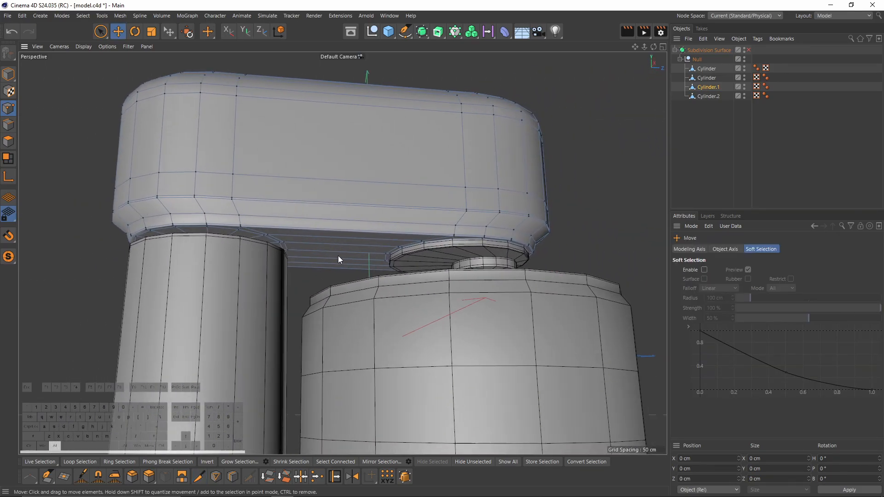
pyautogui.click(10, 258)
pyautogui.click(47, 270)
pyautogui.moveTo(313, 250)
pyautogui.keyDown('alt'); pyautogui.mouseDown()
pyautogui.moveTo(328, 247)
pyautogui.moveTo(257, 224)
pyautogui.moveTo(289, 217)
pyautogui.moveTo(505, 248)
pyautogui.moveTo(453, 222)
pyautogui.mouseUp(); pyautogui.keyUp('alt')
pyautogui.keyDown('alt'); pyautogui.scroll(2, 302, 229); pyautogui.keyUp('alt')
# - Select all polygons of the head's underside including its rim strips, deselect the stray polygon outside that face, and delete the selection
pyautogui.click(9, 144)
pyautogui.press('space')
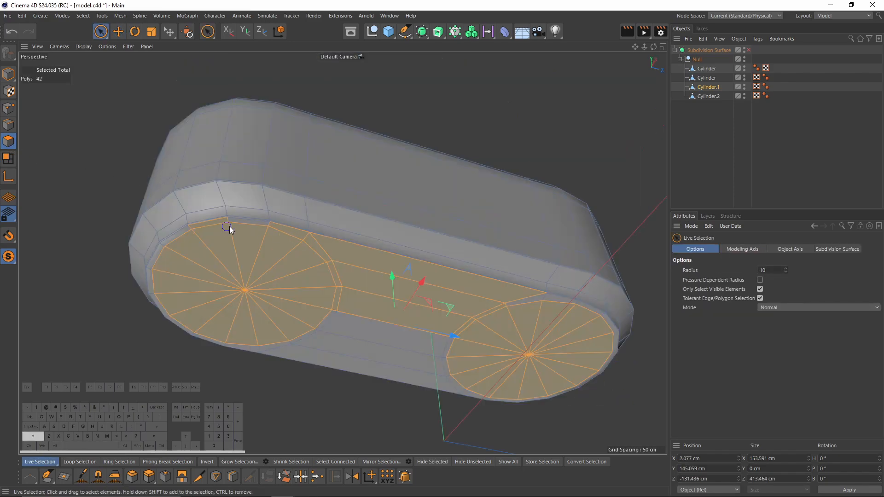
pyautogui.keyDown('shift'); pyautogui.moveTo(228, 227); pyautogui.dragTo(240, 224); pyautogui.keyUp('shift')
pyautogui.scroll(3, 181, 245)
pyautogui.keyDown('shift'); pyautogui.moveTo(167, 244); pyautogui.dragTo(161, 254); pyautogui.keyUp('shift')
pyautogui.moveTo(270, 151)
pyautogui.keyDown('alt'); pyautogui.mouseDown()
pyautogui.moveTo(286, 133)
pyautogui.moveTo(264, 292)
pyautogui.moveTo(288, 237)
pyautogui.moveTo(265, 296)
pyautogui.mouseUp(); pyautogui.keyUp('alt')
pyautogui.moveTo(258, 214)
pyautogui.mouseDown()
pyautogui.moveTo(211, 213)
pyautogui.moveTo(443, 186)
pyautogui.moveTo(379, 316)
pyautogui.moveTo(333, 195)
pyautogui.moveTo(272, 258)
pyautogui.moveTo(249, 215)
pyautogui.moveTo(234, 220)
pyautogui.moveTo(243, 236)
pyautogui.moveTo(216, 262)
pyautogui.moveTo(221, 245)
pyautogui.moveTo(366, 294)
pyautogui.moveTo(272, 241)
pyautogui.moveTo(291, 181)
pyautogui.moveTo(277, 148)
pyautogui.moveTo(206, 161)
pyautogui.moveTo(165, 209)
pyautogui.moveTo(171, 256)
pyautogui.moveTo(207, 188)
pyautogui.moveTo(197, 174)
pyautogui.moveTo(223, 158)
pyautogui.moveTo(311, 148)
pyautogui.moveTo(291, 135)
pyautogui.moveTo(421, 193)
pyautogui.moveTo(413, 269)
pyautogui.moveTo(246, 311)
pyautogui.moveTo(180, 276)
pyautogui.moveTo(227, 310)
pyautogui.moveTo(316, 339)
pyautogui.moveTo(546, 339)
pyautogui.mouseUp()
pyautogui.hotkey('ctrl', 'z')
pyautogui.keyDown('alt'); pyautogui.moveTo(546, 337); pyautogui.dragTo(308, 291, button='middle'); pyautogui.keyUp('alt')
pyautogui.moveTo(343, 291)
pyautogui.keyDown('shift'); pyautogui.mouseDown()
pyautogui.moveTo(386, 325)
pyautogui.moveTo(422, 240)
pyautogui.moveTo(317, 322)
pyautogui.moveTo(378, 378)
pyautogui.moveTo(346, 378)
pyautogui.mouseUp(); pyautogui.keyUp('shift')
pyautogui.keyDown('alt'); pyautogui.moveTo(397, 360); pyautogui.dragTo(302, 316, button='middle'); pyautogui.keyUp('alt')
pyautogui.scroll(2, 361, 347)
pyautogui.moveTo(362, 350)
pyautogui.keyDown('shift'); pyautogui.mouseDown()
pyautogui.moveTo(377, 353)
pyautogui.moveTo(434, 305)
pyautogui.moveTo(448, 270)
pyautogui.moveTo(409, 218)
pyautogui.moveTo(358, 191)
pyautogui.mouseUp(); pyautogui.keyUp('shift')
pyautogui.keyDown('alt'); pyautogui.moveTo(392, 247); pyautogui.dragTo(338, 264); pyautogui.keyUp('alt')
pyautogui.scroll(2, 446, 234)
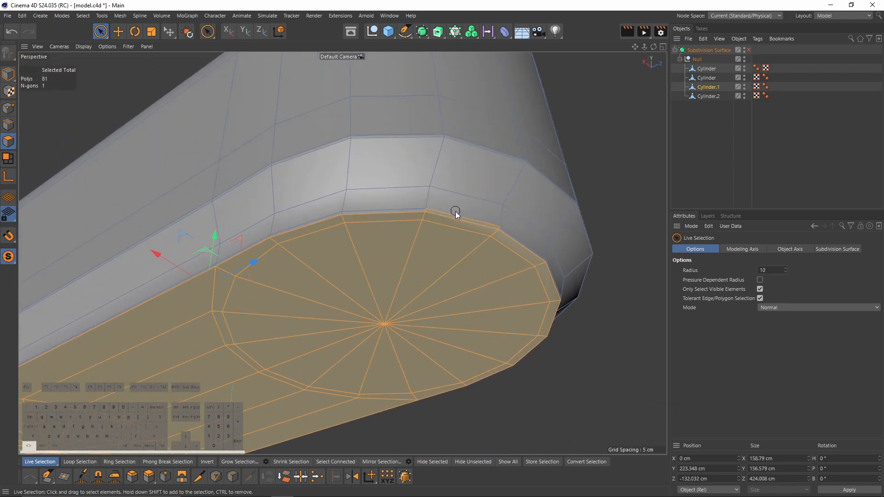
pyautogui.keyDown('alt'); pyautogui.moveTo(493, 250); pyautogui.dragTo(332, 245); pyautogui.keyUp('alt')
pyautogui.scroll(2, 364, 211)
pyautogui.keyDown('ctrl'); pyautogui.click(378, 221); pyautogui.keyUp('ctrl')
pyautogui.scroll(-3, 511, 260)
pyautogui.keyDown('alt'); pyautogui.moveTo(511, 261); pyautogui.dragTo(233, 276); pyautogui.keyUp('alt')
pyautogui.keyDown('alt'); pyautogui.moveTo(369, 298); pyautogui.dragTo(268, 299); pyautogui.keyUp('alt')
pyautogui.moveTo(418, 296)
pyautogui.keyDown('alt'); pyautogui.mouseDown()
pyautogui.moveTo(281, 293)
pyautogui.moveTo(291, 278)
pyautogui.mouseUp(); pyautogui.keyUp('alt')
pyautogui.press('Delete')
# - Fill the open underside of the head with a single N-gon using Close Polygon Hole
pyautogui.keyDown('alt'); pyautogui.moveTo(300, 236); pyautogui.dragTo(343, 190); pyautogui.keyUp('alt')
pyautogui.rightClick(344, 191)
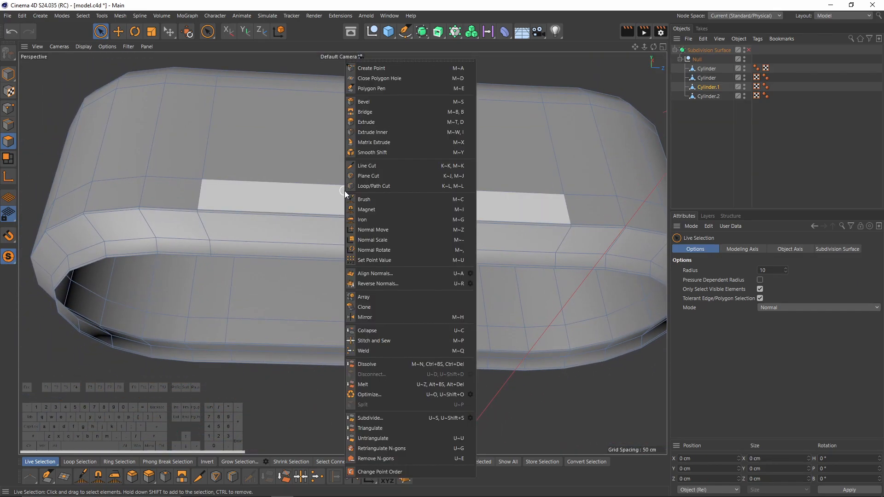
pyautogui.click(370, 80)
pyautogui.click(250, 258)
# - Use Line Cut to join opposite rim points across the column-side end of the head's underside with four crosswise cuts
pyautogui.moveTo(250, 258)
pyautogui.keyDown('alt'); pyautogui.mouseDown()
pyautogui.moveTo(203, 170)
pyautogui.moveTo(323, 211)
pyautogui.mouseUp(); pyautogui.keyUp('alt')
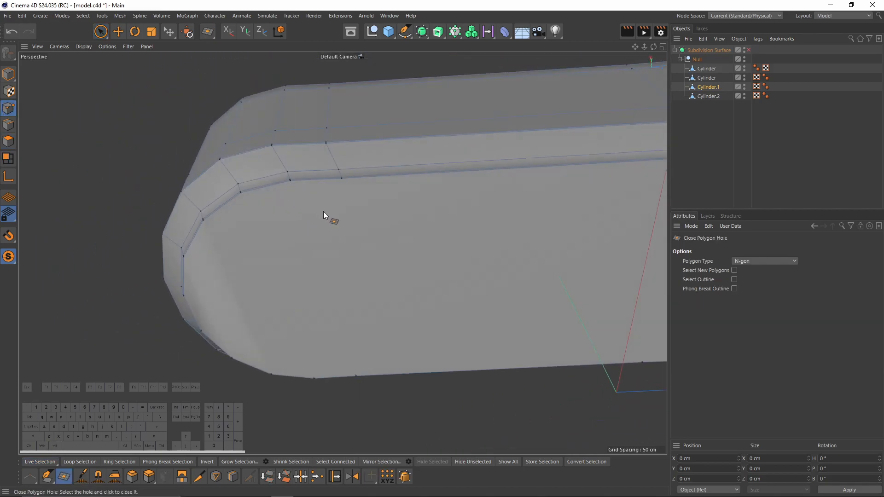
pyautogui.press('k')
pyautogui.press('k')
pyautogui.click(343, 179)
pyautogui.click(356, 376)
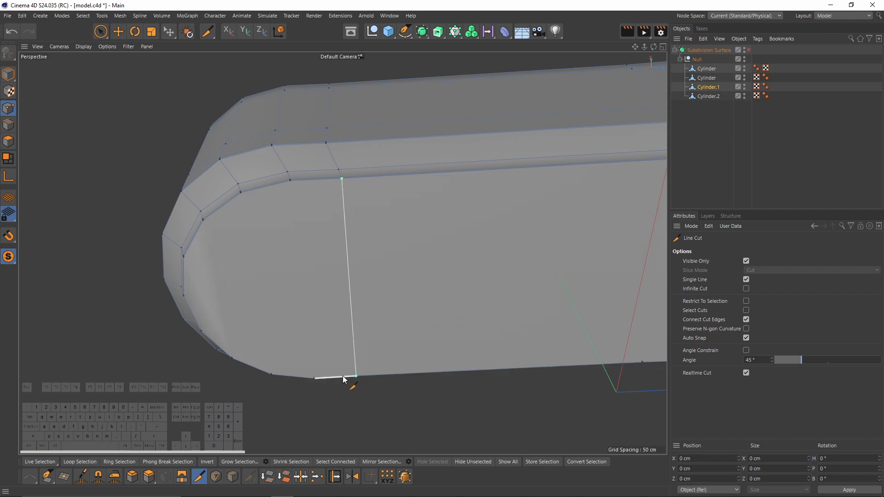
pyautogui.click(313, 377)
pyautogui.click(290, 181)
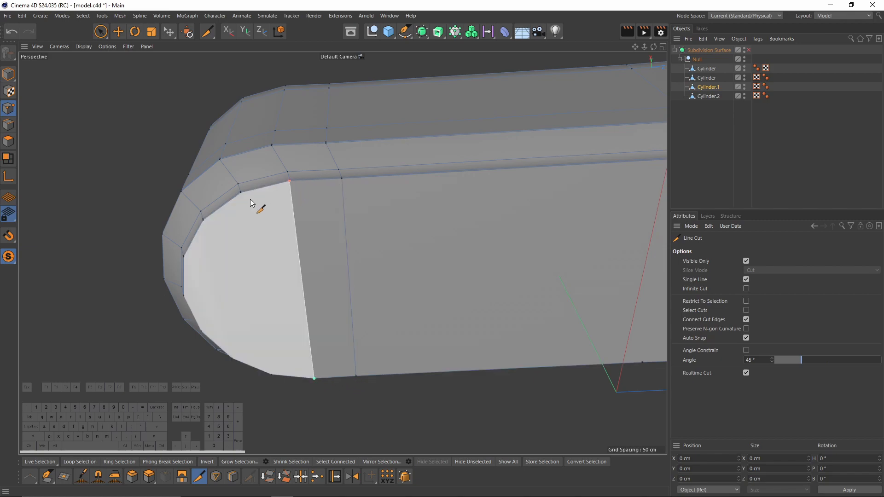
pyautogui.scroll(4, 289, 182)
pyautogui.keyDown('alt'); pyautogui.moveTo(287, 181); pyautogui.dragTo(284, 212); pyautogui.keyUp('alt')
pyautogui.keyDown('alt'); pyautogui.moveTo(286, 111); pyautogui.dragTo(285, 96); pyautogui.keyUp('alt')
pyautogui.click(287, 78)
pyautogui.click(298, 370)
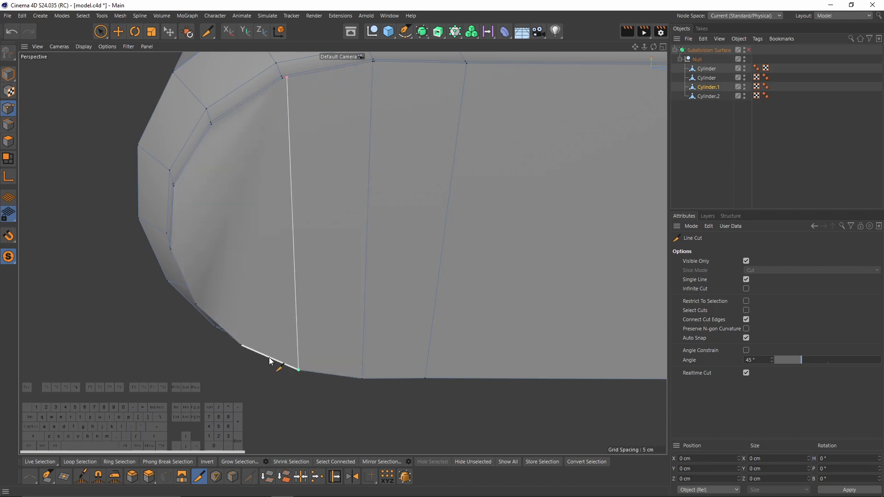
pyautogui.click(241, 345)
pyautogui.scroll(-5, 213, 132)
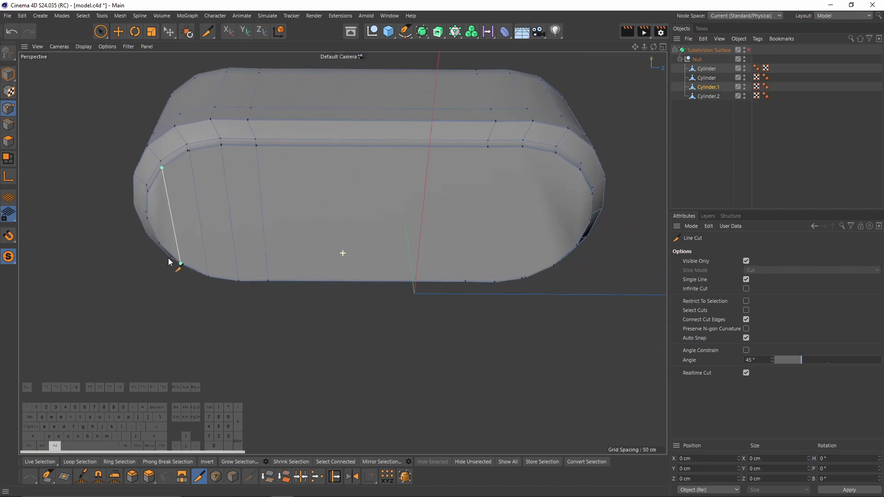
# - Add three crosswise line cuts between opposite rim points across the bowl-side end of the head's underside
pyautogui.keyDown('alt'); pyautogui.moveTo(216, 253); pyautogui.dragTo(357, 178); pyautogui.keyUp('alt')
pyautogui.click(357, 159)
pyautogui.scroll(2, 369, 293)
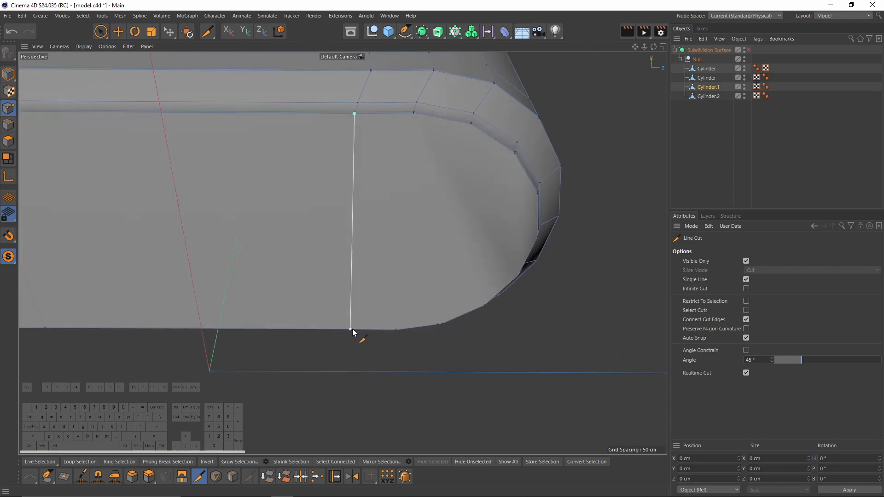
pyautogui.click(351, 330)
pyautogui.click(395, 330)
pyautogui.click(413, 113)
pyautogui.click(471, 124)
pyautogui.keyDown('alt'); pyautogui.moveTo(438, 318); pyautogui.dragTo(455, 282); pyautogui.keyUp('alt')
pyautogui.scroll(5, 345, 255)
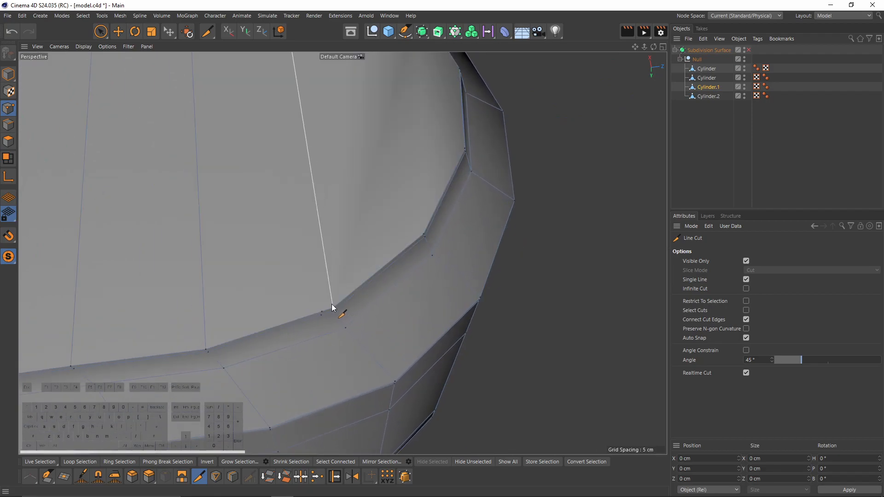
pyautogui.click(331, 305)
pyautogui.keyDown('alt'); pyautogui.moveTo(331, 305); pyautogui.dragTo(327, 261); pyautogui.keyUp('alt')
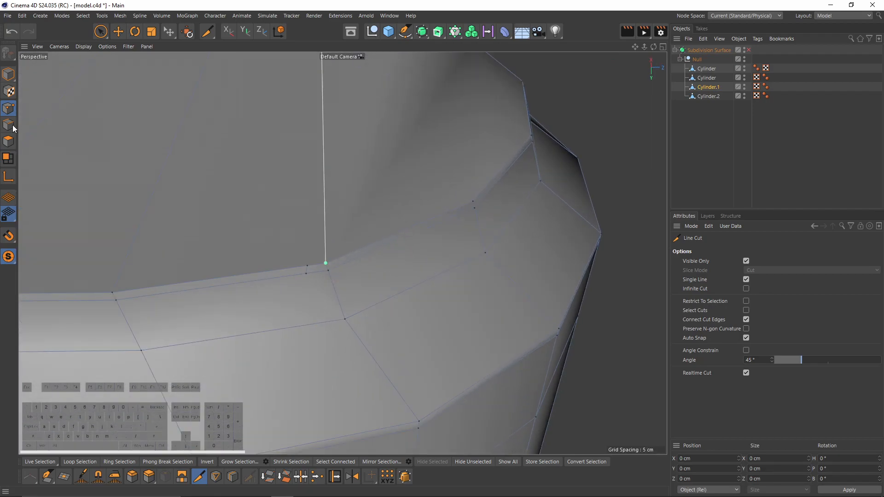
# - Remove the stray short rim edge beside the endpoint of the third bowl-side cut, and return to point editing
pyautogui.click(8, 125)
pyautogui.press('e')
pyautogui.click(316, 257)
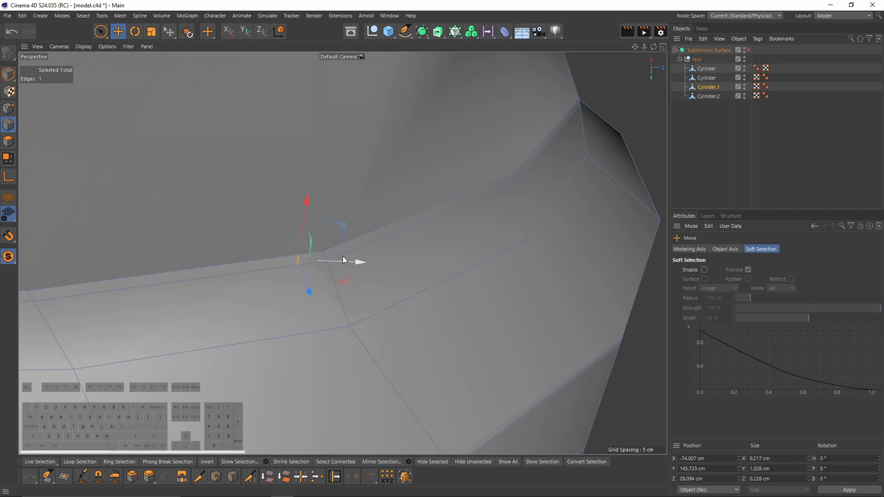
pyautogui.keyDown('alt'); pyautogui.moveTo(333, 259); pyautogui.dragTo(509, 201); pyautogui.keyUp('alt')
pyautogui.rightClick(508, 200)
pyautogui.click(545, 393)
pyautogui.keyDown('alt'); pyautogui.moveTo(545, 393); pyautogui.dragTo(79, 125); pyautogui.keyUp('alt')
pyautogui.click(9, 108)
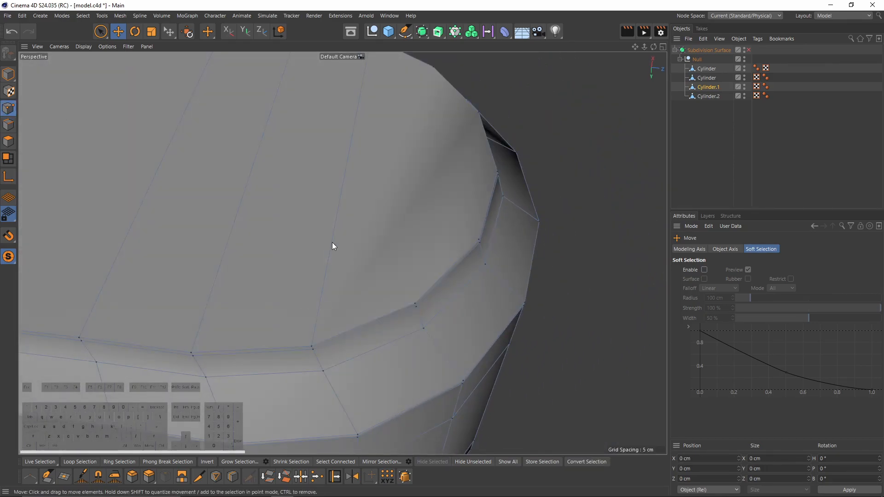
# - Add the fourth crosswise line cut between the two rim points nearest the bowl-side tip of the head's underside
pyautogui.press('k')
pyautogui.press('k')
pyautogui.click(413, 303)
pyautogui.keyDown('alt'); pyautogui.moveTo(424, 114); pyautogui.dragTo(389, 210); pyautogui.keyUp('alt')
pyautogui.click(402, 184)
# - Add a lengthwise line cut along the head's underside, from the bowl-side tip to the opposite end of the rim
pyautogui.scroll(-5, 396, 203)
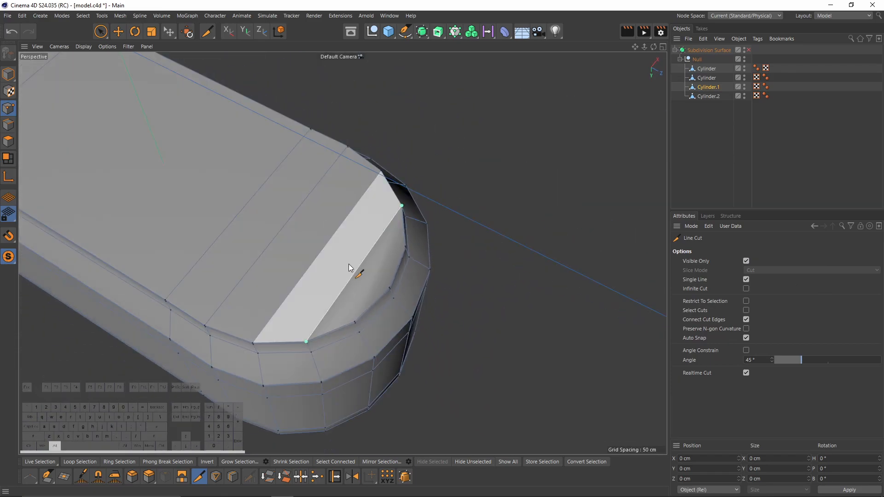
pyautogui.scroll(-4, 385, 286)
pyautogui.keyDown('alt'); pyautogui.moveTo(387, 286); pyautogui.dragTo(177, 256); pyautogui.keyUp('alt')
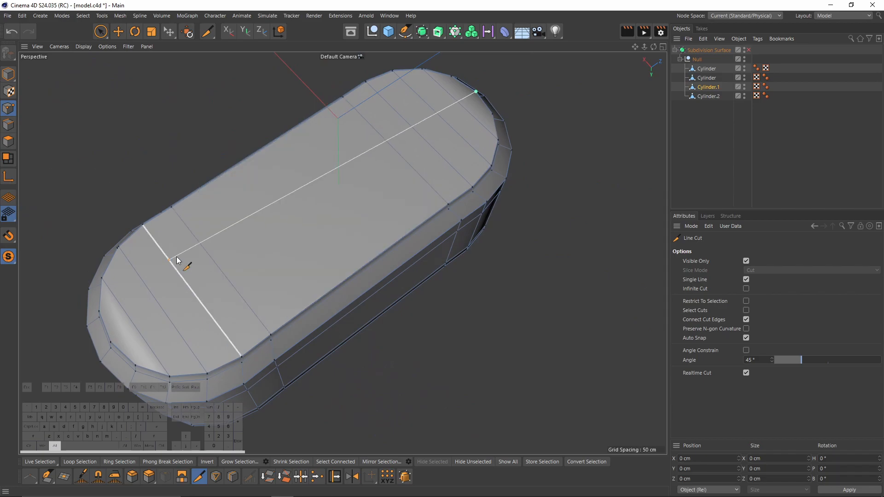
pyautogui.scroll(5, 261, 291)
pyautogui.moveTo(260, 292); pyautogui.dragTo(362, 350)
pyautogui.press('e')
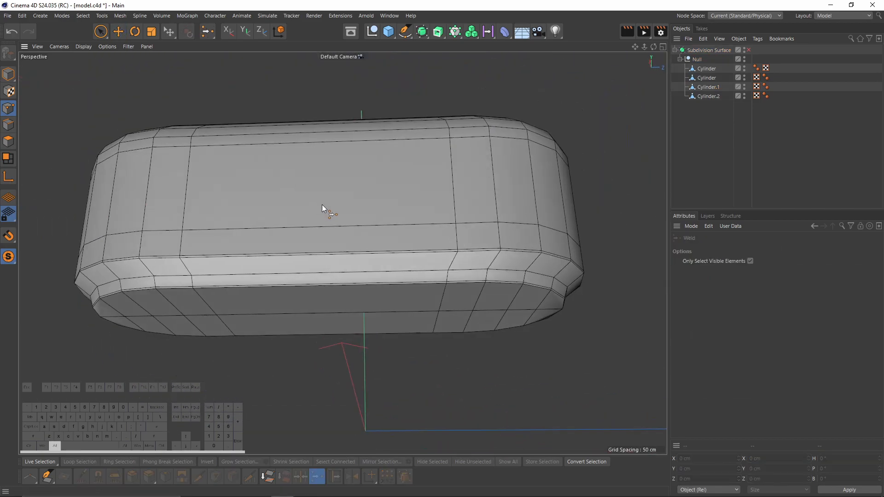
# - Divide the head's long middle section into quarters with three crosswise loop cuts, each placed at a 50% offset
pyautogui.keyDown('alt'); pyautogui.moveTo(322, 205); pyautogui.dragTo(321, 170); pyautogui.keyUp('alt')
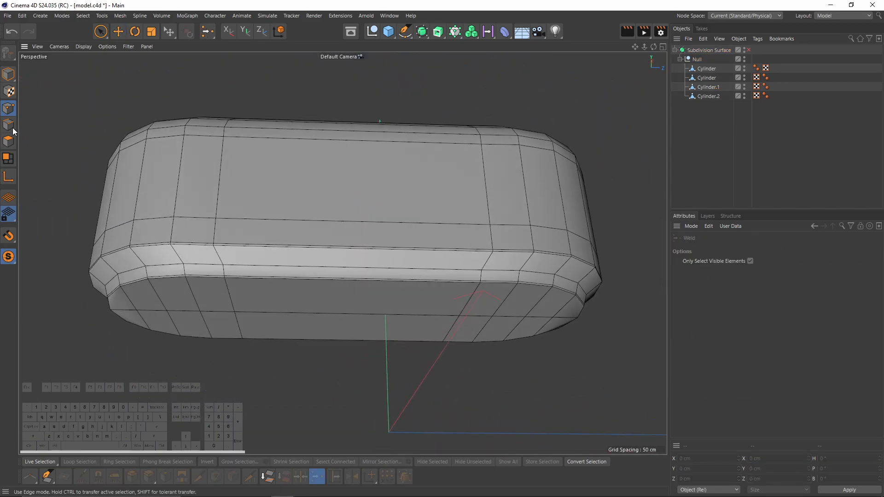
pyautogui.click(706, 69)
pyautogui.click(709, 88)
pyautogui.rightClick(427, 168)
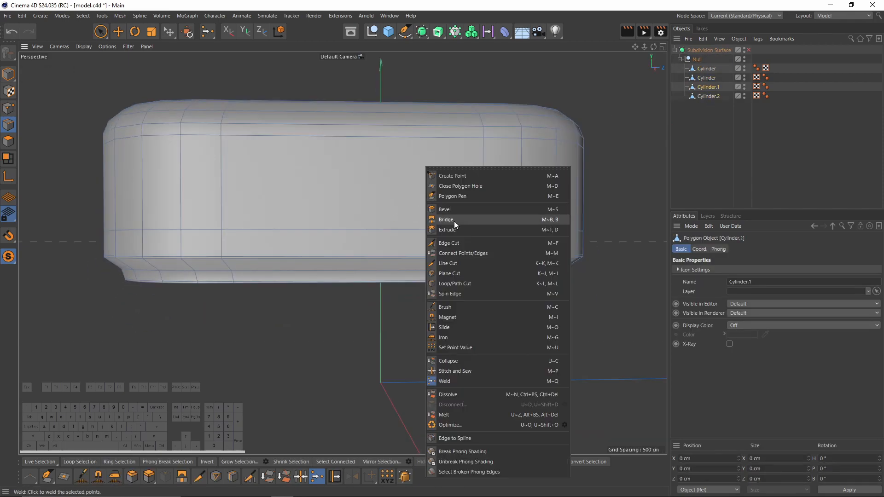
pyautogui.click(473, 284)
pyautogui.keyDown('alt'); pyautogui.moveTo(355, 243); pyautogui.dragTo(348, 214); pyautogui.keyUp('alt')
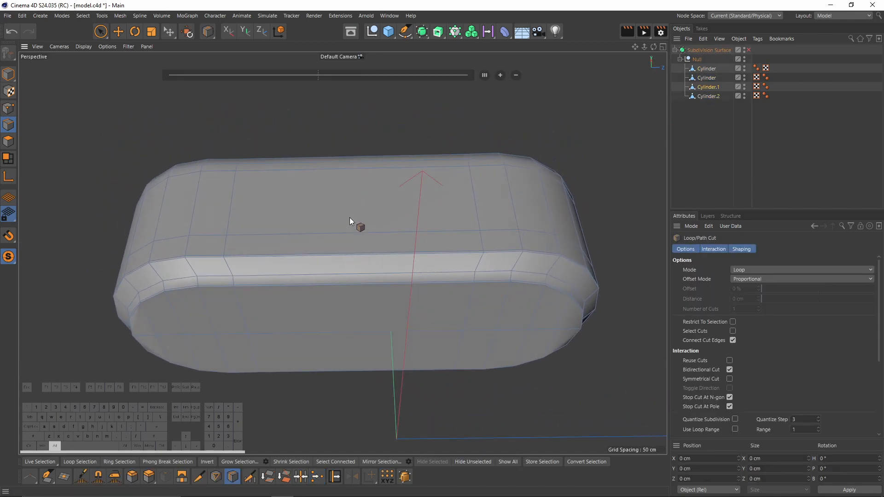
pyautogui.moveTo(357, 253); pyautogui.dragTo(298, 256)
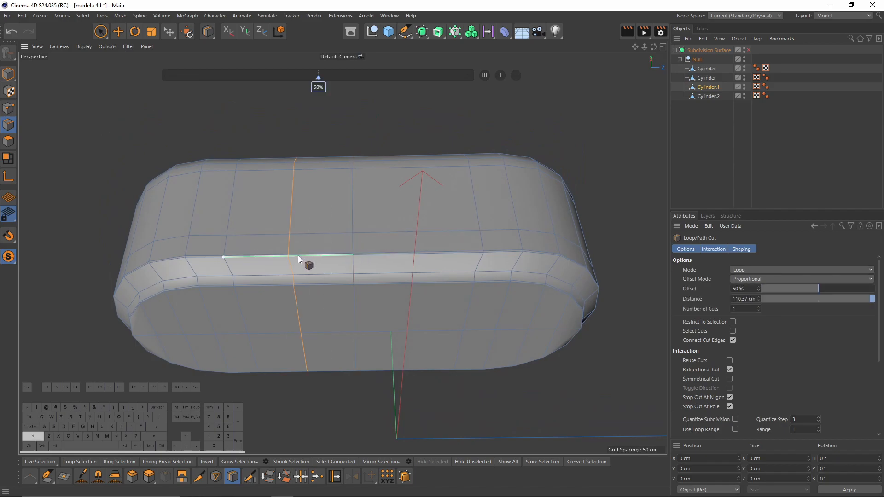
pyautogui.press('e')
# - Turn off viewport solo to show the whole mixer, and select the object that forms the column and base
pyautogui.keyDown('alt'); pyautogui.moveTo(427, 252); pyautogui.dragTo(409, 200); pyautogui.keyUp('alt')
pyautogui.moveTo(9, 256); pyautogui.dragTo(44, 272)
pyautogui.keyDown('alt'); pyautogui.moveTo(276, 291); pyautogui.dragTo(311, 212, button='middle'); pyautogui.keyUp('alt')
pyautogui.keyDown('alt'); pyautogui.moveTo(310, 212); pyautogui.dragTo(339, 230); pyautogui.keyUp('alt')
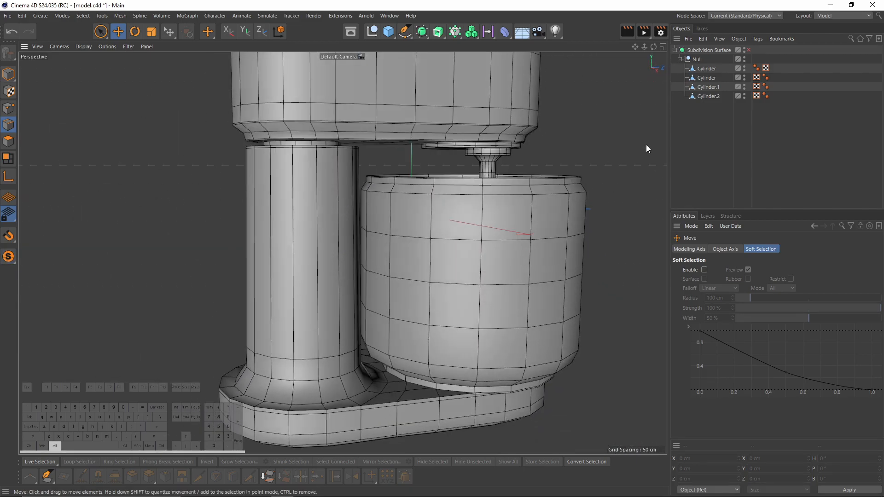
pyautogui.click(711, 69)
pyautogui.click(708, 78)
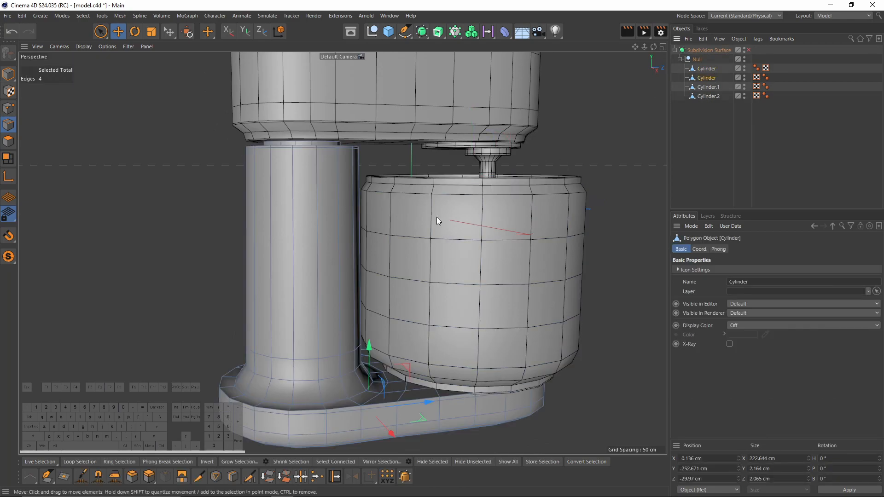
pyautogui.scroll(5, 310, 321)
pyautogui.rightClick(355, 222)
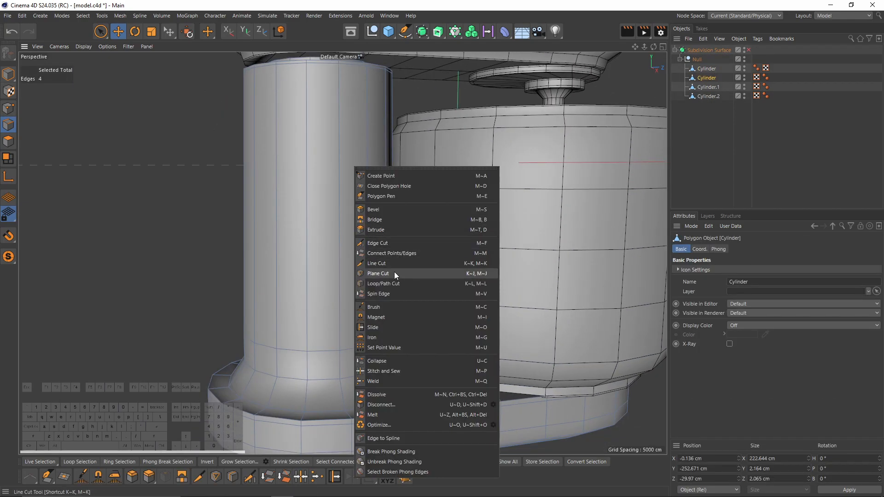
pyautogui.click(389, 284)
pyautogui.scroll(-5, 331, 234)
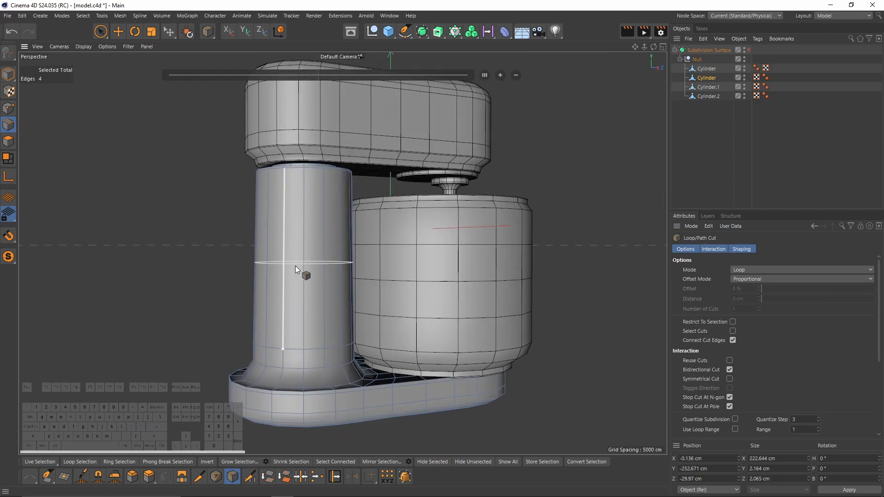
pyautogui.scroll(2, 290, 267)
pyautogui.press('e')
# - Split the column's tall side faces into eight even rows with horizontal loop cuts, each placed at a 50% offset
pyautogui.click(10, 143)
pyautogui.click(280, 231)
pyautogui.keyDown('alt'); pyautogui.moveTo(280, 232); pyautogui.dragTo(311, 243); pyautogui.keyUp('alt')
pyautogui.keyDown('alt'); pyautogui.moveTo(306, 211); pyautogui.dragTo(289, 192); pyautogui.keyUp('alt')
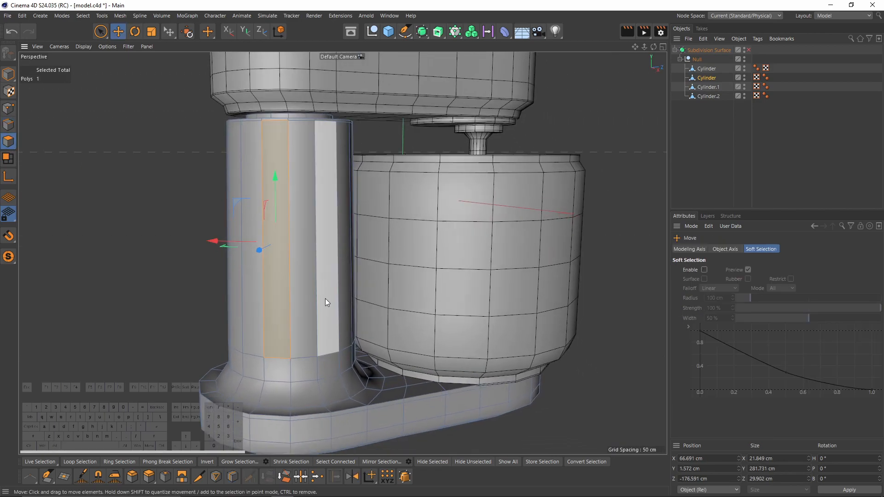
pyautogui.keyDown('alt'); pyautogui.moveTo(325, 297); pyautogui.dragTo(303, 181); pyautogui.keyUp('alt')
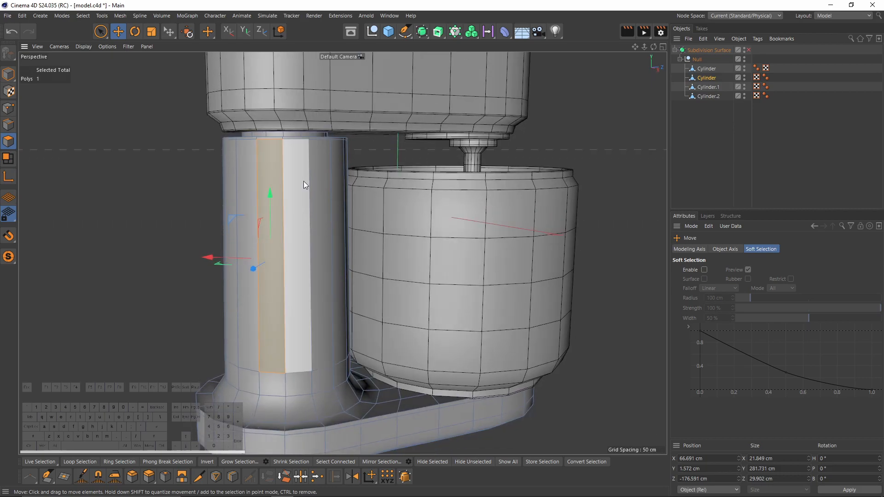
pyautogui.rightClick(303, 181)
pyautogui.click(382, 184)
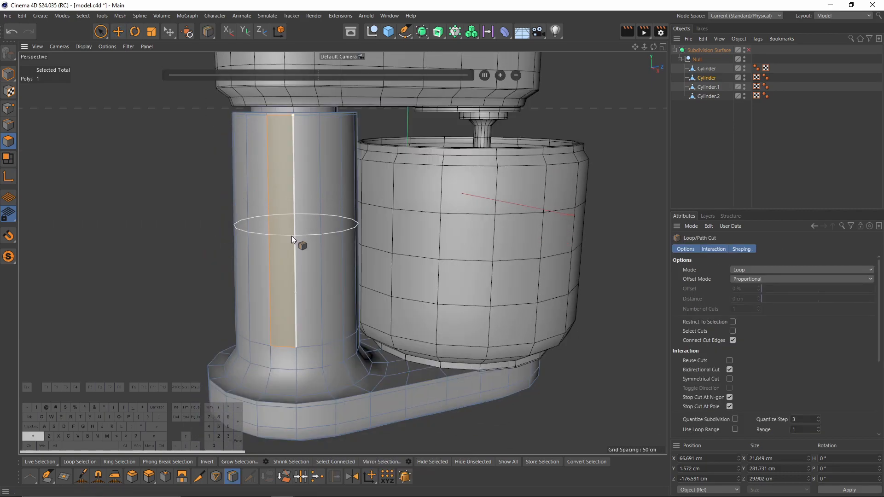
pyautogui.keyDown('shift'); pyautogui.click(292, 236); pyautogui.keyUp('shift')
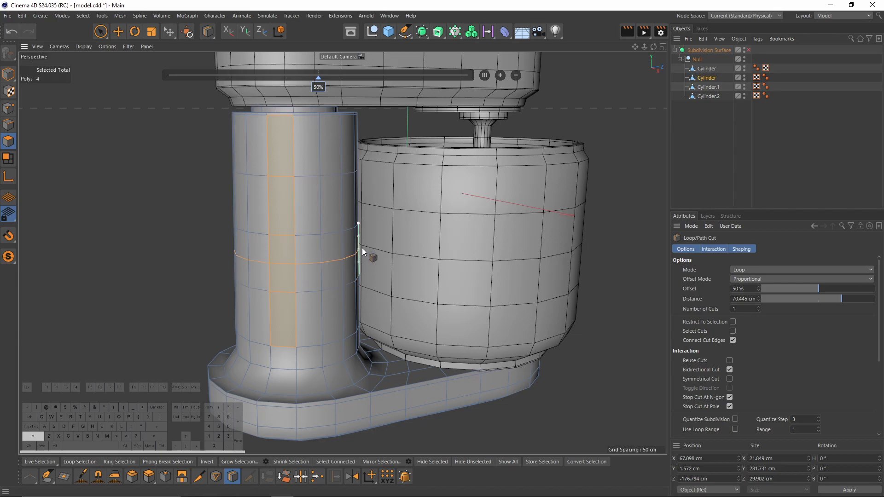
pyautogui.click(358, 302)
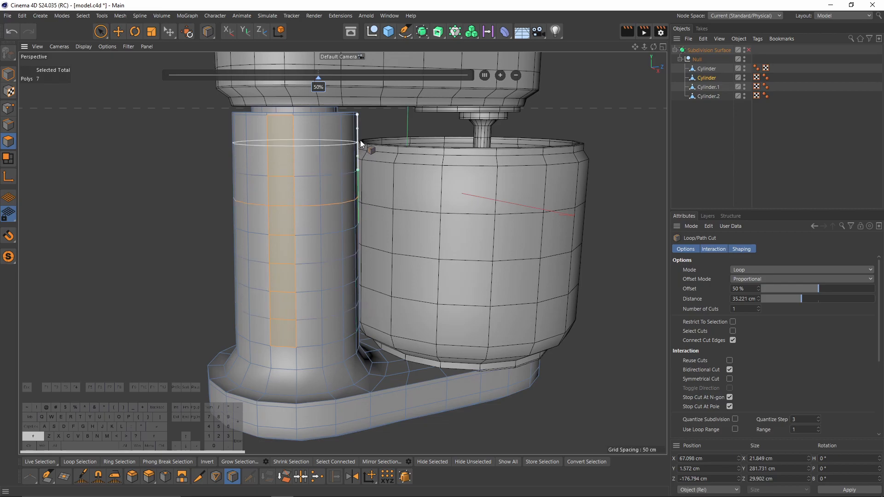
pyautogui.press('e')
pyautogui.click(759, 150)
# - Add a horizontal loop cut around the side of the mixer head at mid-height, and clear the selection
pyautogui.scroll(-5, 411, 203)
pyautogui.click(290, 128)
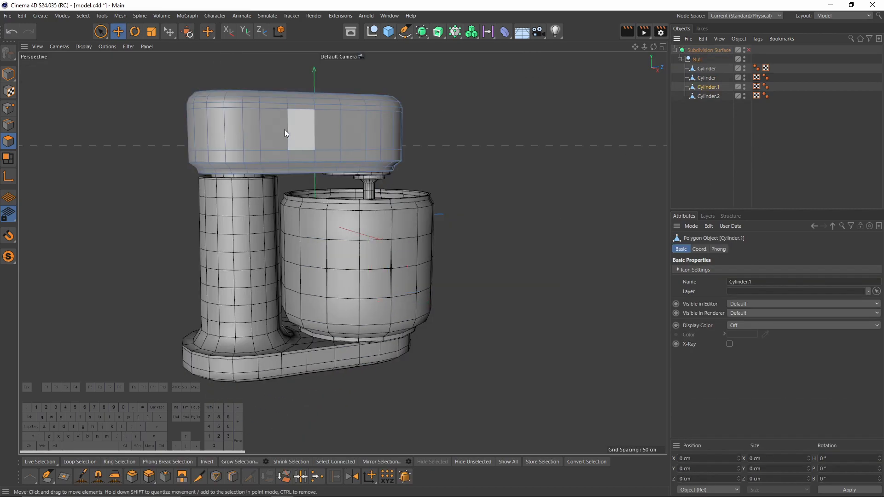
pyautogui.scroll(5, 330, 134)
pyautogui.press('k')
pyautogui.press('l')
pyautogui.click(331, 145)
pyautogui.press('e')
pyautogui.keyDown('alt'); pyautogui.moveTo(433, 142); pyautogui.dragTo(413, 174); pyautogui.keyUp('alt')
pyautogui.scroll(-5, 412, 174)
pyautogui.click(675, 152)
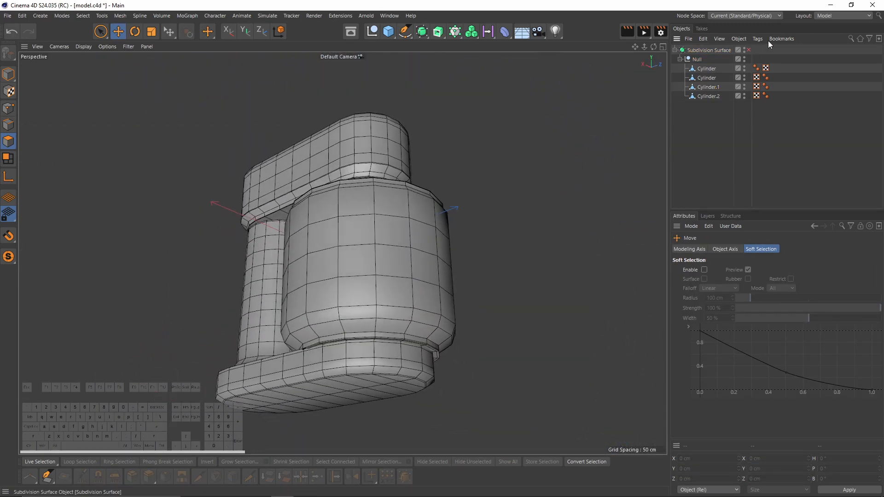
# - Turn on the Subdivision Surface and inspect the smoothed mixer from several sides
pyautogui.click(747, 49)
pyautogui.keyDown('alt'); pyautogui.moveTo(341, 264); pyautogui.dragTo(416, 269); pyautogui.keyUp('alt')
pyautogui.keyDown('alt'); pyautogui.moveTo(416, 269); pyautogui.dragTo(474, 165, button='right'); pyautogui.keyUp('alt')
pyautogui.keyDown('alt'); pyautogui.moveTo(474, 164); pyautogui.dragTo(372, 222); pyautogui.keyUp('alt')
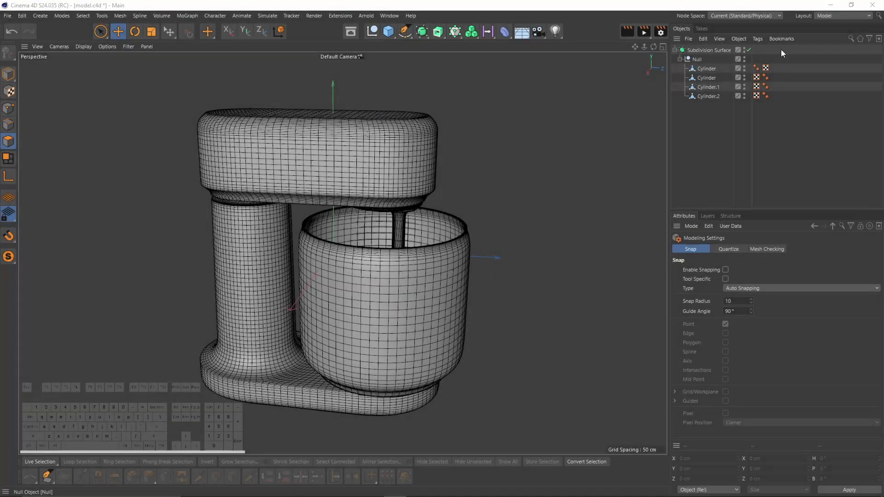
# - Switch to the BP - UV Edit layout and rename the bowl object as pot
pyautogui.click(826, 17)
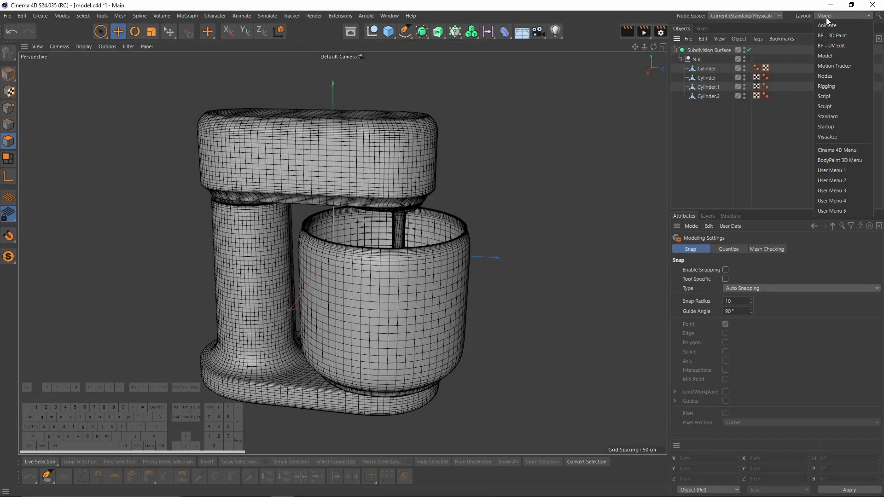
pyautogui.click(852, 45)
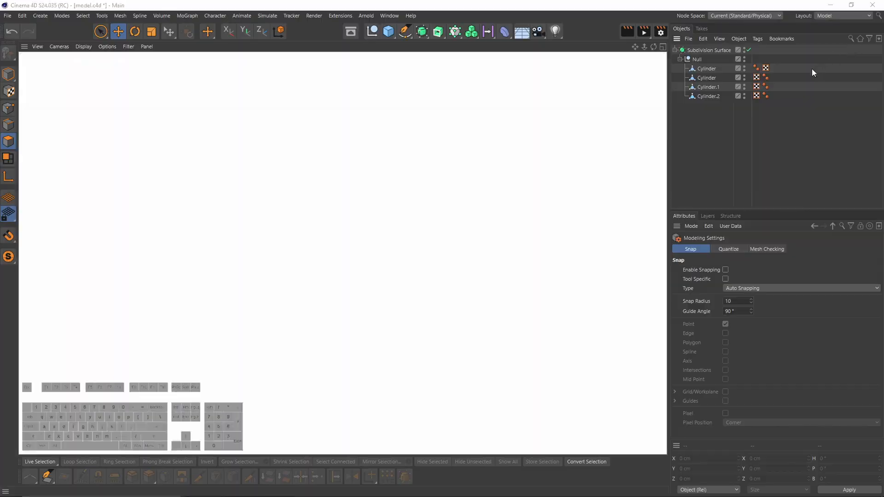
pyautogui.doubleClick(704, 69)
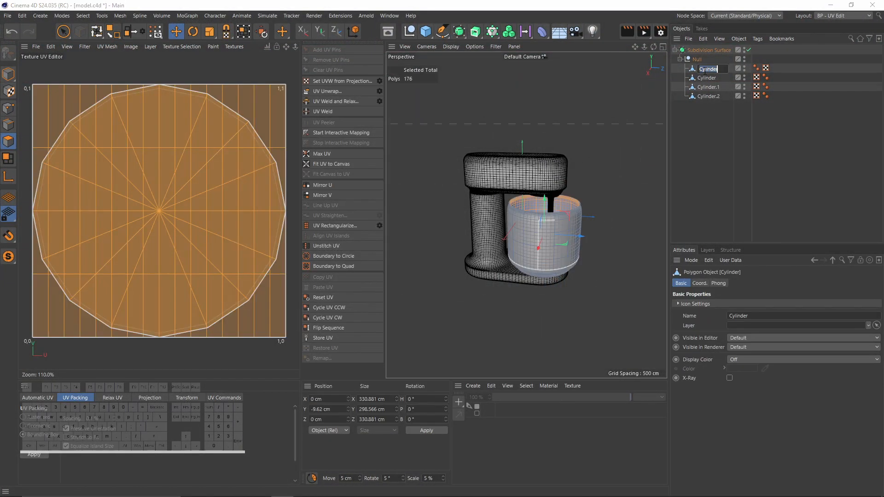
pyautogui.write('pot')
pyautogui.press('Return')
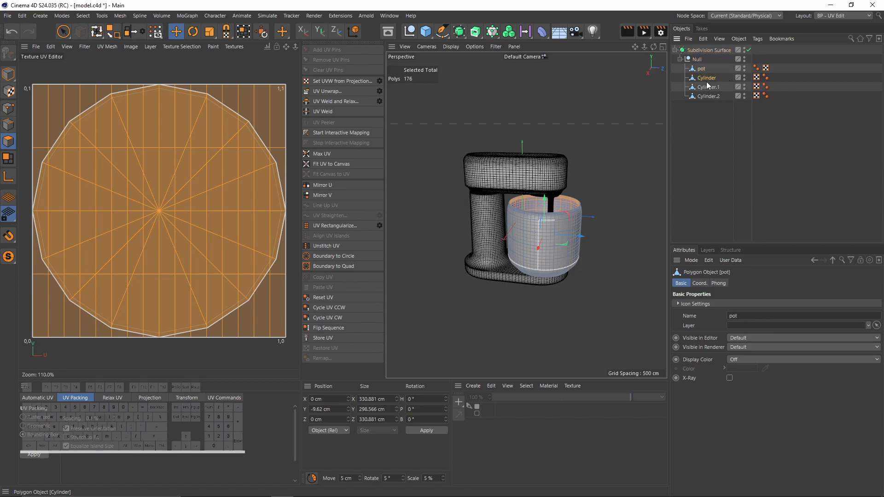
# - Rename the column-and-base object as base, the head as top, and the attachment as metal, and clear the selection
pyautogui.doubleClick(707, 79)
pyautogui.write('base')
pyautogui.press('Return')
pyautogui.click(711, 88)
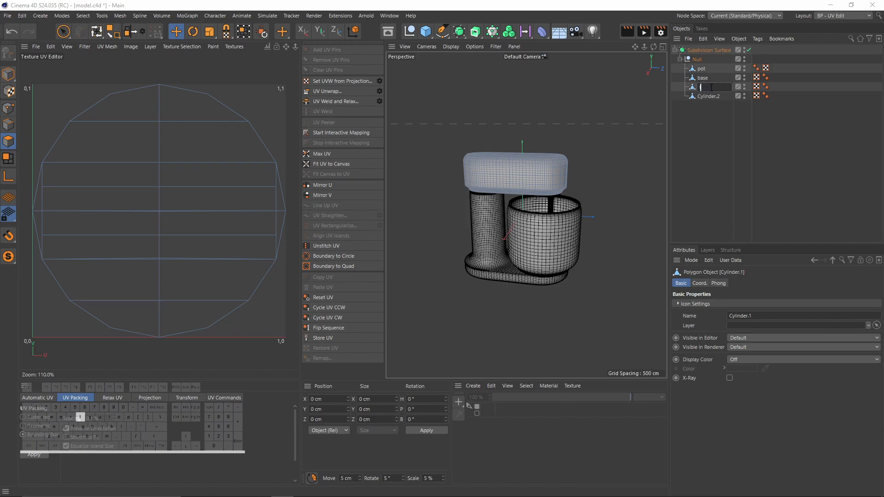
pyautogui.click(708, 96)
pyautogui.doubleClick(709, 96)
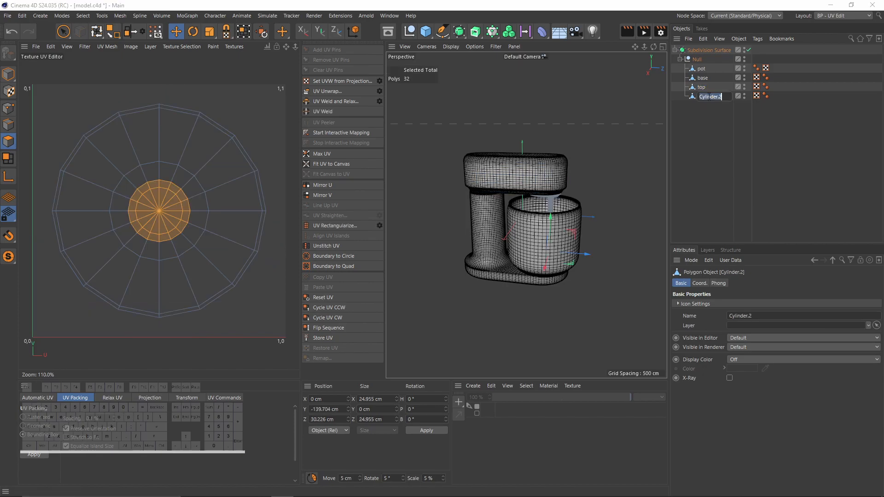
pyautogui.write('metal')
pyautogui.press('Return')
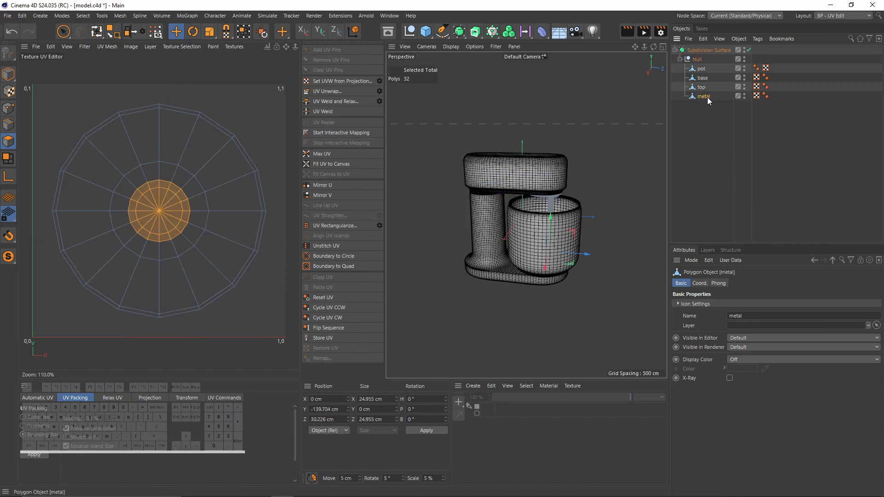
pyautogui.click(716, 68)
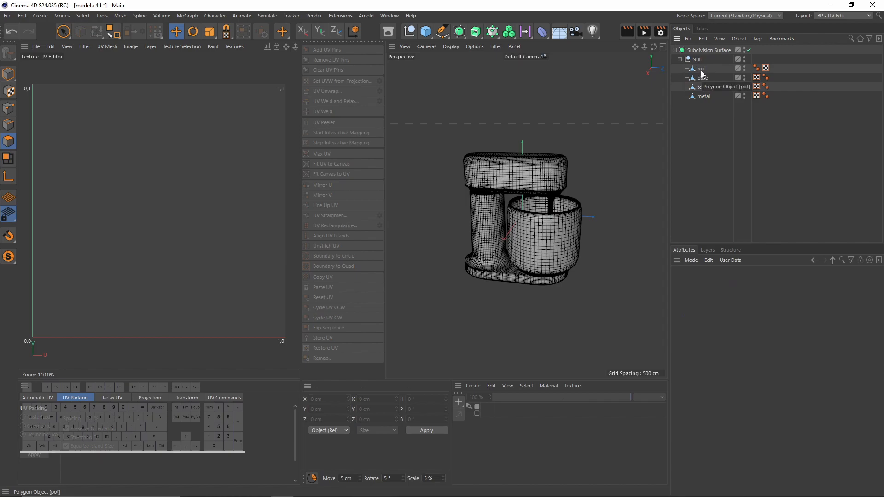
# - Select the pot object and save the scene
pyautogui.click(701, 70)
pyautogui.keyDown('alt'); pyautogui.moveTo(580, 206); pyautogui.dragTo(553, 224); pyautogui.keyUp('alt')
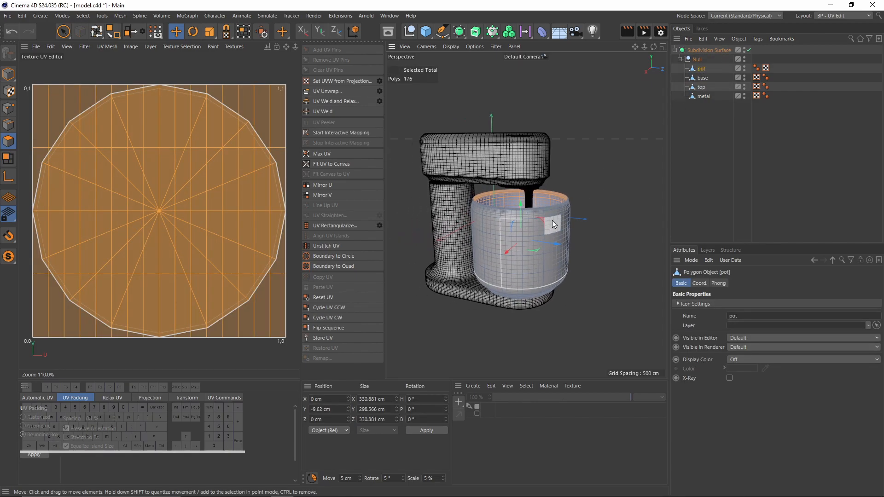
pyautogui.hotkey('ctrl', 's')
# - Select all of the pot's polygons and apply Automatic UV in Packed mode
pyautogui.click(8, 124)
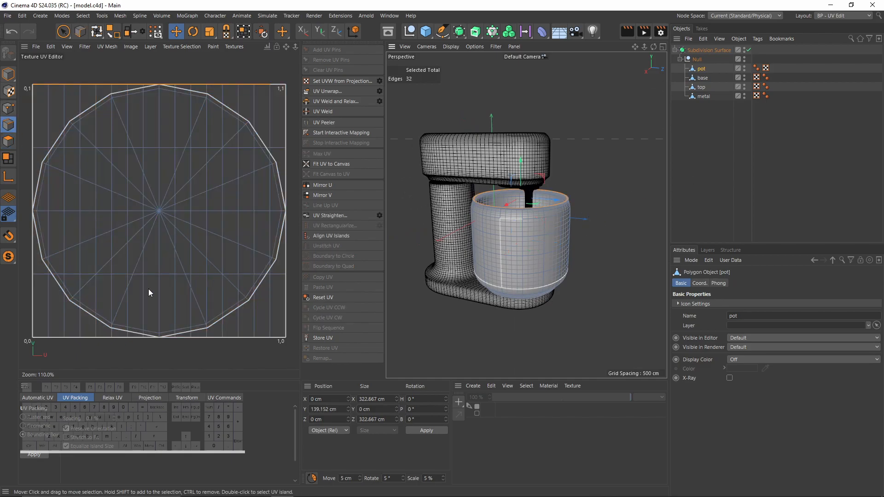
pyautogui.click(46, 398)
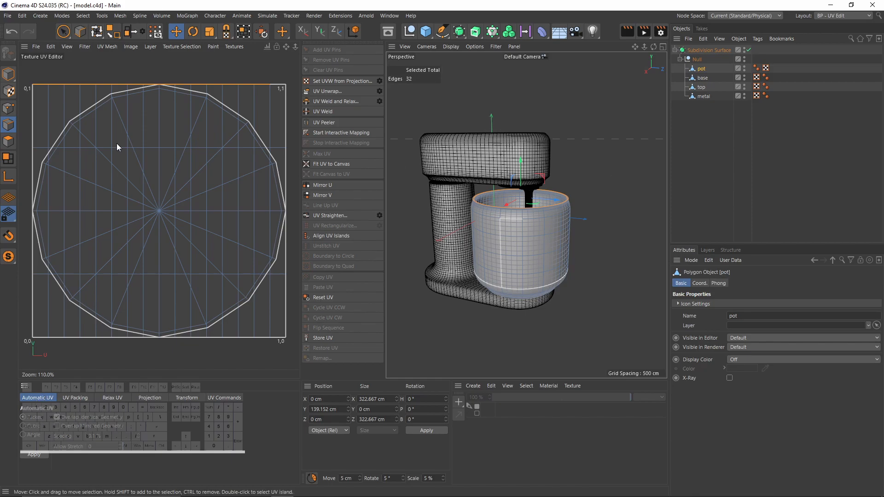
pyautogui.click(9, 142)
pyautogui.hotkey('ctrl', 'a')
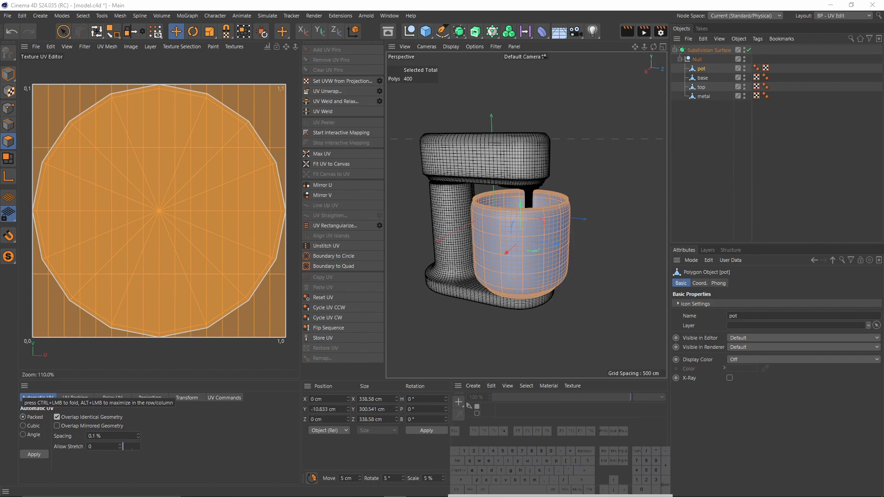
pyautogui.click(35, 455)
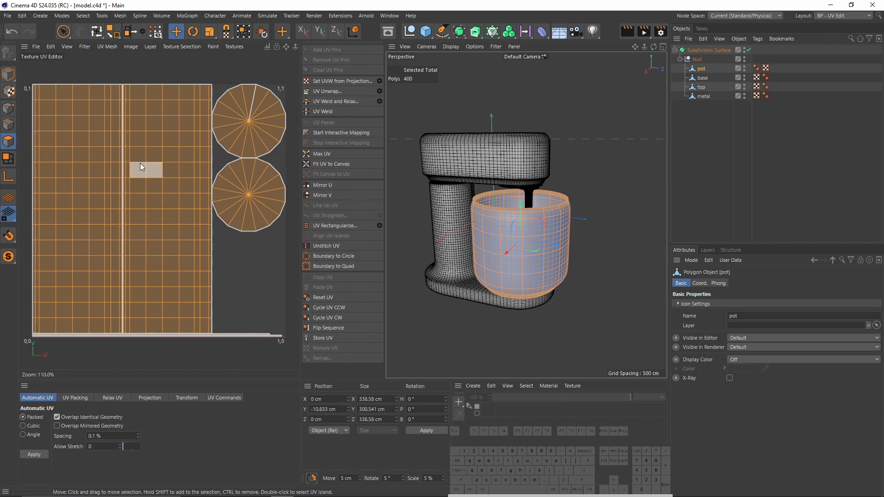
# - Show the UV Map test texture on the pot and inspect how it lies around the bowl
pyautogui.click(232, 45)
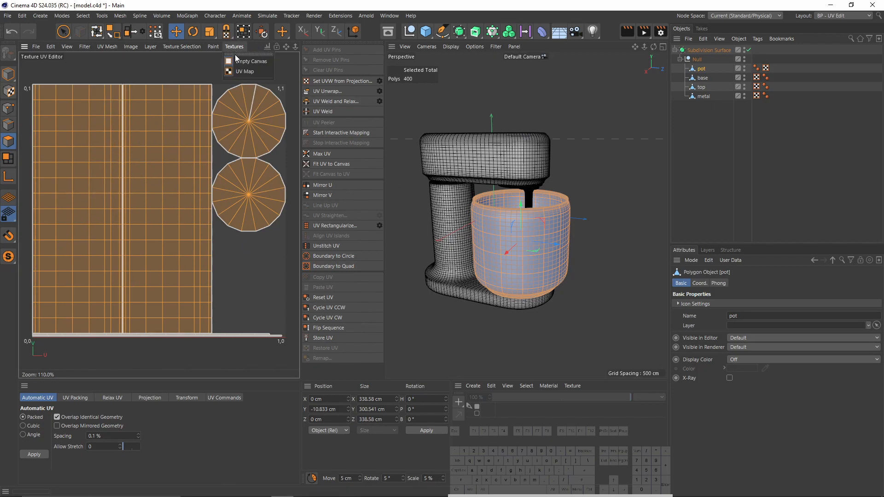
pyautogui.click(242, 70)
pyautogui.scroll(6, 537, 283)
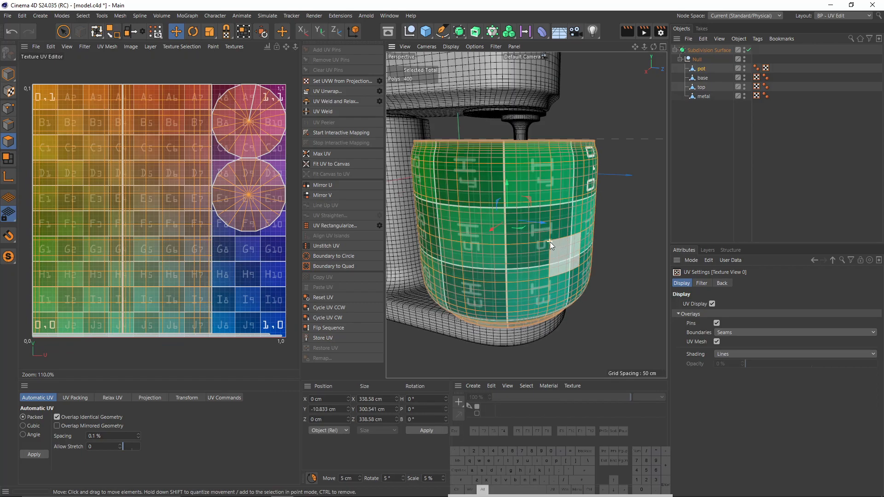
pyautogui.keyDown('alt'); pyautogui.moveTo(504, 221); pyautogui.dragTo(554, 233); pyautogui.keyUp('alt')
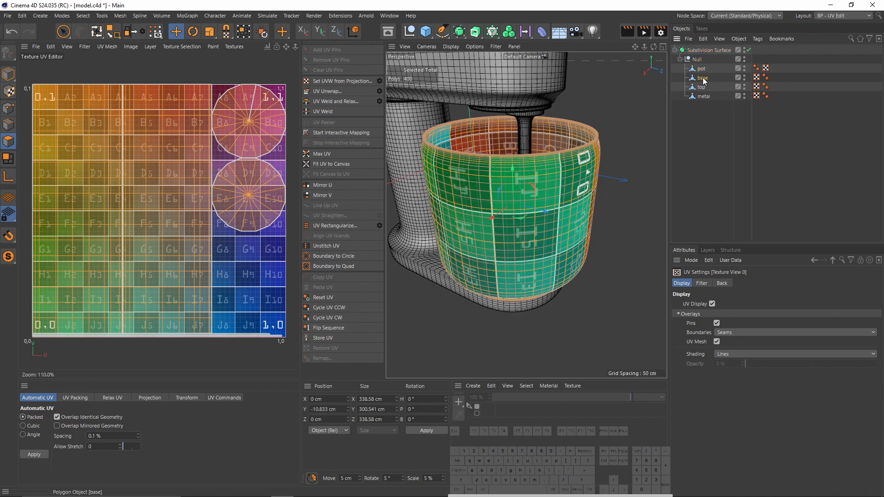
# - Select the base object, switch to the empty canvas, and apply Automatic UV in Packed mode to all its polygons
pyautogui.click(702, 79)
pyautogui.keyDown('alt'); pyautogui.moveTo(559, 170); pyautogui.dragTo(572, 200); pyautogui.keyUp('alt')
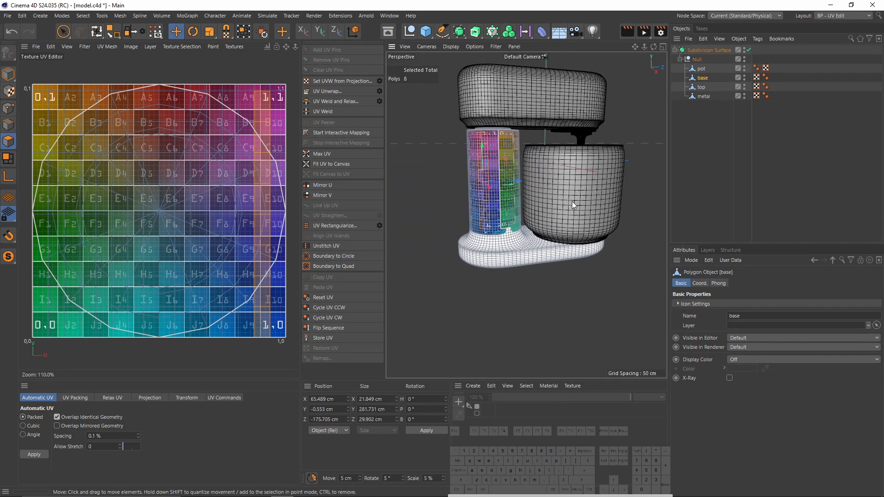
pyautogui.scroll(3, 572, 200)
pyautogui.click(236, 47)
pyautogui.click(244, 72)
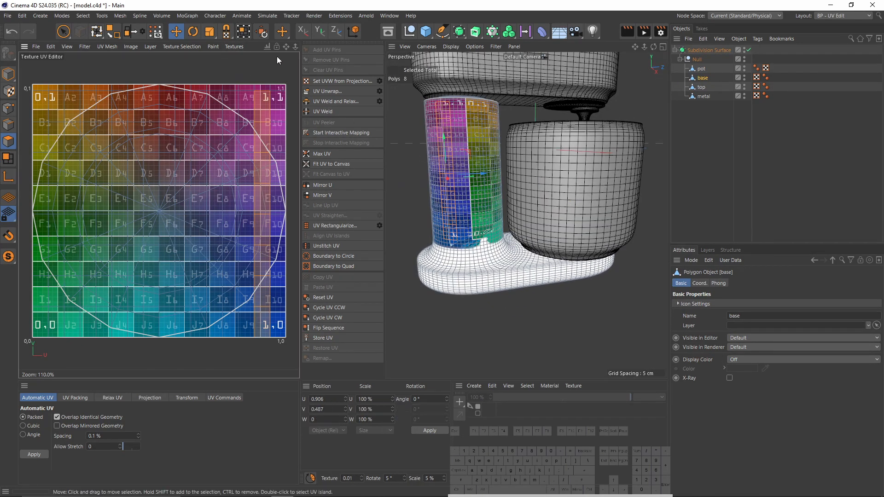
pyautogui.click(234, 46)
pyautogui.click(241, 62)
pyautogui.hotkey('ctrl', 'a')
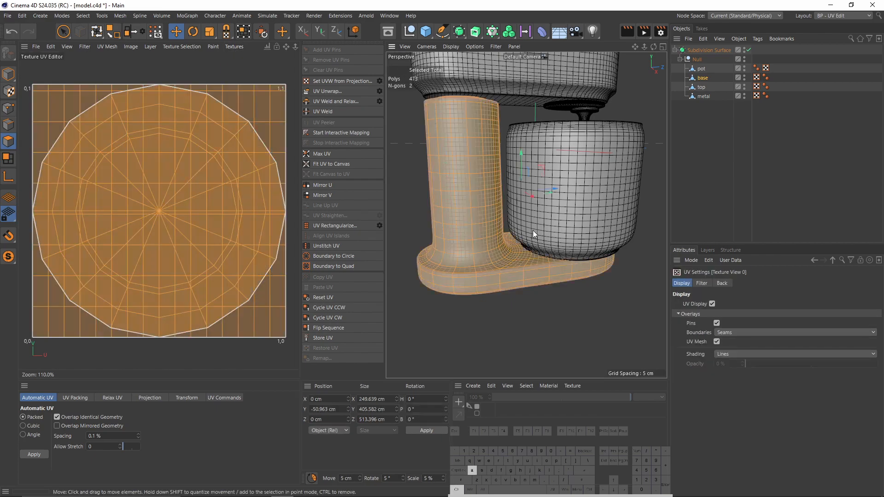
pyautogui.keyDown('alt'); pyautogui.moveTo(514, 211); pyautogui.dragTo(510, 206); pyautogui.keyUp('alt')
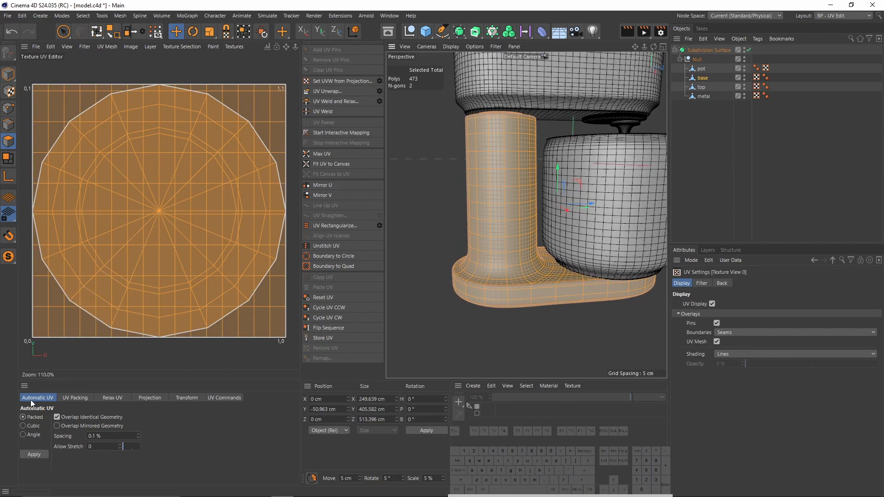
pyautogui.click(32, 455)
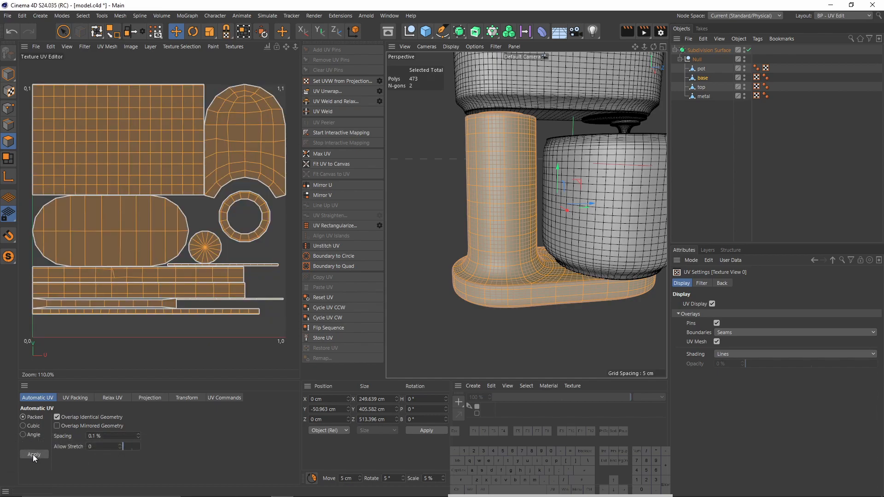
# - Show the UV Map test texture on the base and inspect how it lies around the column and foot
pyautogui.click(237, 46)
pyautogui.click(240, 70)
pyautogui.keyDown('alt'); pyautogui.moveTo(563, 265); pyautogui.dragTo(544, 214); pyautogui.keyUp('alt')
pyautogui.scroll(5, 504, 171)
pyautogui.scroll(-5, 525, 198)
pyautogui.keyDown('alt'); pyautogui.moveTo(507, 187); pyautogui.dragTo(509, 187); pyautogui.keyUp('alt')
pyautogui.moveTo(510, 187)
pyautogui.keyDown('alt'); pyautogui.mouseDown(button='right')
pyautogui.moveTo(526, 159)
pyautogui.moveTo(505, 188)
pyautogui.mouseUp(button='right'); pyautogui.keyUp('alt')
pyautogui.keyDown('alt'); pyautogui.moveTo(511, 186); pyautogui.dragTo(495, 185); pyautogui.keyUp('alt')
pyautogui.keyDown('alt'); pyautogui.moveTo(495, 185); pyautogui.dragTo(464, 199, button='middle'); pyautogui.keyUp('alt')
# - Select all polygons of the top object and apply Automatic UV in Packed mode
pyautogui.click(700, 89)
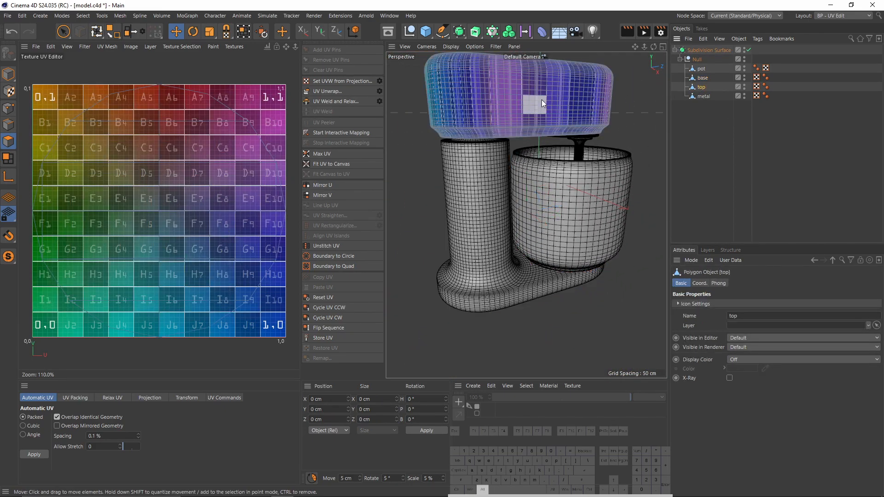
pyautogui.keyDown('alt'); pyautogui.moveTo(542, 99); pyautogui.dragTo(481, 184); pyautogui.keyUp('alt')
pyautogui.doubleClick(535, 160)
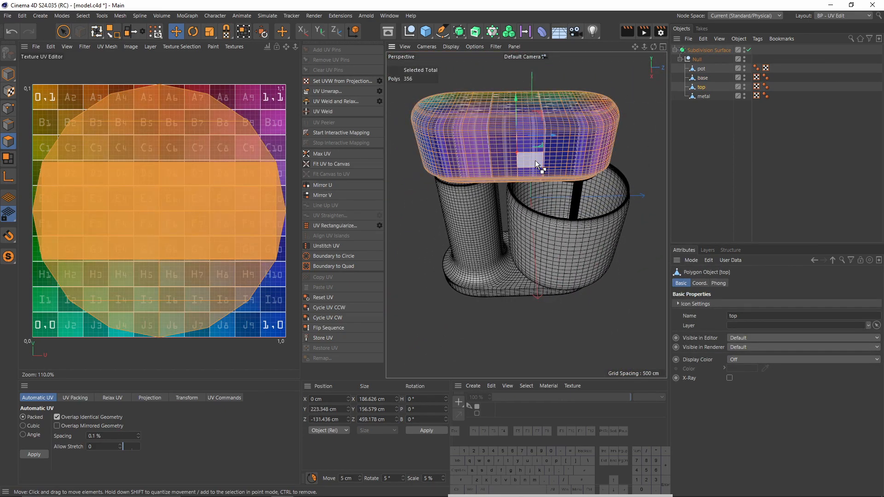
pyautogui.click(35, 452)
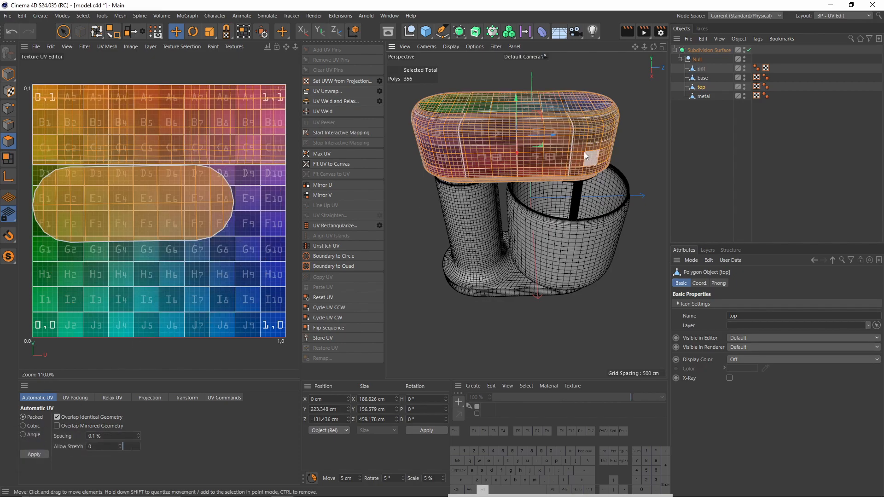
# - Clear the polygon selection and inspect the test texture for stretching around the mixer's head
pyautogui.keyDown('alt'); pyautogui.moveTo(587, 155); pyautogui.dragTo(579, 157); pyautogui.keyUp('alt')
pyautogui.scroll(5, 552, 205)
pyautogui.keyDown('alt'); pyautogui.moveTo(550, 206); pyautogui.dragTo(523, 255, button='middle'); pyautogui.keyUp('alt')
pyautogui.click(593, 107)
pyautogui.scroll(-5, 535, 190)
pyautogui.keyDown('alt'); pyautogui.moveTo(516, 209); pyautogui.dragTo(544, 201); pyautogui.keyUp('alt')
pyautogui.scroll(5, 562, 213)
pyautogui.scroll(-5, 517, 202)
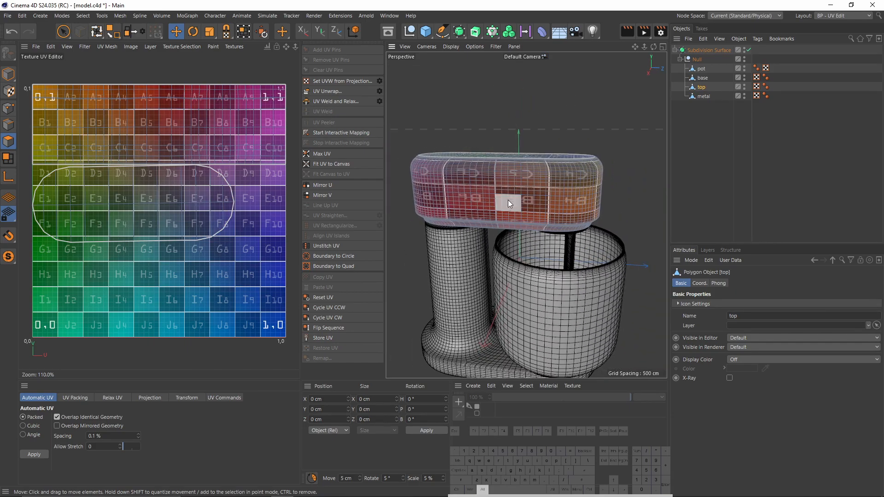
# - Select the head's side-strip UV island and widen it beyond the canvas width with Non-Uniform Scale
pyautogui.doubleClick(169, 131)
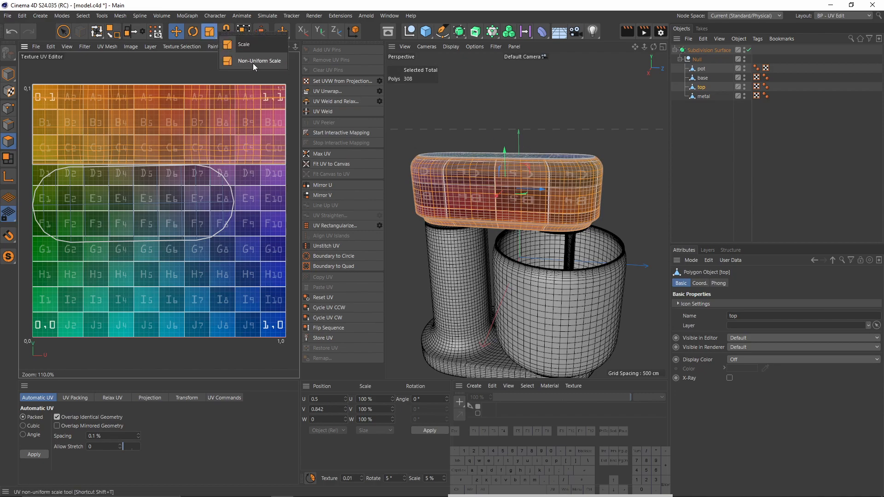
pyautogui.click(250, 61)
pyautogui.moveTo(140, 87); pyautogui.dragTo(154, 5)
pyautogui.scroll(-1, 153, 80)
pyautogui.scroll(-1, 154, 81)
pyautogui.moveTo(161, 118); pyautogui.dragTo(176, 137)
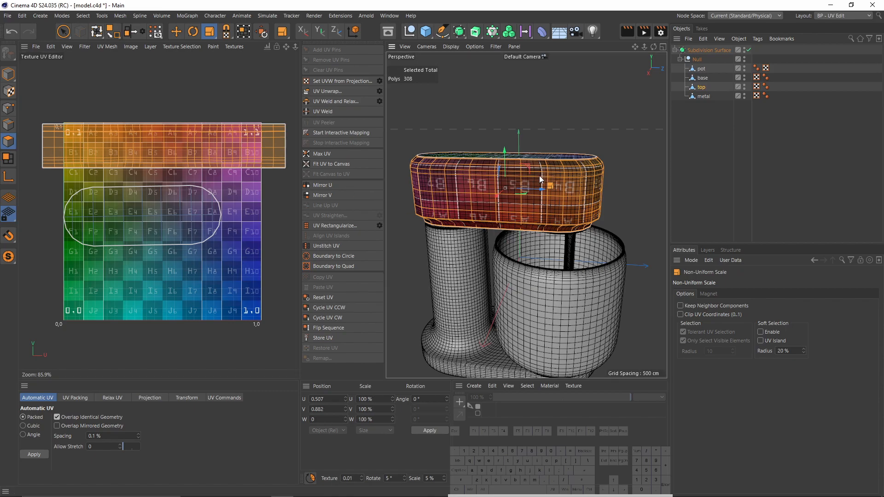
# - Stretch the side-strip island further with Non-Uniform Scale and check the texture's proportions around the head
pyautogui.scroll(6, 576, 184)
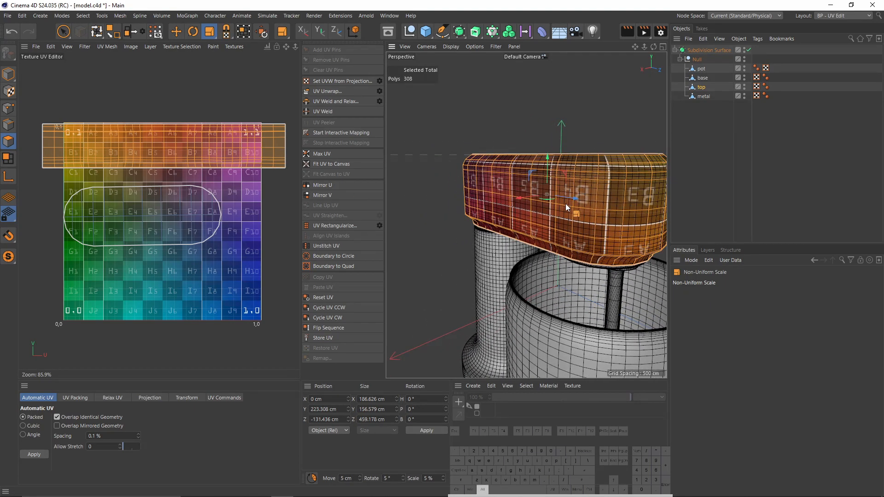
pyautogui.keyDown('alt'); pyautogui.moveTo(563, 197); pyautogui.dragTo(531, 209, button='middle'); pyautogui.keyUp('alt')
pyautogui.moveTo(161, 132); pyautogui.dragTo(162, 151)
pyautogui.moveTo(160, 128); pyautogui.dragTo(190, 146)
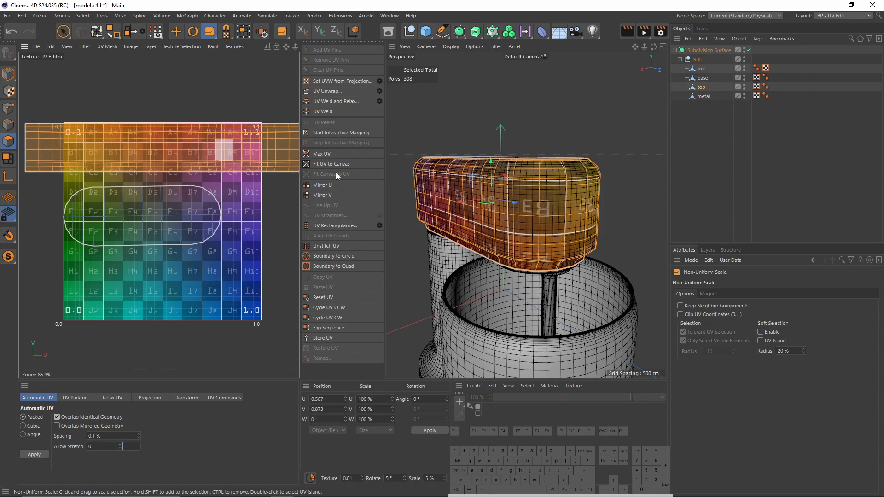
pyautogui.keyDown('alt'); pyautogui.moveTo(526, 211); pyautogui.dragTo(620, 203); pyautogui.keyUp('alt')
pyautogui.keyDown('alt'); pyautogui.moveTo(474, 203); pyautogui.dragTo(588, 178, button='middle'); pyautogui.keyUp('alt')
pyautogui.keyDown('alt'); pyautogui.moveTo(572, 182); pyautogui.dragTo(544, 192); pyautogui.keyUp('alt')
pyautogui.keyDown('alt'); pyautogui.moveTo(544, 192); pyautogui.dragTo(499, 191, button='right'); pyautogui.keyUp('alt')
pyautogui.keyDown('alt'); pyautogui.moveTo(500, 190); pyautogui.dragTo(555, 182); pyautogui.keyUp('alt')
pyautogui.keyDown('alt'); pyautogui.moveTo(555, 182); pyautogui.dragTo(594, 179, button='right'); pyautogui.keyUp('alt')
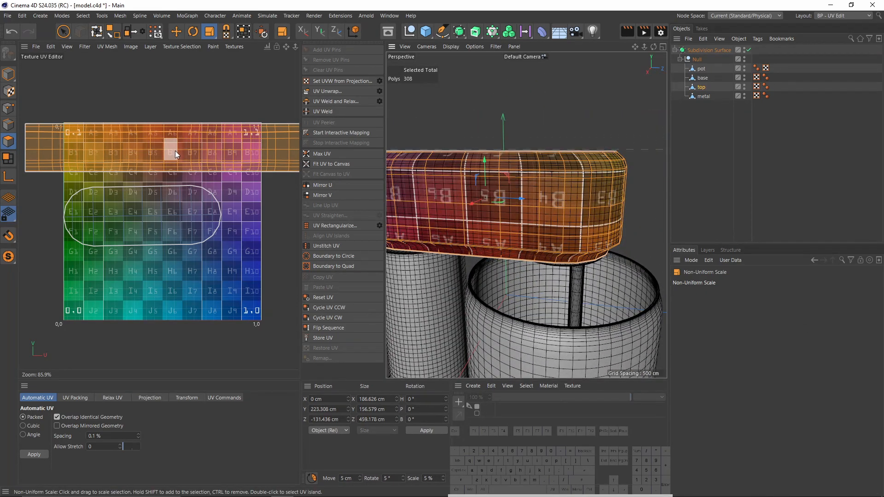
# - Move the side-strip island so its corner sits in the UV canvas's upper-left corner
pyautogui.press('r')
pyautogui.moveTo(192, 163); pyautogui.dragTo(280, 246)
pyautogui.press('e')
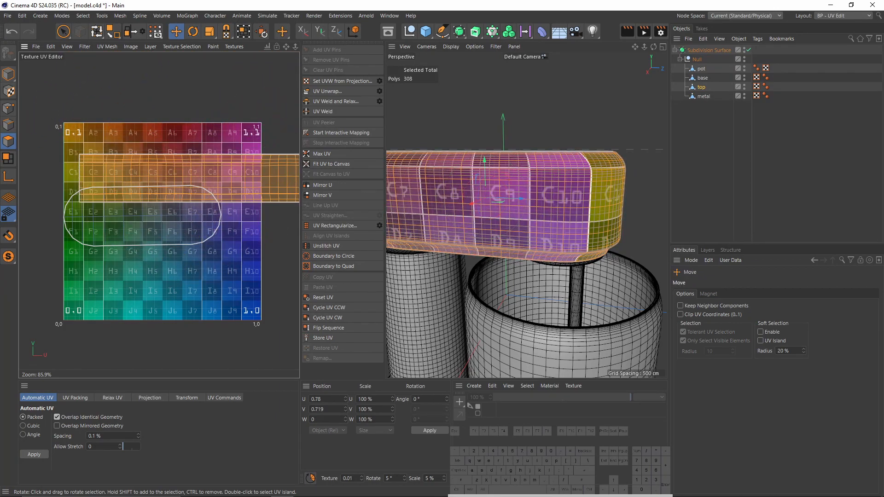
pyautogui.moveTo(126, 147); pyautogui.dragTo(93, 132)
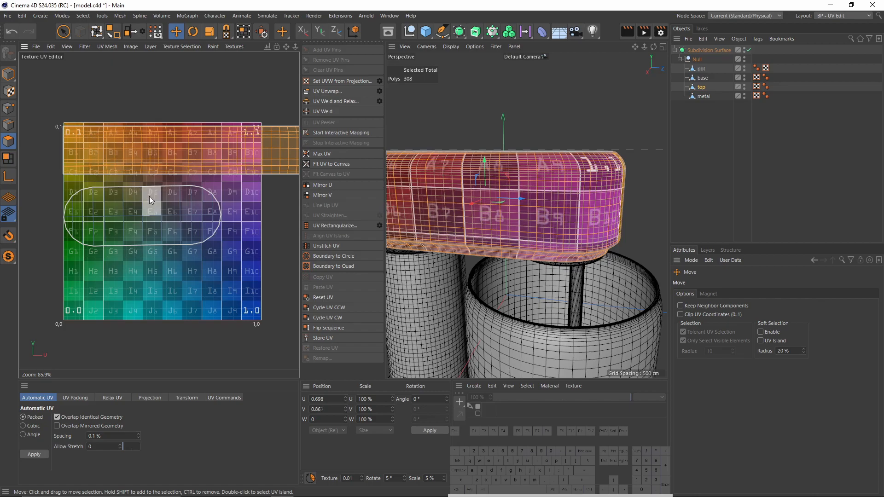
# - Include the oval islands in the selection and repack the head's UVs using Bounding Box with Preserve Orientation and Equalize Island Size
pyautogui.keyDown('shift'); pyautogui.doubleClick(551, 241); pyautogui.keyUp('shift')
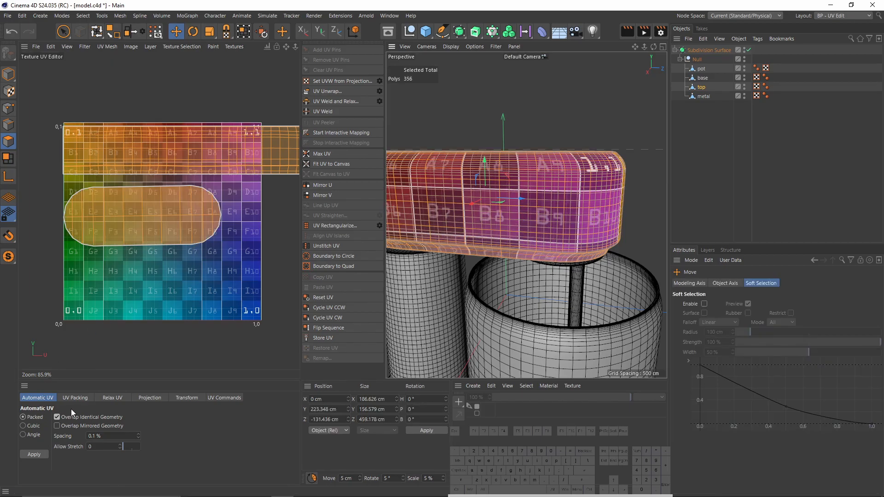
pyautogui.click(73, 397)
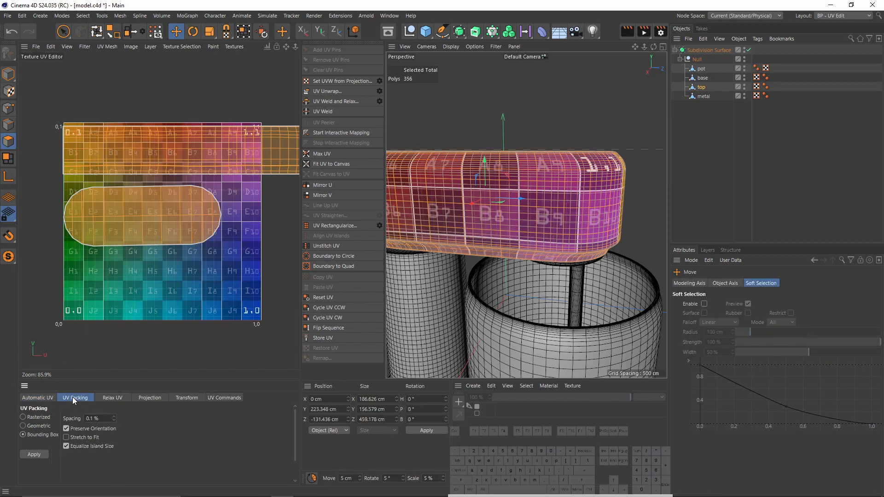
pyautogui.click(33, 454)
pyautogui.keyDown('alt'); pyautogui.moveTo(575, 242); pyautogui.dragTo(556, 224); pyautogui.keyUp('alt')
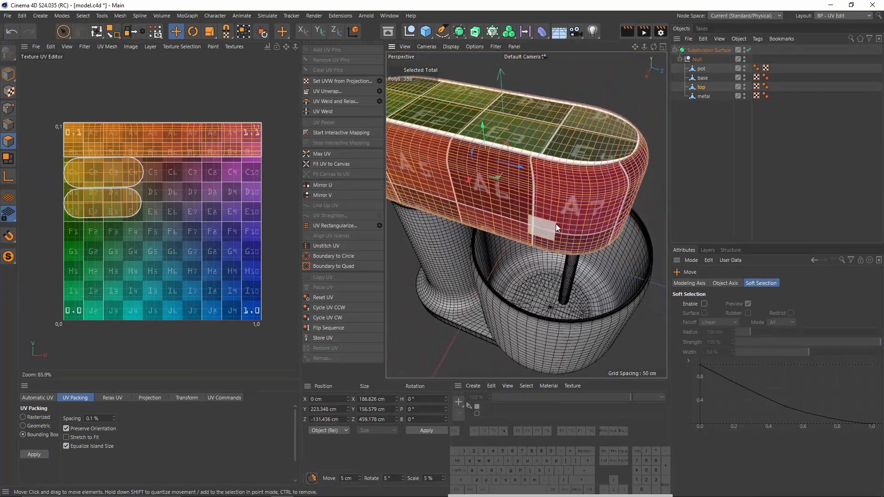
# - Examine the head's two oval UV islands closely, clear the selection, and replace the test texture with the empty canvas
pyautogui.scroll(5, 111, 182)
pyautogui.keyDown('alt'); pyautogui.moveTo(108, 183); pyautogui.dragTo(172, 201, button='middle'); pyautogui.keyUp('alt')
pyautogui.doubleClick(201, 195)
pyautogui.keyDown('alt'); pyautogui.moveTo(224, 191); pyautogui.dragTo(193, 200, button='middle'); pyautogui.keyUp('alt')
pyautogui.scroll(4, 130, 196)
pyautogui.keyDown('alt'); pyautogui.moveTo(130, 196); pyautogui.dragTo(149, 190, button='middle'); pyautogui.keyUp('alt')
pyautogui.click(233, 47)
pyautogui.click(243, 71)
pyautogui.click(234, 46)
pyautogui.click(245, 71)
pyautogui.click(234, 47)
pyautogui.click(247, 60)
# - Straighten both oval islands of the head with Align UV Islands, using a central crosswise edge in each
pyautogui.click(9, 125)
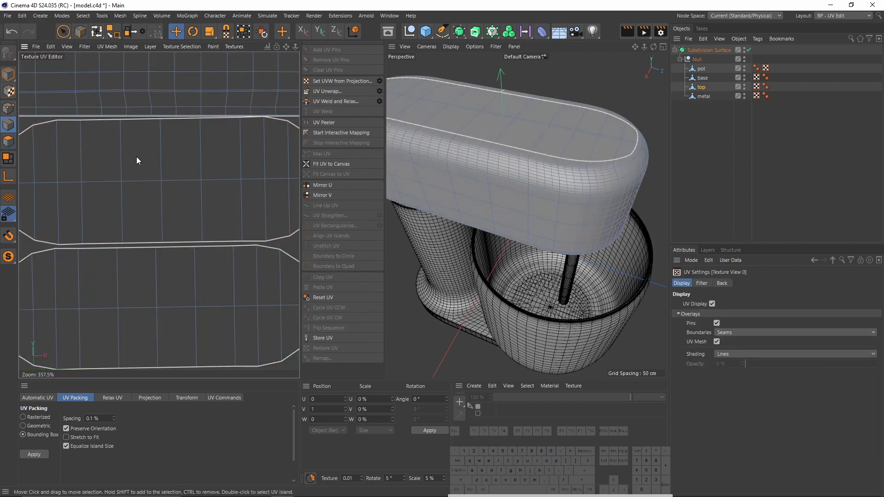
pyautogui.click(161, 158)
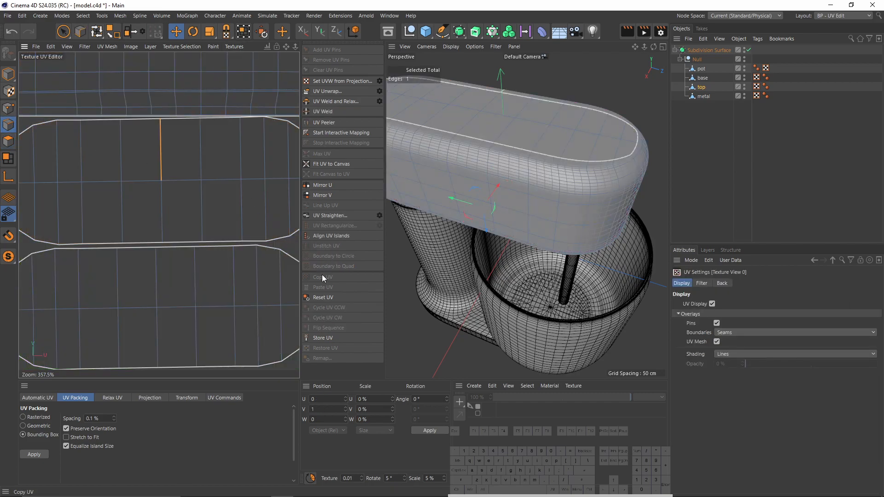
pyautogui.click(327, 236)
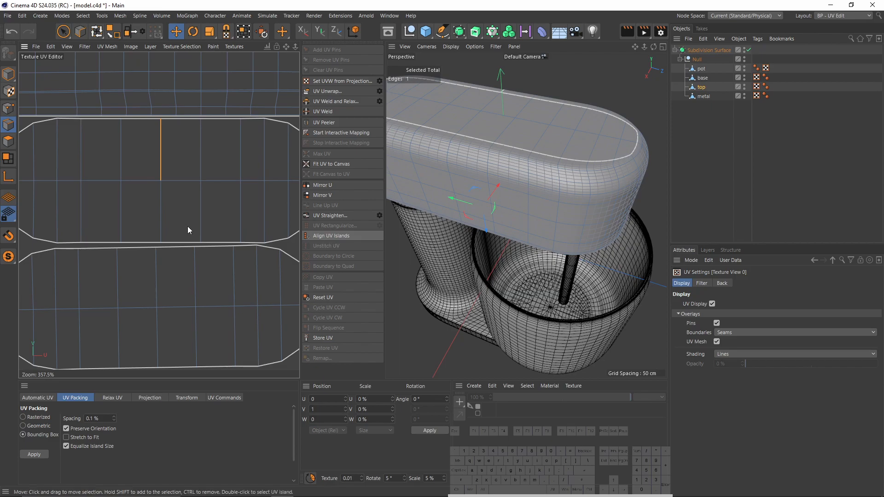
pyautogui.scroll(-3, 167, 253)
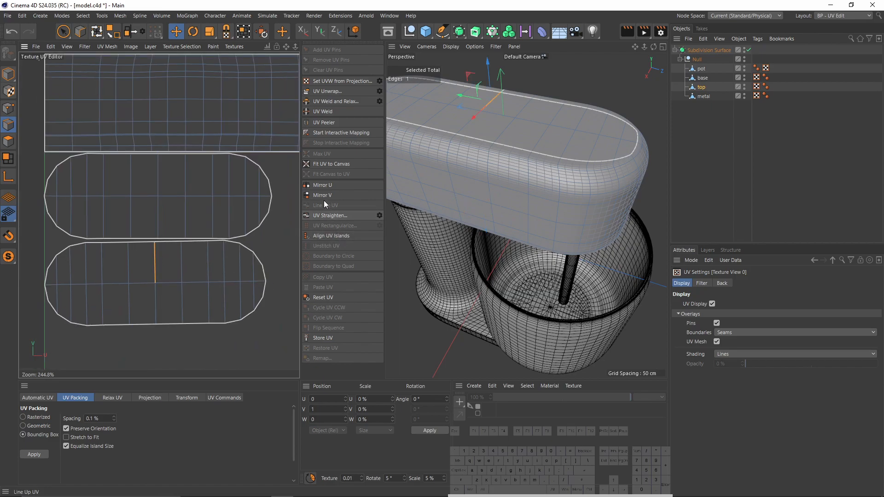
pyautogui.click(324, 233)
pyautogui.keyDown('alt'); pyautogui.moveTo(282, 131); pyautogui.dragTo(210, 193, button='middle'); pyautogui.keyUp('alt')
pyautogui.scroll(-6, 210, 193)
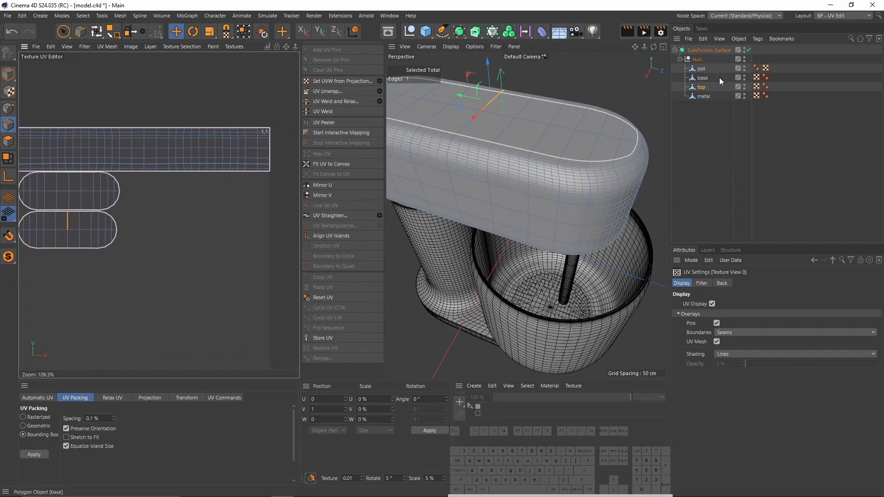
# - Select the metal object and turn off Subdivision Surface to show the attachment rod's base mesh
pyautogui.click(704, 97)
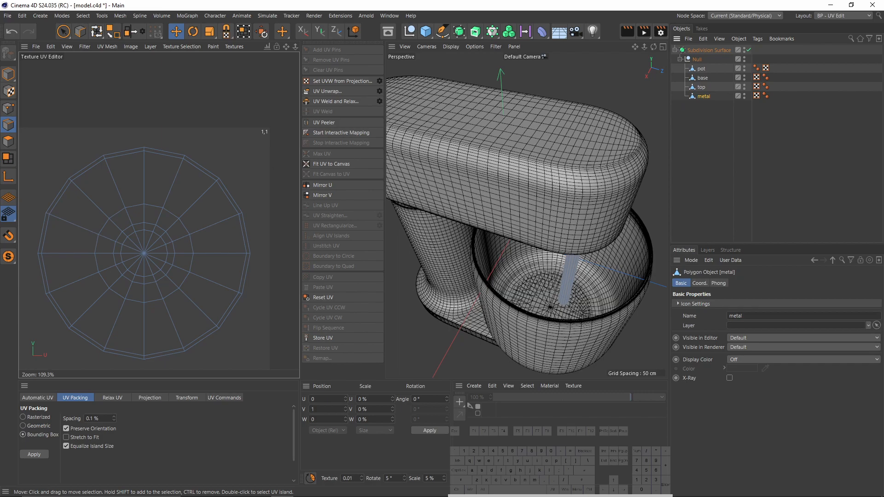
pyautogui.keyDown('alt'); pyautogui.moveTo(554, 259); pyautogui.dragTo(551, 177); pyautogui.keyUp('alt')
pyautogui.keyDown('alt'); pyautogui.scroll(5, 550, 177); pyautogui.keyUp('alt')
pyautogui.scroll(-2, 548, 196)
pyautogui.press('q')
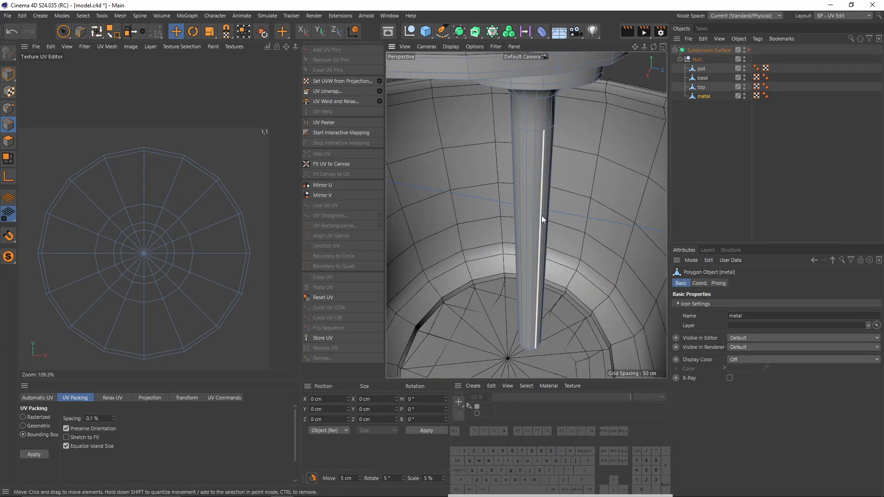
# - Divide the attachment's long rod with horizontal Loop/Path Cuts, each at 50% of its segment, and save the scene
pyautogui.click(533, 222)
pyautogui.scroll(-1, 509, 222)
pyautogui.keyDown('alt'); pyautogui.moveTo(510, 223); pyautogui.dragTo(552, 221); pyautogui.keyUp('alt')
pyautogui.rightClick(549, 195)
pyautogui.click(592, 284)
pyautogui.rightClick(557, 230)
pyautogui.click(592, 284)
pyautogui.keyDown('alt'); pyautogui.moveTo(534, 277); pyautogui.dragTo(511, 218); pyautogui.keyUp('alt')
pyautogui.click(512, 233)
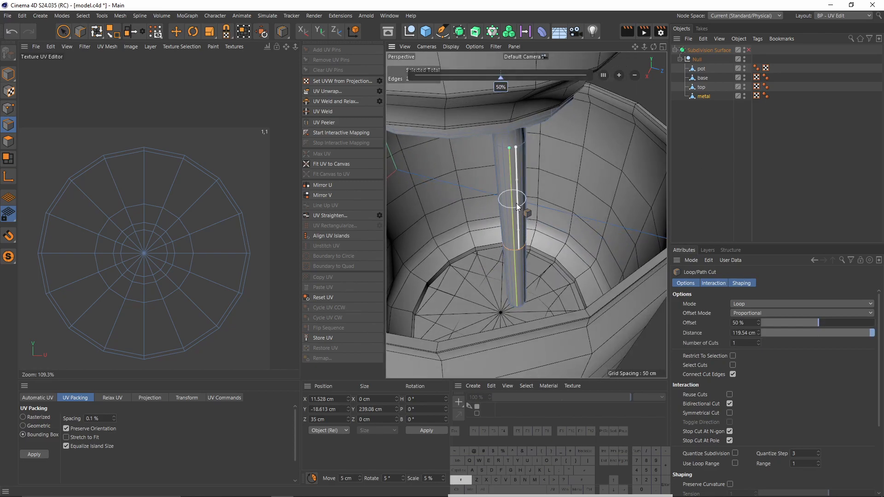
pyautogui.moveTo(524, 287); pyautogui.dragTo(522, 272)
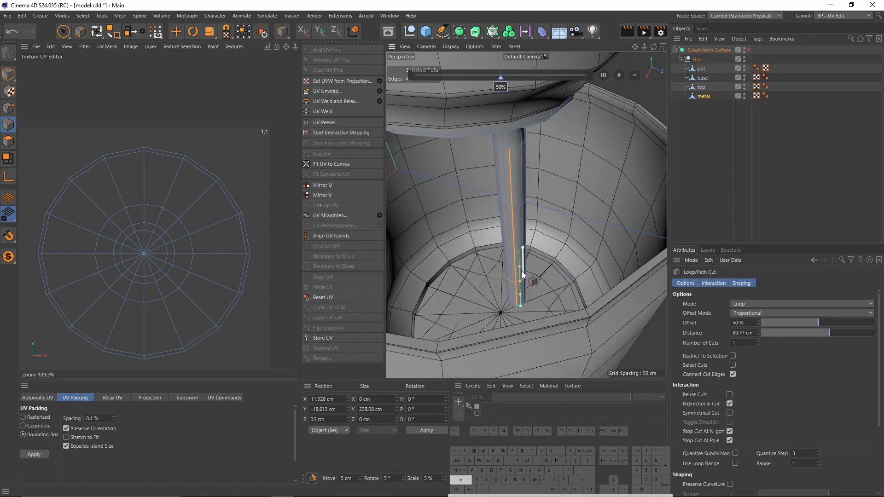
pyautogui.scroll(2, 520, 266)
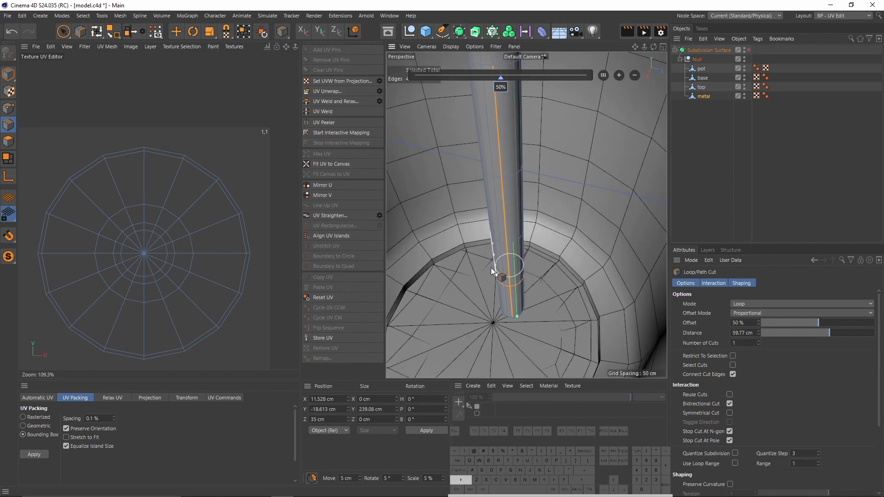
pyautogui.scroll(-4, 512, 191)
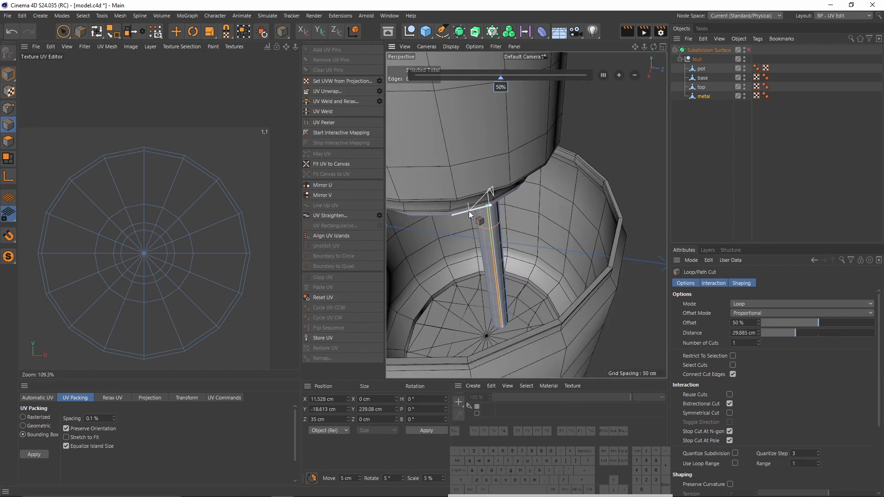
pyautogui.hotkey('ctrl', 's')
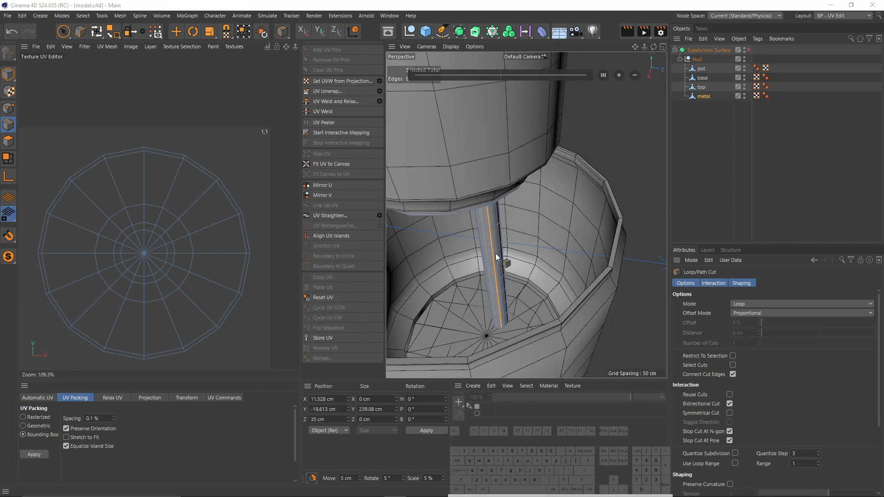
# - Select all of the metal object's polygons and apply Automatic UV in Packed mode
pyautogui.click(9, 142)
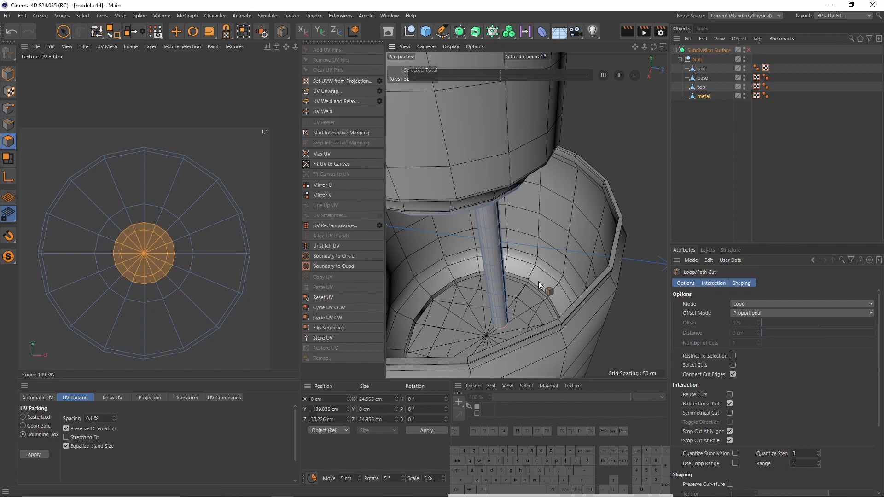
pyautogui.hotkey('ctrl', 'a')
pyautogui.click(37, 399)
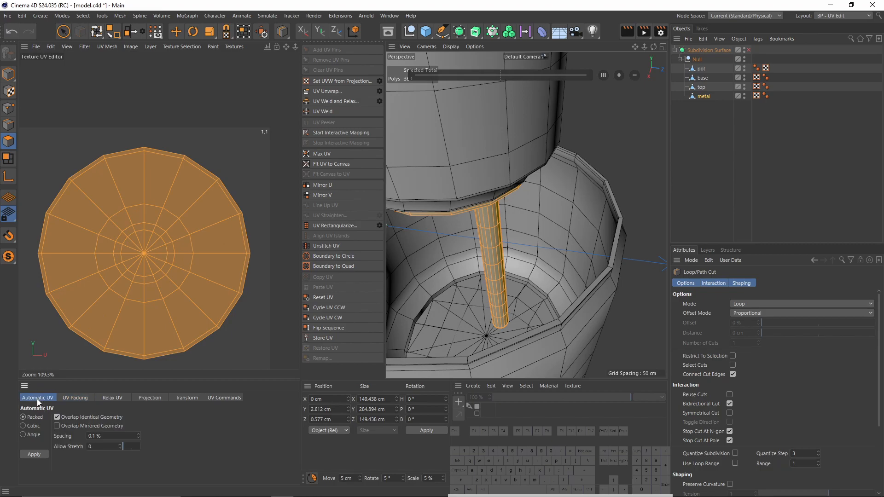
pyautogui.click(32, 454)
# - Show the UV Map test texture for the metal object and look over the attachment rod
pyautogui.click(239, 46)
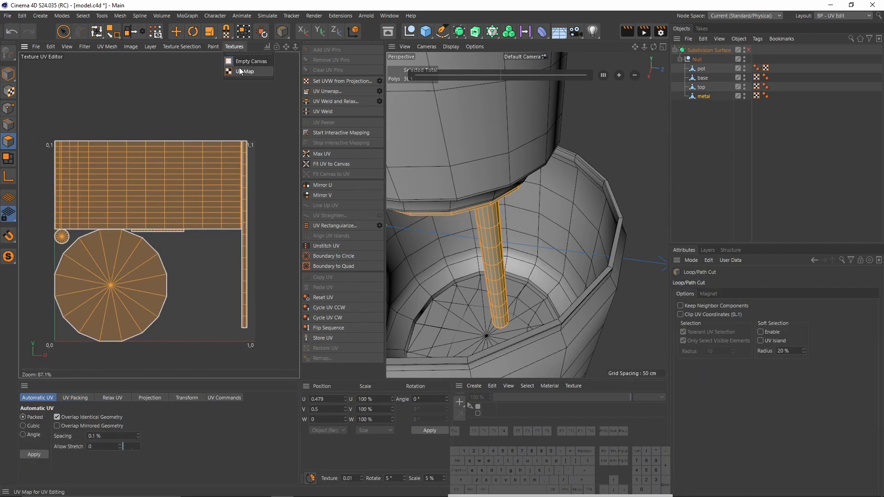
pyautogui.click(242, 72)
pyautogui.keyDown('alt'); pyautogui.moveTo(438, 183); pyautogui.dragTo(511, 201); pyautogui.keyUp('alt')
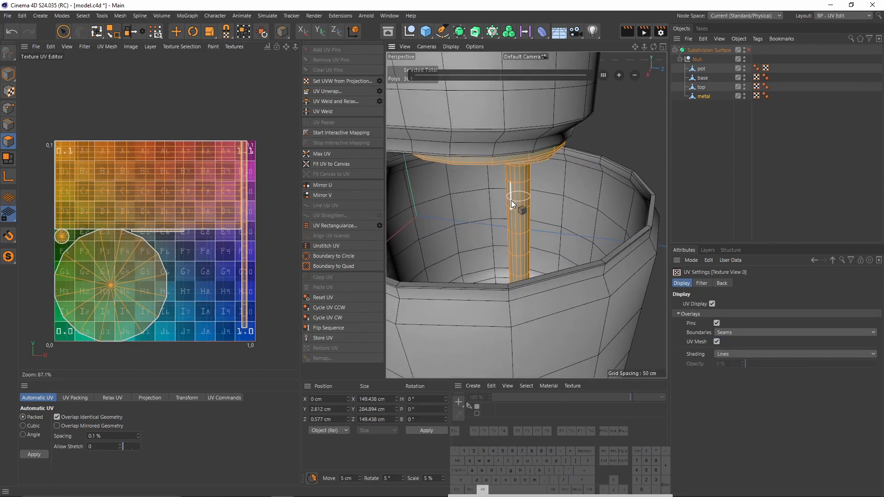
# - Isolate the metal object in the viewport and examine the test texture on its disc, collar and rod
pyautogui.moveTo(8, 256); pyautogui.dragTo(48, 270)
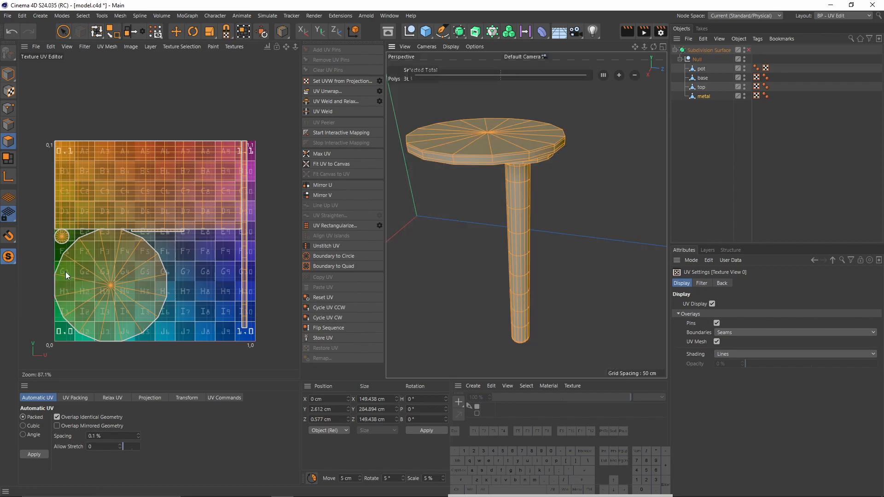
pyautogui.keyDown('alt'); pyautogui.moveTo(506, 193); pyautogui.dragTo(536, 138); pyautogui.keyUp('alt')
pyautogui.press('e')
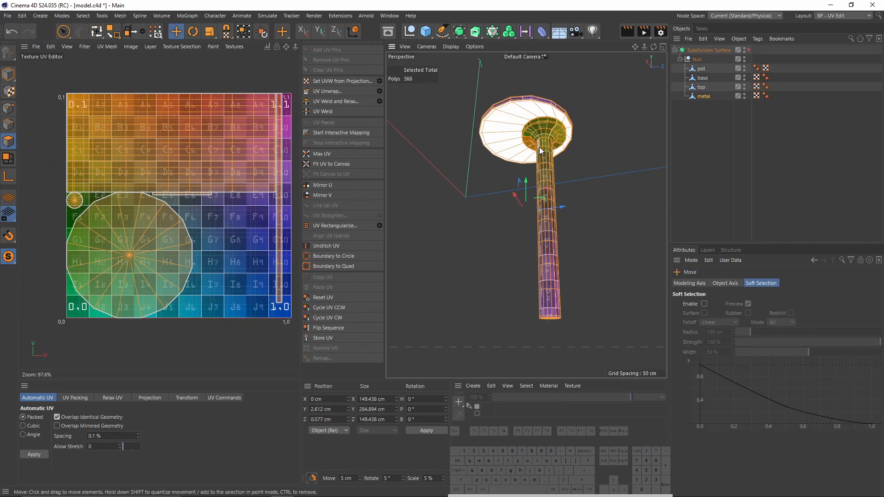
pyautogui.keyDown('alt'); pyautogui.moveTo(522, 161); pyautogui.dragTo(542, 226); pyautogui.keyUp('alt')
pyautogui.scroll(5, 496, 157)
pyautogui.keyDown('alt'); pyautogui.moveTo(496, 157); pyautogui.dragTo(507, 180); pyautogui.keyUp('alt')
pyautogui.keyDown('alt'); pyautogui.moveTo(507, 179); pyautogui.dragTo(530, 283, button='middle'); pyautogui.keyUp('alt')
pyautogui.keyDown('alt'); pyautogui.moveTo(524, 136); pyautogui.dragTo(507, 124, button='right'); pyautogui.keyUp('alt')
pyautogui.keyDown('alt'); pyautogui.moveTo(508, 123); pyautogui.dragTo(522, 167, button='middle'); pyautogui.keyUp('alt')
pyautogui.keyDown('alt'); pyautogui.moveTo(522, 167); pyautogui.dragTo(540, 217); pyautogui.keyUp('alt')
pyautogui.scroll(4, 516, 161)
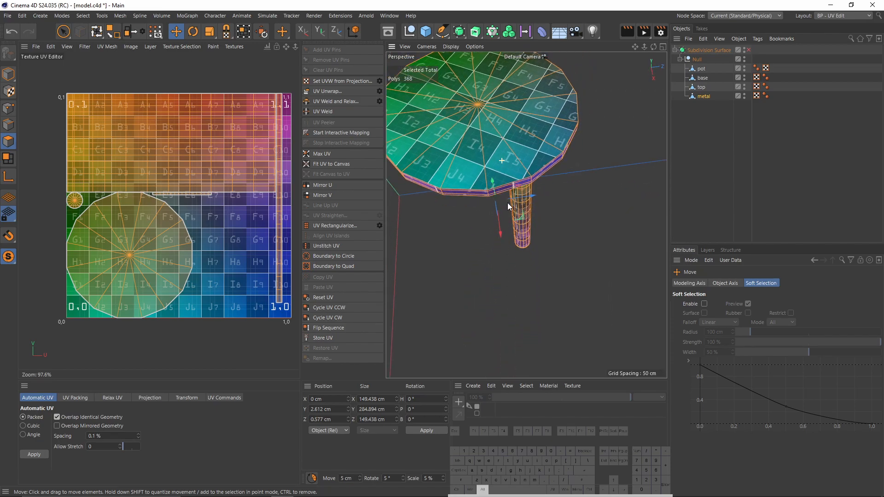
# - Select the disc's upper and underside polygons and some rod polygons to check their matching UV islands
pyautogui.press('space')
pyautogui.click(477, 102)
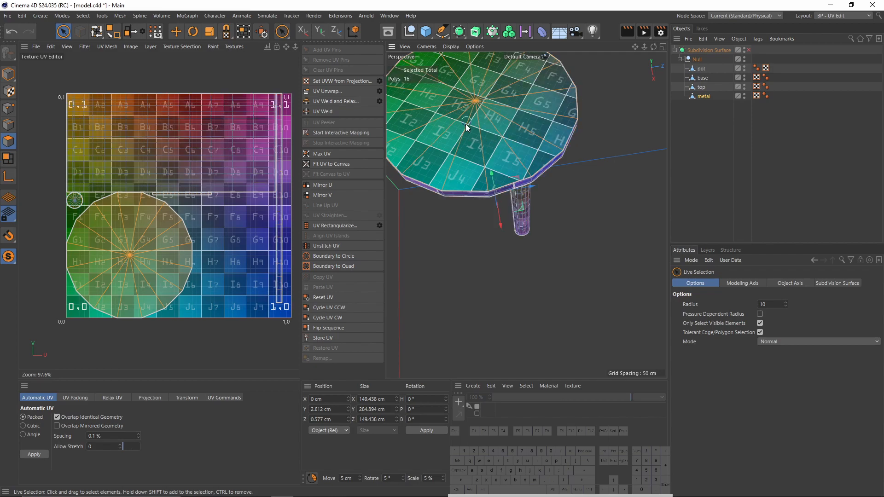
pyautogui.keyDown('alt'); pyautogui.moveTo(494, 159); pyautogui.dragTo(494, 186); pyautogui.keyUp('alt')
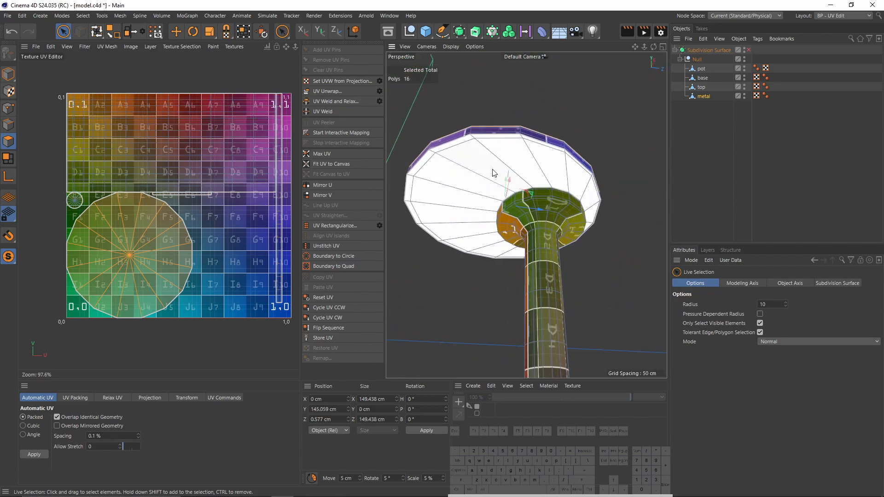
pyautogui.click(466, 188)
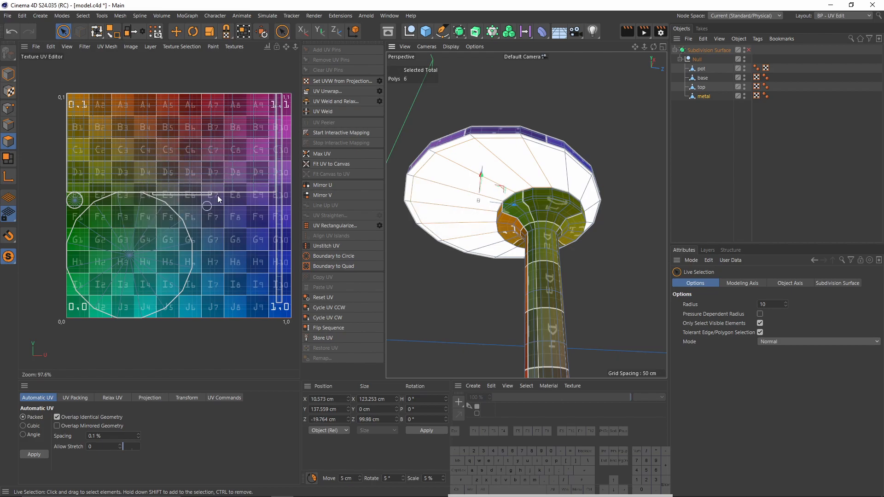
pyautogui.keyDown('alt'); pyautogui.moveTo(213, 234); pyautogui.dragTo(200, 234, button='middle'); pyautogui.keyUp('alt')
pyautogui.keyDown('alt'); pyautogui.moveTo(538, 295); pyautogui.dragTo(510, 226); pyautogui.keyUp('alt')
pyautogui.click(510, 226)
pyautogui.keyDown('alt'); pyautogui.moveTo(571, 253); pyautogui.dragTo(496, 178); pyautogui.keyUp('alt')
pyautogui.keyDown('alt'); pyautogui.moveTo(497, 178); pyautogui.dragTo(456, 182, button='right'); pyautogui.keyUp('alt')
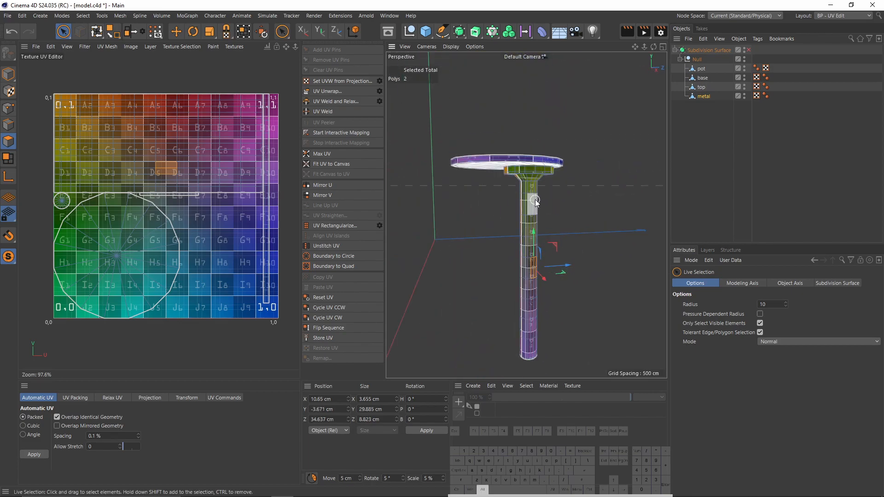
pyautogui.scroll(8, 534, 203)
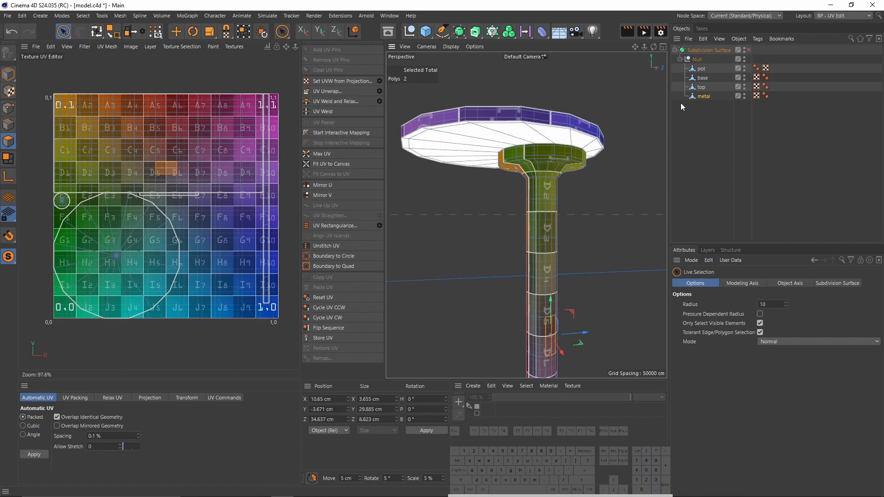
# - Hide the UV Map texture and reset the UVs with all of the metal object's edges selected
pyautogui.click(235, 46)
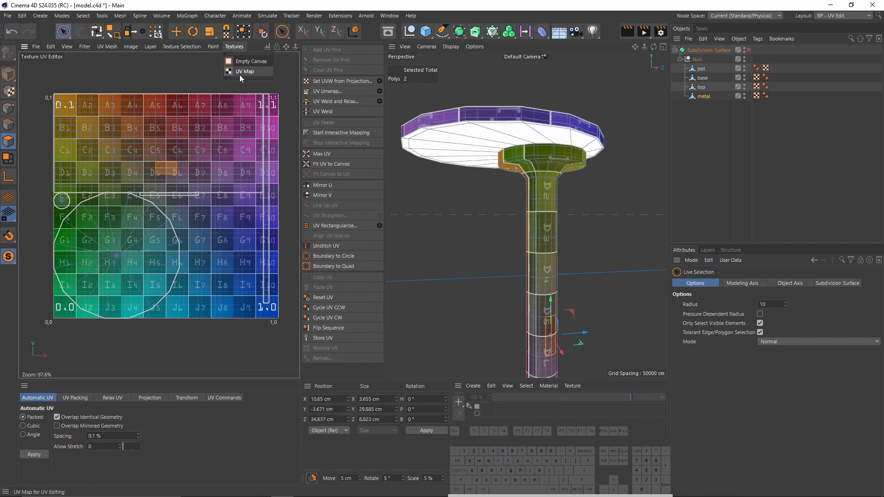
pyautogui.click(240, 72)
pyautogui.click(3, 127)
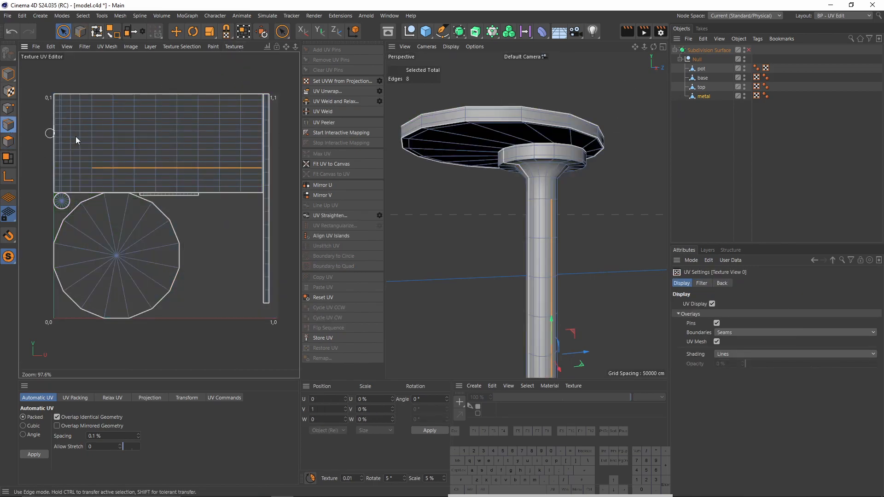
pyautogui.hotkey('ctrl', 'a')
pyautogui.click(326, 297)
# - Select the edge loops around the disc's upper and lower rims, the collar and both ends of the rod as seams
pyautogui.keyDown('alt'); pyautogui.moveTo(505, 125); pyautogui.dragTo(494, 242); pyautogui.keyUp('alt')
pyautogui.press('e')
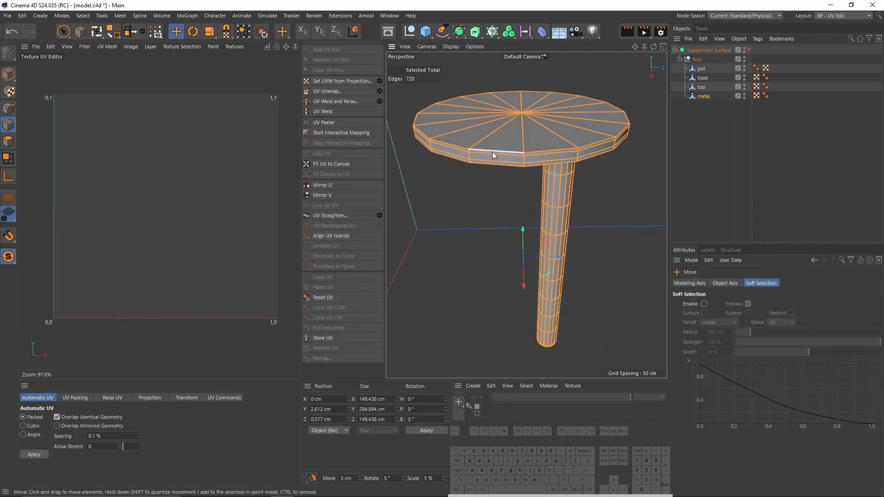
pyautogui.doubleClick(493, 151)
pyautogui.keyDown('alt'); pyautogui.moveTo(546, 155); pyautogui.dragTo(501, 167); pyautogui.keyUp('alt')
pyautogui.keyDown('shift'); pyautogui.doubleClick(490, 164); pyautogui.keyUp('shift')
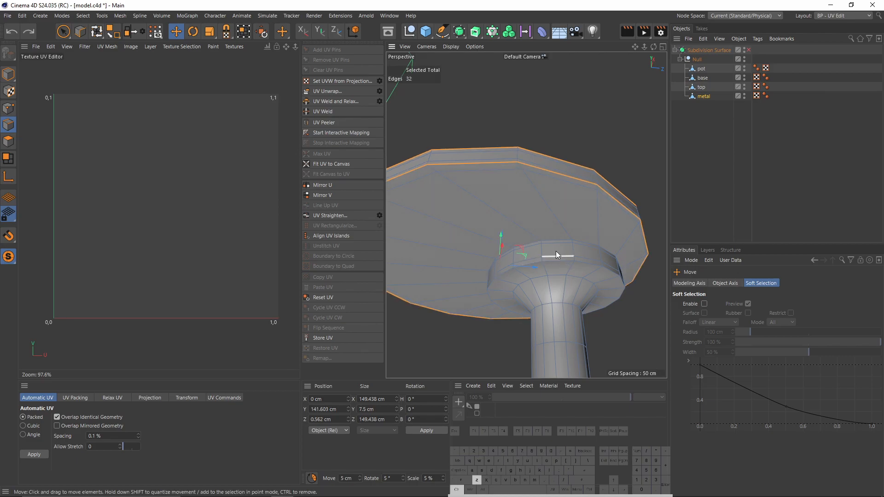
pyautogui.keyDown('shift'); pyautogui.doubleClick(554, 237); pyautogui.keyUp('shift')
pyautogui.keyDown('shift'); pyautogui.doubleClick(582, 313); pyautogui.keyUp('shift')
pyautogui.keyDown('alt'); pyautogui.moveTo(582, 313); pyautogui.dragTo(556, 236); pyautogui.keyUp('alt')
pyautogui.keyDown('shift'); pyautogui.doubleClick(539, 201); pyautogui.keyUp('shift')
pyautogui.keyDown('alt'); pyautogui.moveTo(557, 325); pyautogui.dragTo(518, 166); pyautogui.keyUp('alt')
pyautogui.keyDown('shift'); pyautogui.doubleClick(546, 309); pyautogui.keyUp('shift')
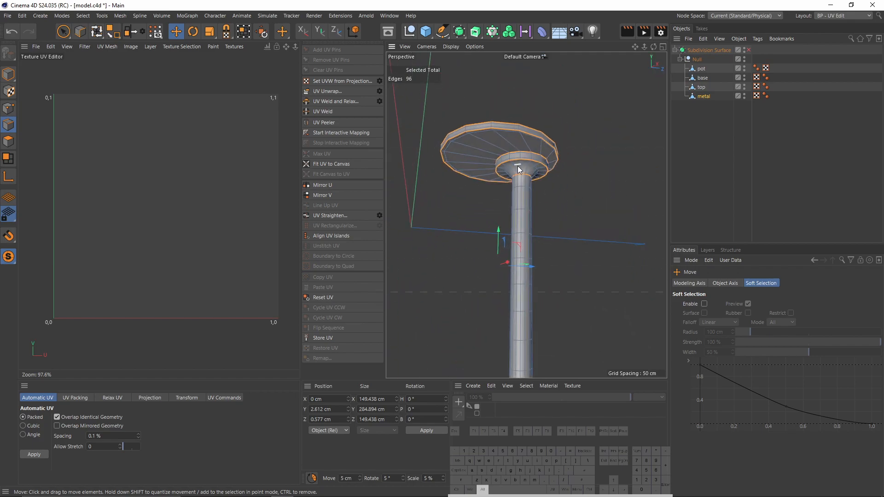
# - Add one straight vertical line of edges along the full length of the rod to the seam selection
pyautogui.keyDown('alt'); pyautogui.moveTo(517, 166); pyautogui.dragTo(541, 143, button='right'); pyautogui.keyUp('alt')
pyautogui.keyDown('alt'); pyautogui.moveTo(558, 155); pyautogui.dragTo(508, 101); pyautogui.keyUp('alt')
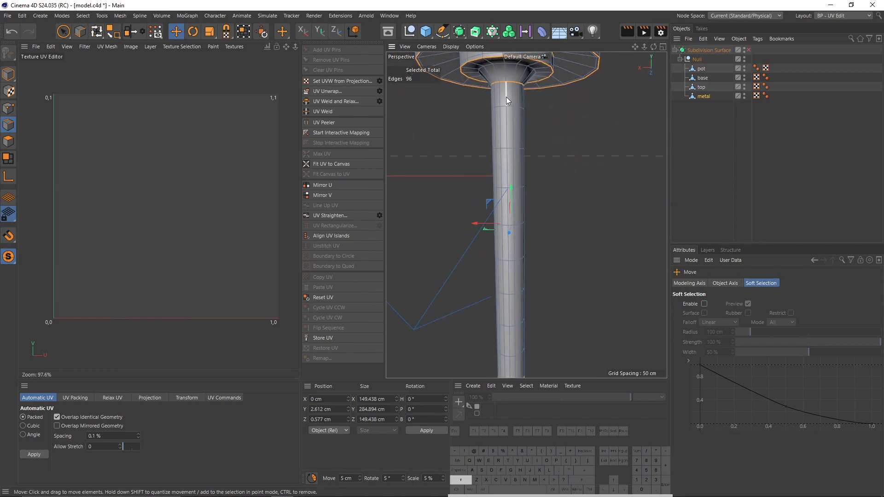
pyautogui.keyDown('shift'); pyautogui.click(505, 92); pyautogui.keyUp('shift')
pyautogui.keyDown('alt'); pyautogui.moveTo(533, 237); pyautogui.dragTo(521, 215); pyautogui.keyUp('alt')
pyautogui.keyDown('alt'); pyautogui.scroll(5, 522, 217); pyautogui.keyUp('alt')
pyautogui.keyDown('alt'); pyautogui.moveTo(529, 137); pyautogui.dragTo(531, 238, button='middle'); pyautogui.keyUp('alt')
pyautogui.keyDown('alt'); pyautogui.scroll(-6, 532, 238); pyautogui.keyUp('alt')
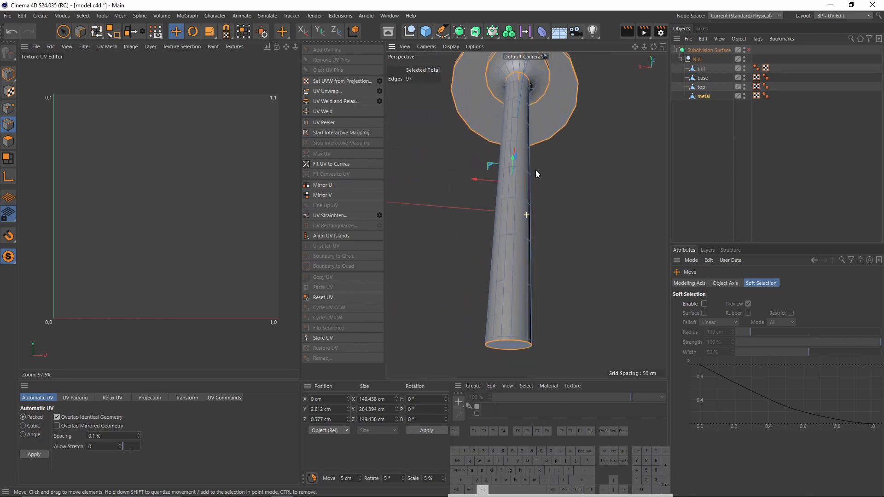
pyautogui.keyDown('alt'); pyautogui.scroll(7, 521, 80); pyautogui.keyUp('alt')
pyautogui.keyDown('alt'); pyautogui.moveTo(521, 80); pyautogui.dragTo(493, 190, button='middle'); pyautogui.keyUp('alt')
pyautogui.keyDown('shift'); pyautogui.click(456, 310); pyautogui.keyUp('shift')
pyautogui.keyDown('alt'); pyautogui.scroll(-7, 493, 311); pyautogui.keyUp('alt')
pyautogui.keyDown('alt'); pyautogui.moveTo(494, 312); pyautogui.dragTo(526, 215, button='middle'); pyautogui.keyUp('alt')
pyautogui.keyDown('alt'); pyautogui.moveTo(526, 215); pyautogui.dragTo(500, 305); pyautogui.keyUp('alt')
pyautogui.keyDown('ctrl'); pyautogui.keyDown('shift'); pyautogui.click(492, 316); pyautogui.keyUp('shift'); pyautogui.keyUp('ctrl')
# - Extend the vertical seam from the rod up across the flared neck and the collar's side
pyautogui.keyDown('alt'); pyautogui.scroll(-8, 512, 127); pyautogui.keyUp('alt')
pyautogui.keyDown('alt'); pyautogui.moveTo(518, 94); pyautogui.dragTo(523, 118); pyautogui.keyUp('alt')
pyautogui.keyDown('alt'); pyautogui.moveTo(523, 118); pyautogui.dragTo(517, 240, button='middle'); pyautogui.keyUp('alt')
pyautogui.keyDown('alt'); pyautogui.moveTo(500, 144); pyautogui.dragTo(532, 168); pyautogui.keyUp('alt')
pyautogui.keyDown('alt'); pyautogui.scroll(8, 507, 142); pyautogui.keyUp('alt')
pyautogui.keyDown('shift'); pyautogui.click(523, 137); pyautogui.keyUp('shift')
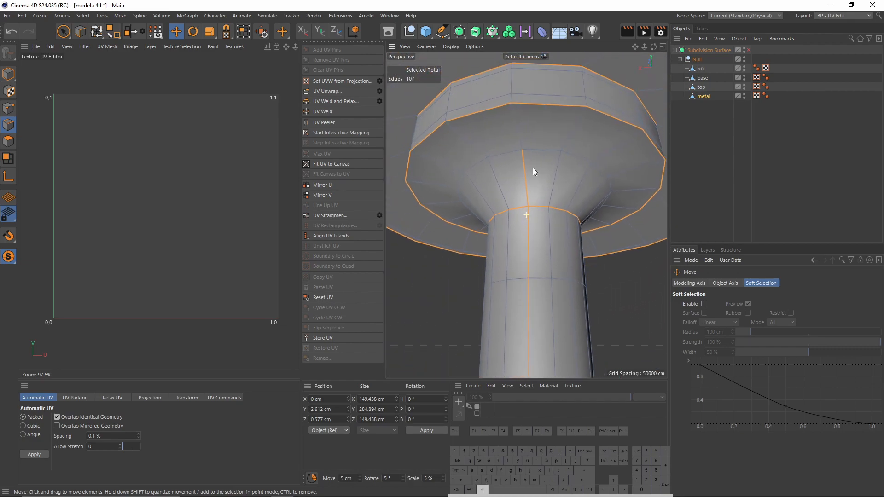
pyautogui.keyDown('shift'); pyautogui.click(518, 125); pyautogui.keyUp('shift')
pyautogui.keyDown('alt'); pyautogui.moveTo(523, 124); pyautogui.dragTo(524, 100); pyautogui.keyUp('alt')
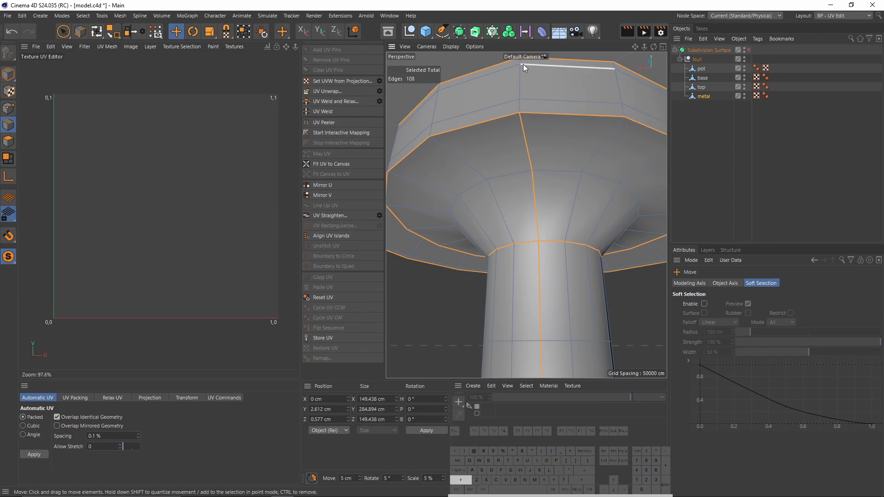
pyautogui.keyDown('alt'); pyautogui.moveTo(524, 106); pyautogui.dragTo(511, 156, button='middle'); pyautogui.keyUp('alt')
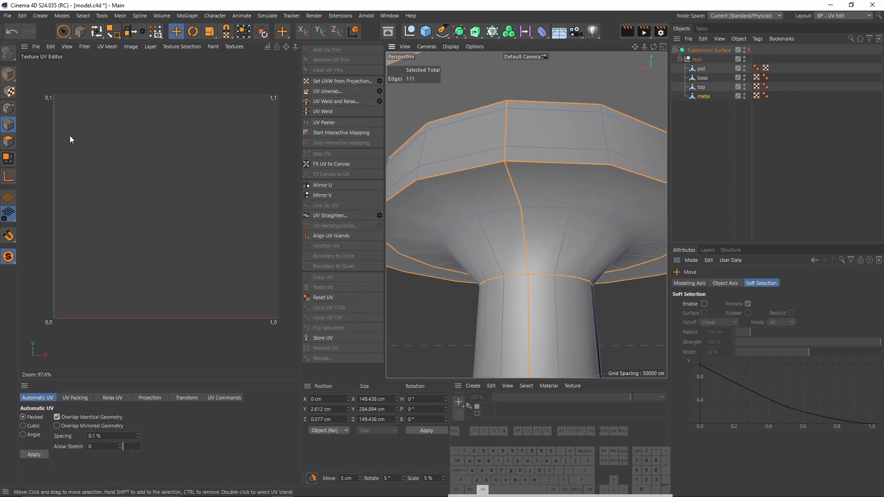
# - Check the polygon loops around the collar's side in polygon mode and return to the edge selection
pyautogui.click(8, 142)
pyautogui.click(546, 127)
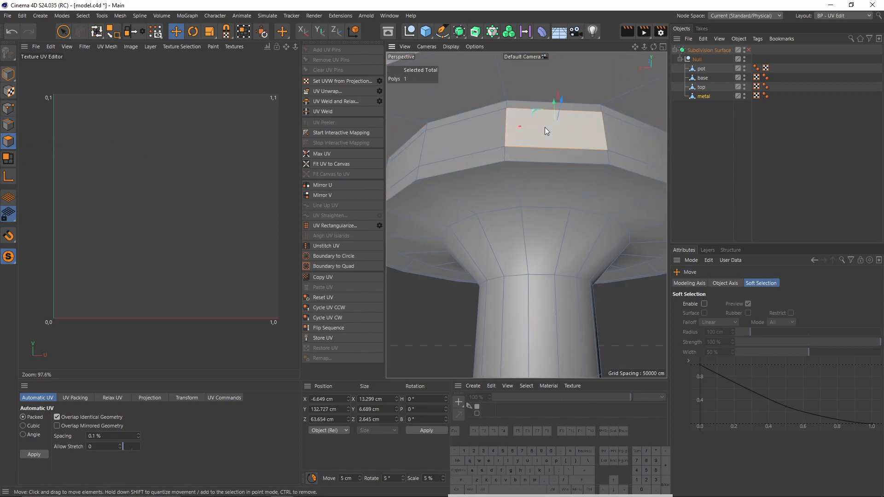
pyautogui.press('u')
pyautogui.press('l')
pyautogui.click(516, 125)
pyautogui.keyDown('shift'); pyautogui.click(520, 155); pyautogui.keyUp('shift')
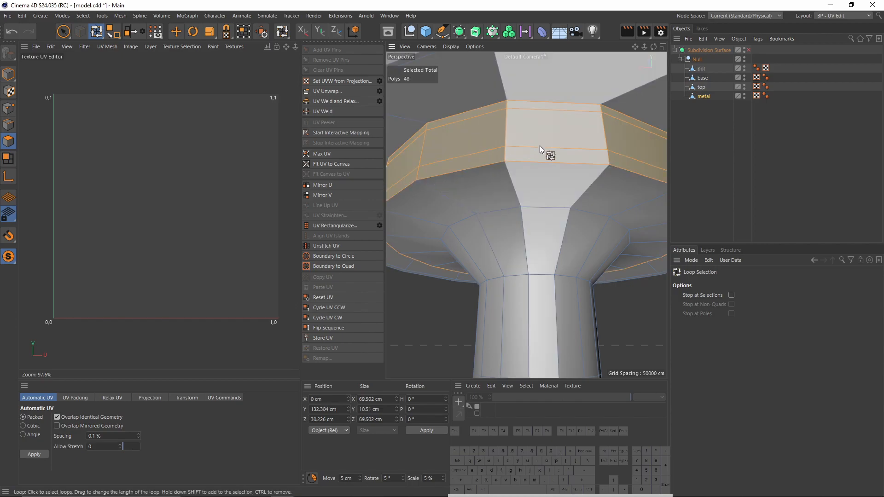
pyautogui.scroll(-6, 531, 152)
pyautogui.keyDown('alt'); pyautogui.moveTo(493, 146); pyautogui.dragTo(531, 142); pyautogui.keyUp('alt')
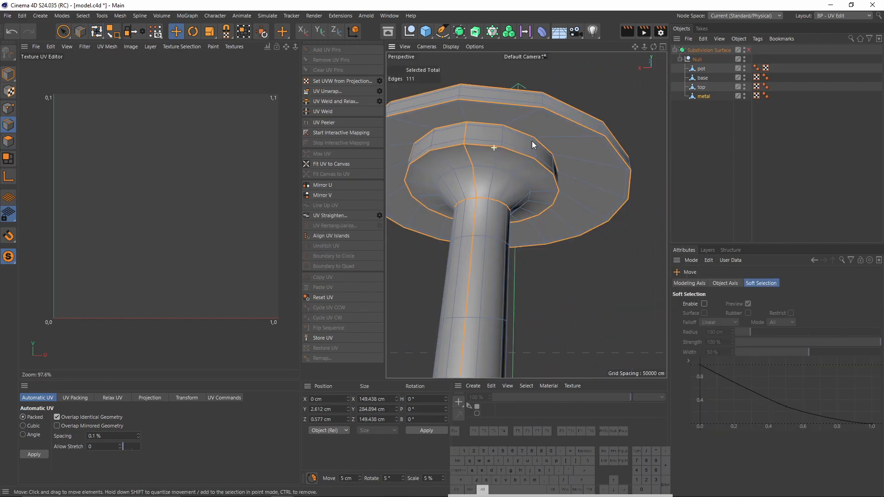
# - Add the vertical edges across the large disc's rim to the seams and check the seam line down the rod
pyautogui.keyDown('alt'); pyautogui.moveTo(486, 123); pyautogui.dragTo(493, 174); pyautogui.keyUp('alt')
pyautogui.keyDown('alt'); pyautogui.scroll(4, 456, 94); pyautogui.keyUp('alt')
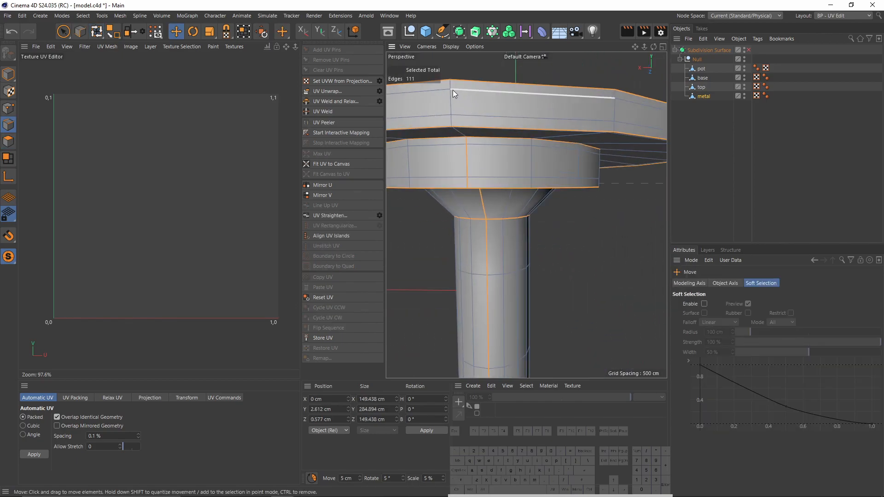
pyautogui.keyDown('alt'); pyautogui.scroll(-5, 498, 221); pyautogui.keyUp('alt')
pyautogui.keyDown('alt'); pyautogui.moveTo(510, 295); pyautogui.dragTo(524, 182); pyautogui.keyUp('alt')
pyautogui.keyDown('alt'); pyautogui.moveTo(513, 338); pyautogui.dragTo(509, 72, button='middle'); pyautogui.keyUp('alt')
pyautogui.keyDown('alt'); pyautogui.moveTo(509, 72); pyautogui.dragTo(547, 78); pyautogui.keyUp('alt')
pyautogui.keyDown('alt'); pyautogui.moveTo(548, 78); pyautogui.dragTo(528, 340, button='middle'); pyautogui.keyUp('alt')
pyautogui.keyDown('alt'); pyautogui.moveTo(527, 340); pyautogui.dragTo(525, 331); pyautogui.keyUp('alt')
pyautogui.keyDown('alt'); pyautogui.moveTo(525, 332); pyautogui.dragTo(537, 220, button='middle'); pyautogui.keyUp('alt')
pyautogui.keyDown('alt'); pyautogui.moveTo(537, 219); pyautogui.dragTo(476, 210); pyautogui.keyUp('alt')
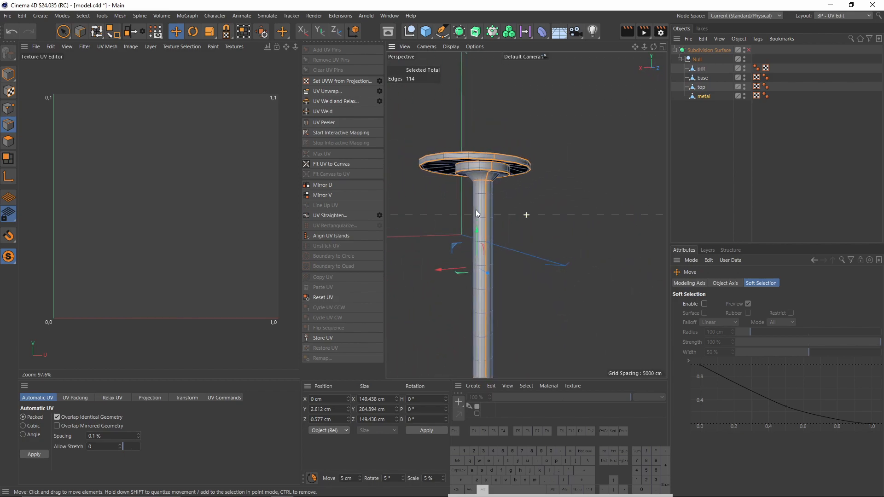
# - Unwrap the metal object along the selected seams and pack all its UV islands using Bounding Box with 0.1% spacing
pyautogui.click(333, 91)
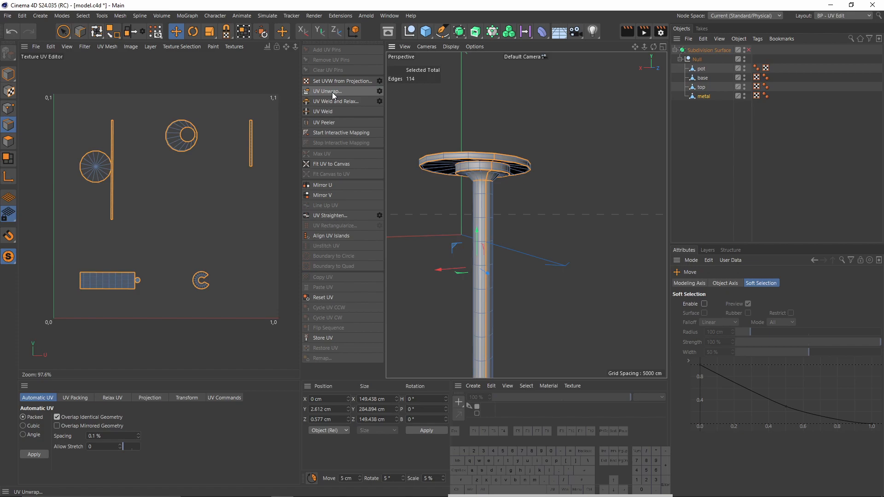
pyautogui.scroll(3, 149, 302)
pyautogui.scroll(-3, 141, 204)
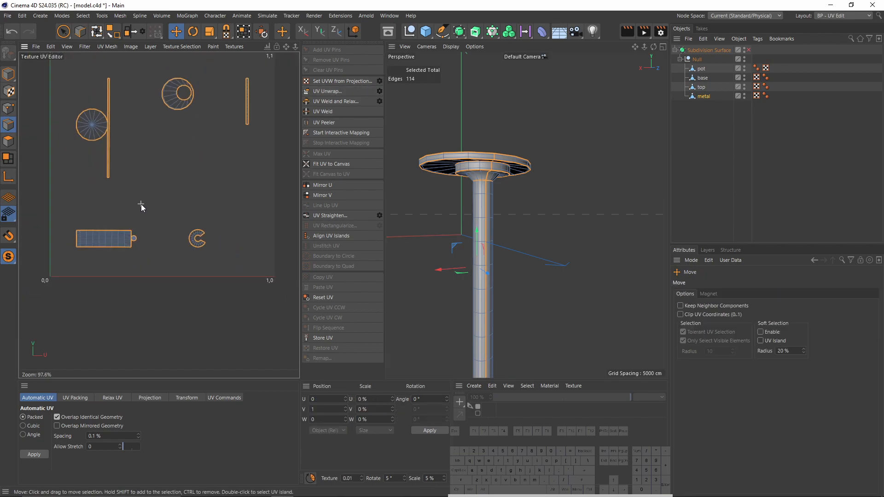
pyautogui.keyDown('alt'); pyautogui.moveTo(141, 204); pyautogui.dragTo(150, 224, button='middle'); pyautogui.keyUp('alt')
pyautogui.click(8, 141)
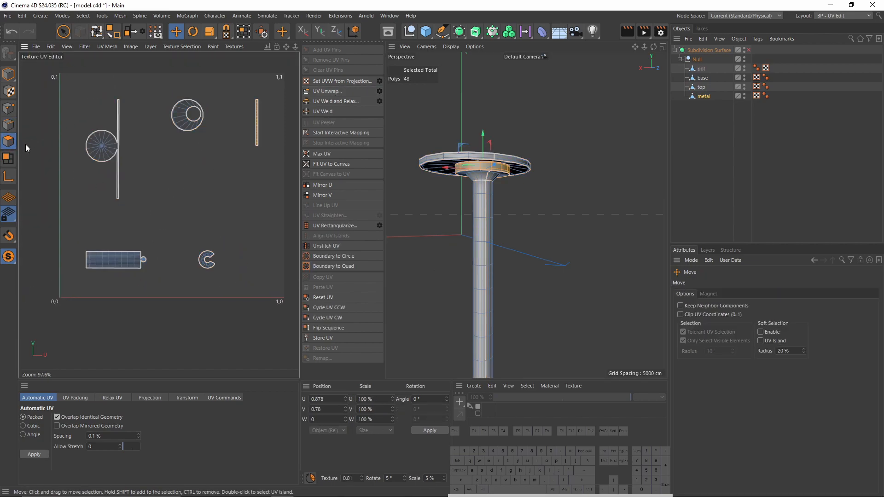
pyautogui.hotkey('ctrl', 'a')
pyautogui.click(78, 398)
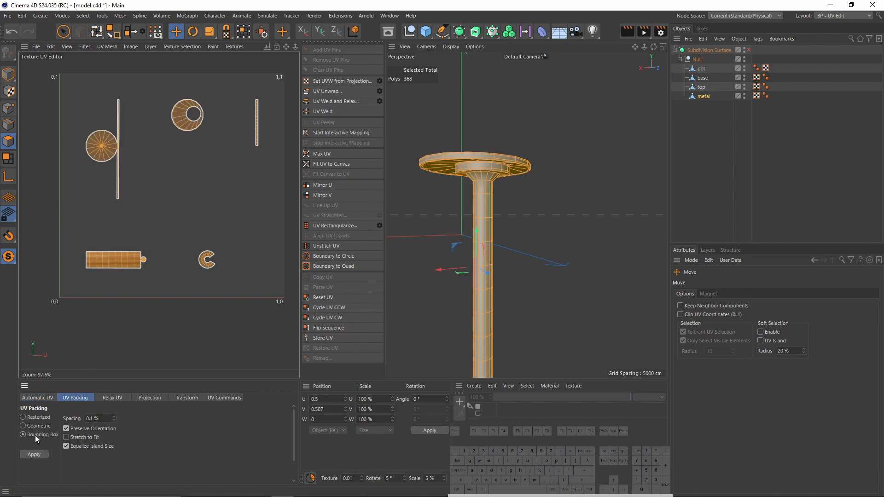
pyautogui.click(32, 455)
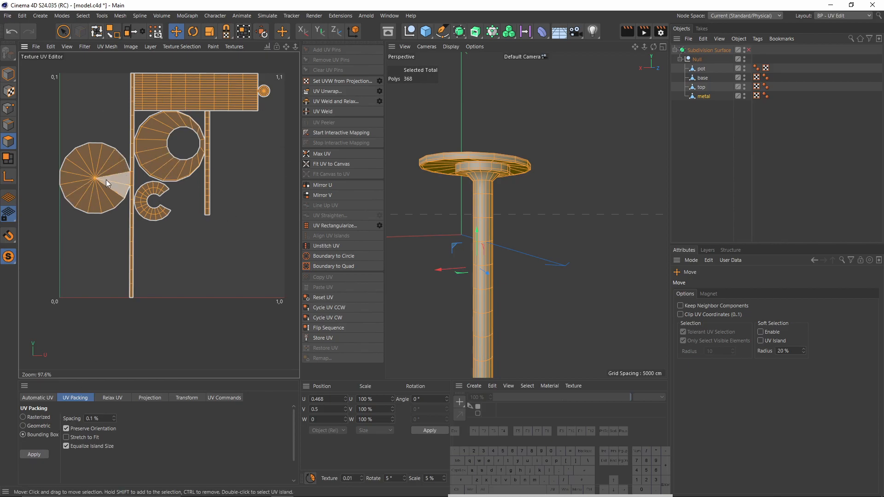
# - Show the UV Map texture on the metal object with all polygons selected and examine its stretching along the rod
pyautogui.scroll(1, 117, 159)
pyautogui.hotkey('ctrl', 'shift', 'a')
pyautogui.click(236, 47)
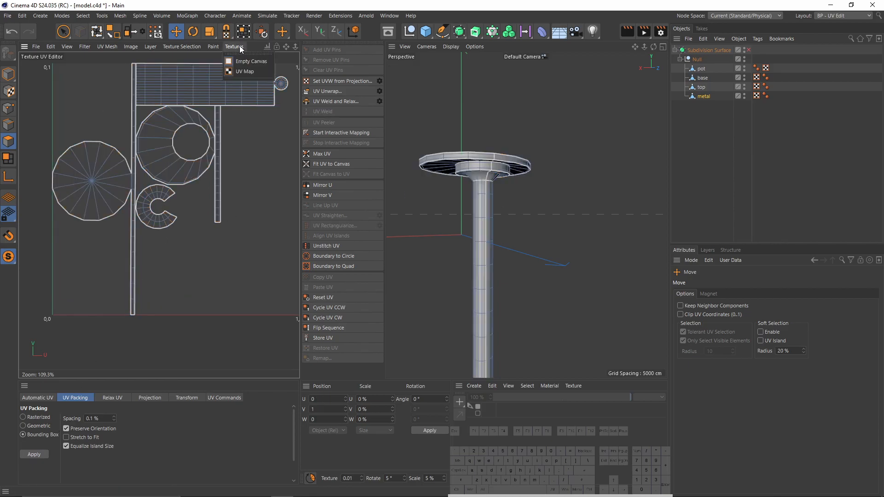
pyautogui.hotkey('ctrl', 'a')
pyautogui.click(232, 46)
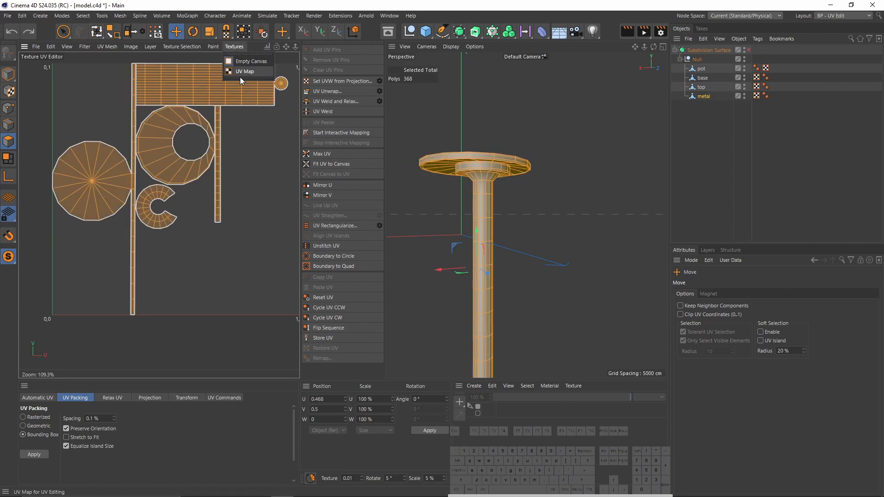
pyautogui.click(239, 73)
pyautogui.keyDown('alt'); pyautogui.moveTo(503, 214); pyautogui.dragTo(527, 213); pyautogui.keyUp('alt')
pyautogui.keyDown('alt'); pyautogui.moveTo(572, 269); pyautogui.dragTo(527, 209, button='middle'); pyautogui.keyUp('alt')
pyautogui.keyDown('alt'); pyautogui.moveTo(527, 210); pyautogui.dragTo(559, 259); pyautogui.keyUp('alt')
pyautogui.click(529, 248)
pyautogui.hotkey('ctrl', 'a')
pyautogui.keyDown('alt'); pyautogui.moveTo(560, 196); pyautogui.dragTo(554, 236, button='middle'); pyautogui.keyUp('alt')
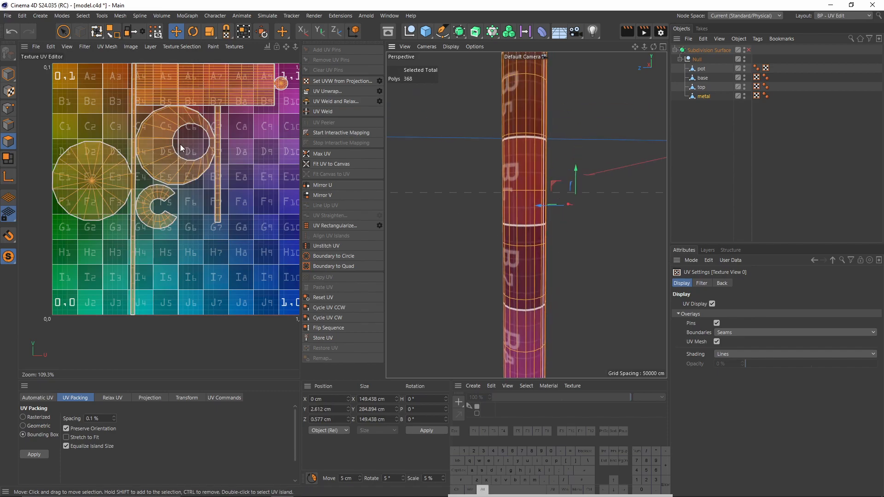
# - Select the rod's rectangular UV island and widen it horizontally beyond the UV tile with Non-Uniform Scale
pyautogui.keyDown('alt'); pyautogui.moveTo(171, 110); pyautogui.dragTo(157, 158, button='middle'); pyautogui.keyUp('alt')
pyautogui.keyDown('alt'); pyautogui.moveTo(158, 158); pyautogui.dragTo(249, 173, button='right'); pyautogui.keyUp('alt')
pyautogui.keyDown('alt'); pyautogui.moveTo(248, 173); pyautogui.dragTo(209, 188, button='middle'); pyautogui.keyUp('alt')
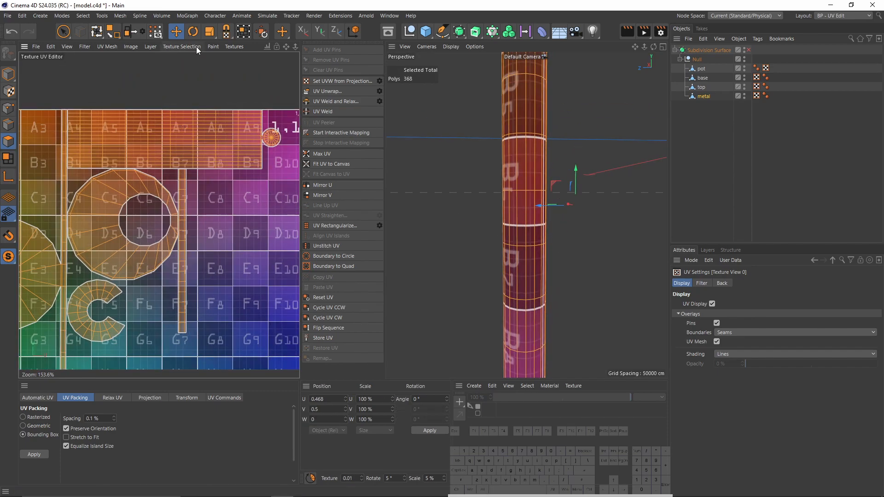
pyautogui.doubleClick(212, 142)
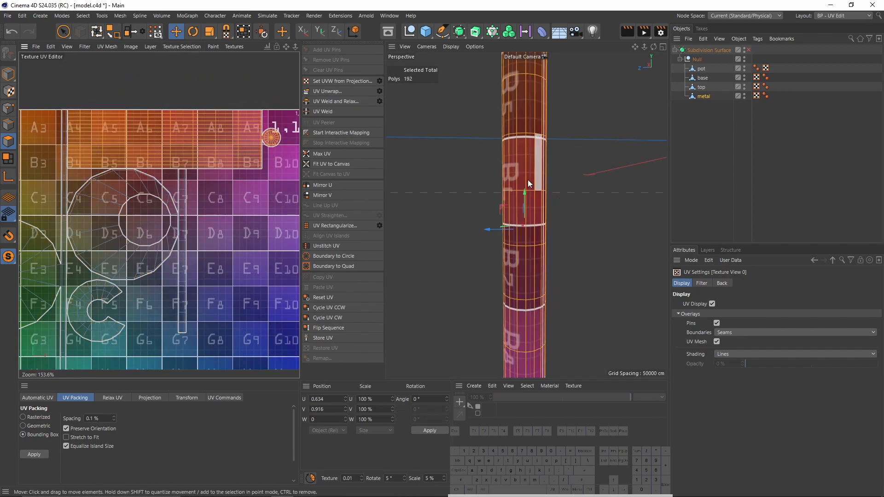
pyautogui.click(209, 31)
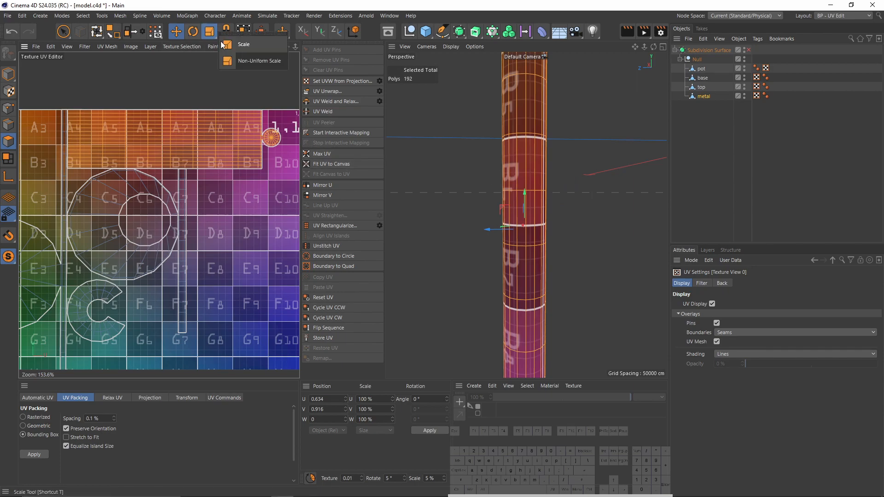
pyautogui.click(247, 61)
pyautogui.press('h')
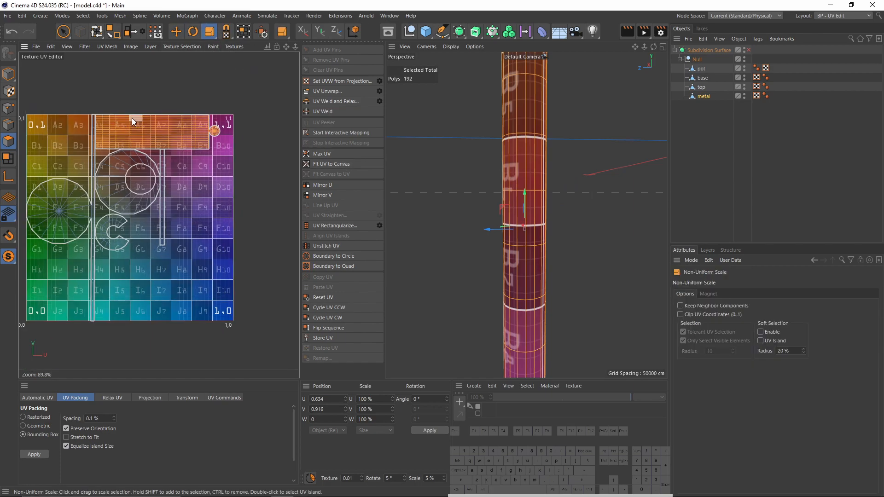
pyautogui.moveTo(133, 130); pyautogui.dragTo(238, 125)
pyautogui.keyDown('alt'); pyautogui.moveTo(526, 214); pyautogui.dragTo(553, 170); pyautogui.keyUp('alt')
pyautogui.moveTo(242, 126); pyautogui.dragTo(502, 193)
# - Adjust the rod island's overall size and proportions with Scale and Non-Uniform Scale to even out the texture squares on the rod
pyautogui.moveTo(194, 156); pyautogui.dragTo(224, 43)
pyautogui.press('t')
pyautogui.moveTo(165, 151); pyautogui.dragTo(380, 86)
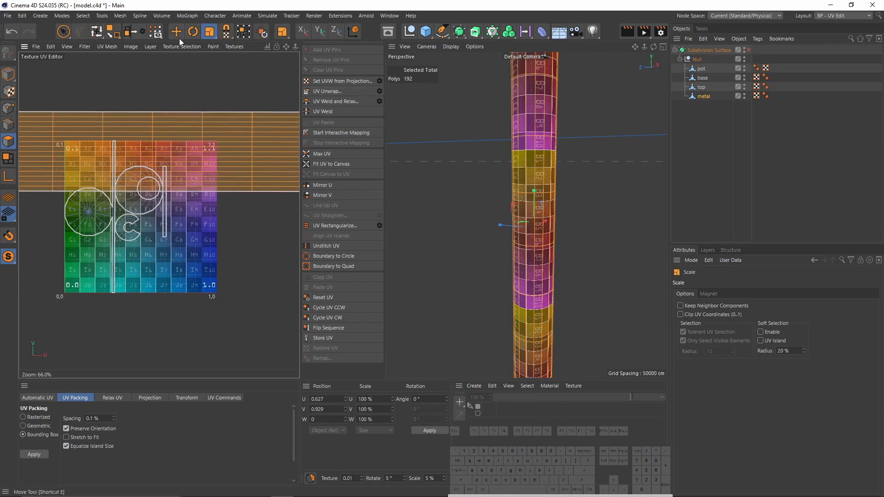
pyautogui.click(212, 32)
pyautogui.click(244, 63)
pyautogui.scroll(3, 244, 134)
pyautogui.moveTo(142, 150); pyautogui.dragTo(17, 139)
pyautogui.scroll(5, 540, 109)
pyautogui.scroll(-5, 504, 131)
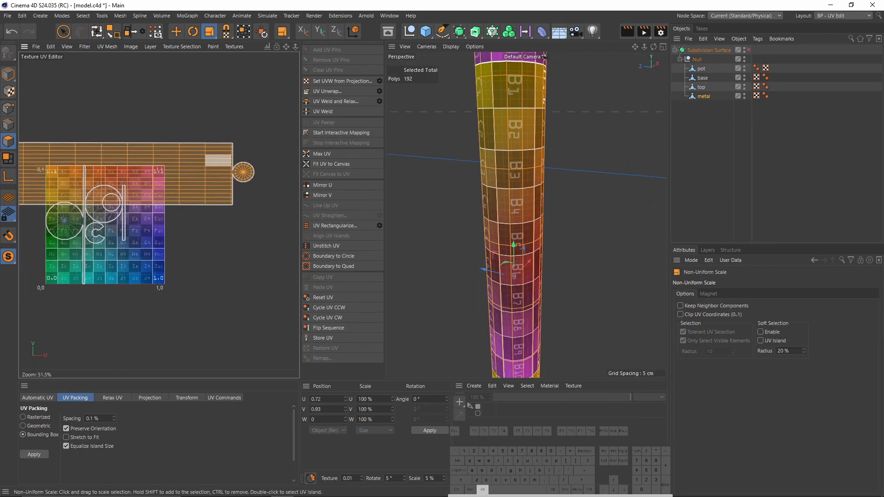
# - Select all the metal object's UV polygons and repack the islands using Bounding Box with 0.1% spacing
pyautogui.scroll(-3, 143, 191)
pyautogui.hotkey('ctrl', 'a')
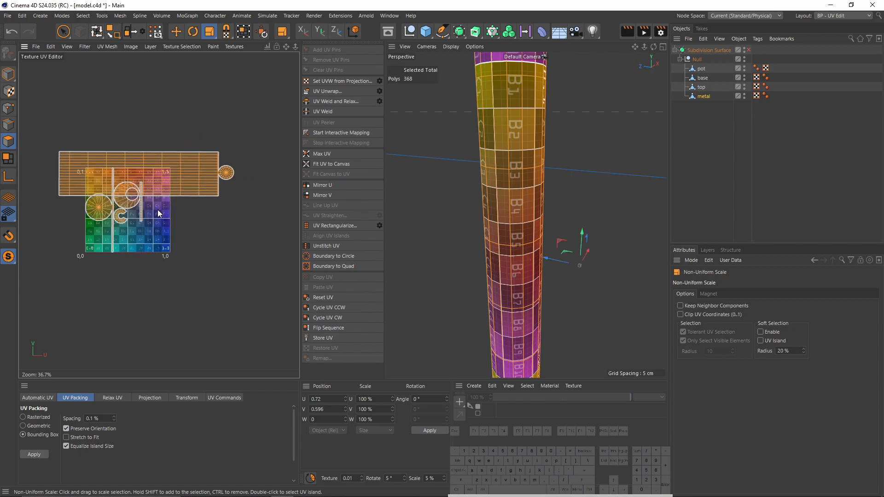
pyautogui.click(34, 454)
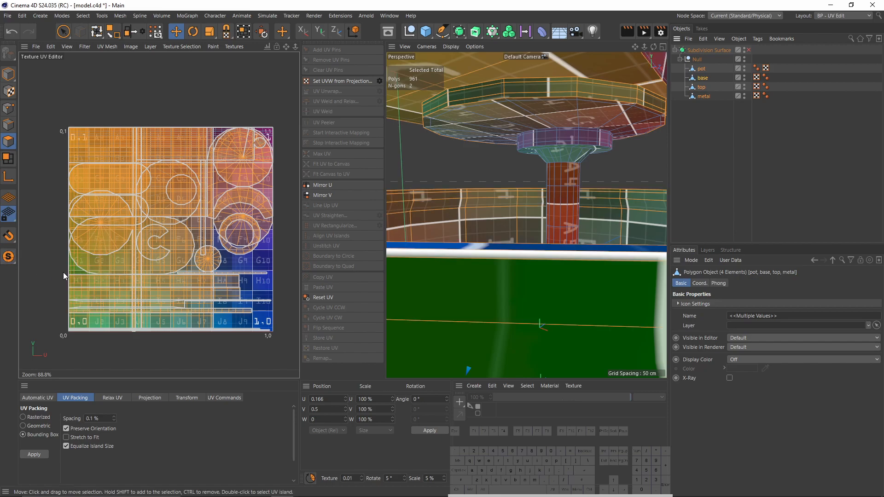
# - Examine the UV Map texture around the whole mixer in an enlarged perspective view and return to the UV Edit layout
pyautogui.scroll(-5, 572, 206)
pyautogui.scroll(-4, 572, 206)
pyautogui.keyDown('alt'); pyautogui.moveTo(572, 206); pyautogui.dragTo(509, 162); pyautogui.keyUp('alt')
pyautogui.scroll(5, 566, 195)
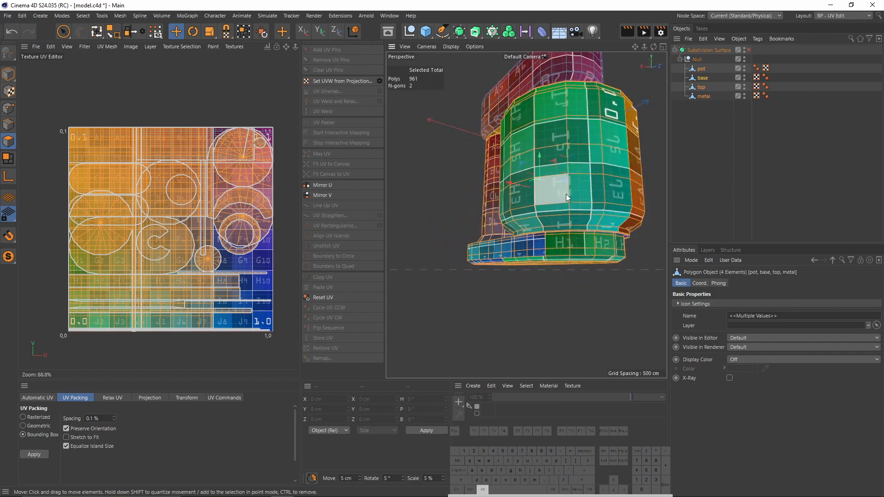
pyautogui.keyDown('alt'); pyautogui.moveTo(429, 301); pyautogui.dragTo(525, 238); pyautogui.keyUp('alt')
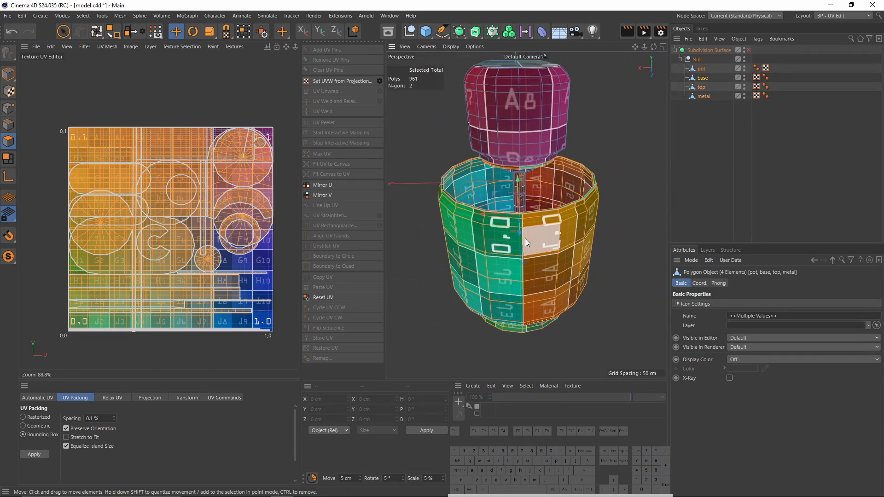
pyautogui.hotkey('ctrl', 'Tab')
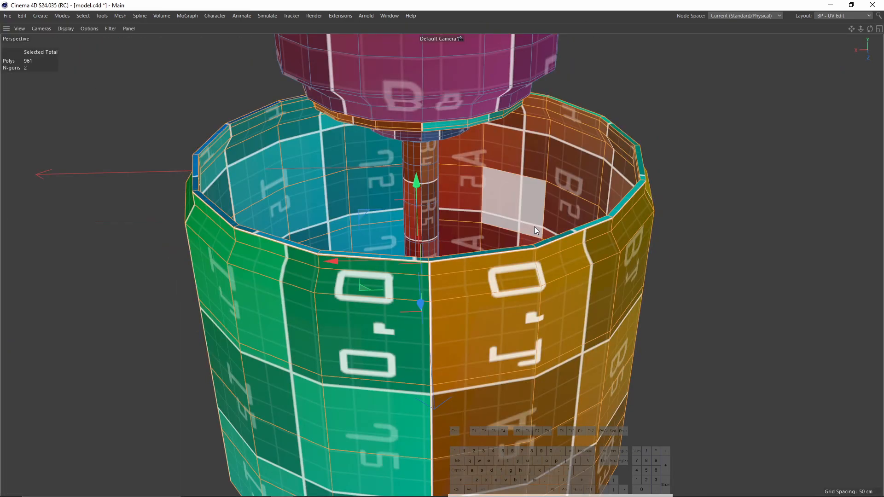
pyautogui.keyDown('alt'); pyautogui.moveTo(531, 217); pyautogui.dragTo(463, 205); pyautogui.keyUp('alt')
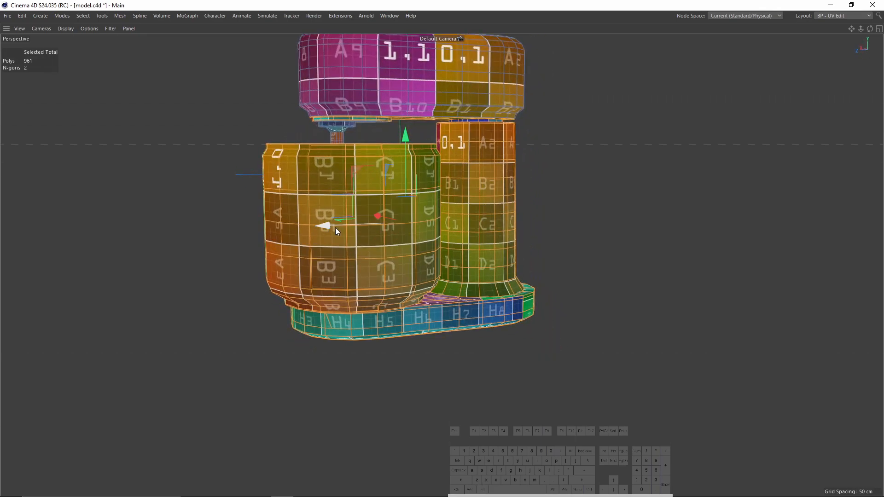
pyautogui.scroll(2, 337, 232)
pyautogui.click(319, 216)
pyautogui.moveTo(342, 211)
pyautogui.keyDown('alt'); pyautogui.mouseDown()
pyautogui.moveTo(344, 223)
pyautogui.moveTo(352, 218)
pyautogui.moveTo(345, 195)
pyautogui.mouseUp(); pyautogui.keyUp('alt')
pyautogui.keyDown('alt'); pyautogui.moveTo(428, 269); pyautogui.dragTo(303, 220); pyautogui.keyUp('alt')
pyautogui.keyDown('alt'); pyautogui.moveTo(377, 234); pyautogui.dragTo(367, 252); pyautogui.keyUp('alt')
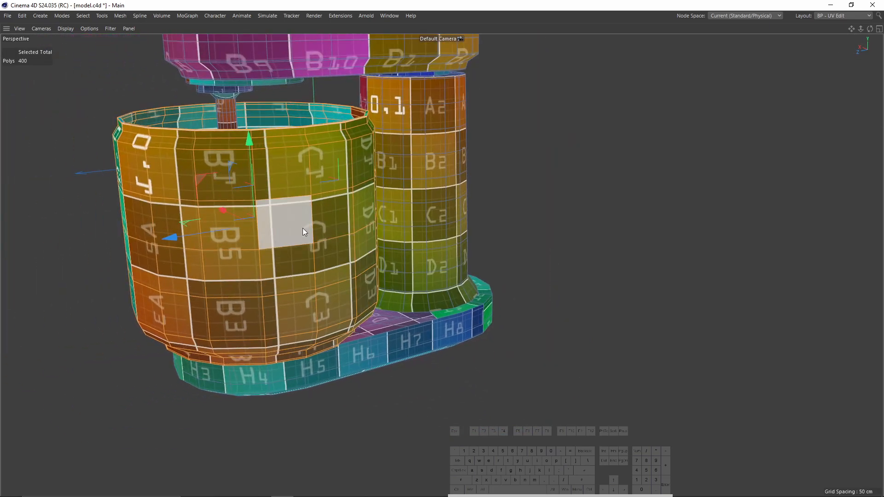
pyautogui.click(824, 15)
pyautogui.click(836, 39)
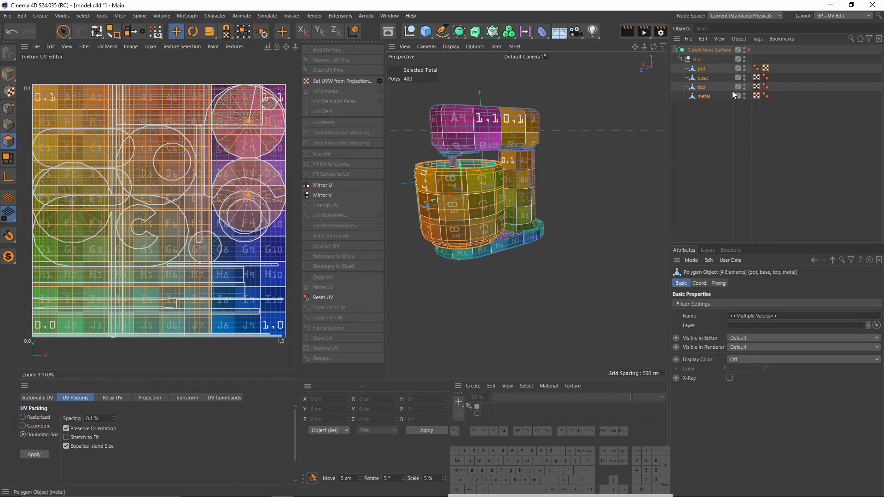
# - Select the pot's two wall UV islands with Non-Uniform Scale active and examine the texture lettering on the pot
pyautogui.click(701, 69)
pyautogui.doubleClick(161, 198)
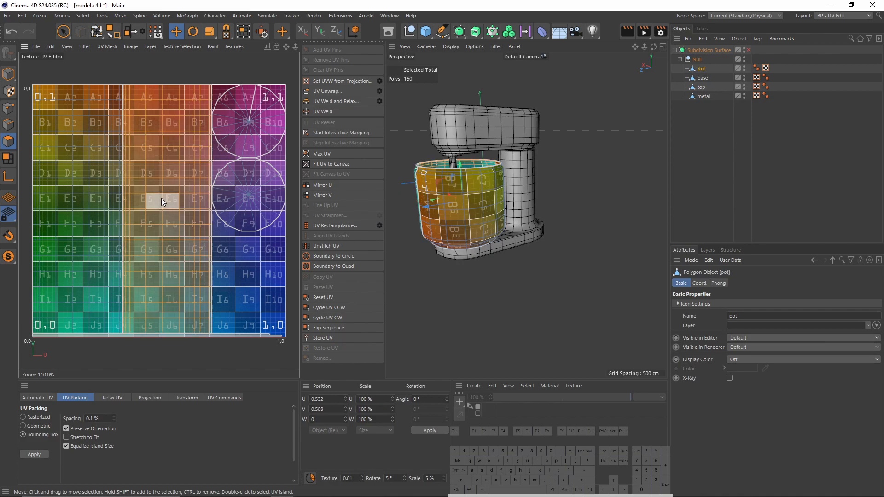
pyautogui.keyDown('shift'); pyautogui.doubleClick(102, 196); pyautogui.keyUp('shift')
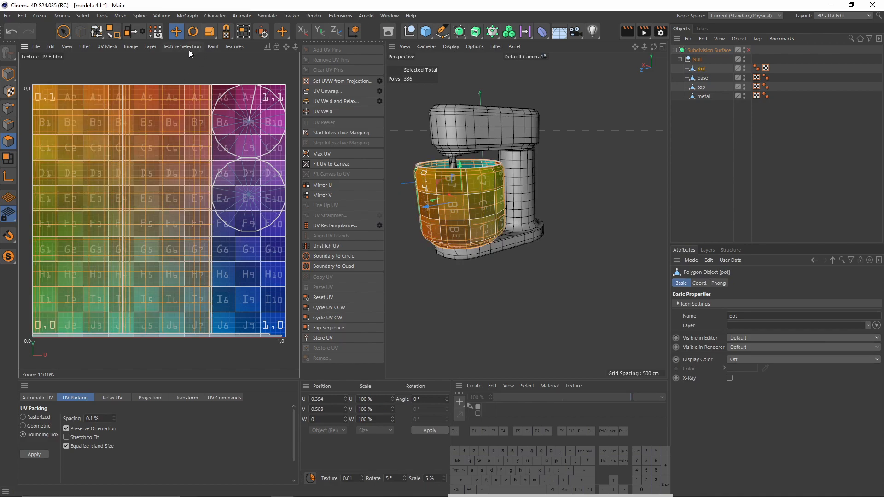
pyautogui.click(205, 32)
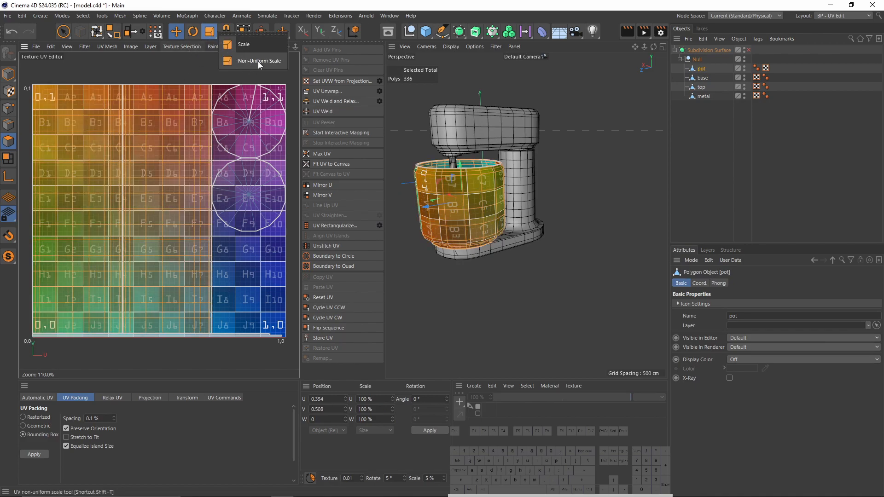
pyautogui.keyDown('alt'); pyautogui.moveTo(515, 191); pyautogui.dragTo(523, 213); pyautogui.keyUp('alt')
pyautogui.keyDown('alt'); pyautogui.moveTo(523, 214); pyautogui.dragTo(496, 208, button='right'); pyautogui.keyUp('alt')
pyautogui.keyDown('alt'); pyautogui.moveTo(497, 209); pyautogui.dragTo(523, 208); pyautogui.keyUp('alt')
pyautogui.keyDown('alt'); pyautogui.moveTo(561, 178); pyautogui.dragTo(555, 169); pyautogui.keyUp('alt')
# - Switch the workspace to the Standard layout and frame the pot
pyautogui.click(823, 17)
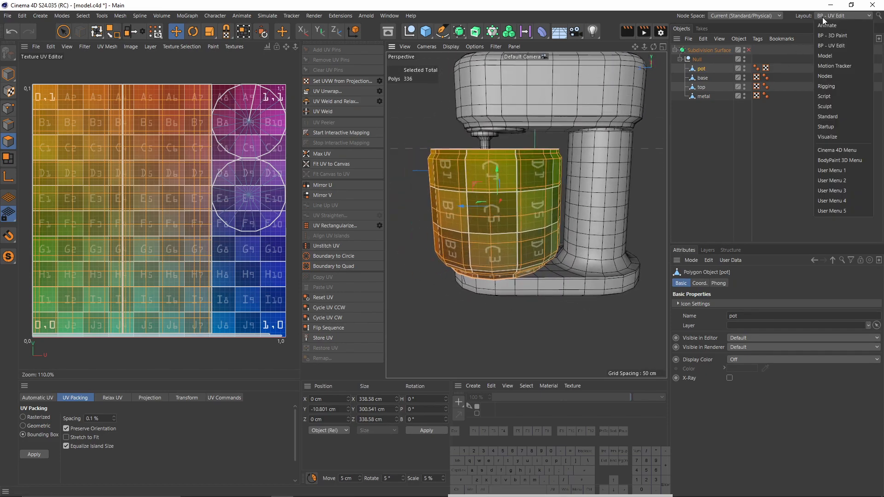
pyautogui.click(826, 117)
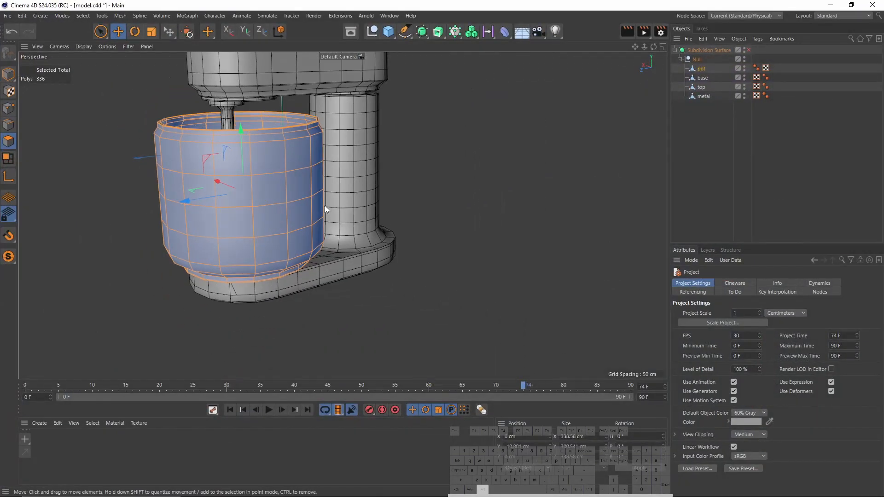
pyautogui.keyDown('alt'); pyautogui.moveTo(330, 206); pyautogui.dragTo(400, 212, button='middle'); pyautogui.keyUp('alt')
pyautogui.keyDown('alt'); pyautogui.moveTo(400, 211); pyautogui.dragTo(387, 214); pyautogui.keyUp('alt')
pyautogui.keyDown('alt'); pyautogui.moveTo(388, 214); pyautogui.dragTo(353, 182, button='right'); pyautogui.keyUp('alt')
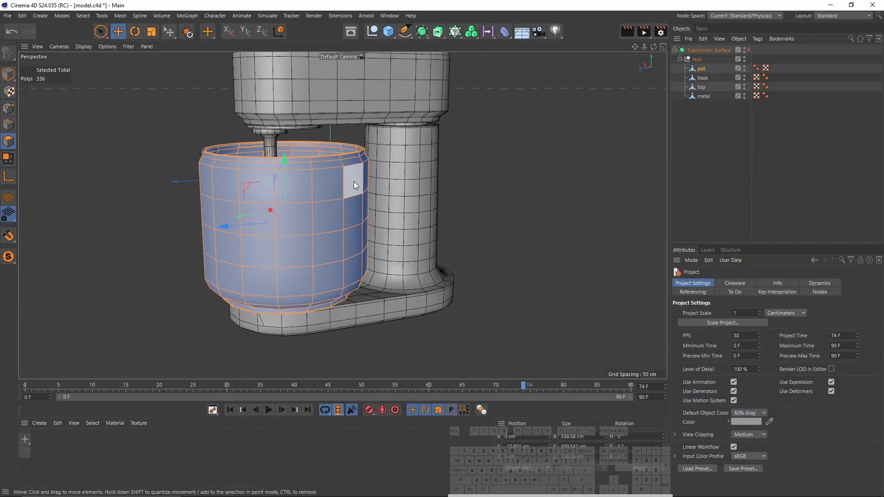
# - Select all polygons of the pot object and reverse their normals
pyautogui.click(701, 69)
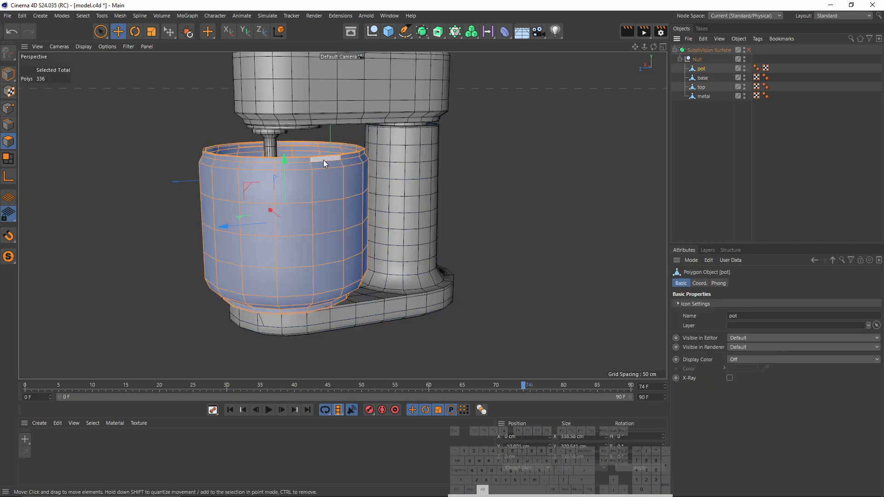
pyautogui.keyDown('alt'); pyautogui.moveTo(323, 159); pyautogui.dragTo(388, 195, button='right'); pyautogui.keyUp('alt')
pyautogui.keyDown('alt'); pyautogui.moveTo(366, 182); pyautogui.dragTo(421, 184, button='middle'); pyautogui.keyUp('alt')
pyautogui.keyDown('alt'); pyautogui.moveTo(421, 184); pyautogui.dragTo(419, 194); pyautogui.keyUp('alt')
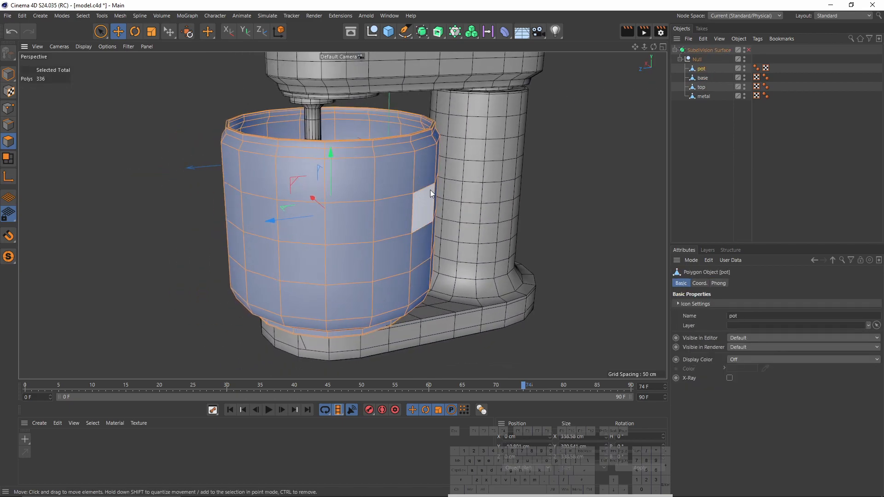
pyautogui.hotkey('ctrl', 'a')
pyautogui.rightClick(580, 201)
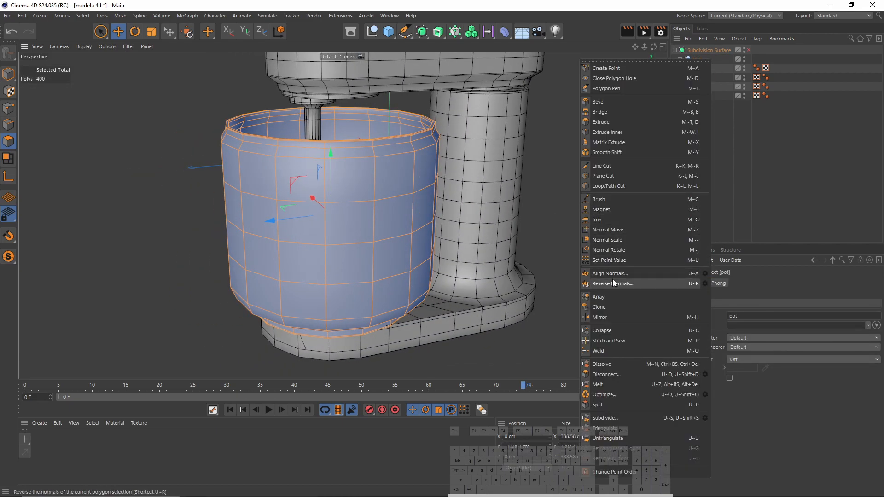
pyautogui.click(613, 284)
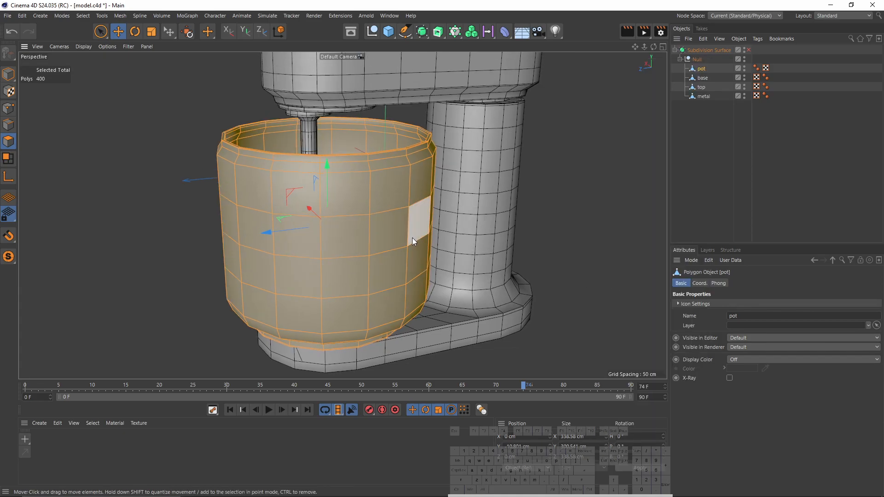
pyautogui.keyDown('alt'); pyautogui.moveTo(539, 220); pyautogui.dragTo(516, 238, button='middle'); pyautogui.keyUp('alt')
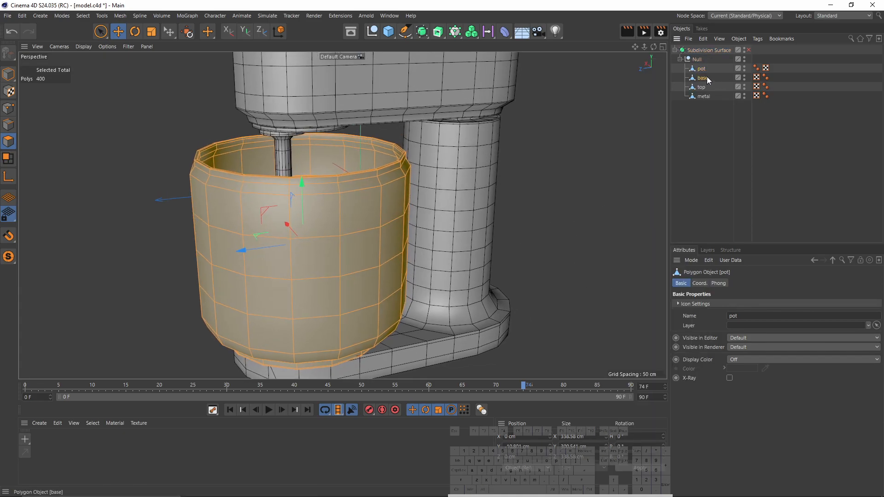
# - Check the normals' direction on the base, top and metal objects by selecting all their polygons in turn
pyautogui.click(705, 77)
pyautogui.keyDown('alt'); pyautogui.moveTo(470, 124); pyautogui.dragTo(438, 139, button='middle'); pyautogui.keyUp('alt')
pyautogui.scroll(-3, 439, 139)
pyautogui.hotkey('ctrl', 'a')
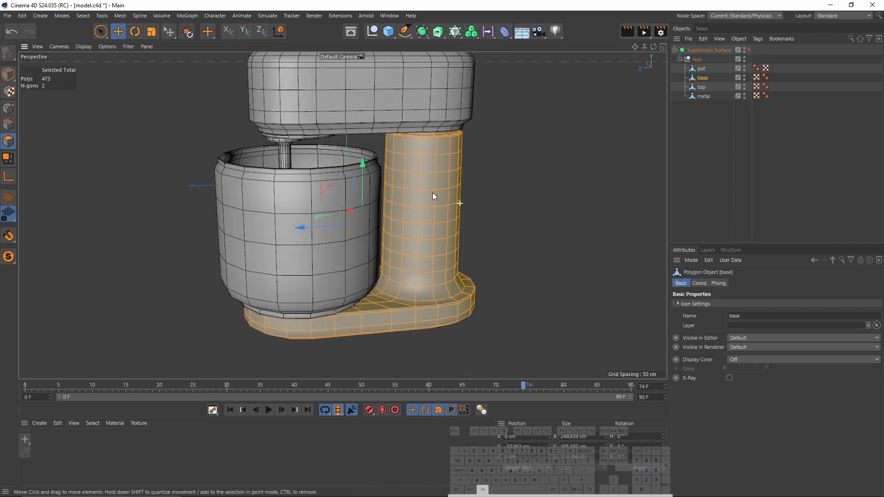
pyautogui.click(704, 96)
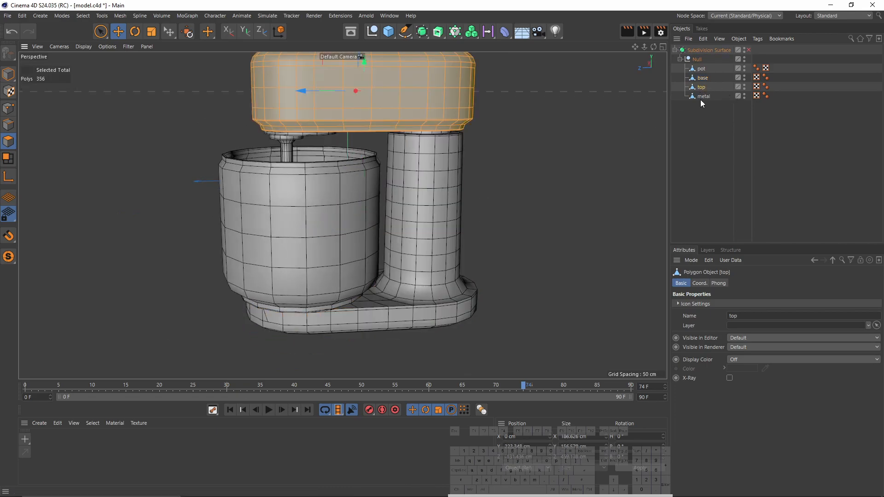
pyautogui.hotkey('ctrl', 'a')
pyautogui.scroll(5, 281, 155)
pyautogui.keyDown('alt'); pyautogui.moveTo(281, 155); pyautogui.dragTo(355, 175); pyautogui.keyUp('alt')
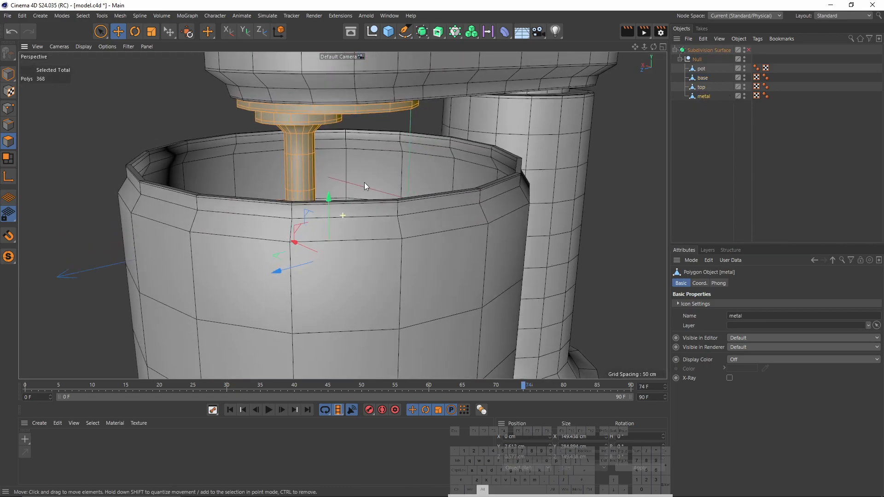
pyautogui.keyDown('alt'); pyautogui.moveTo(355, 176); pyautogui.dragTo(397, 189, button='middle'); pyautogui.keyUp('alt')
pyautogui.keyDown('alt'); pyautogui.moveTo(397, 190); pyautogui.dragTo(344, 202, button='right'); pyautogui.keyUp('alt')
pyautogui.keyDown('alt'); pyautogui.moveTo(415, 205); pyautogui.dragTo(361, 206, button='middle'); pyautogui.keyUp('alt')
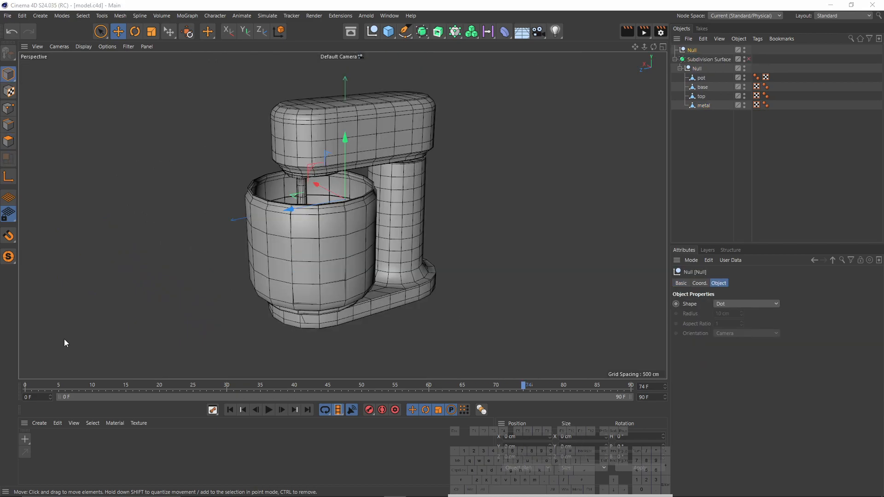
# - Dissolve the stray diagonal edge on the front side of the base, just below the pot
pyautogui.keyDown('alt'); pyautogui.moveTo(290, 345); pyautogui.dragTo(318, 300, button='middle'); pyautogui.keyUp('alt')
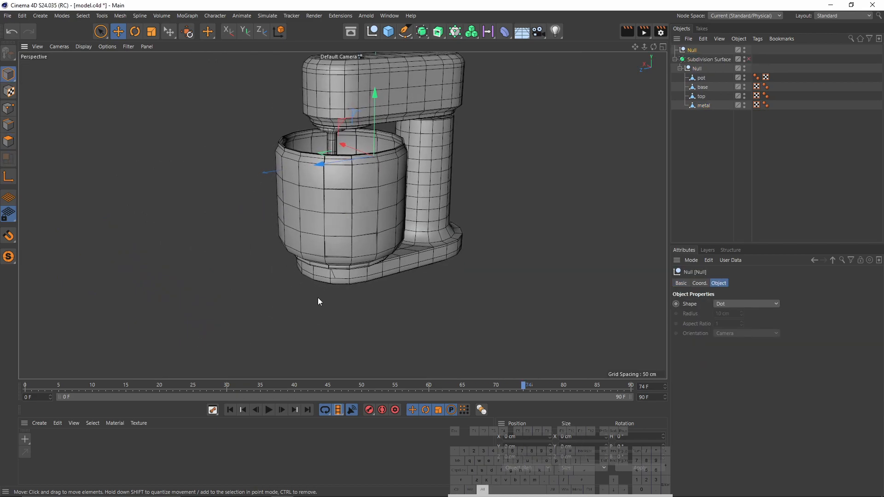
pyautogui.keyDown('alt'); pyautogui.moveTo(318, 299); pyautogui.dragTo(365, 259, button='right'); pyautogui.keyUp('alt')
pyautogui.keyDown('alt'); pyautogui.moveTo(364, 258); pyautogui.dragTo(373, 231); pyautogui.keyUp('alt')
pyautogui.keyDown('alt'); pyautogui.moveTo(373, 230); pyautogui.dragTo(397, 226, button='right'); pyautogui.keyUp('alt')
pyautogui.click(700, 78)
pyautogui.click(700, 87)
pyautogui.click(9, 125)
pyautogui.scroll(5, 389, 261)
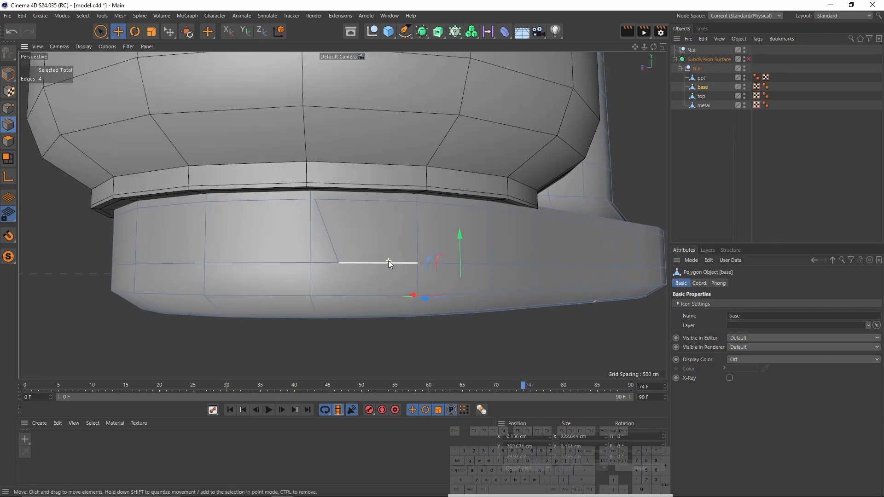
pyautogui.rightClick(504, 239)
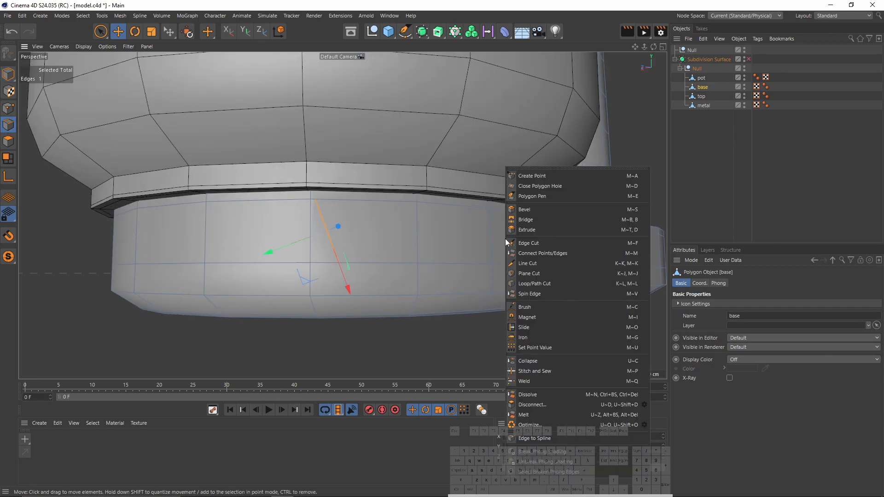
pyautogui.click(535, 399)
pyautogui.keyDown('alt'); pyautogui.moveTo(391, 258); pyautogui.dragTo(290, 247, button='right'); pyautogui.keyUp('alt')
pyautogui.keyDown('alt'); pyautogui.moveTo(290, 230); pyautogui.dragTo(348, 282); pyautogui.keyUp('alt')
pyautogui.keyDown('alt'); pyautogui.moveTo(348, 282); pyautogui.dragTo(317, 280, button='right'); pyautogui.keyUp('alt')
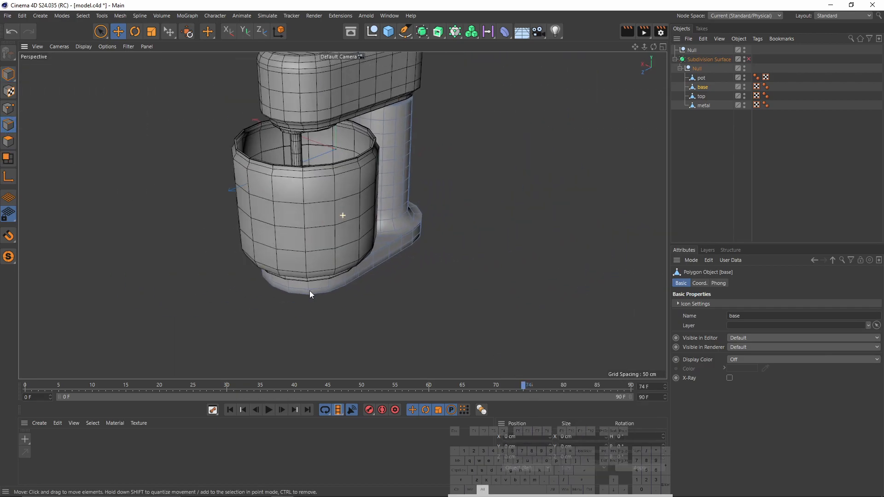
# - Return to model mode and create a new standard material
pyautogui.keyDown('alt'); pyautogui.moveTo(338, 210); pyautogui.dragTo(321, 267, button='middle'); pyautogui.keyUp('alt')
pyautogui.keyDown('alt'); pyautogui.moveTo(321, 268); pyautogui.dragTo(286, 263); pyautogui.keyUp('alt')
pyautogui.click(8, 75)
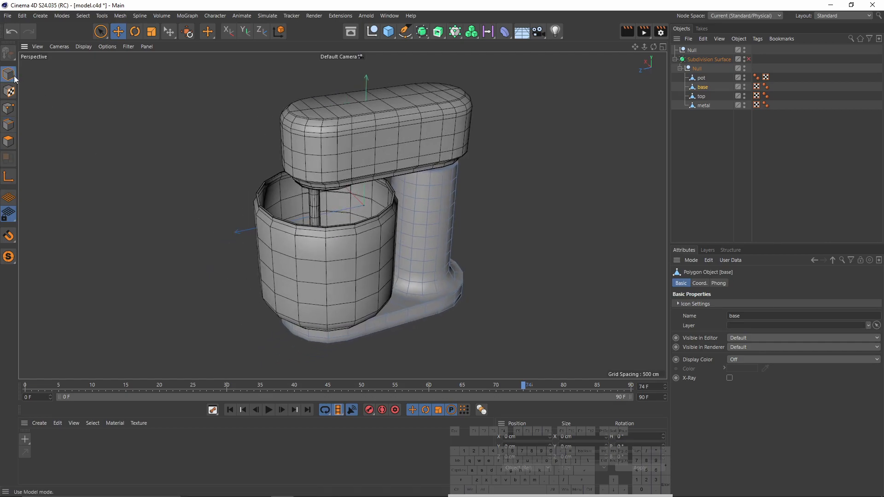
pyautogui.doubleClick(71, 466)
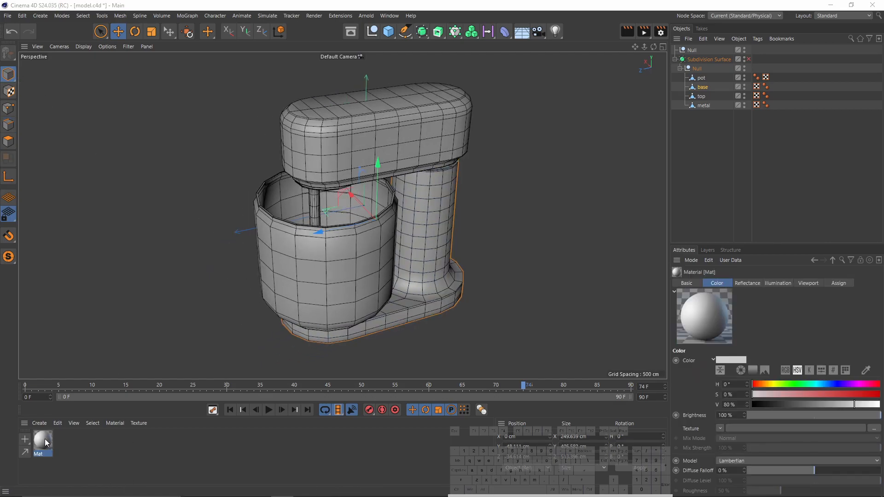
# - Load the Checkerboard surface shader into the material's color texture and apply the material to the null grouping the mixer parts
pyautogui.doubleClick(46, 438)
pyautogui.click(154, 241)
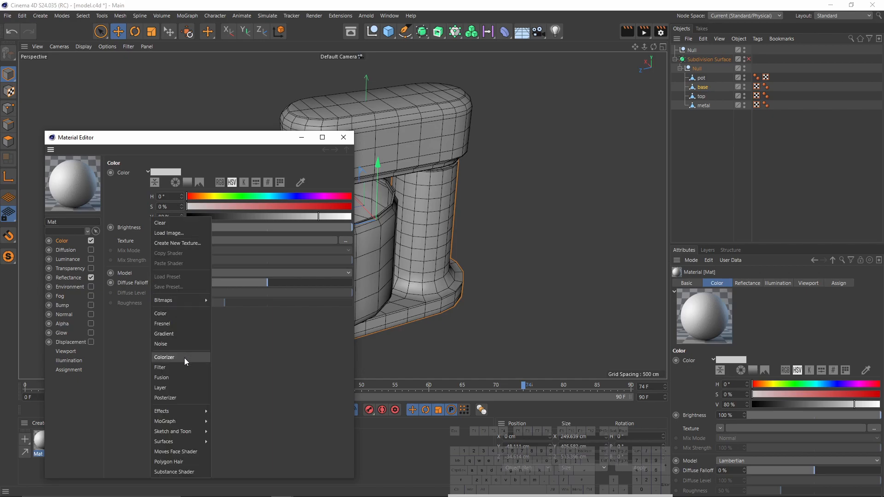
pyautogui.moveTo(183, 442)
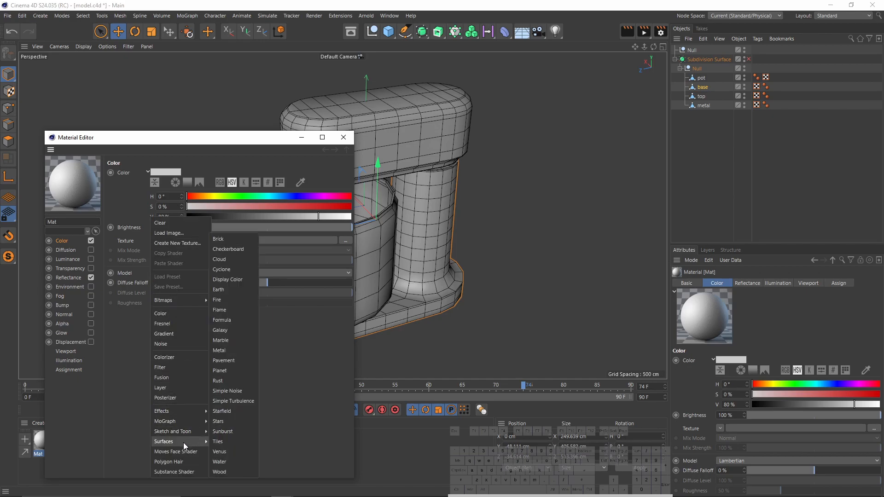
pyautogui.click(229, 249)
pyautogui.click(343, 137)
pyautogui.moveTo(726, 76); pyautogui.dragTo(701, 69)
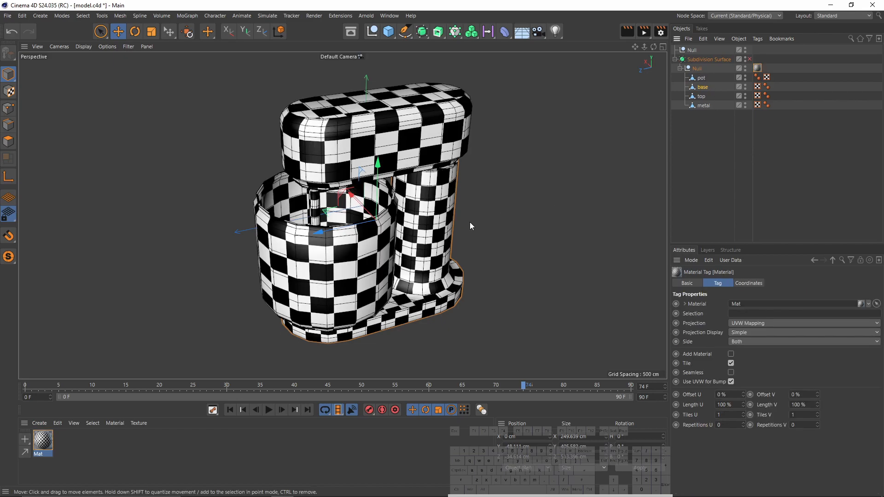
pyautogui.keyDown('alt'); pyautogui.moveTo(483, 214); pyautogui.dragTo(378, 285); pyautogui.keyUp('alt')
# - Delete the checkerboard material and its tag on the parts' null, enable the Subdivision Surface, and inspect the smoothed mixer
pyautogui.press('Delete')
pyautogui.click(749, 59)
pyautogui.click(758, 70)
pyautogui.press('Delete')
pyautogui.click(745, 169)
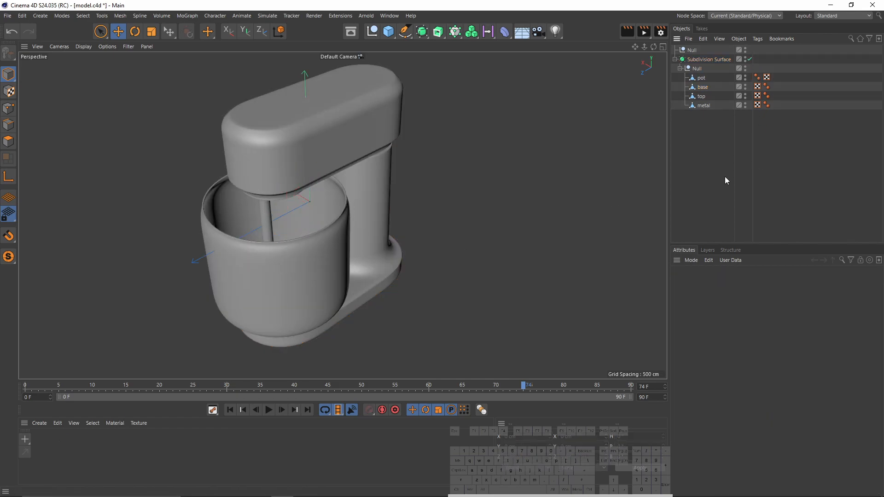
pyautogui.keyDown('alt'); pyautogui.moveTo(376, 212); pyautogui.dragTo(442, 165); pyautogui.keyUp('alt')
pyautogui.keyDown('alt'); pyautogui.moveTo(441, 169); pyautogui.dragTo(405, 208, button='middle'); pyautogui.keyUp('alt')
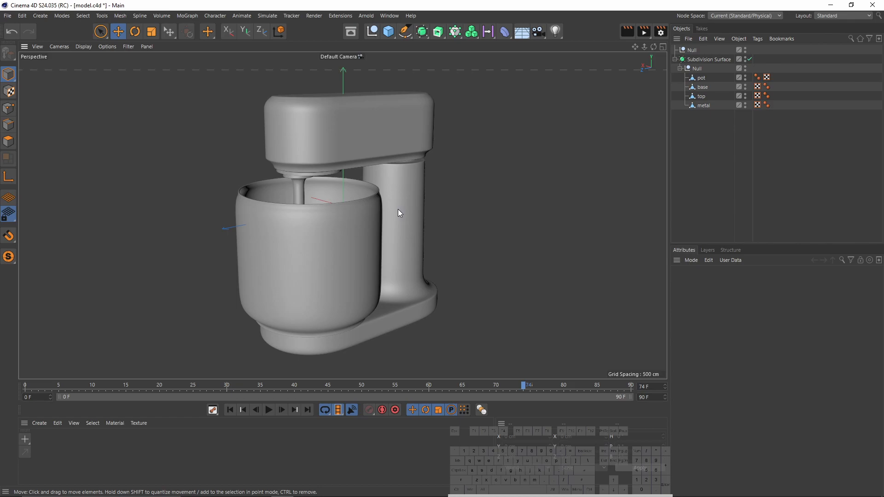
pyautogui.keyDown('alt'); pyautogui.moveTo(394, 214); pyautogui.dragTo(415, 280); pyautogui.keyUp('alt')
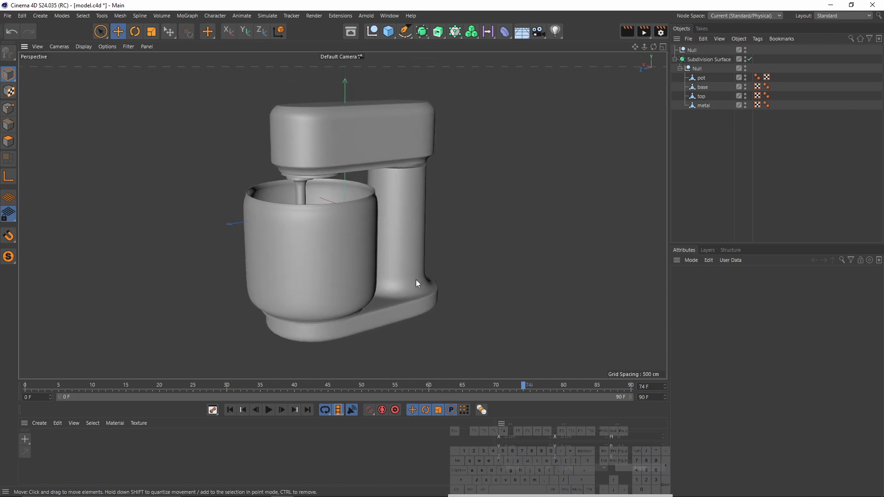